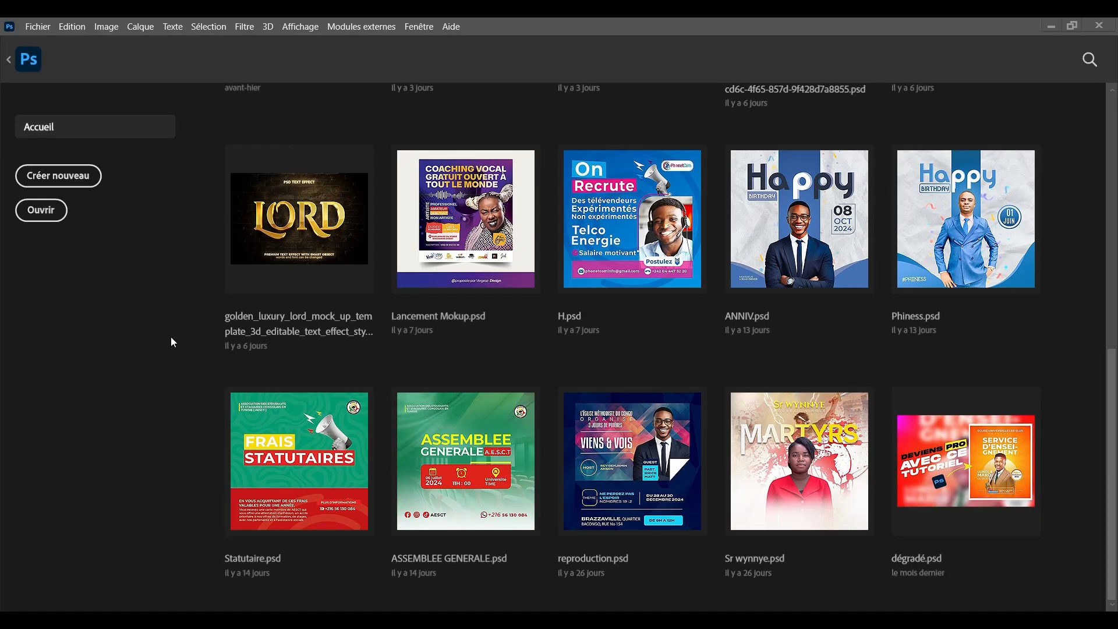
Create a white 1000 × 1000 px, 300 ppi RGB document named TUTO FLYER, fitted to the window
{"action": "left_click", "coordinate": [65, 177]}
{"action": "left_click", "coordinate": [758, 146]}
{"action": "type", "text": "TUTO"}
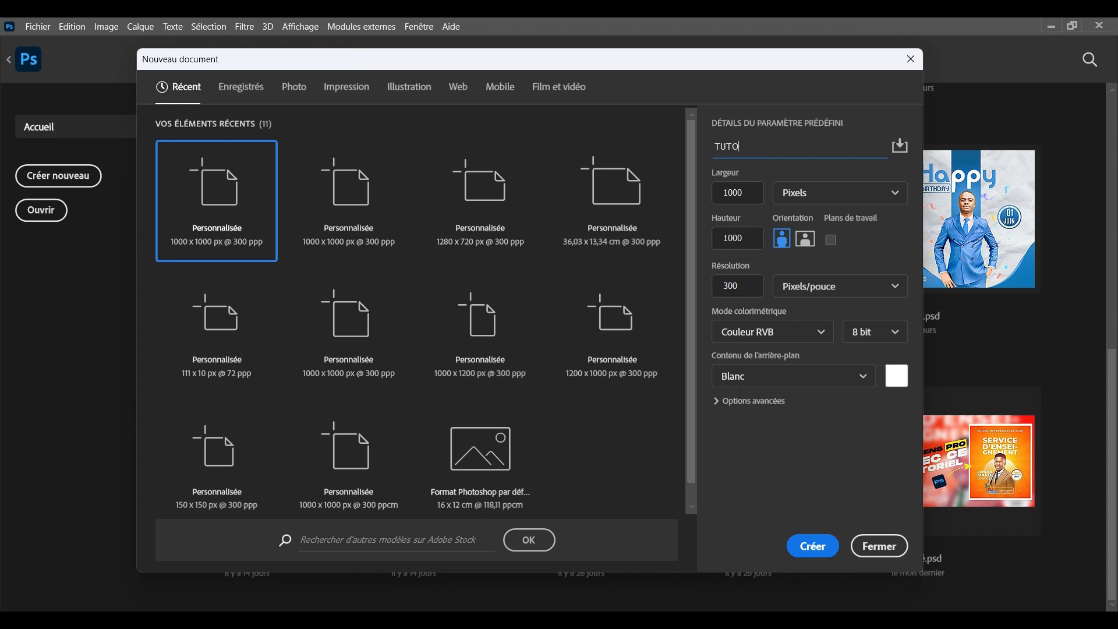
{"action": "type", "text": " FLYER"}
{"action": "left_click", "coordinate": [746, 192]}
{"action": "left_click", "coordinate": [719, 238]}
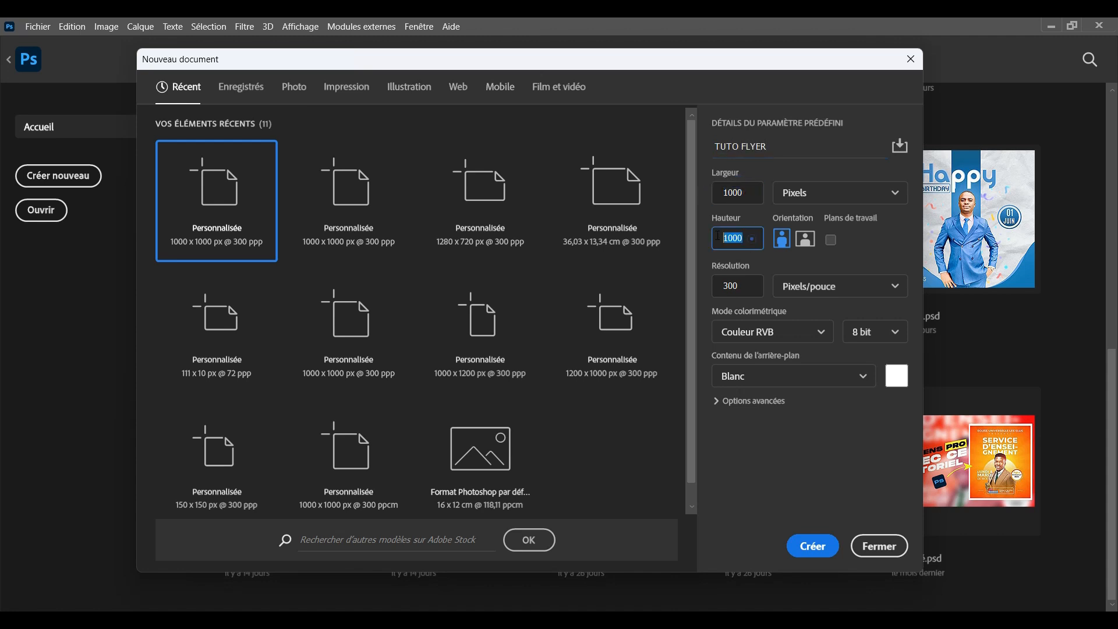
{"action": "left_click", "coordinate": [712, 288]}
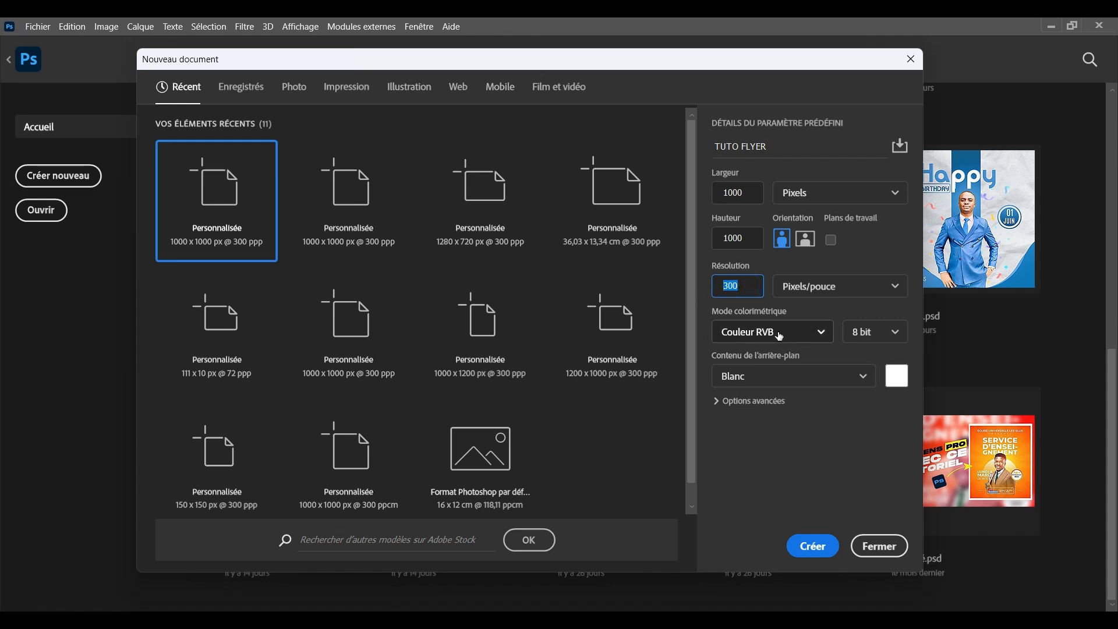
{"action": "left_click", "coordinate": [813, 546]}
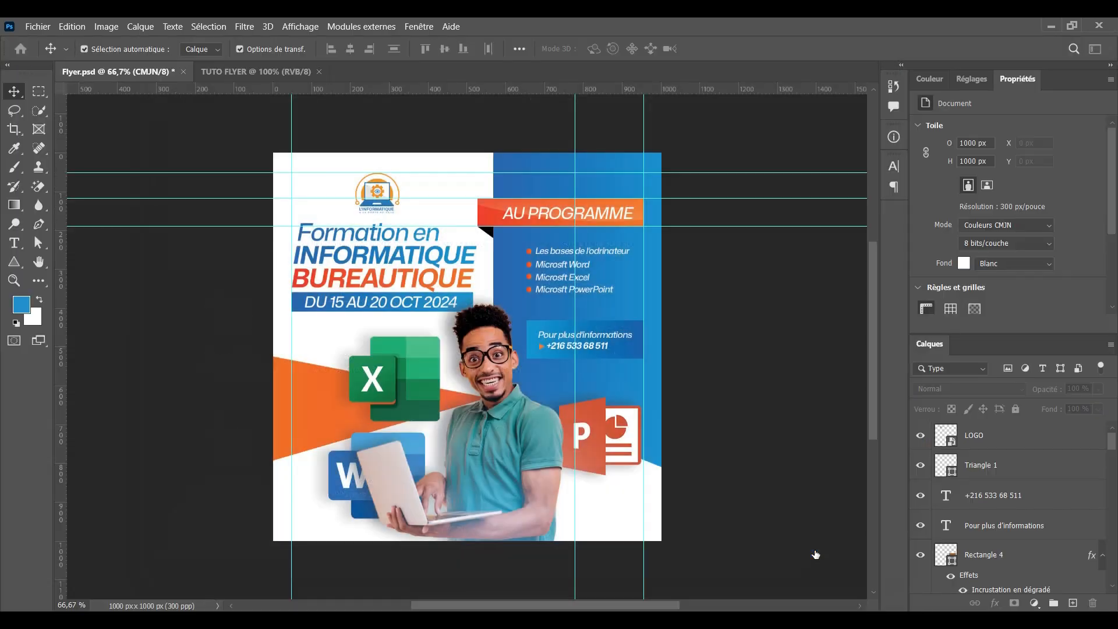
{"action": "key", "text": "ctrl+minus"}
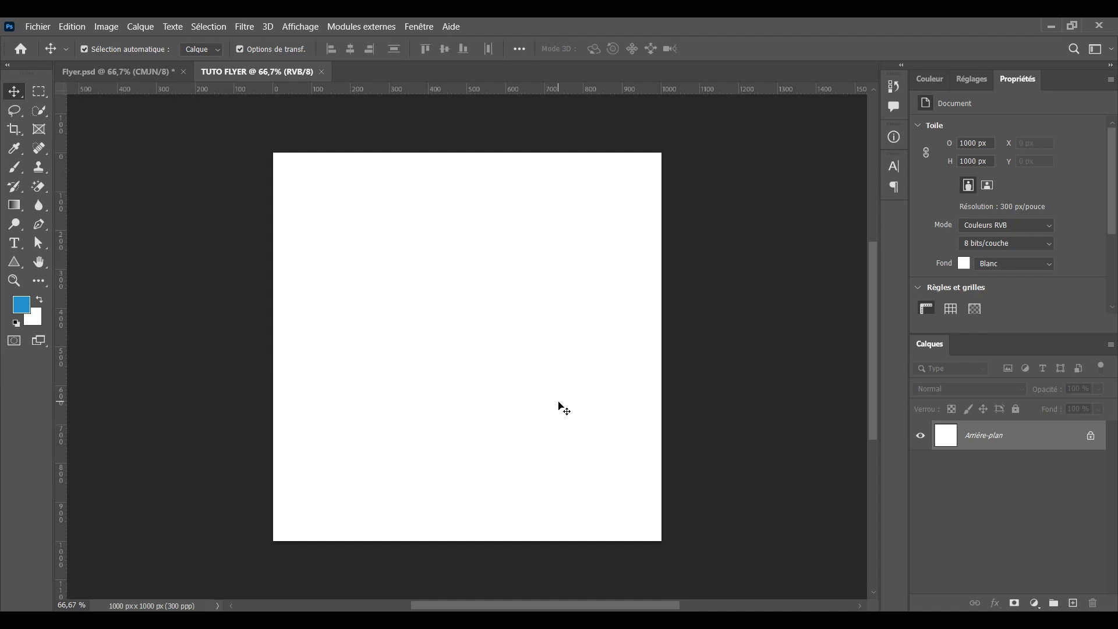
Draw a blue 532 × 1038 px rectangle over the canvas's right half and open its layer effects list
{"action": "key", "text": "ctrl+plus"}
{"action": "key", "text": "ctrl+minus"}
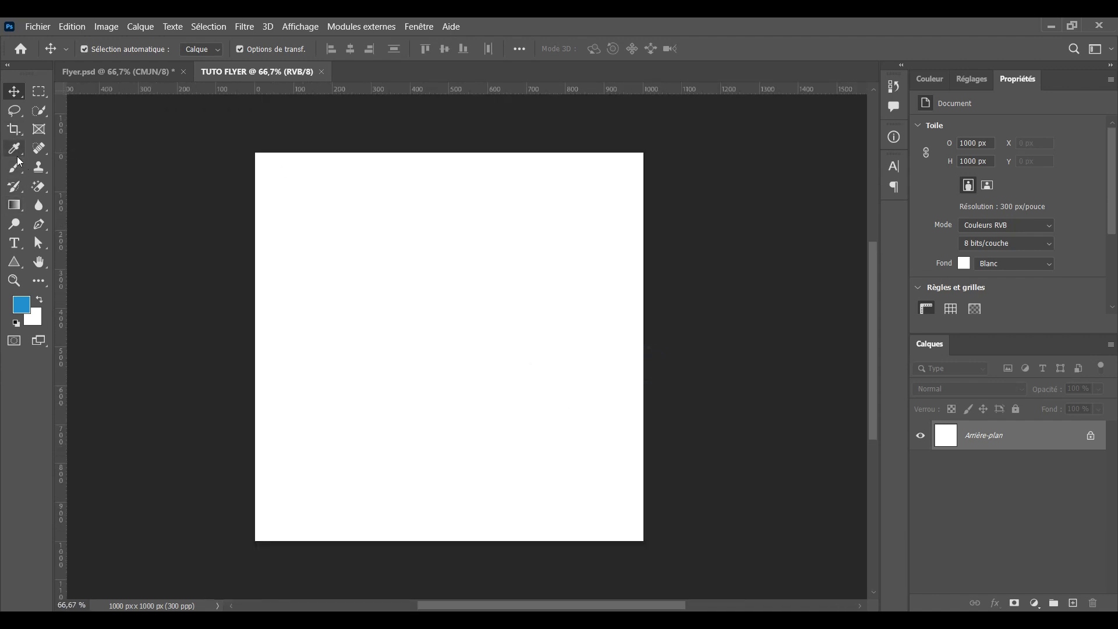
{"action": "left_click", "coordinate": [14, 262]}
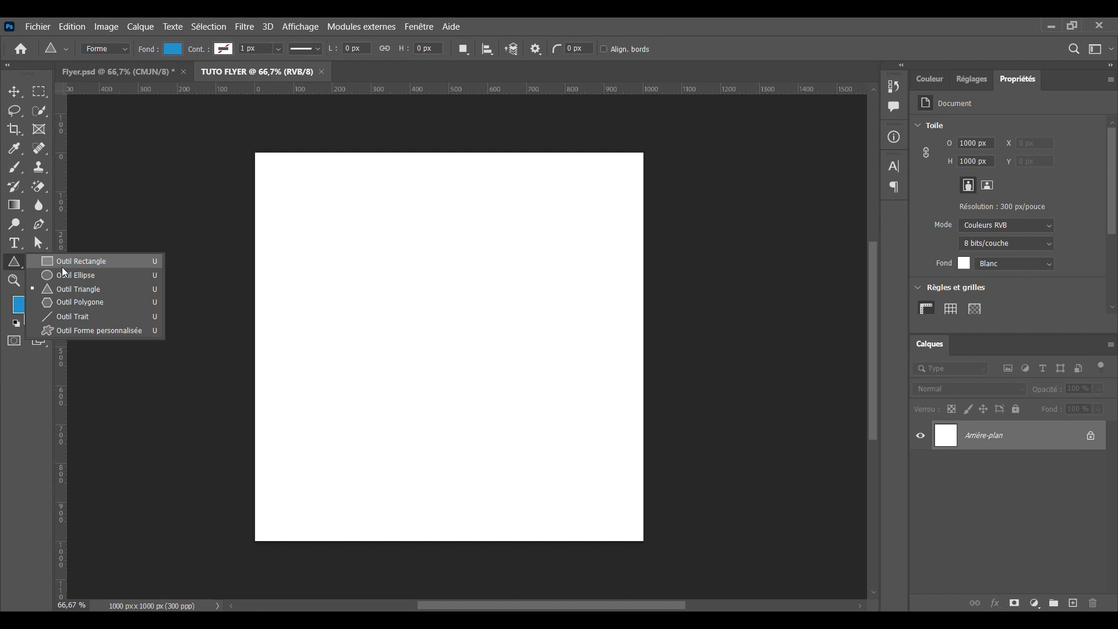
{"action": "left_click", "coordinate": [63, 267]}
{"action": "scroll", "coordinate": [470, 178], "scroll_direction": "down", "scroll_amount": 1}
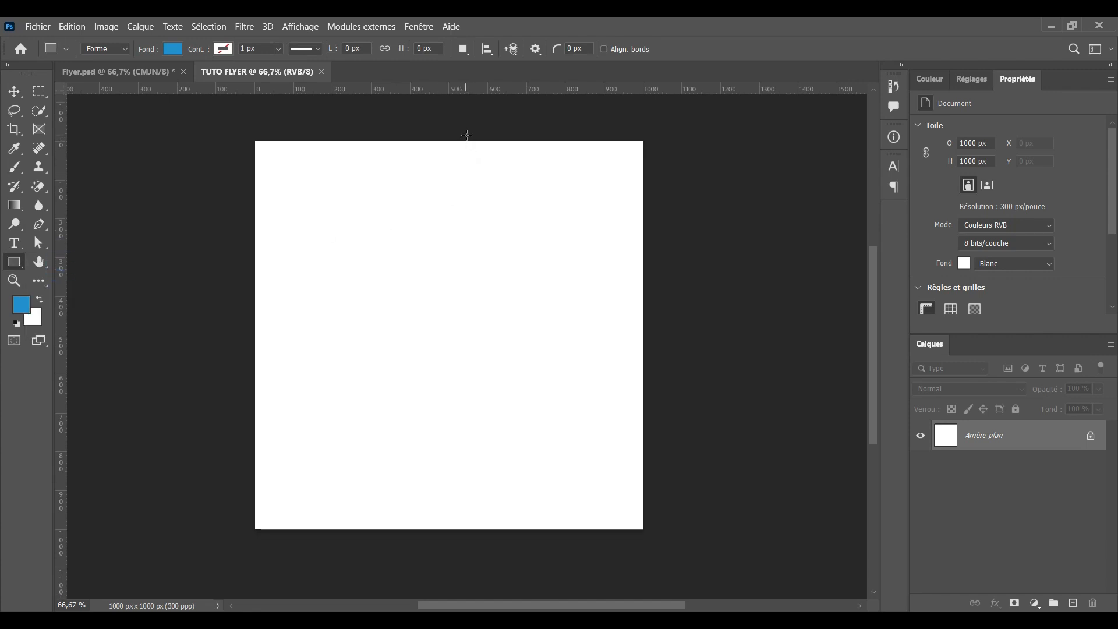
{"action": "mouse_move", "coordinate": [467, 135]}
{"action": "left_mouse_down"}
{"action": "mouse_move", "coordinate": [469, 201]}
{"action": "mouse_move", "coordinate": [673, 538]}
{"action": "left_mouse_up"}
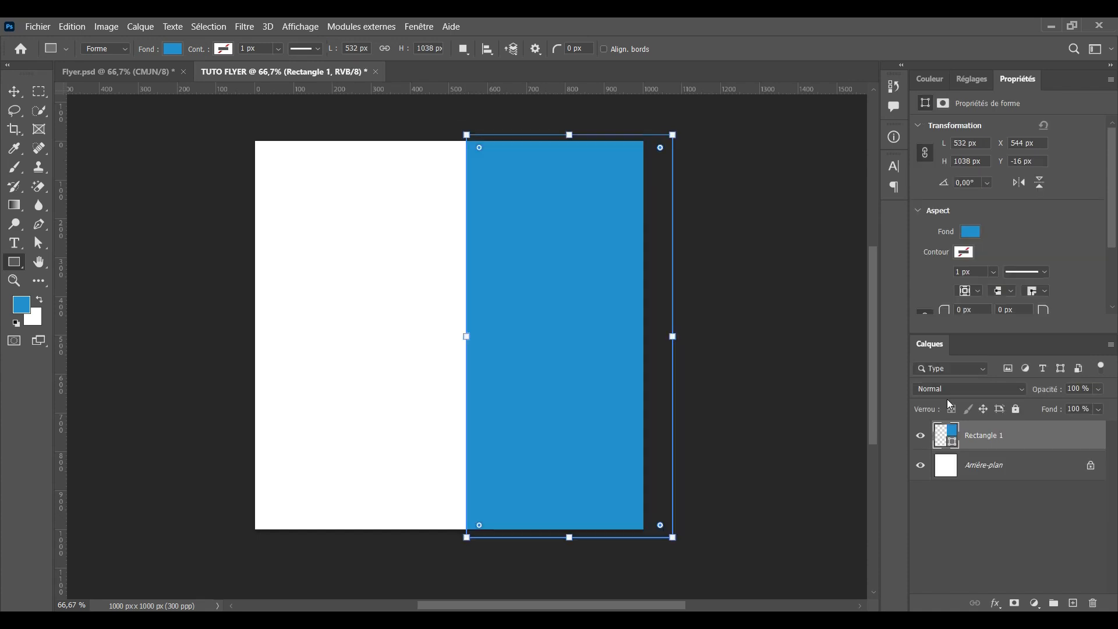
{"action": "left_click", "coordinate": [14, 91]}
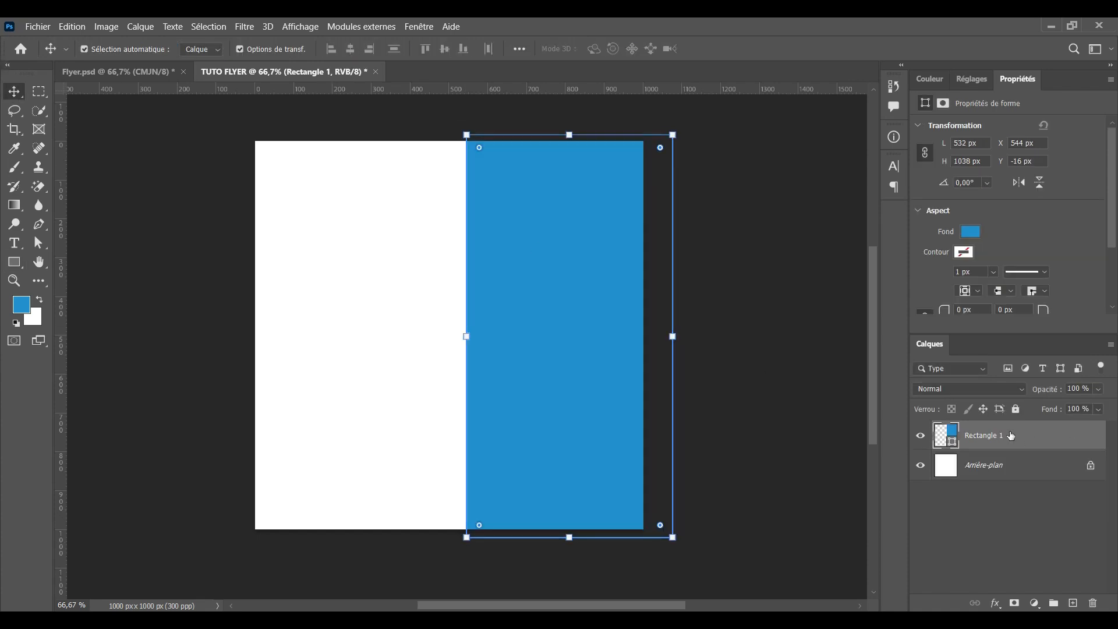
{"action": "left_click", "coordinate": [994, 603]}
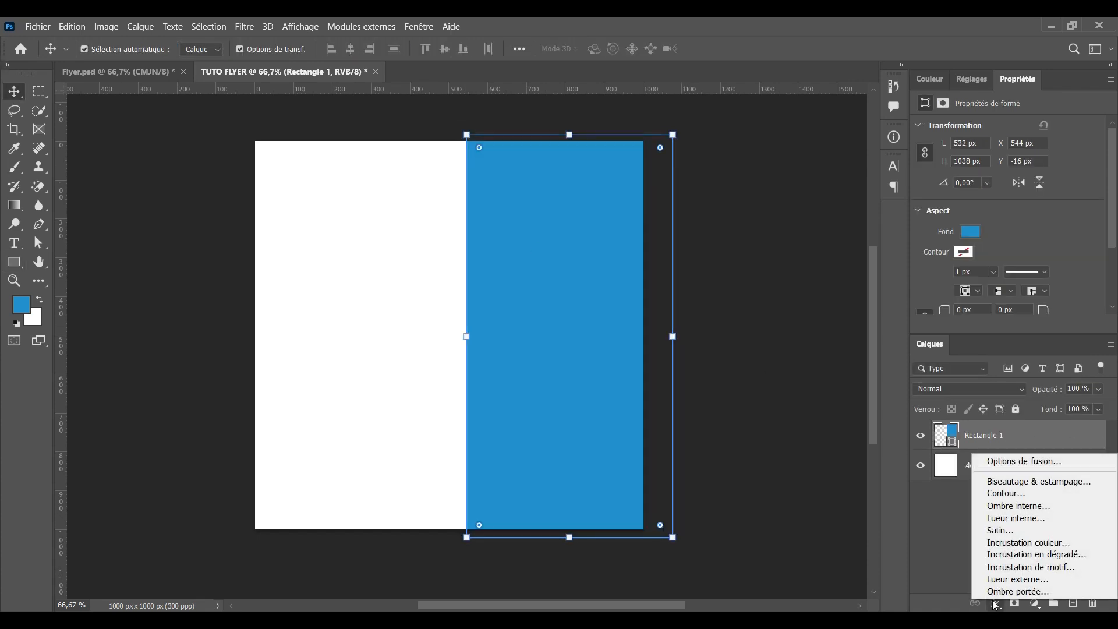
Add a gradient overlay to the rectangle and set its left colour stop to #3B5CA7
{"action": "left_click", "coordinate": [1006, 562]}
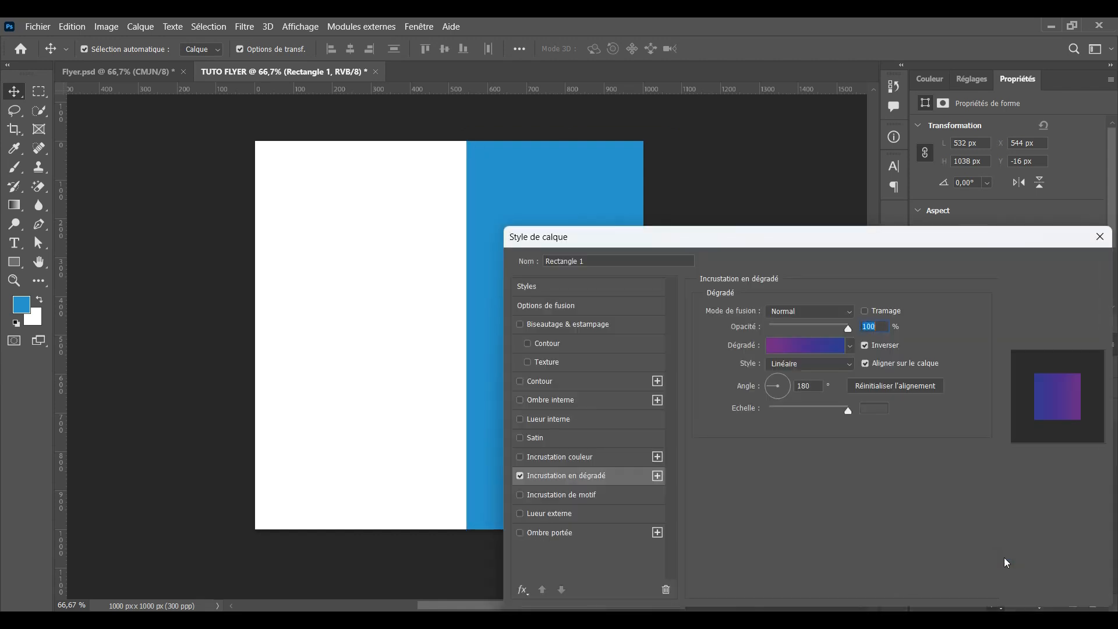
{"action": "left_click_drag", "start_coordinate": [753, 240], "coordinate": [888, 160]}
{"action": "left_click", "coordinate": [935, 267]}
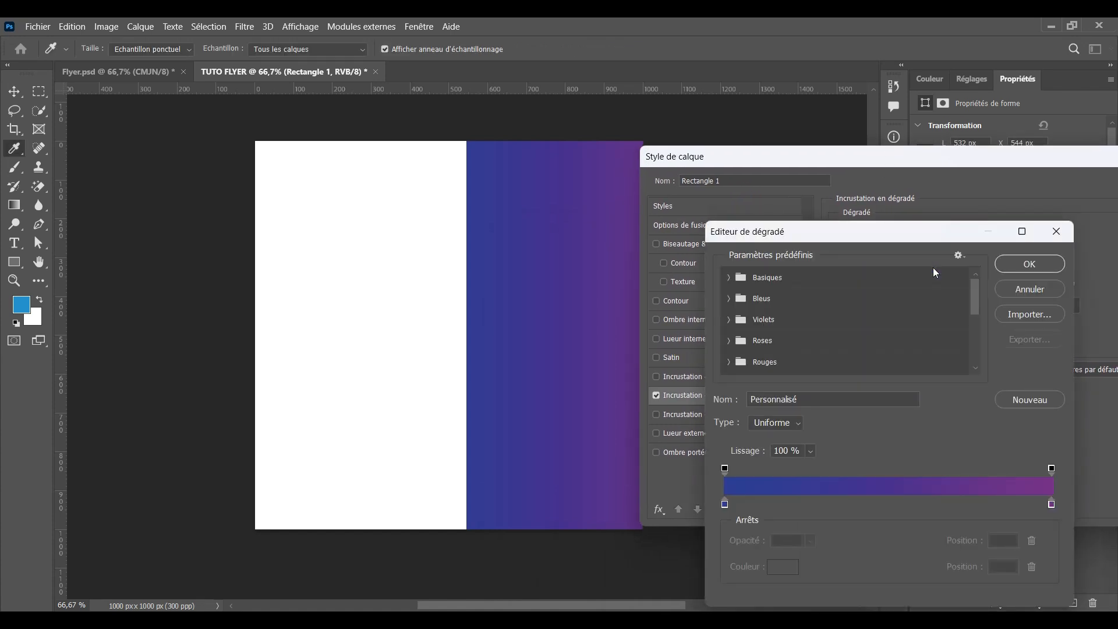
{"action": "left_click_drag", "start_coordinate": [861, 231], "coordinate": [860, 197]}
{"action": "left_click", "coordinate": [724, 471]}
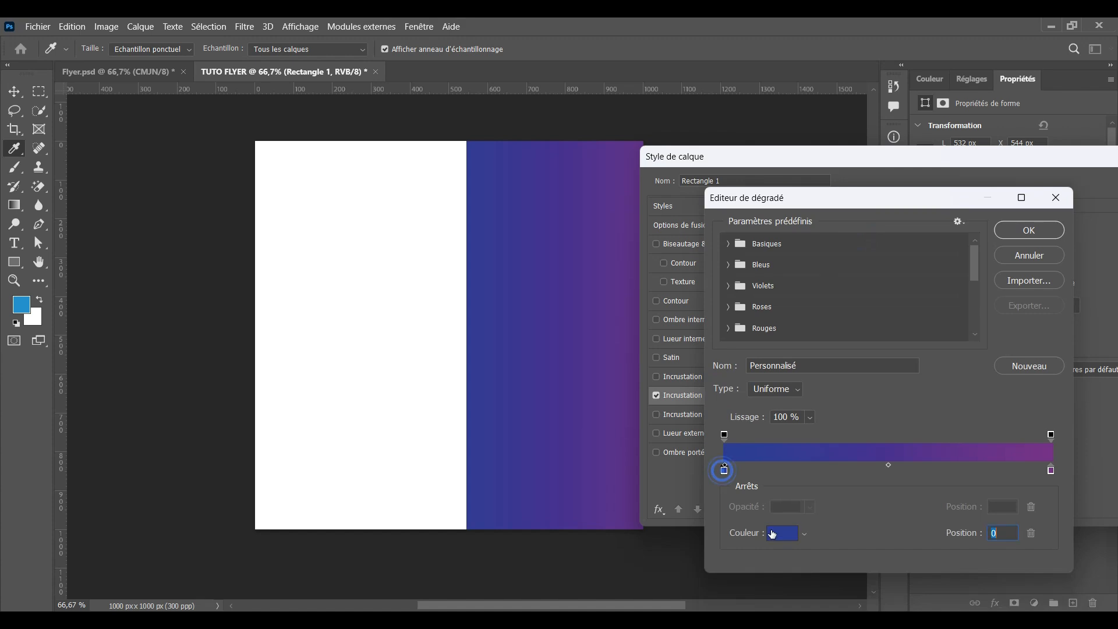
{"action": "left_click", "coordinate": [774, 534]}
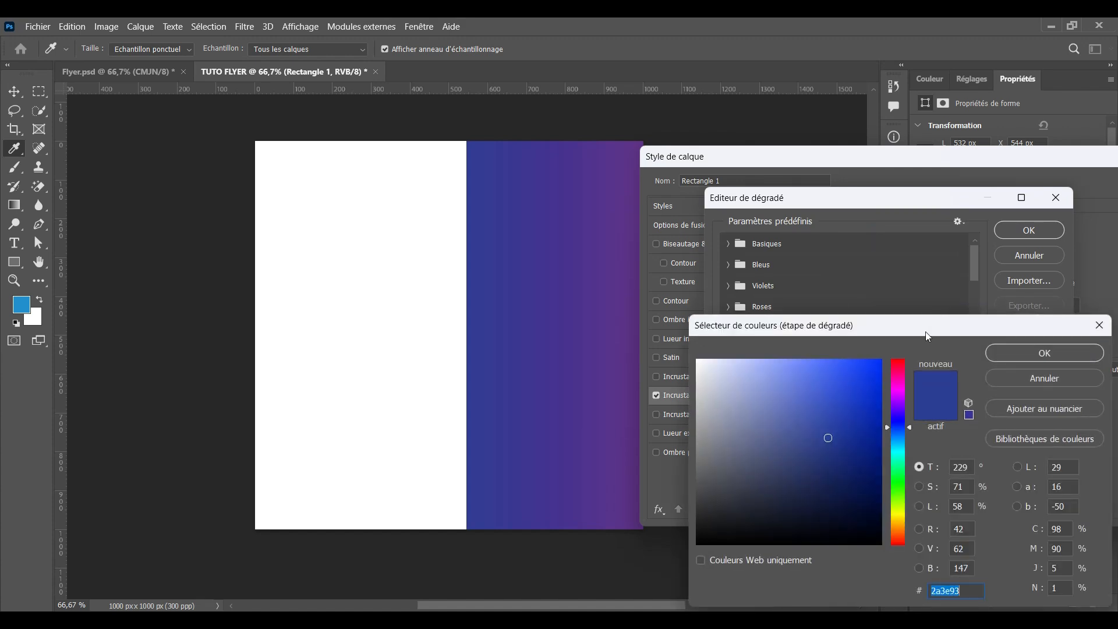
{"action": "left_click_drag", "start_coordinate": [927, 336], "coordinate": [922, 293]}
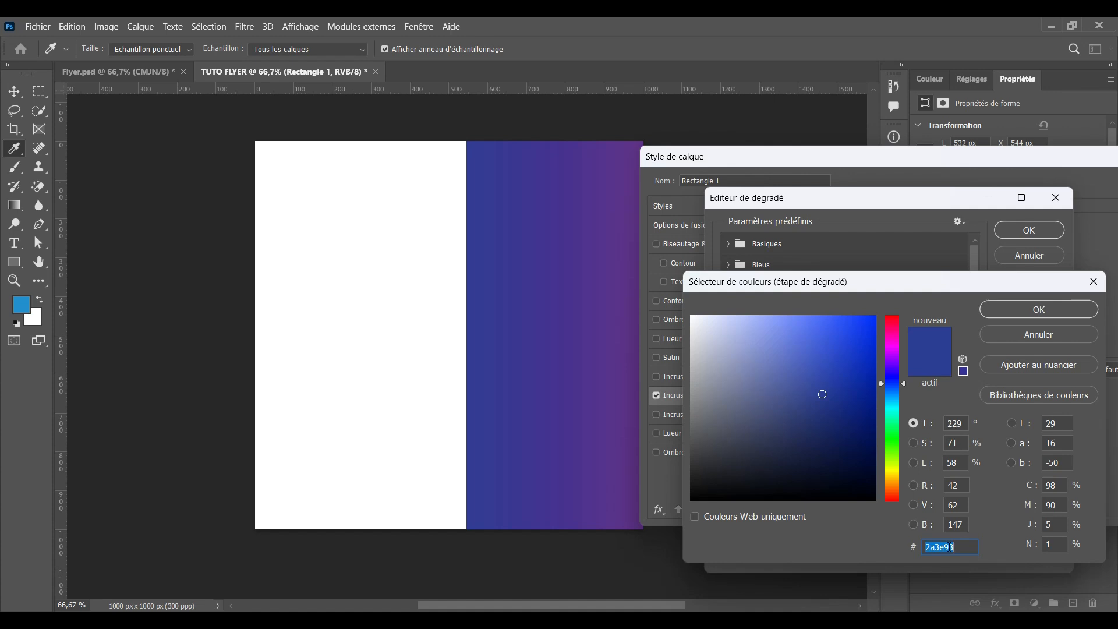
{"action": "type", "text": "3"}
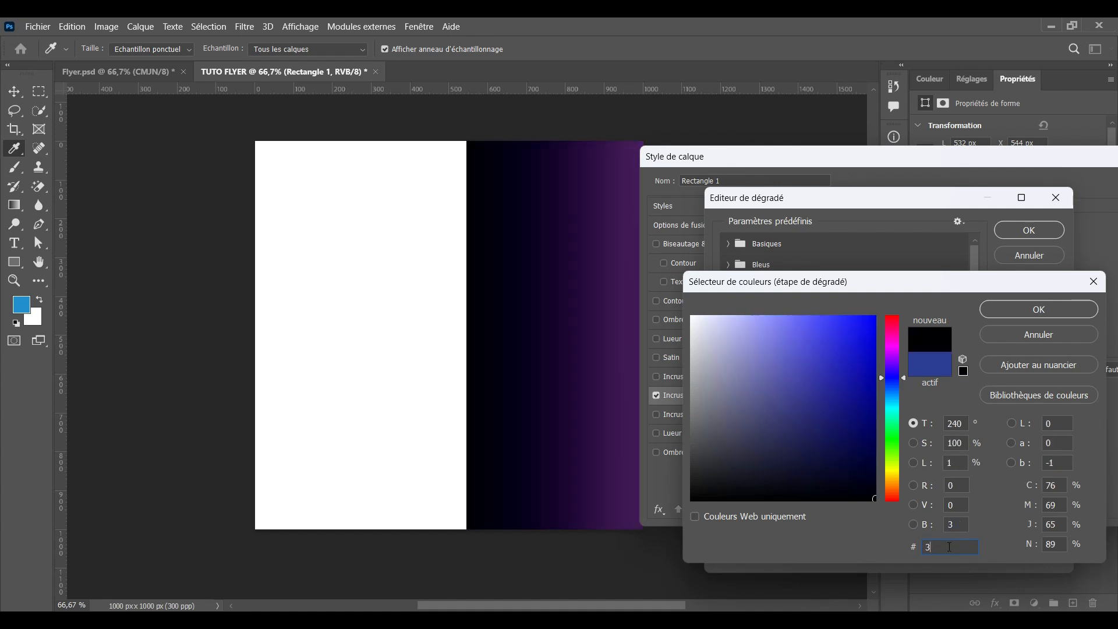
{"action": "type", "text": "B"}
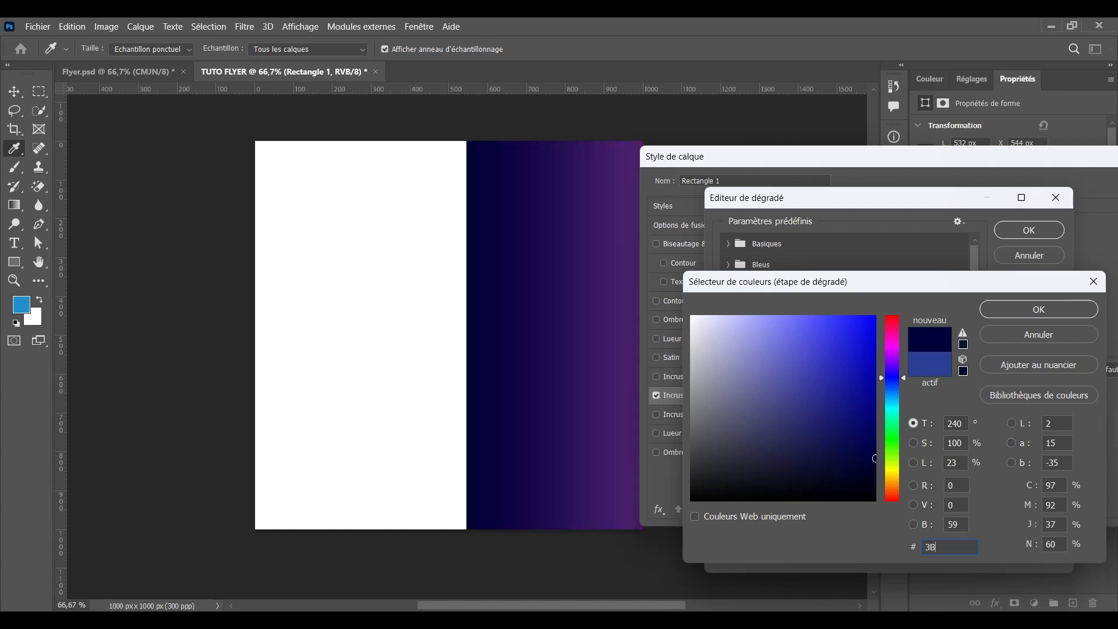
{"action": "type", "text": "5CA"}
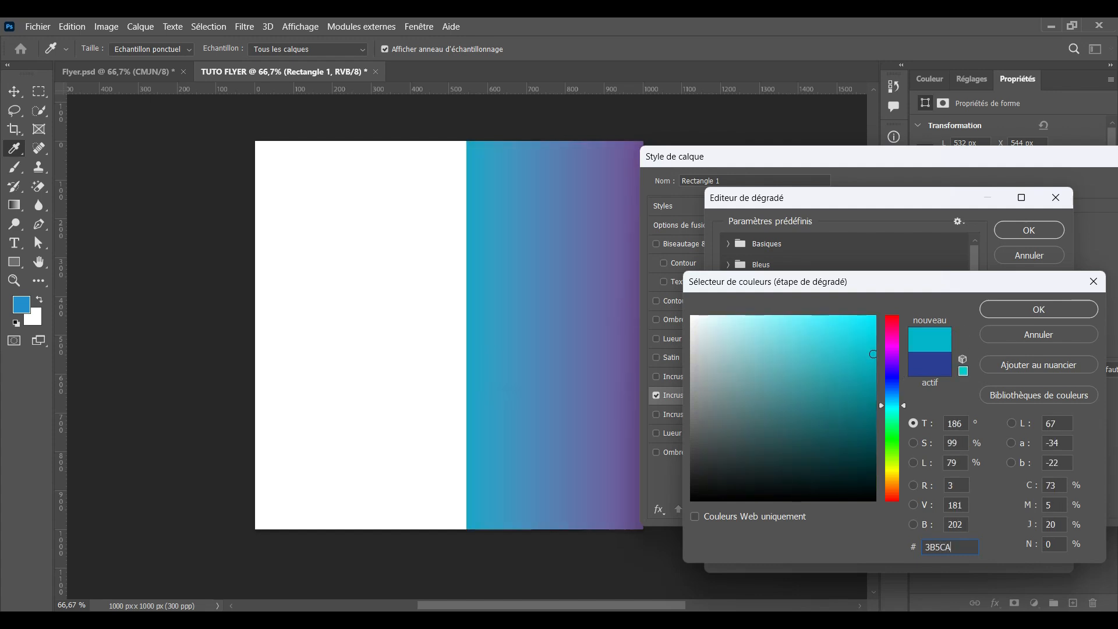
{"action": "type", "text": "7"}
{"action": "left_click", "coordinate": [1020, 317]}
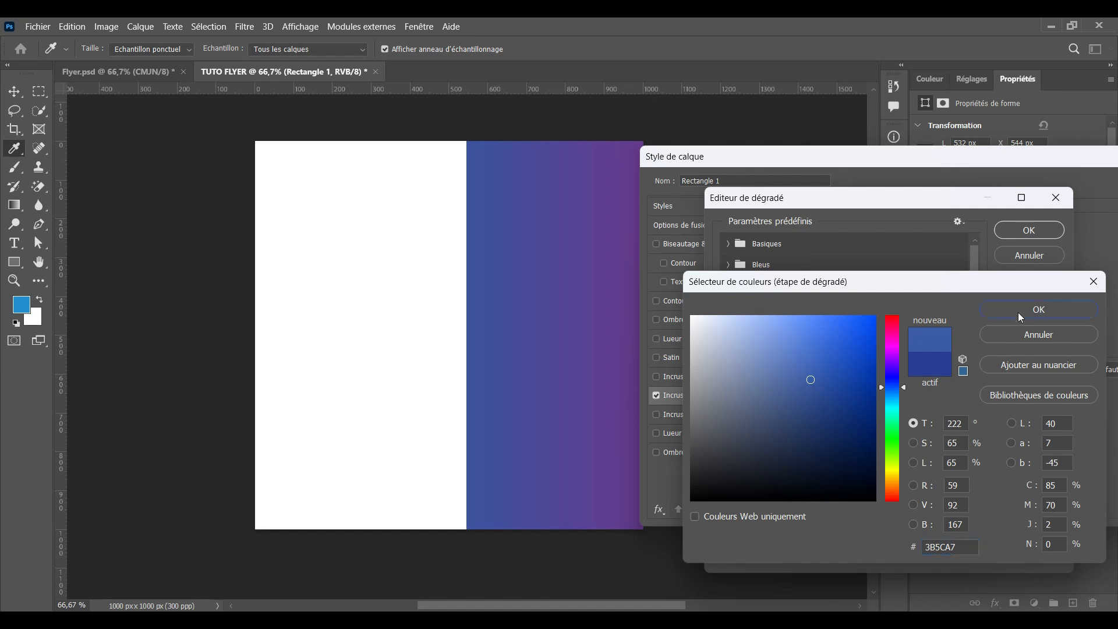
Set the right gradient stop to #209ED9 and keep the gradient reversed at 180°, 150% scale
{"action": "left_click", "coordinate": [1052, 471]}
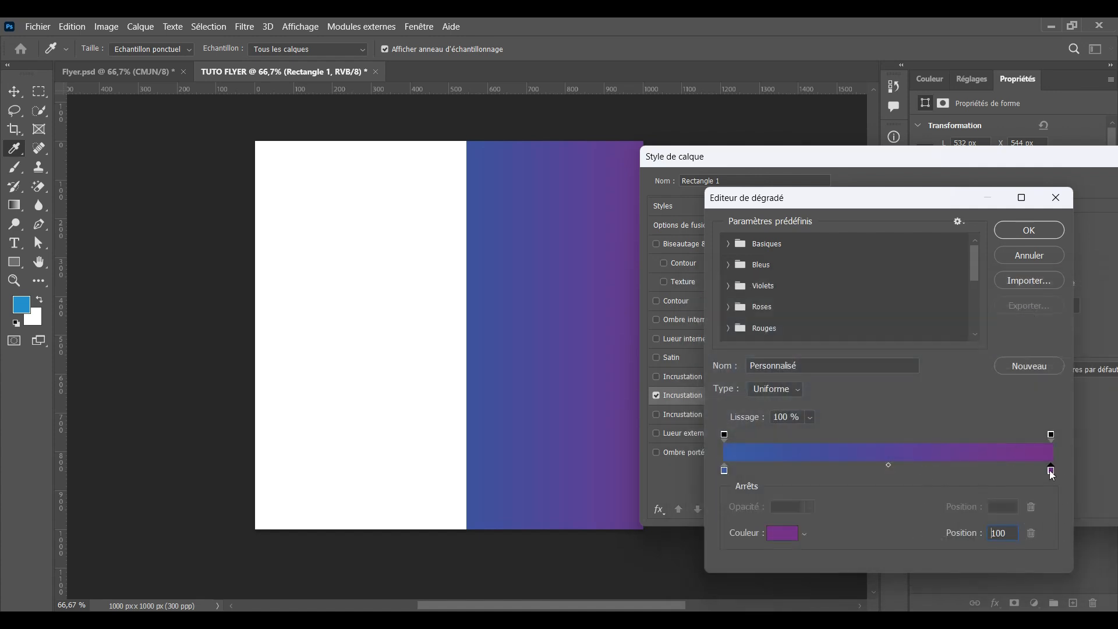
{"action": "left_click", "coordinate": [774, 536]}
{"action": "type", "text": "209e"}
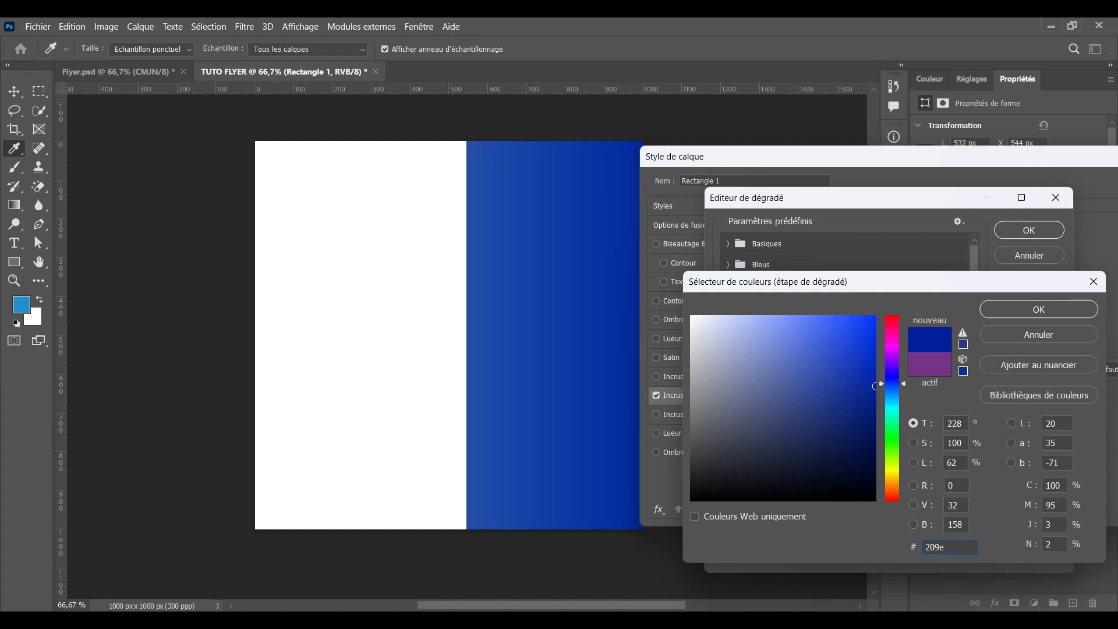
{"action": "type", "text": "d"}
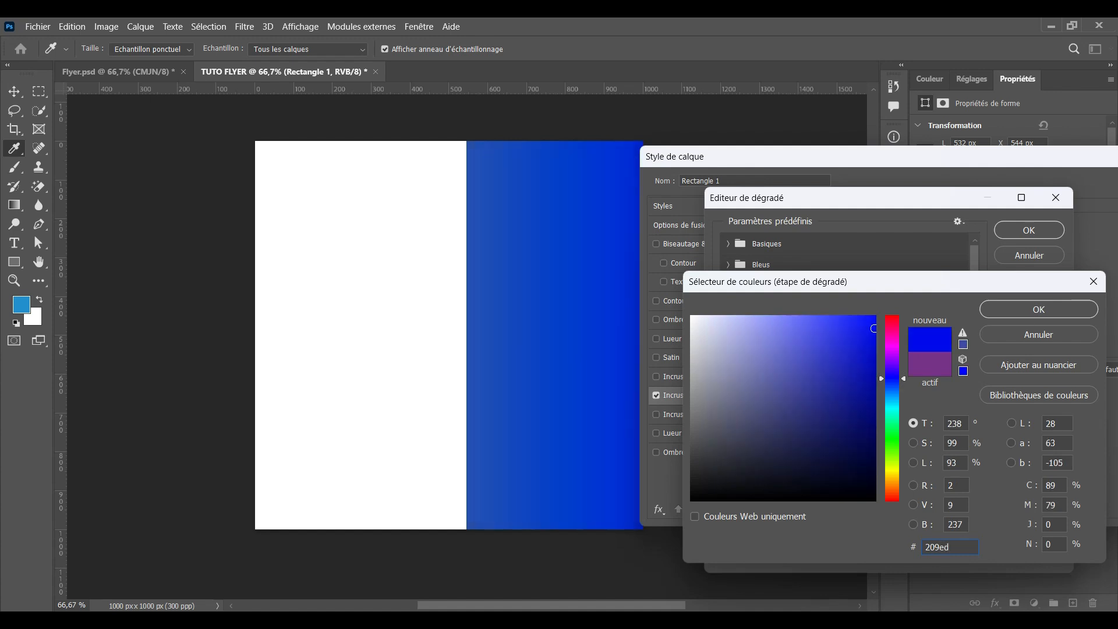
{"action": "type", "text": "9"}
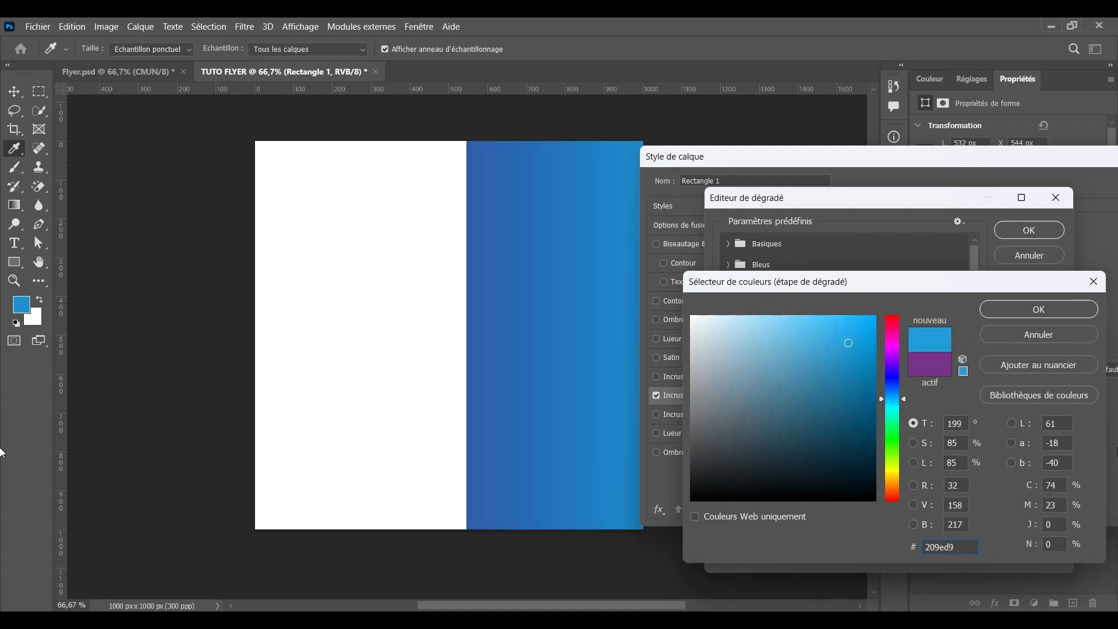
{"action": "left_click", "coordinate": [997, 310]}
{"action": "left_click", "coordinate": [1043, 233]}
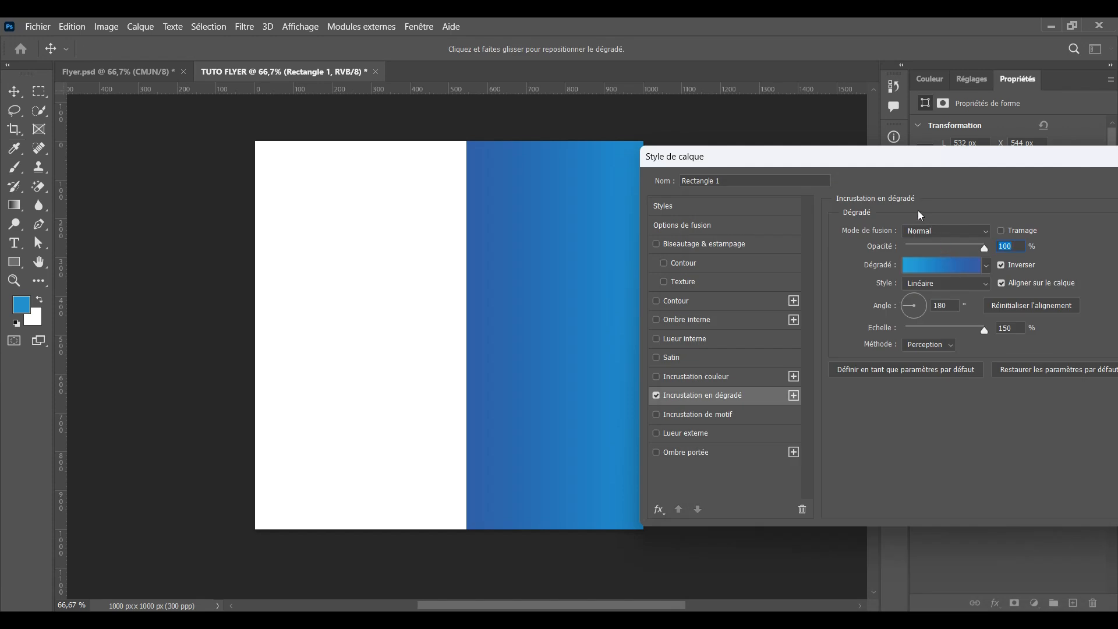
{"action": "left_click_drag", "start_coordinate": [878, 174], "coordinate": [919, 225]}
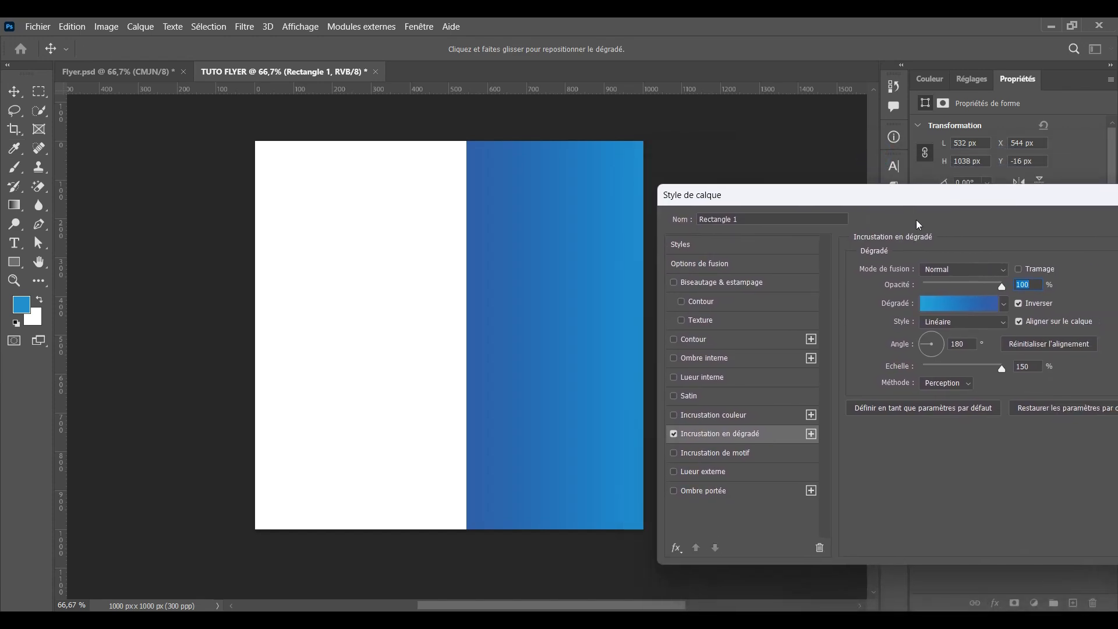
{"action": "left_click", "coordinate": [1019, 304]}
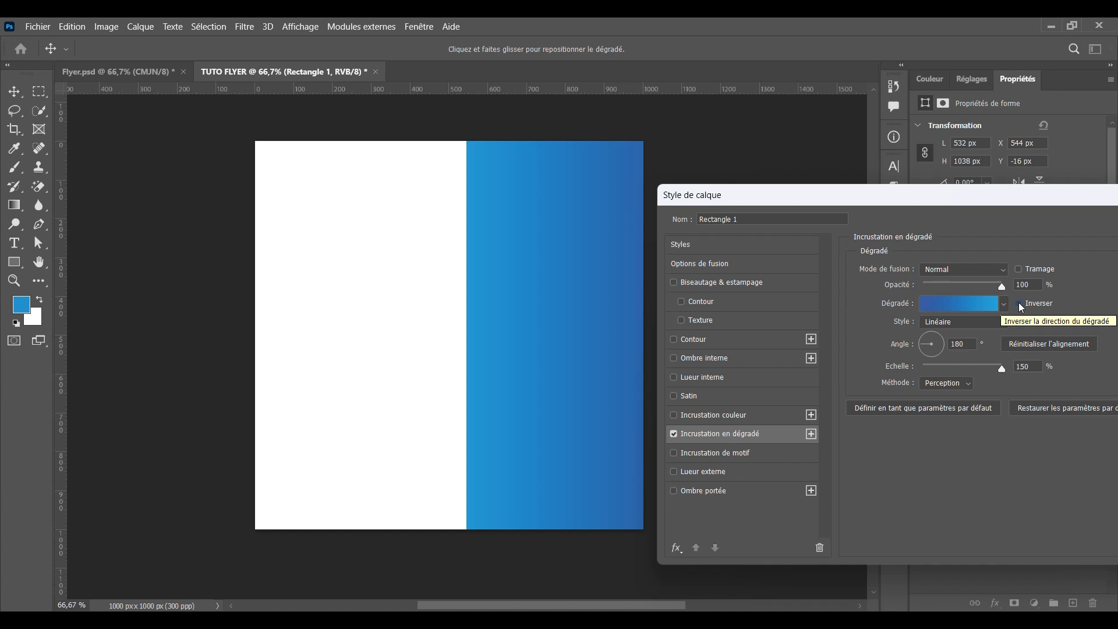
{"action": "left_click", "coordinate": [1019, 305]}
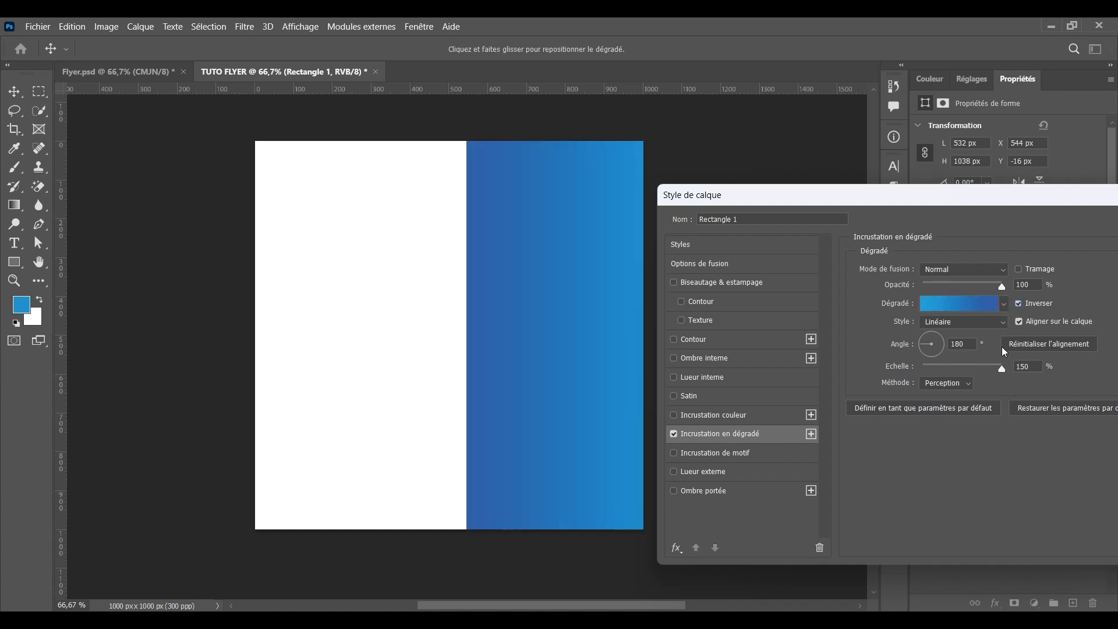
{"action": "left_click_drag", "start_coordinate": [990, 195], "coordinate": [863, 211]}
Apply the gradient overlay and place the five FLYER pictures: Word, PPT, LOGO, image and Excel
{"action": "left_click", "coordinate": [1056, 237]}
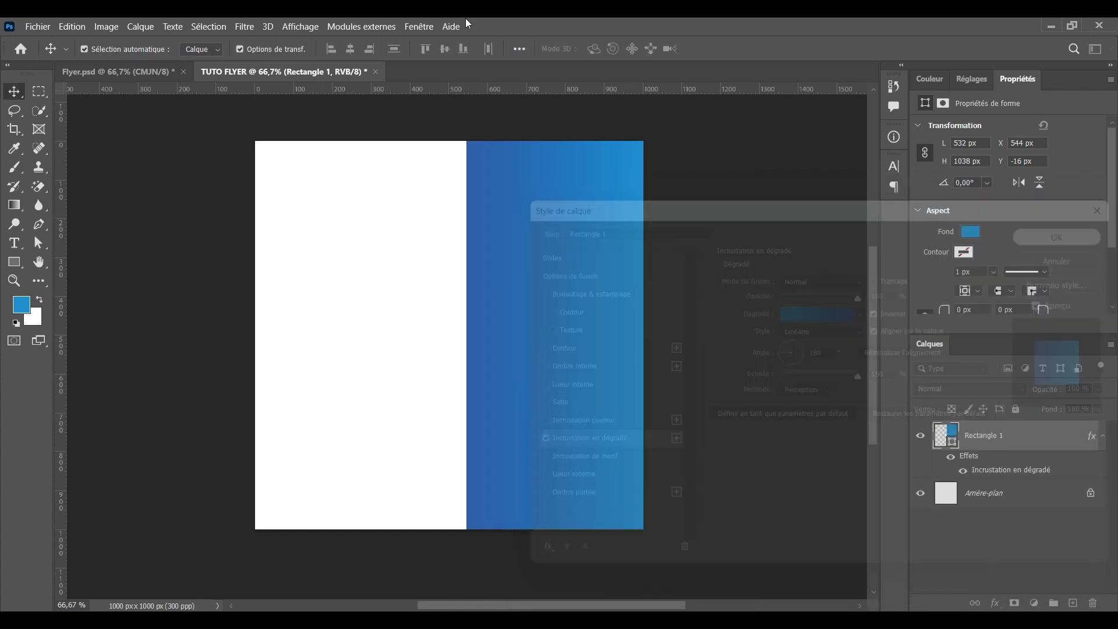
{"action": "left_click", "coordinate": [411, 229]}
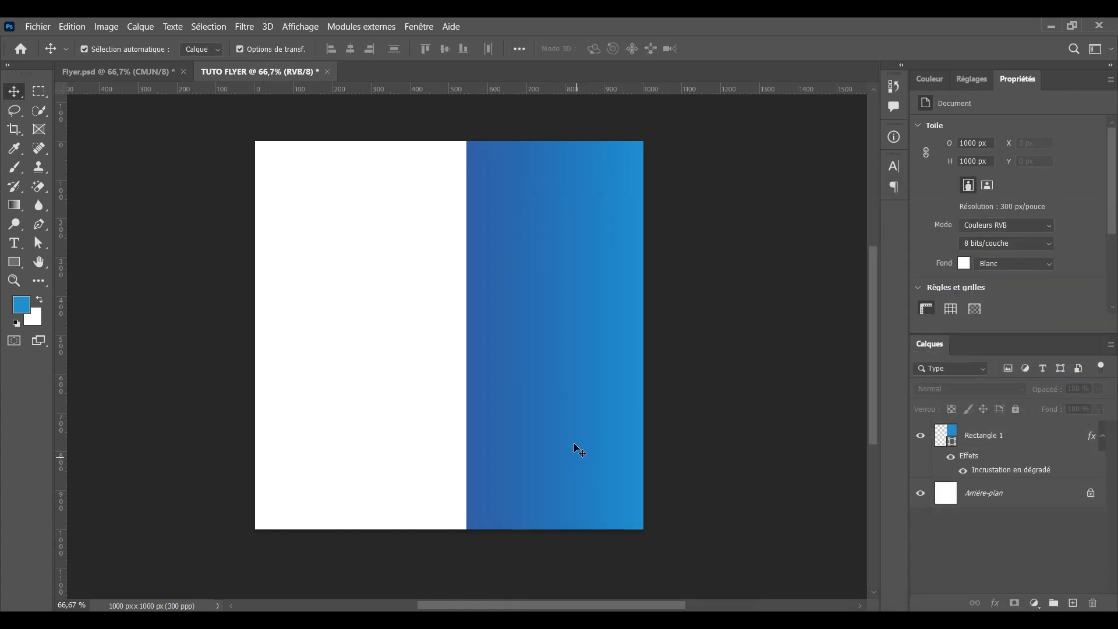
{"action": "left_click", "coordinate": [580, 609]}
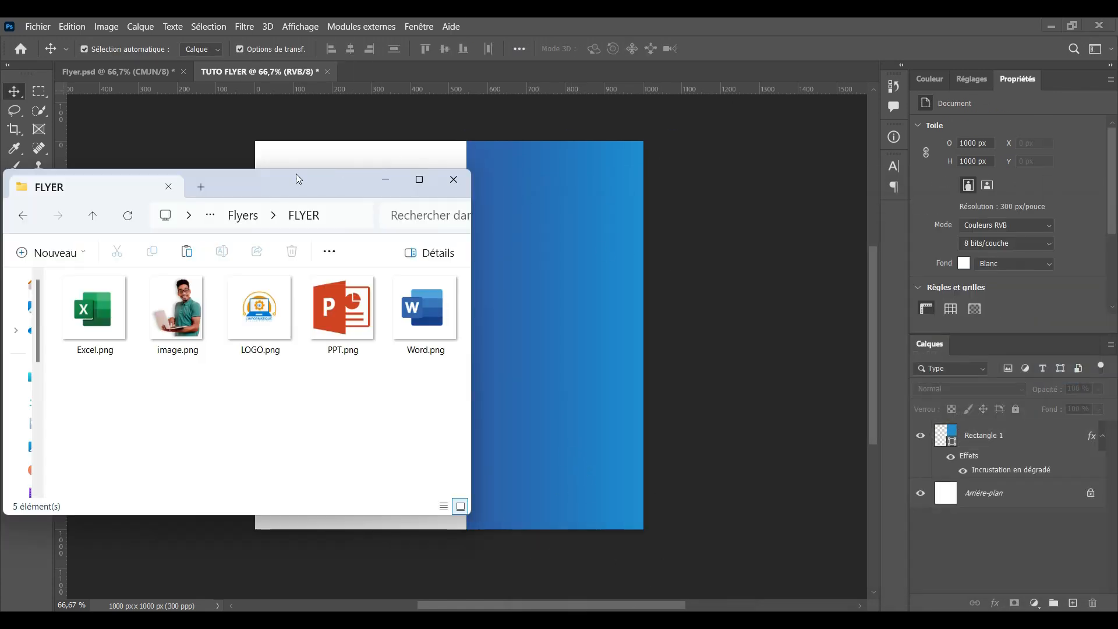
{"action": "left_click_drag", "start_coordinate": [296, 173], "coordinate": [273, 164]}
{"action": "left_click_drag", "start_coordinate": [402, 375], "coordinate": [541, 303]}
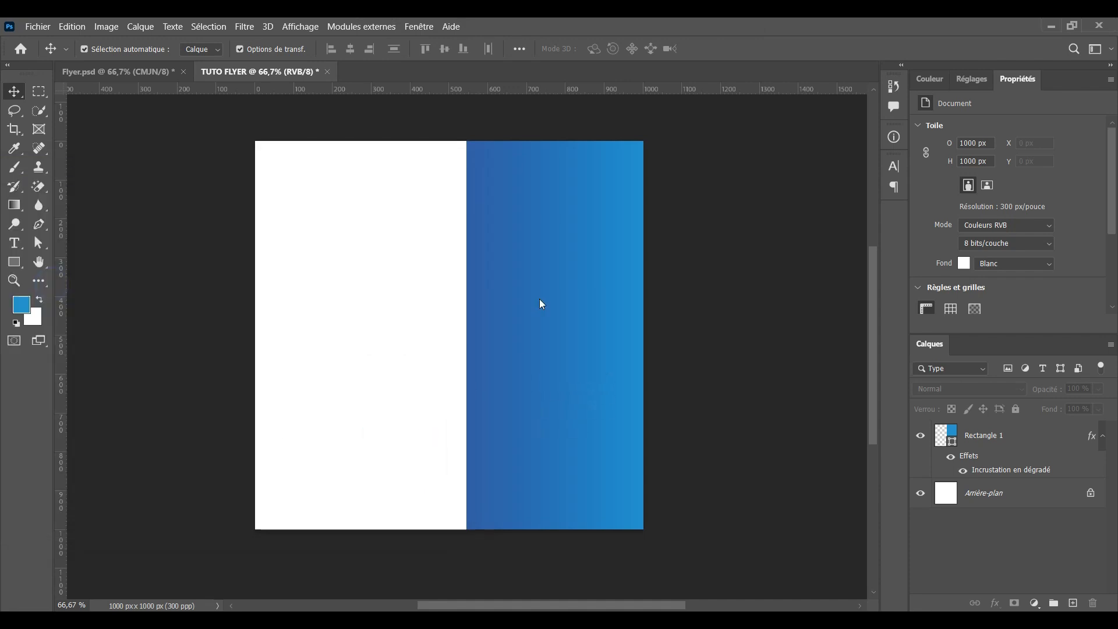
{"action": "key", "text": "Return"}
{"action": "key", "text": "Return"}
{"action": "key", "text": "Return"}
{"action": "key", "text": "Return"}
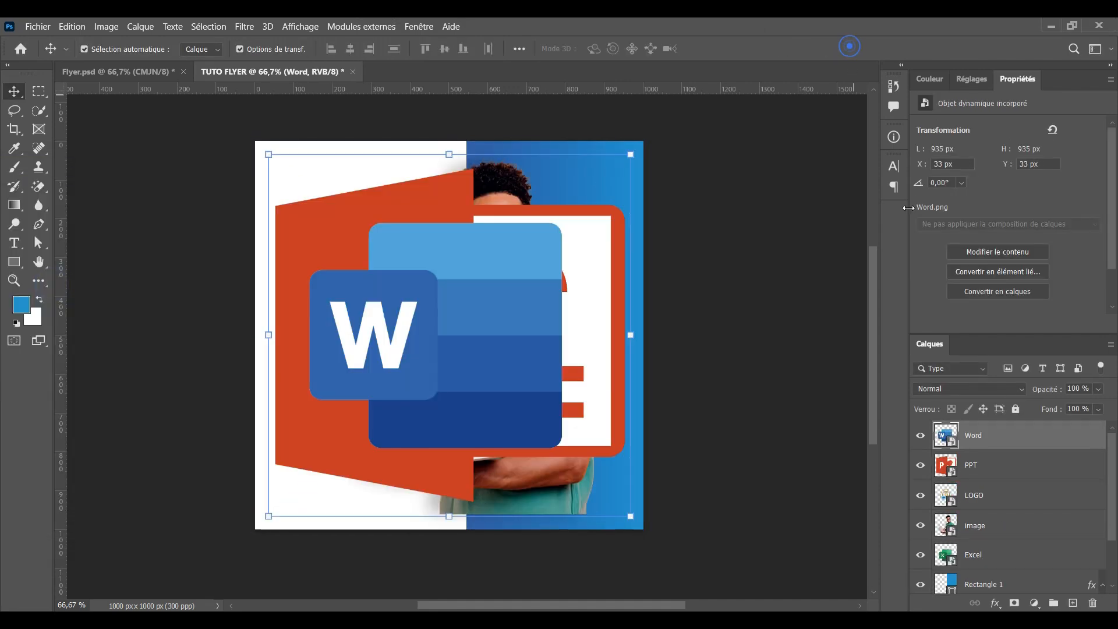
Group the five picture layers and name the group Images
{"action": "scroll", "coordinate": [1063, 499], "scroll_direction": "down", "scroll_amount": 2}
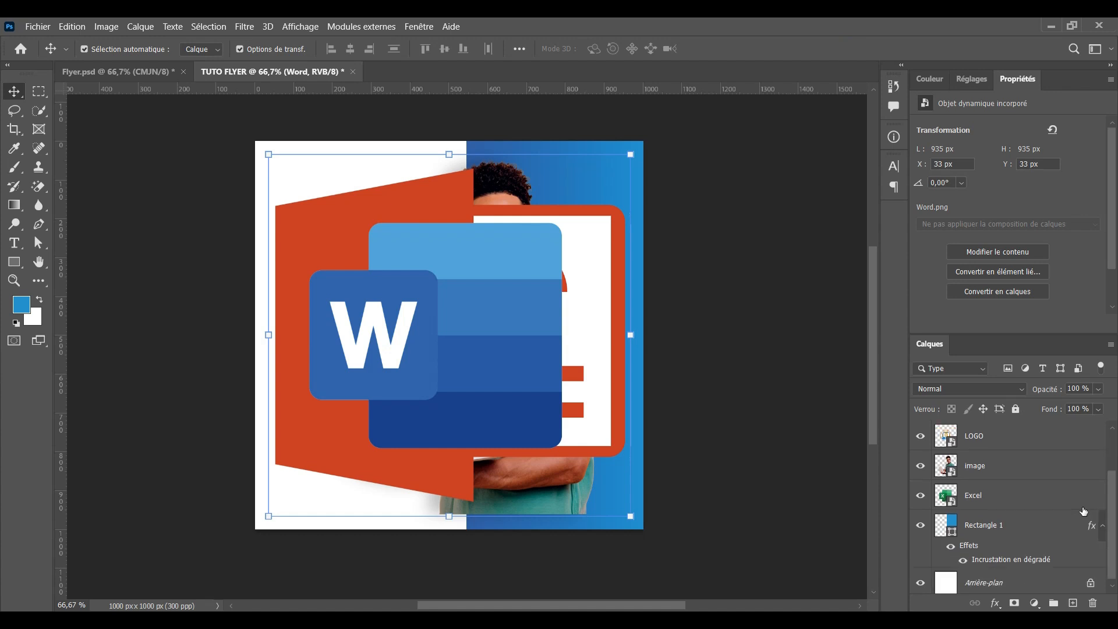
{"action": "left_click", "coordinate": [1025, 499], "text": "shift"}
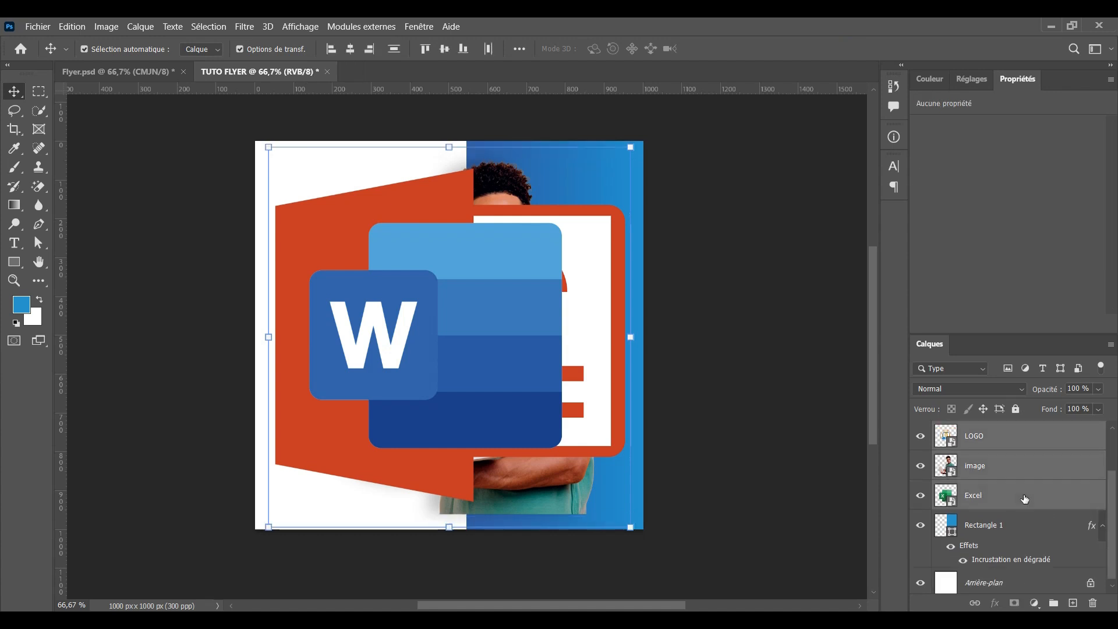
{"action": "key", "text": "ctrl+g"}
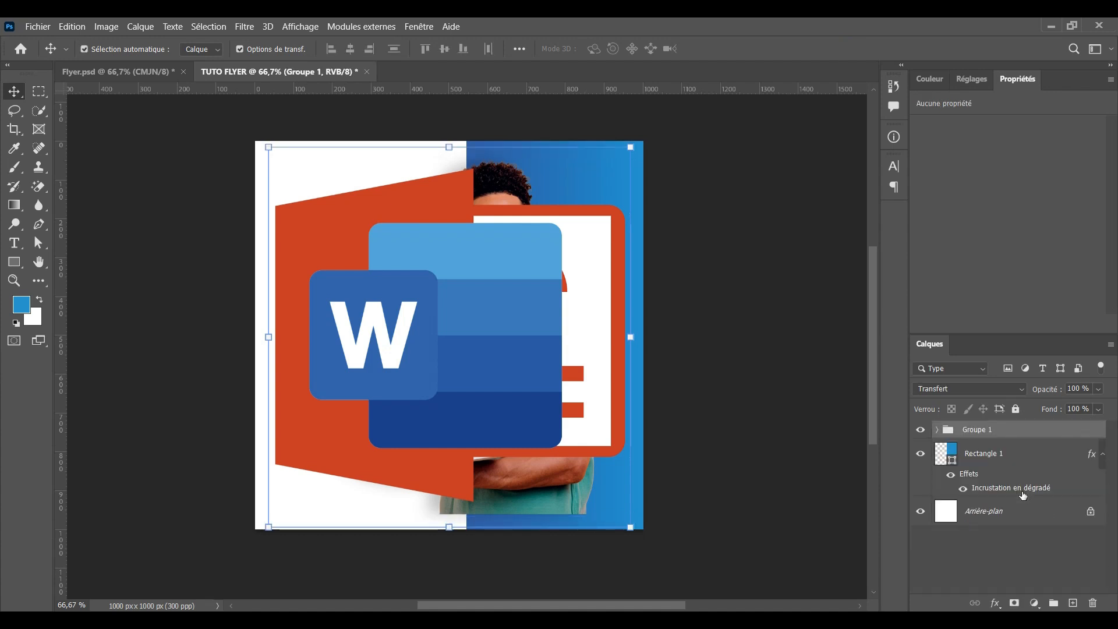
{"action": "double_click", "coordinate": [974, 430]}
{"action": "key", "text": "BackSpace"}
{"action": "type", "text": "Images"}
{"action": "key", "text": "Return"}
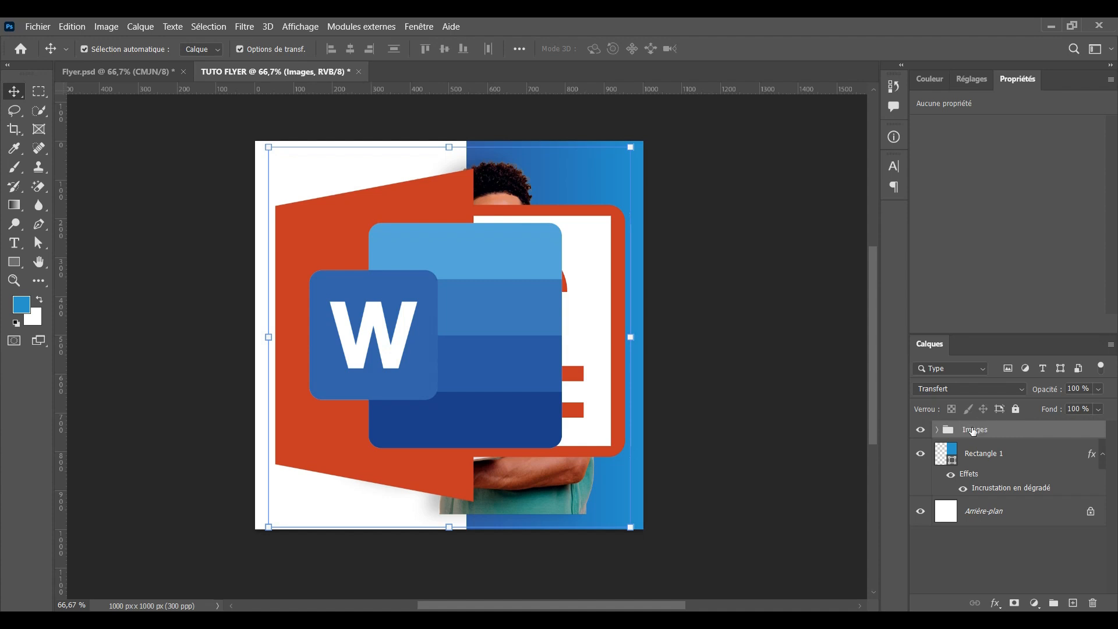
Move the man's photo to the top of the Images group and hide the Word, PPT, LOGO and Excel pictures
{"action": "left_click", "coordinate": [937, 430]}
{"action": "left_click_drag", "start_coordinate": [1003, 547], "coordinate": [988, 450]}
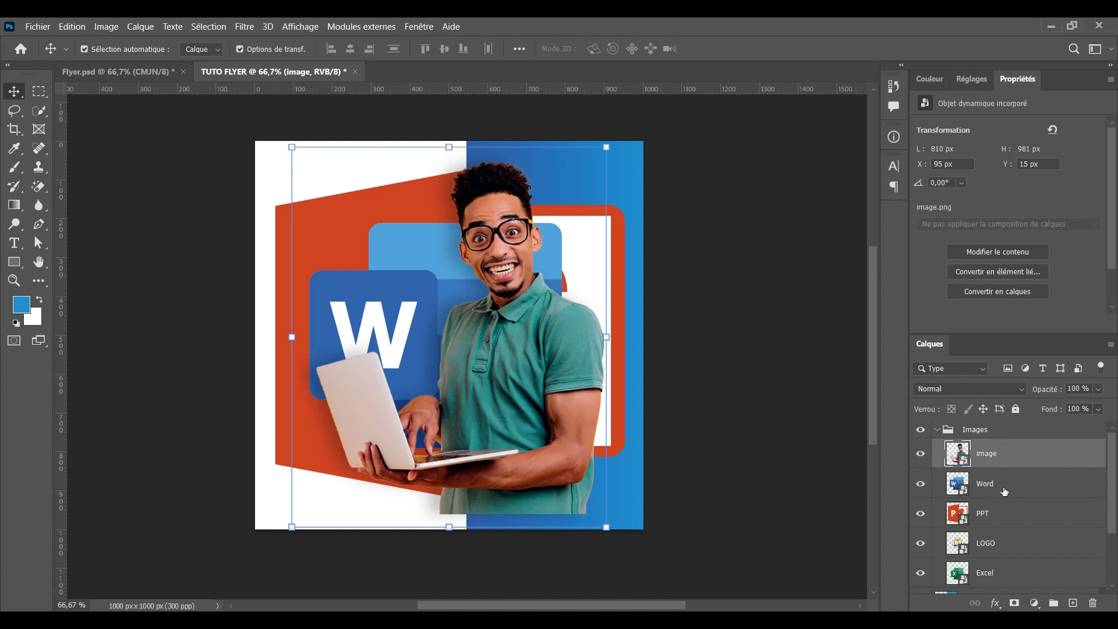
{"action": "left_click", "coordinate": [921, 483]}
{"action": "left_click", "coordinate": [920, 513]}
{"action": "left_click", "coordinate": [920, 543]}
{"action": "left_click", "coordinate": [920, 572]}
{"action": "scroll", "coordinate": [922, 575], "scroll_direction": "down", "scroll_amount": 1}
{"action": "scroll", "coordinate": [922, 575], "scroll_direction": "up", "scroll_amount": 1}
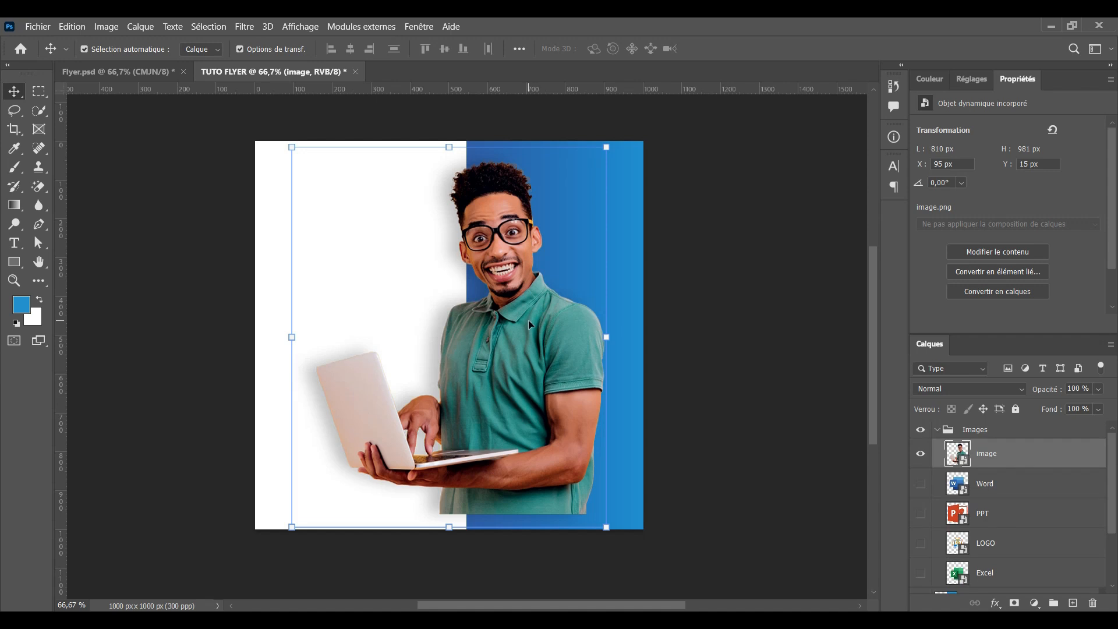
Shift the man's photo lower and left so it straddles the white and blue halves
{"action": "left_click_drag", "start_coordinate": [503, 319], "coordinate": [484, 366]}
{"action": "key", "text": "ctrl+t"}
{"action": "left_click_drag", "start_coordinate": [424, 193], "coordinate": [448, 257]}
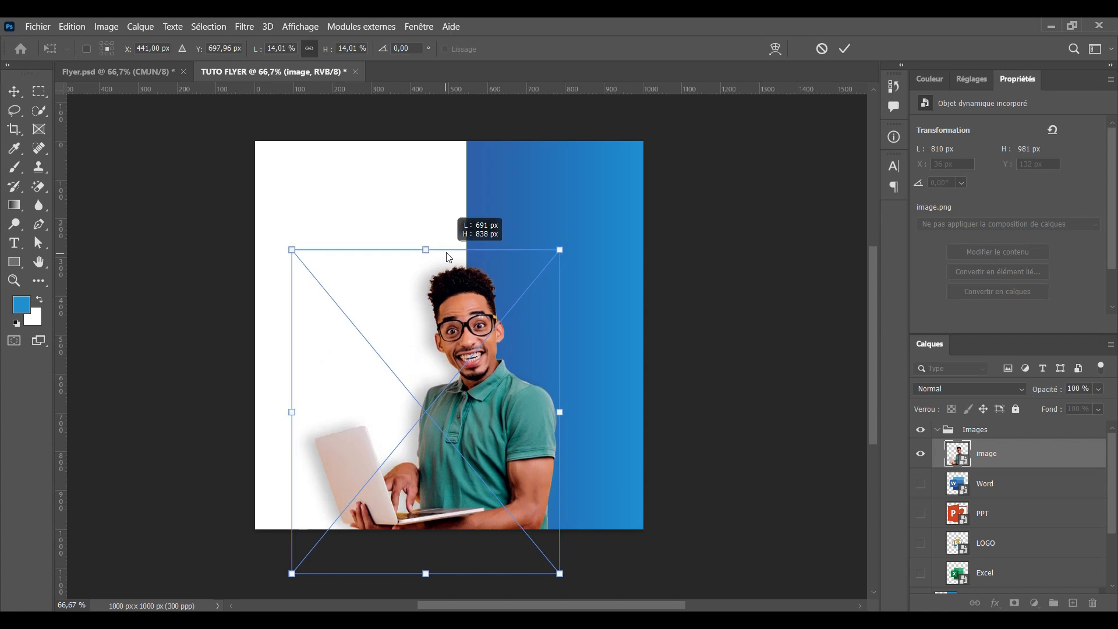
{"action": "mouse_move", "coordinate": [465, 424]}
{"action": "left_mouse_down"}
{"action": "mouse_move", "coordinate": [464, 394]}
{"action": "mouse_move", "coordinate": [466, 407]}
{"action": "left_mouse_up"}
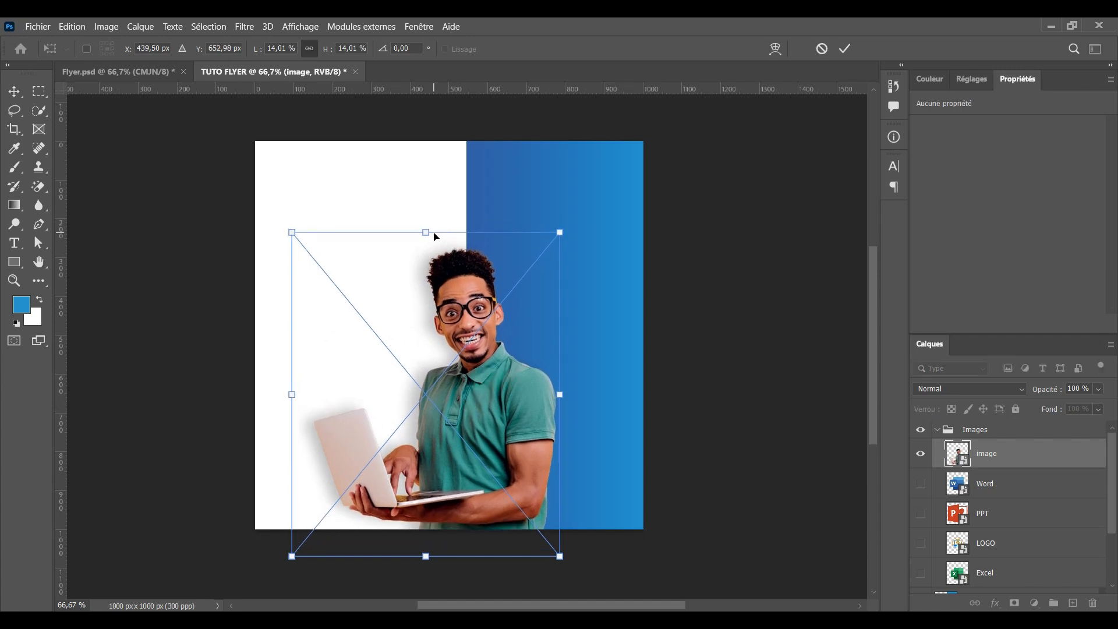
{"action": "key", "text": "Escape"}
{"action": "left_click", "coordinate": [692, 149]}
{"action": "key", "text": "ctrl+plus"}
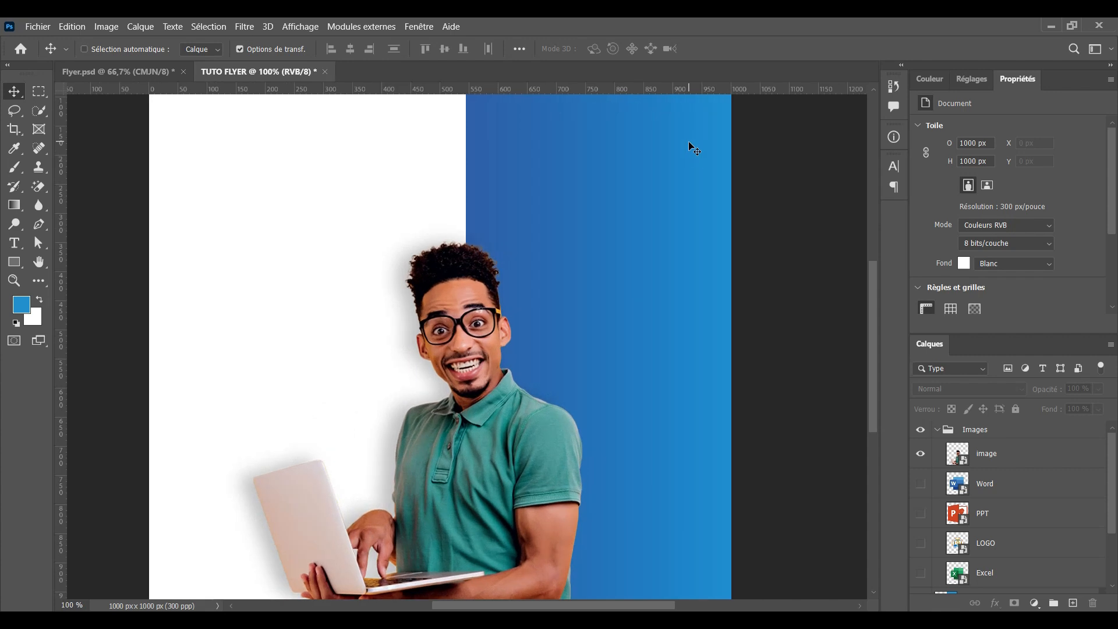
{"action": "key", "text": "ctrl+minus"}
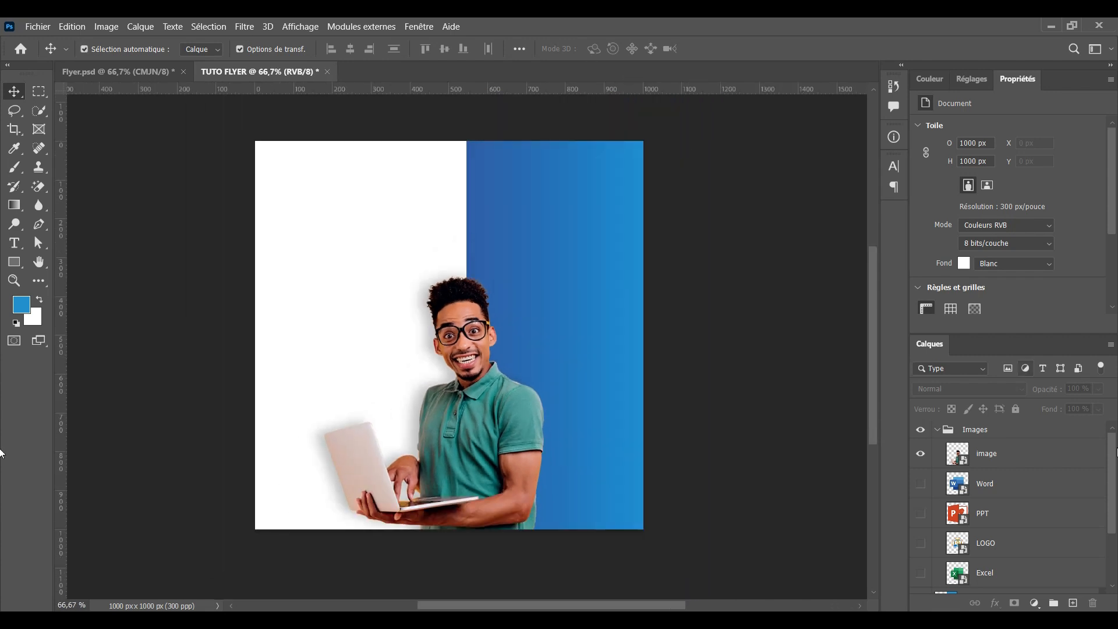
Show the L'INFORMATIQUE logo, scale it to about 10.69% and place it in the top-left white area
{"action": "left_click", "coordinate": [921, 543]}
{"action": "left_click", "coordinate": [391, 289]}
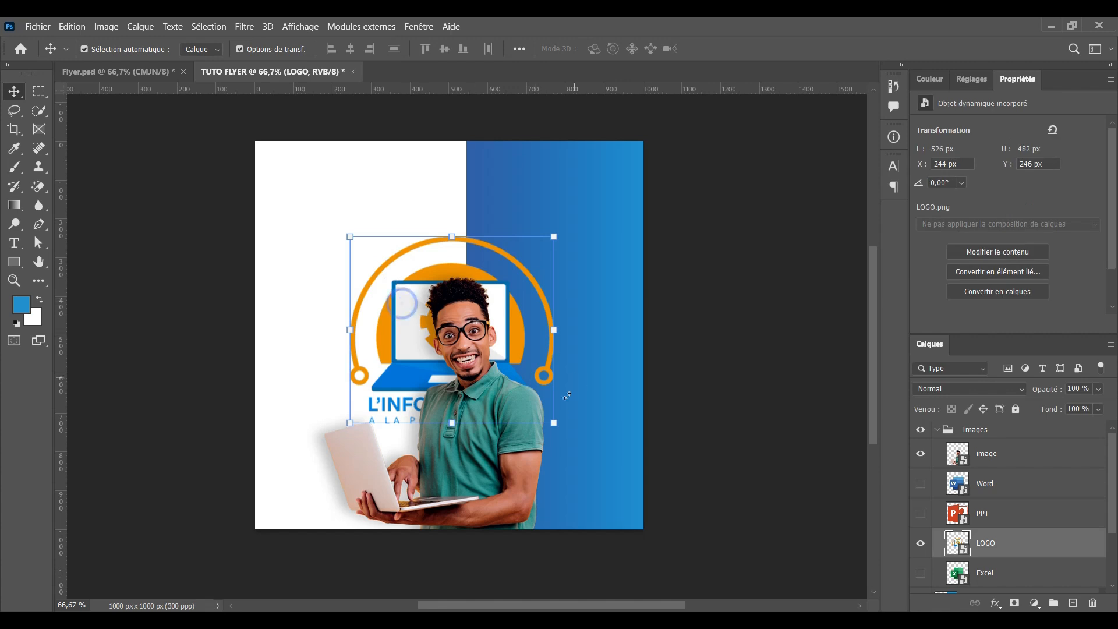
{"action": "key", "text": "ctrl+t"}
{"action": "mouse_move", "coordinate": [554, 429]}
{"action": "left_mouse_down"}
{"action": "mouse_move", "coordinate": [599, 416]}
{"action": "mouse_move", "coordinate": [564, 413]}
{"action": "left_mouse_up"}
{"action": "left_click_drag", "start_coordinate": [654, 516], "coordinate": [343, 196]}
{"action": "left_click_drag", "start_coordinate": [274, 126], "coordinate": [285, 135]}
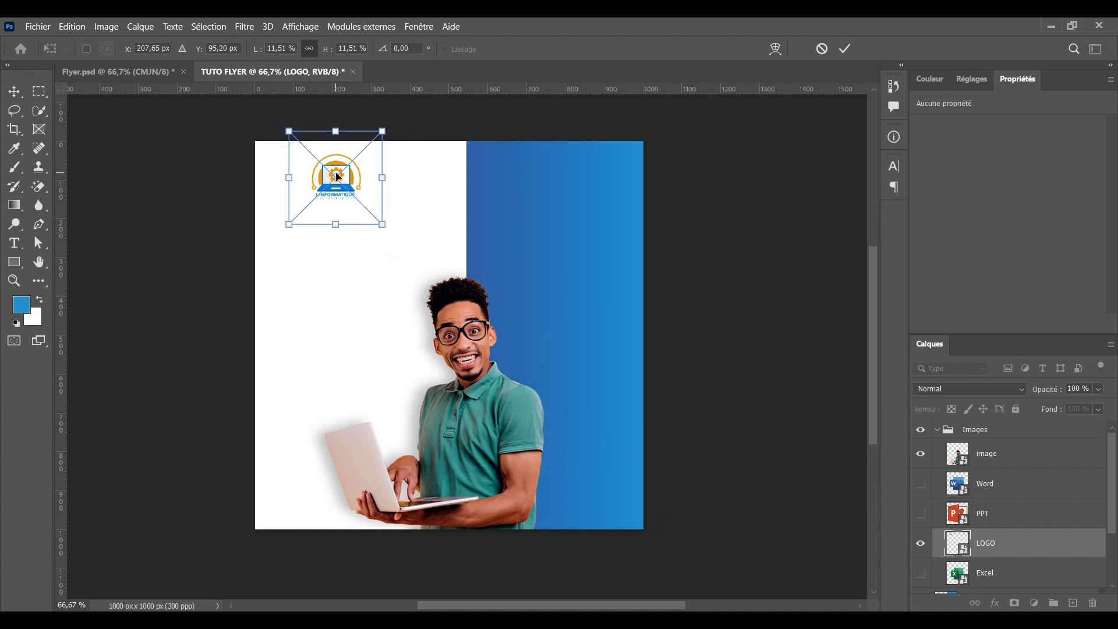
{"action": "left_click_drag", "start_coordinate": [337, 176], "coordinate": [341, 180]}
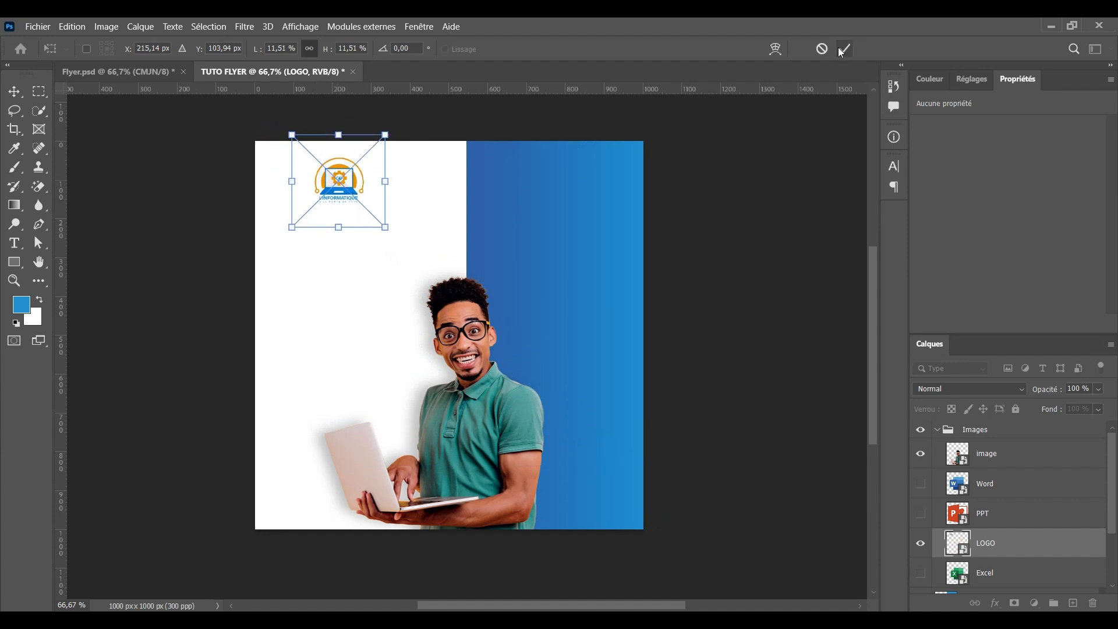
{"action": "left_click_drag", "start_coordinate": [384, 227], "coordinate": [378, 221]}
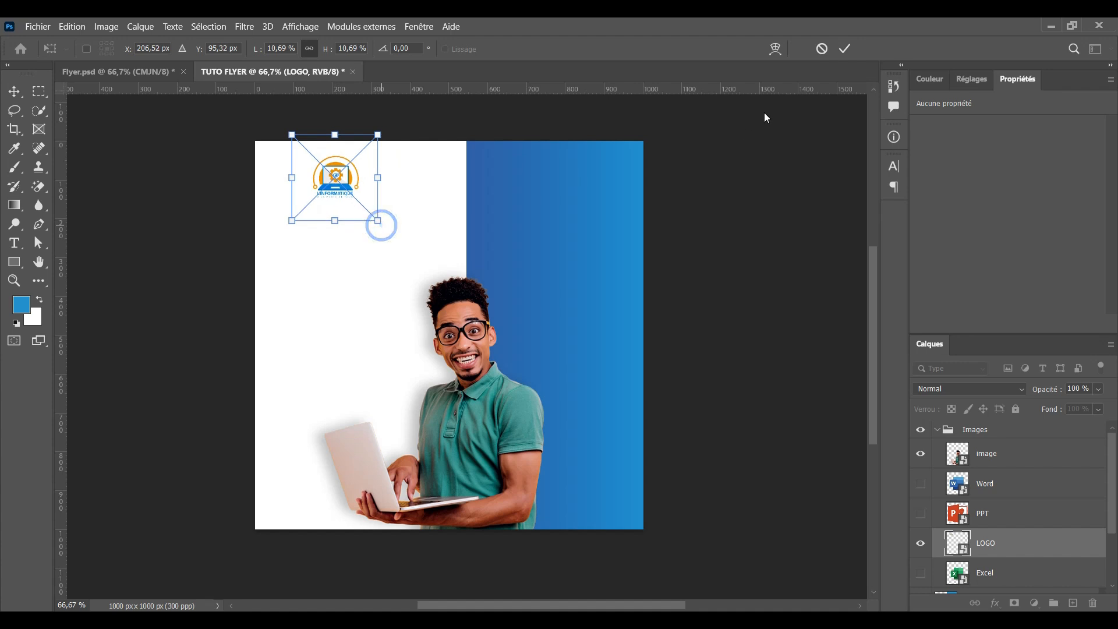
{"action": "left_click", "coordinate": [844, 50]}
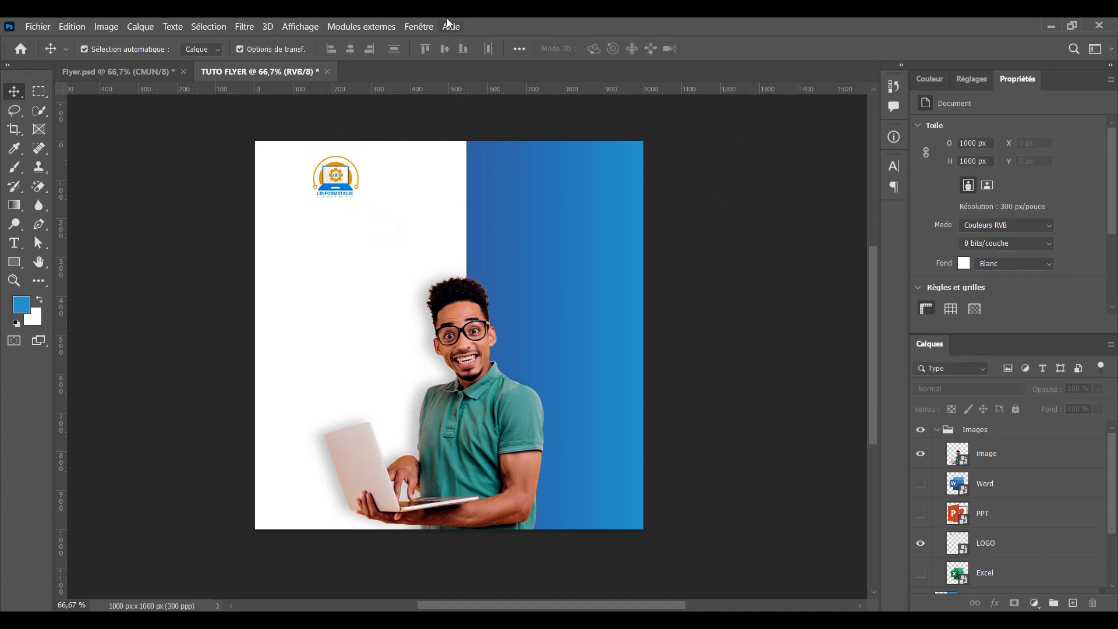
{"action": "key", "text": "ctrl+1"}
{"action": "left_click_drag", "start_coordinate": [319, 202], "coordinate": [409, 251]}
Switch to the Horizontal Type tool in Mona Sans Regular and start a text line below the logo
{"action": "left_click", "coordinate": [14, 243]}
{"action": "right_click", "coordinate": [17, 244]}
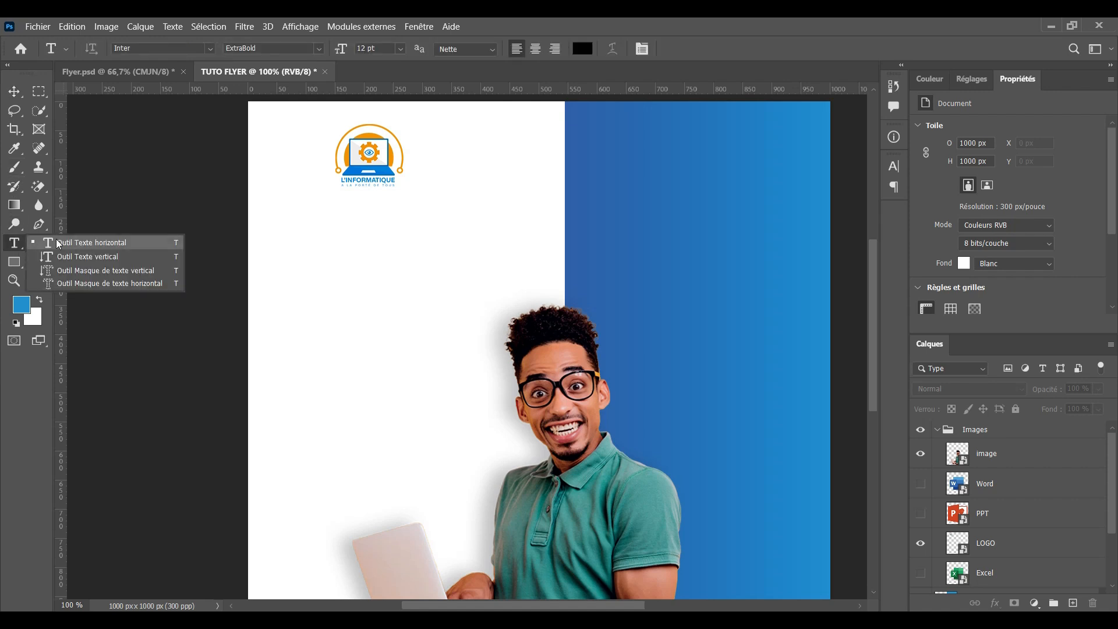
{"action": "left_click", "coordinate": [59, 243]}
{"action": "left_click", "coordinate": [140, 50]}
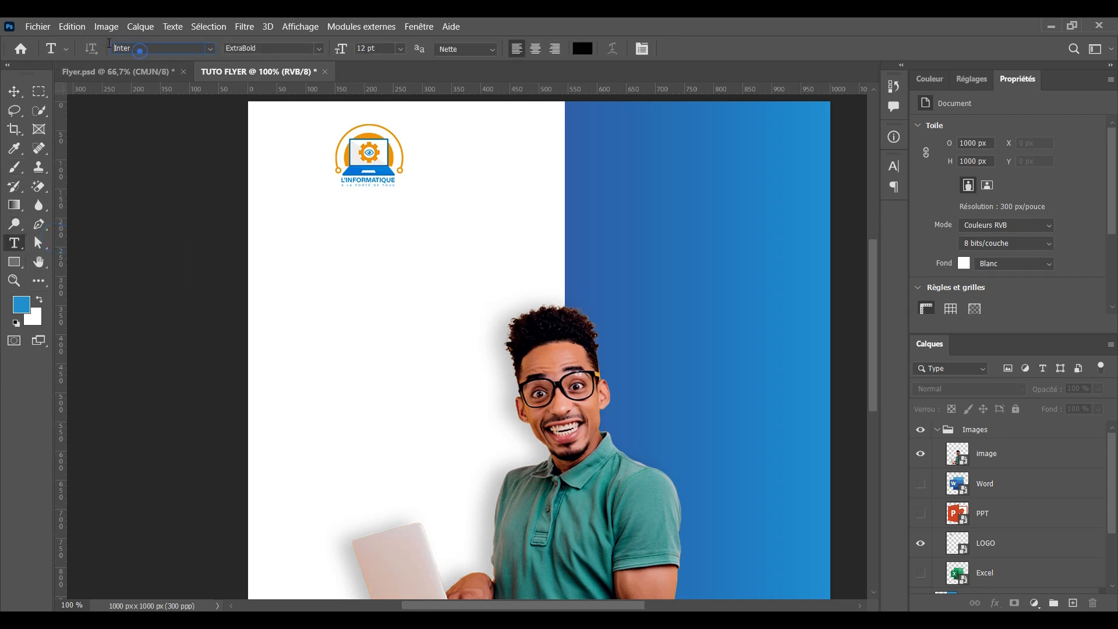
{"action": "double_click", "coordinate": [135, 48]}
{"action": "type", "text": "mona"}
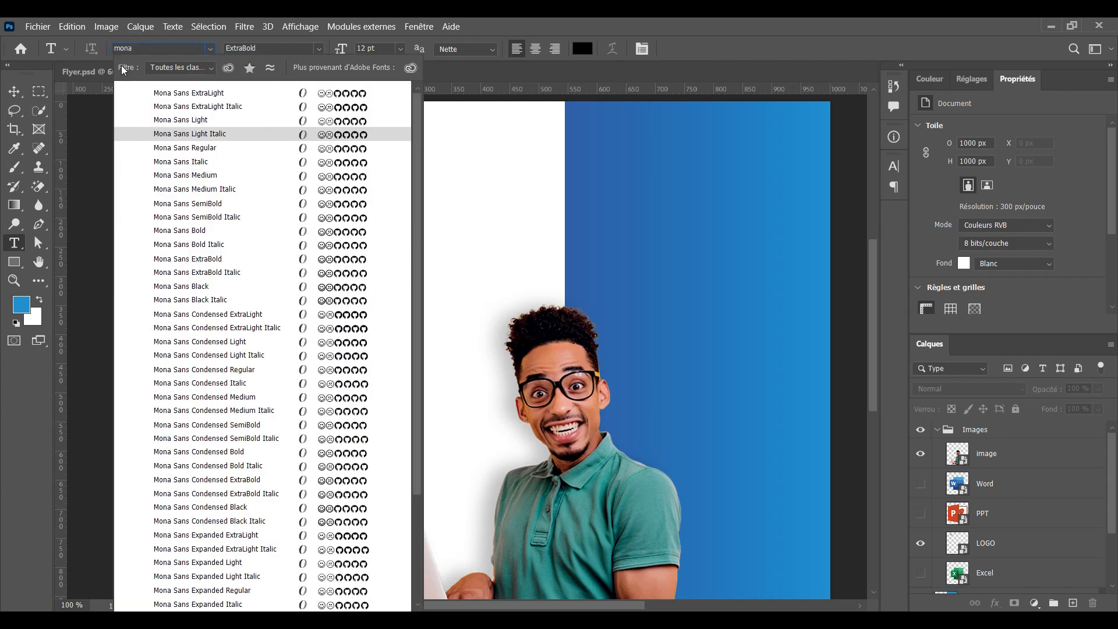
{"action": "left_click", "coordinate": [192, 148]}
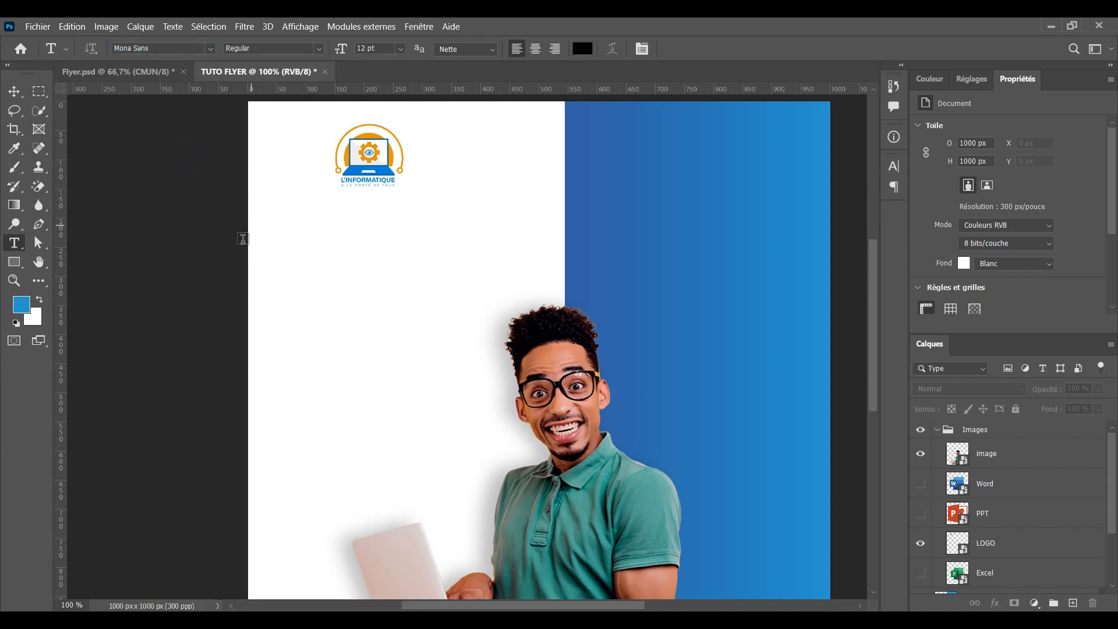
{"action": "left_click", "coordinate": [280, 254]}
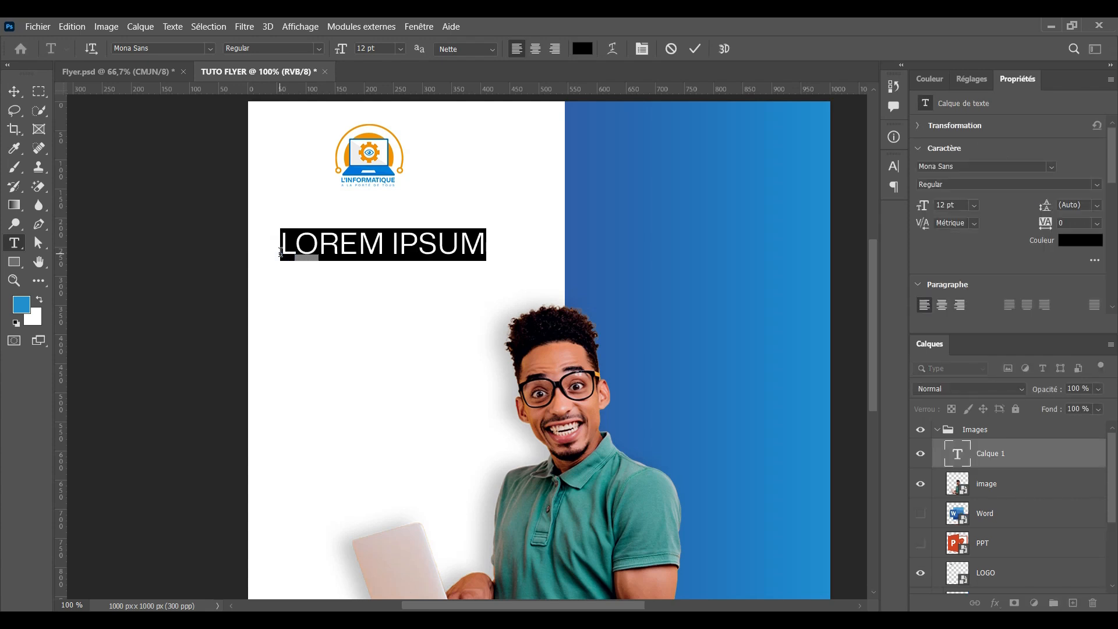
Type the headline 'Formation en' with All Caps turned off and a capital F
{"action": "type", "text": "E"}
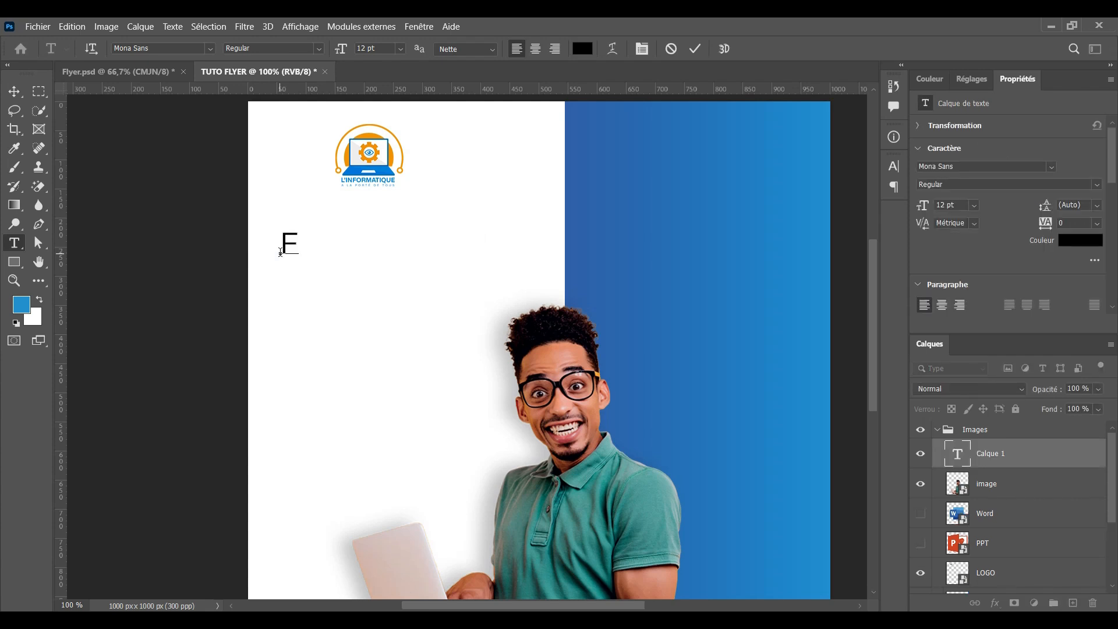
{"action": "type", "text": "ORMATION EN"}
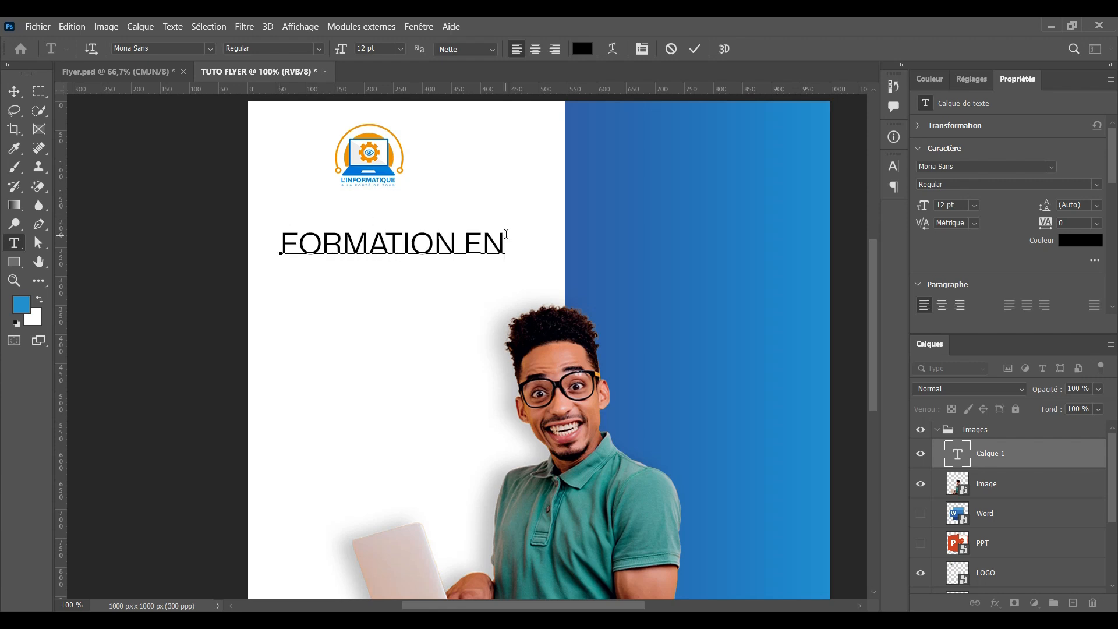
{"action": "key", "text": "shift+Left"}
{"action": "key", "text": "shift+Left"}
{"action": "key", "text": "shift+Left"}
{"action": "key", "text": "shift+Left"}
{"action": "key", "text": "shift+Left"}
{"action": "key", "text": "shift+Left"}
{"action": "key", "text": "shift+Left"}
{"action": "key", "text": "shift+Left"}
{"action": "key", "text": "shift+Left"}
{"action": "key", "text": "shift+Left"}
{"action": "key", "text": "shift+Left"}
{"action": "key", "text": "shift+Left"}
{"action": "left_click", "coordinate": [641, 50]}
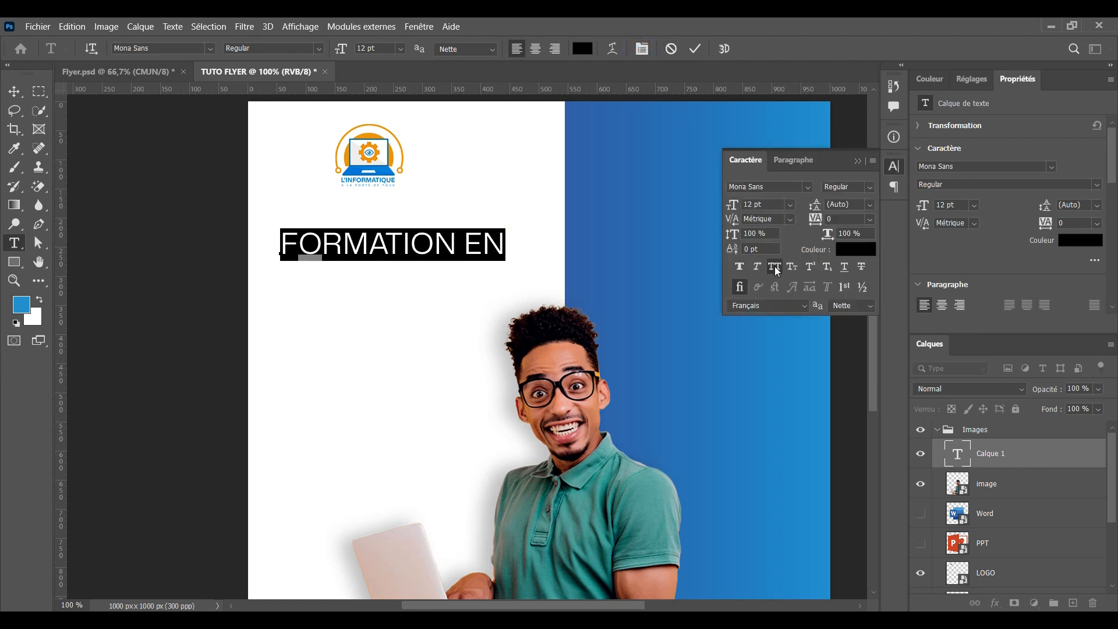
{"action": "left_click", "coordinate": [774, 266]}
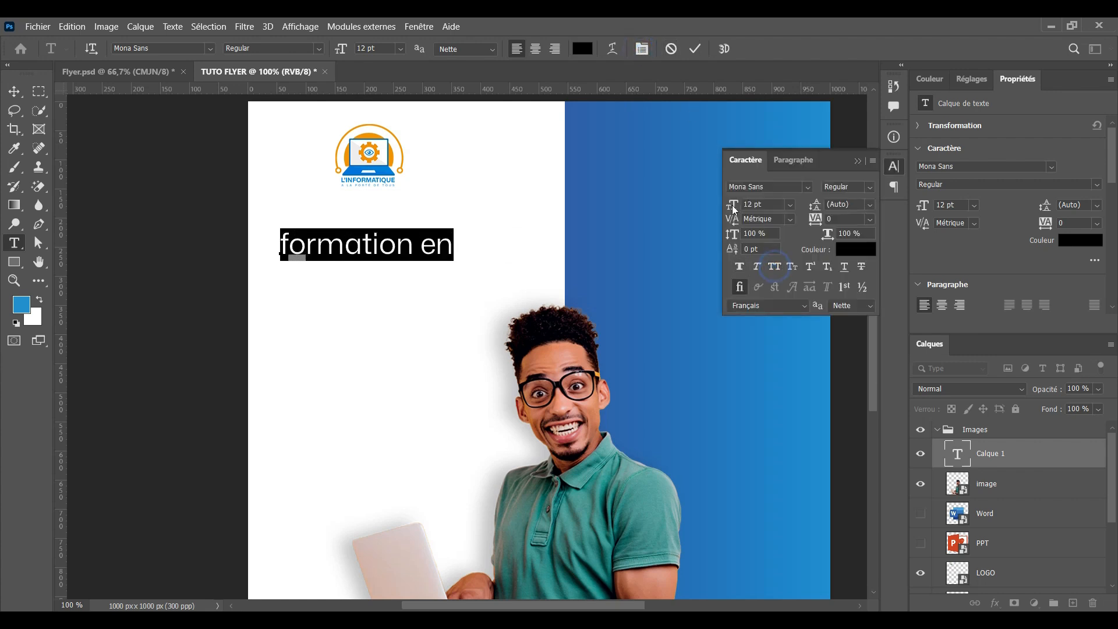
{"action": "left_click", "coordinate": [697, 49]}
{"action": "left_click_drag", "start_coordinate": [283, 244], "coordinate": [274, 251]}
{"action": "type", "text": "F"}
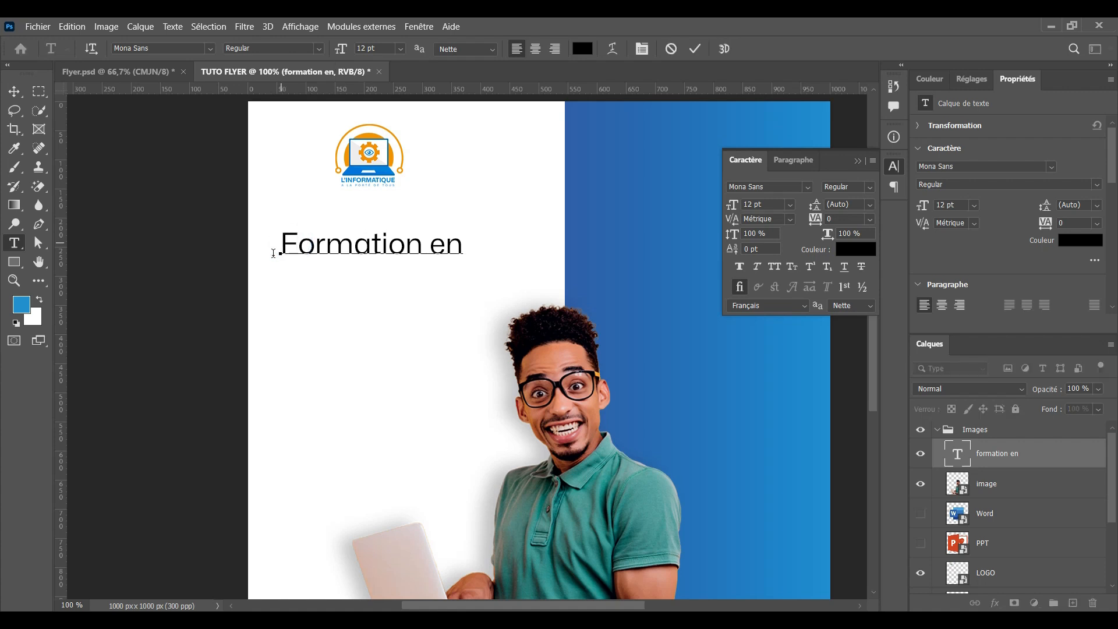
{"action": "left_click", "coordinate": [695, 49]}
Set 'Formation en' to Mona Sans Medium with Faux Italic
{"action": "left_click_drag", "start_coordinate": [463, 243], "coordinate": [276, 246]}
{"action": "left_click", "coordinate": [316, 49]}
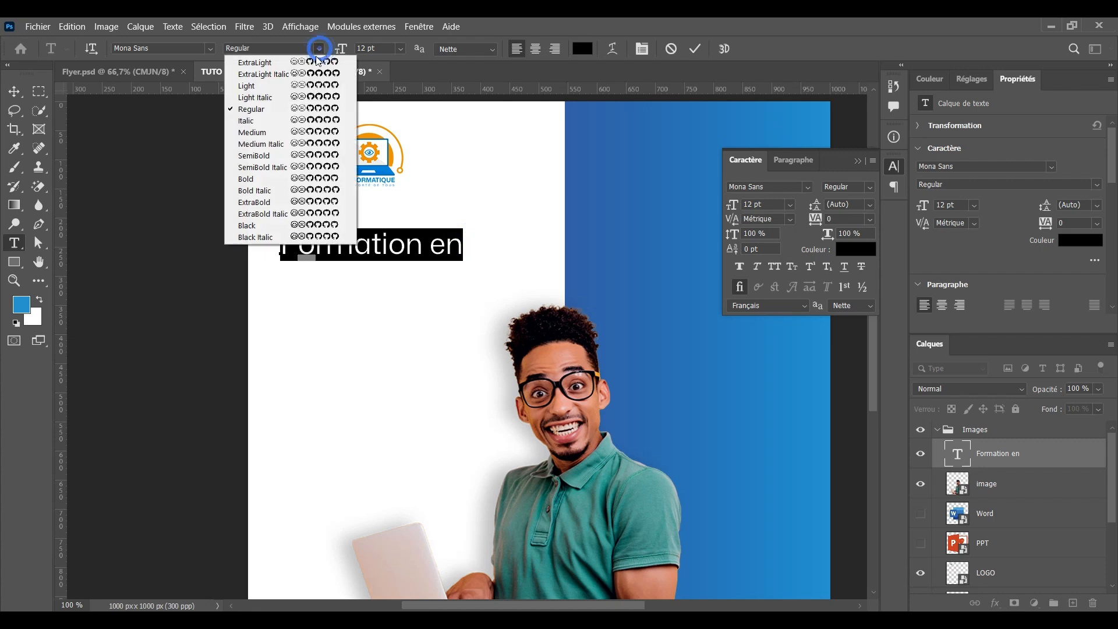
{"action": "left_click", "coordinate": [264, 133]}
{"action": "left_click", "coordinate": [755, 267]}
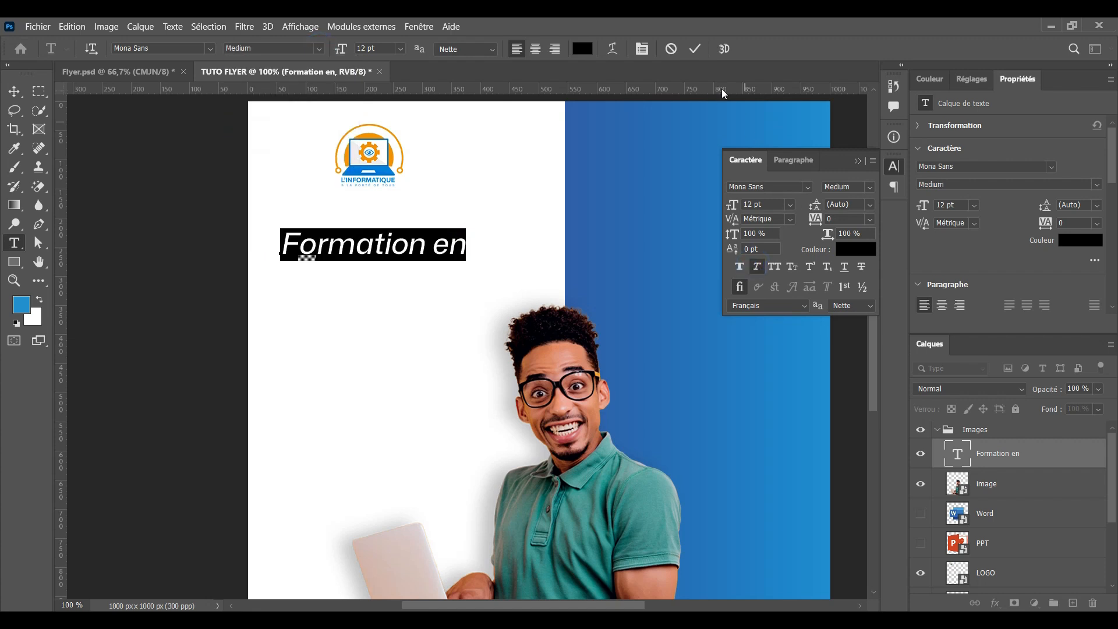
{"action": "left_click", "coordinate": [694, 49]}
{"action": "key", "text": "v"}
{"action": "left_click", "coordinate": [185, 324]}
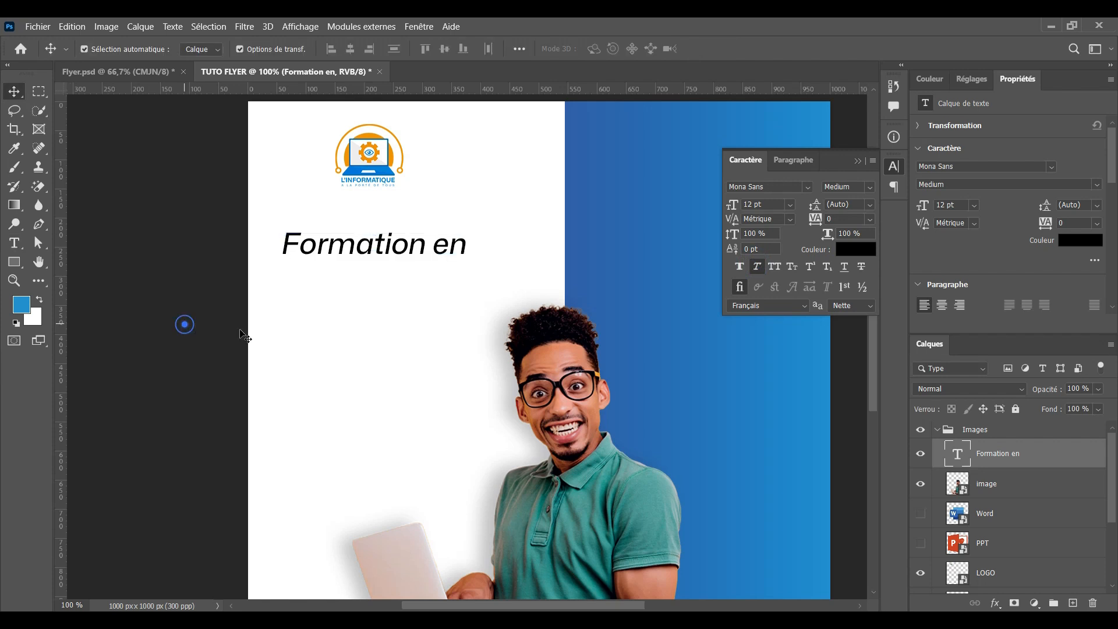
Duplicate the headline one line lower and retype it as INFORMATIQUE
{"action": "left_click", "coordinate": [389, 250]}
{"action": "left_click_drag", "start_coordinate": [362, 252], "coordinate": [357, 280]}
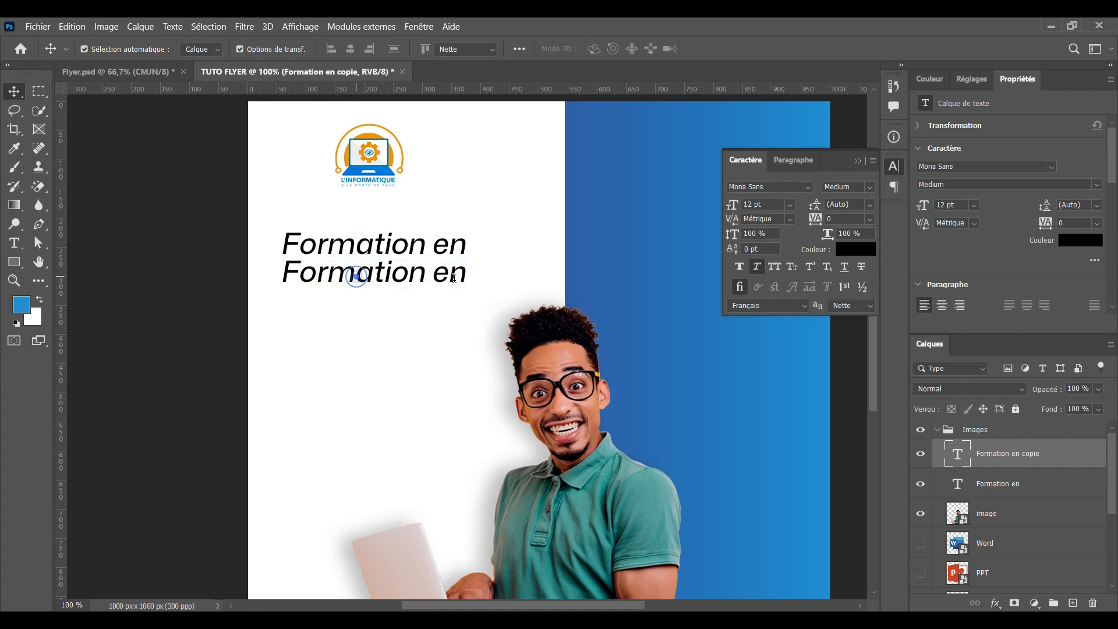
{"action": "key", "text": "t"}
{"action": "left_click_drag", "start_coordinate": [281, 273], "coordinate": [464, 280]}
{"action": "type", "text": "INFOR"}
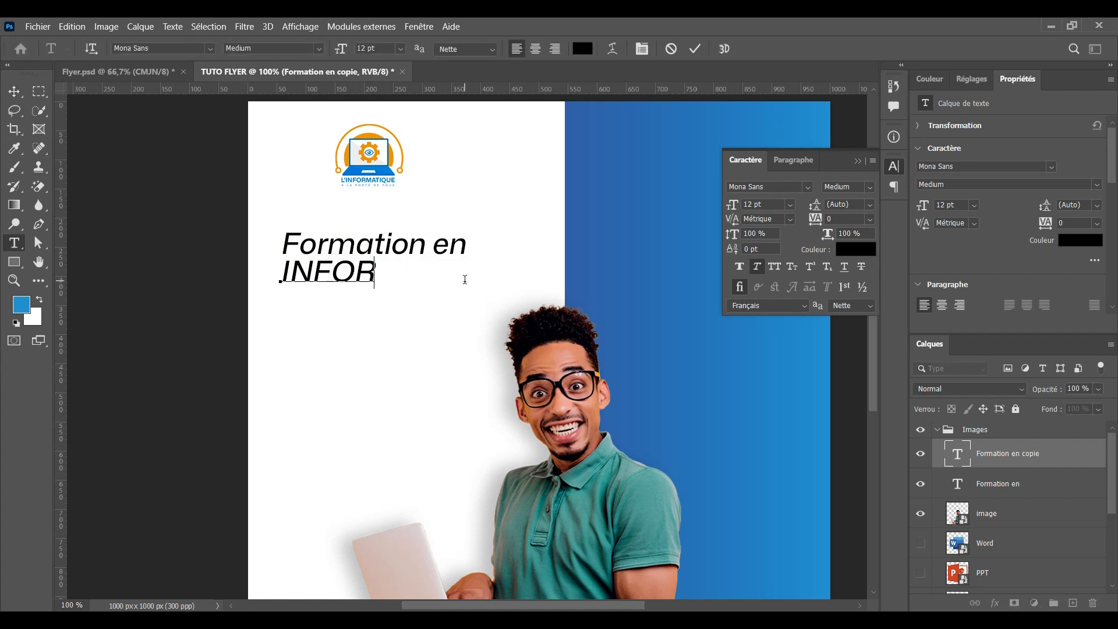
{"action": "type", "text": "MA "}
{"action": "type", "text": "IQUE"}
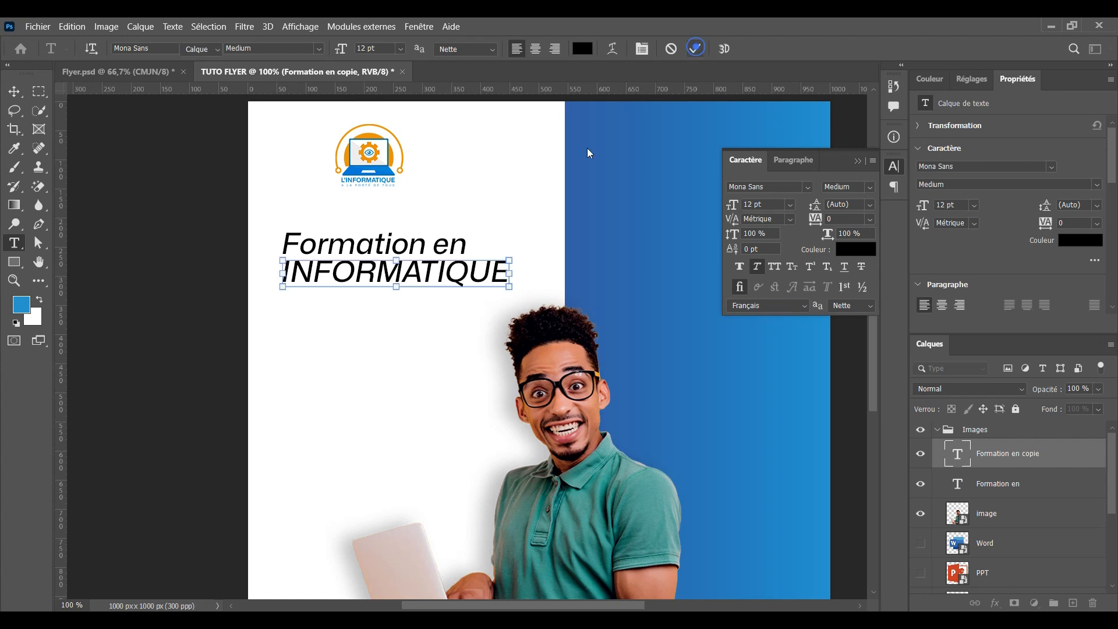
{"action": "key", "text": "ctrl+Return"}
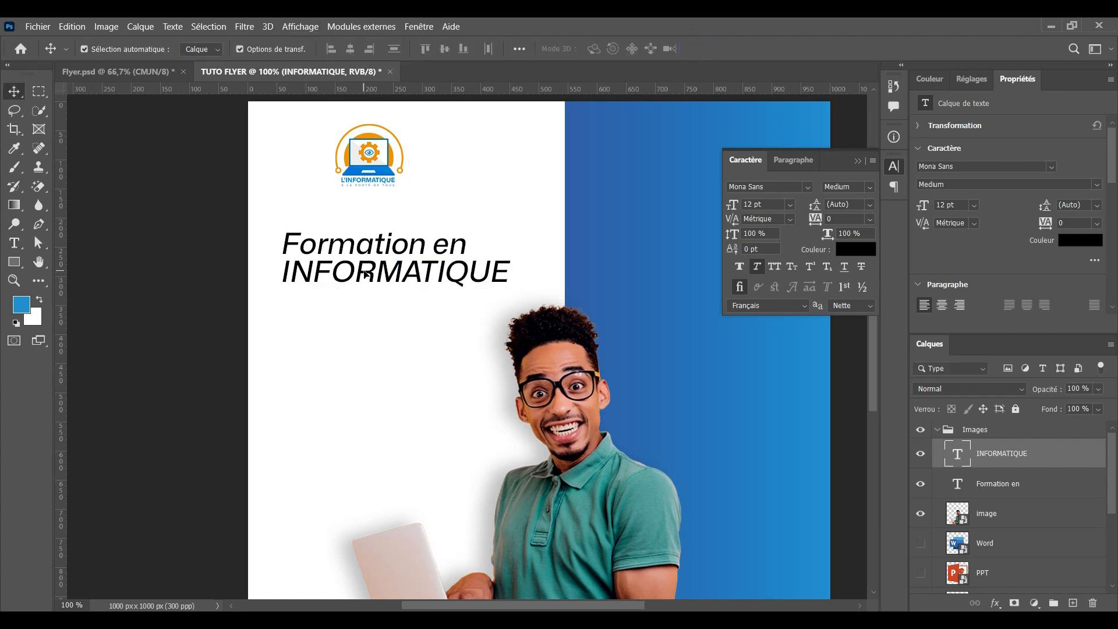
Make INFORMATIQUE bold and add a slightly wider BUREAUTIQUE copy beneath it
{"action": "double_click", "coordinate": [353, 279]}
{"action": "left_click", "coordinate": [320, 48]}
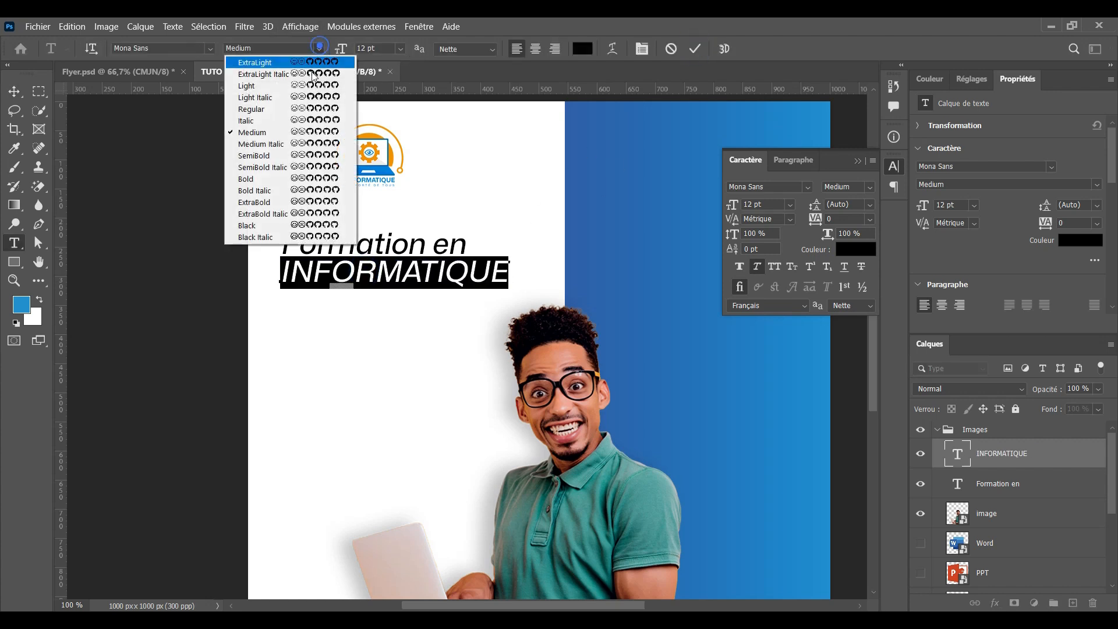
{"action": "left_click", "coordinate": [317, 143]}
{"action": "left_click", "coordinate": [702, 47]}
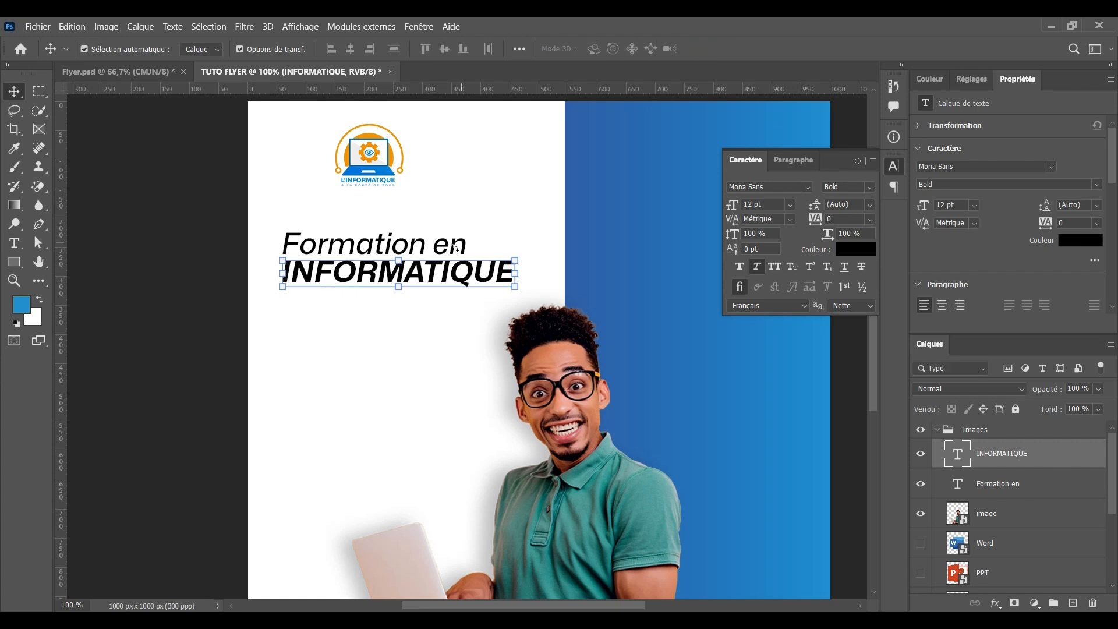
{"action": "left_click_drag", "start_coordinate": [432, 274], "coordinate": [431, 304]}
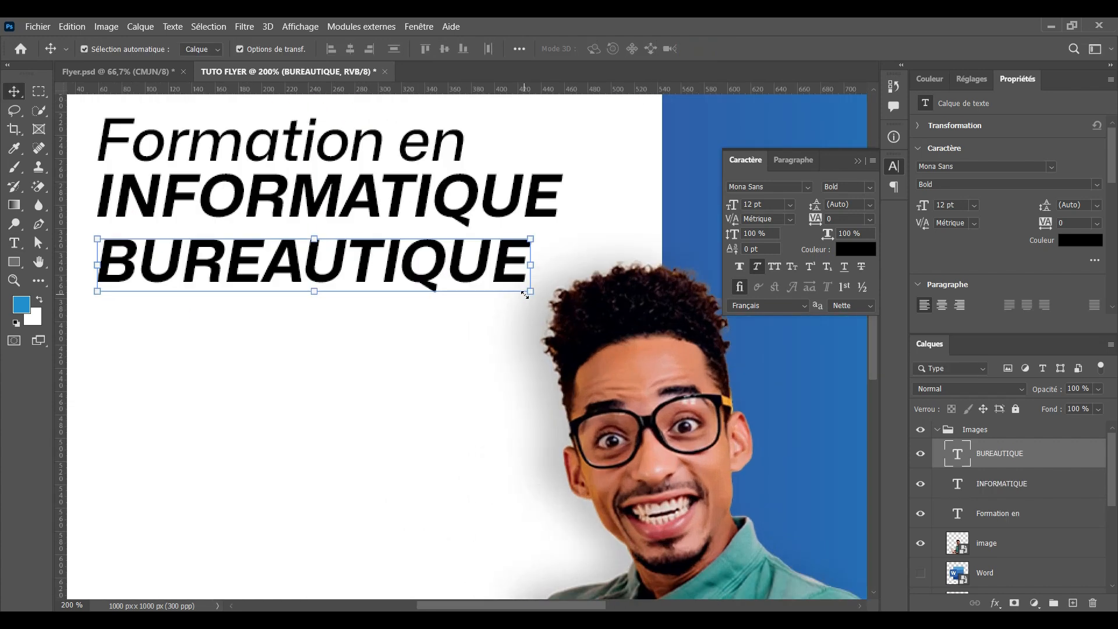
{"action": "scroll", "coordinate": [514, 312], "scroll_direction": "up", "scroll_amount": 3}
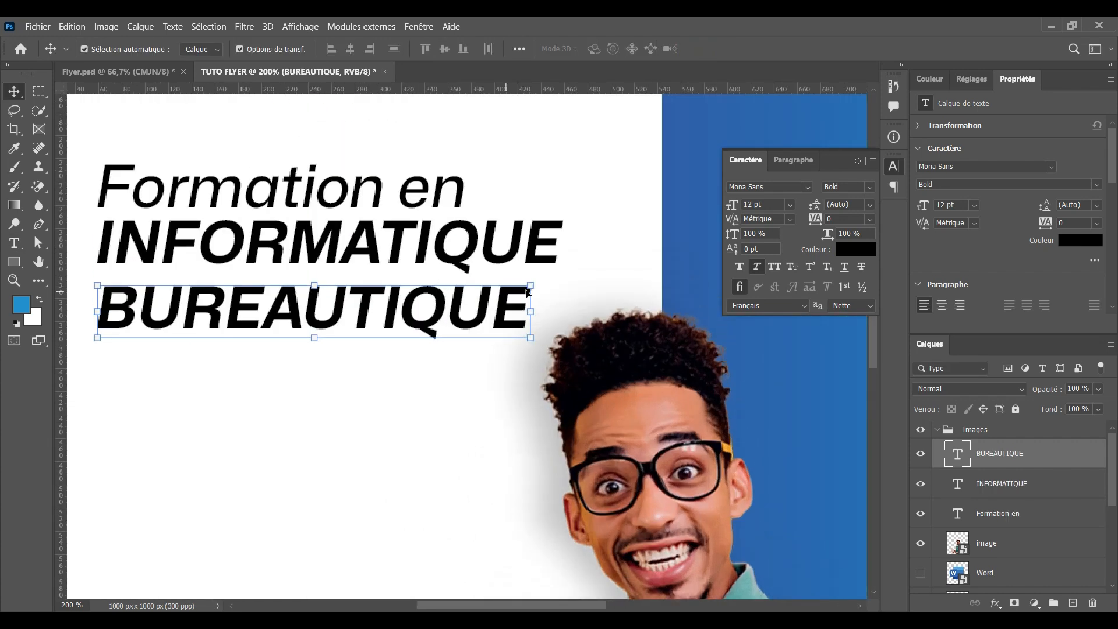
{"action": "left_click_drag", "start_coordinate": [530, 315], "coordinate": [551, 298]}
Apply the BUREAUTIQUE stretch and lock the person image layer
{"action": "key", "text": "Return"}
{"action": "key", "text": "ctrl+minus"}
{"action": "key", "text": "ctrl+minus"}
{"action": "key", "text": "ctrl+plus"}
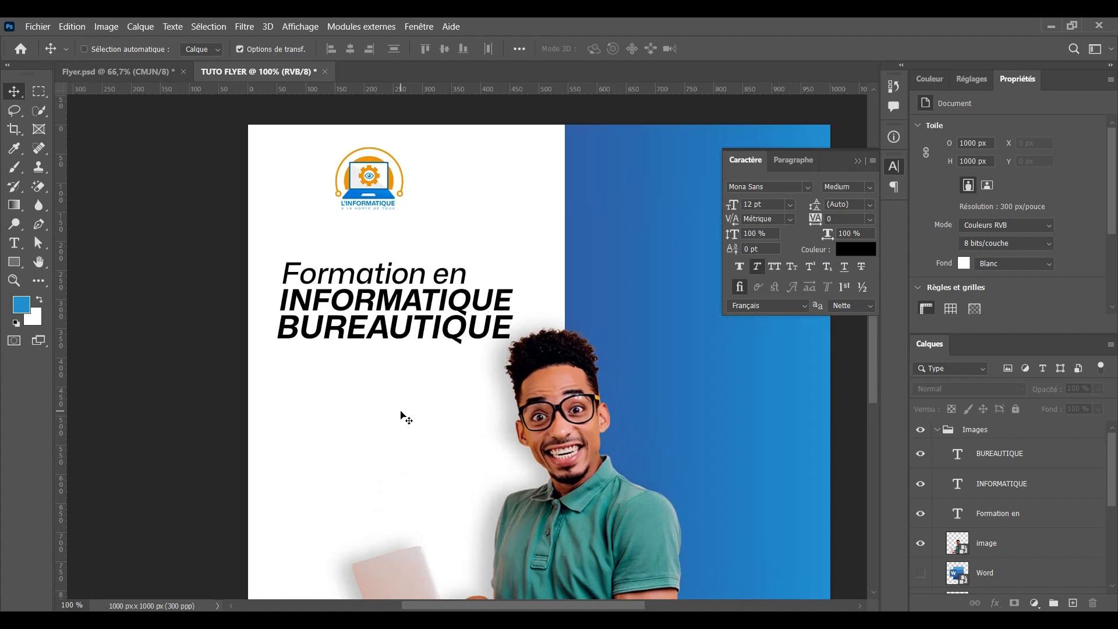
{"action": "scroll", "coordinate": [439, 417], "scroll_direction": "down", "scroll_amount": 1}
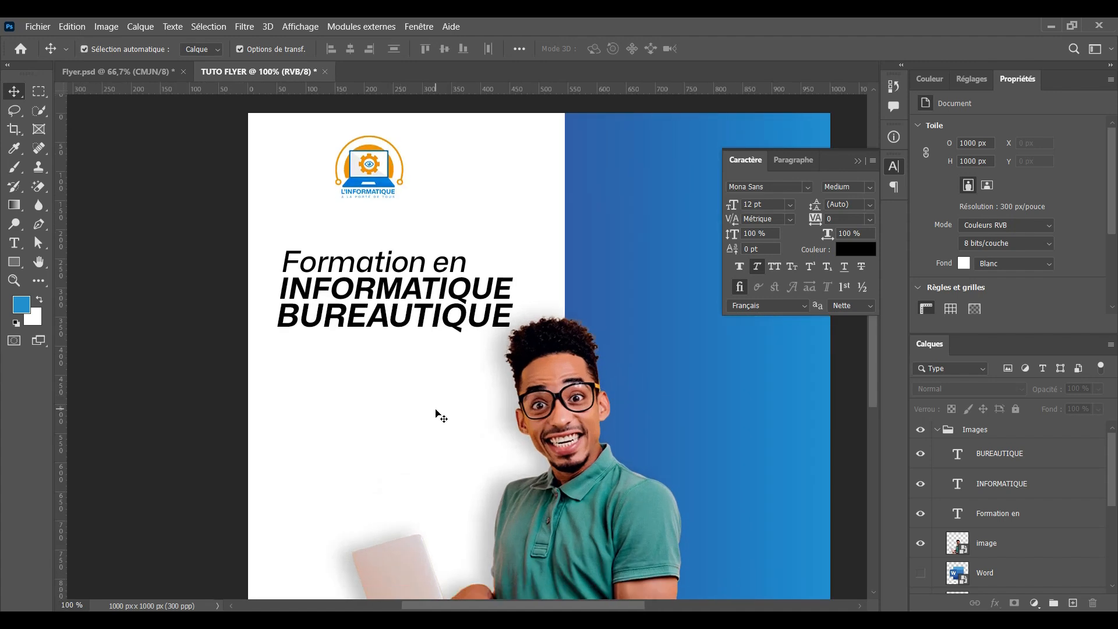
{"action": "left_click_drag", "start_coordinate": [259, 239], "coordinate": [375, 349]}
{"action": "left_click", "coordinate": [442, 205]}
{"action": "left_click", "coordinate": [562, 401]}
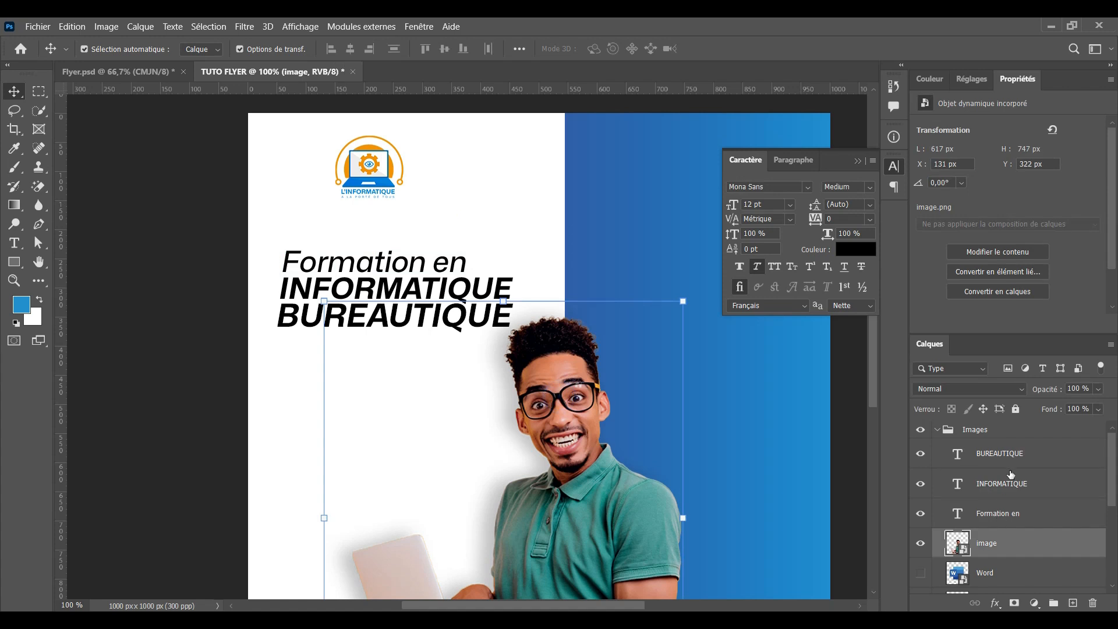
{"action": "left_click", "coordinate": [1015, 409]}
Scale the three headline text layers to about 112% and move them higher
{"action": "left_click_drag", "start_coordinate": [267, 239], "coordinate": [514, 330]}
{"action": "left_click", "coordinate": [390, 258]}
{"action": "left_click_drag", "start_coordinate": [391, 256], "coordinate": [408, 282]}
{"action": "left_click_drag", "start_coordinate": [513, 313], "coordinate": [530, 327]}
{"action": "left_click_drag", "start_coordinate": [277, 231], "coordinate": [270, 228]}
{"action": "left_click_drag", "start_coordinate": [400, 271], "coordinate": [400, 264]}
{"action": "left_click", "coordinate": [834, 48]}
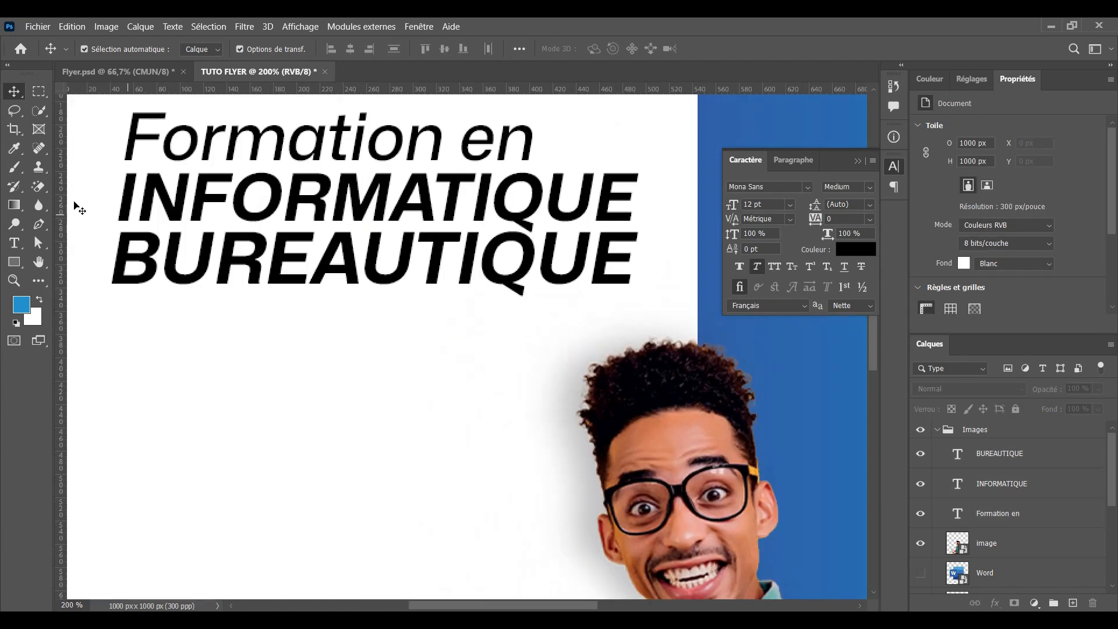
Draw a blue 445 × 35 px bar, Rectangle 2, under the BUREAUTIQUE line
{"action": "left_click", "coordinate": [14, 266]}
{"action": "right_click", "coordinate": [14, 268]}
{"action": "left_click", "coordinate": [70, 261]}
{"action": "left_click_drag", "start_coordinate": [112, 288], "coordinate": [630, 334]}
Alt-drag a copy of 'Formation en' down onto the blue bar and stack it above the bar layer
{"action": "key", "text": "v"}
{"action": "scroll", "coordinate": [398, 378], "scroll_direction": "up", "scroll_amount": 2}
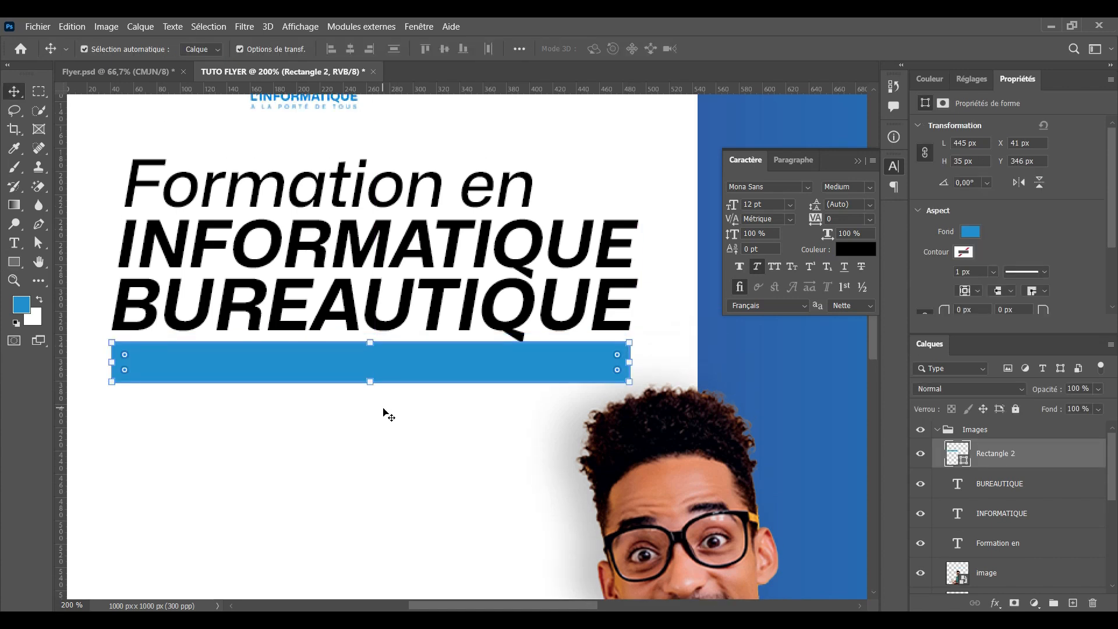
{"action": "left_click", "coordinate": [382, 407]}
{"action": "left_click", "coordinate": [354, 194]}
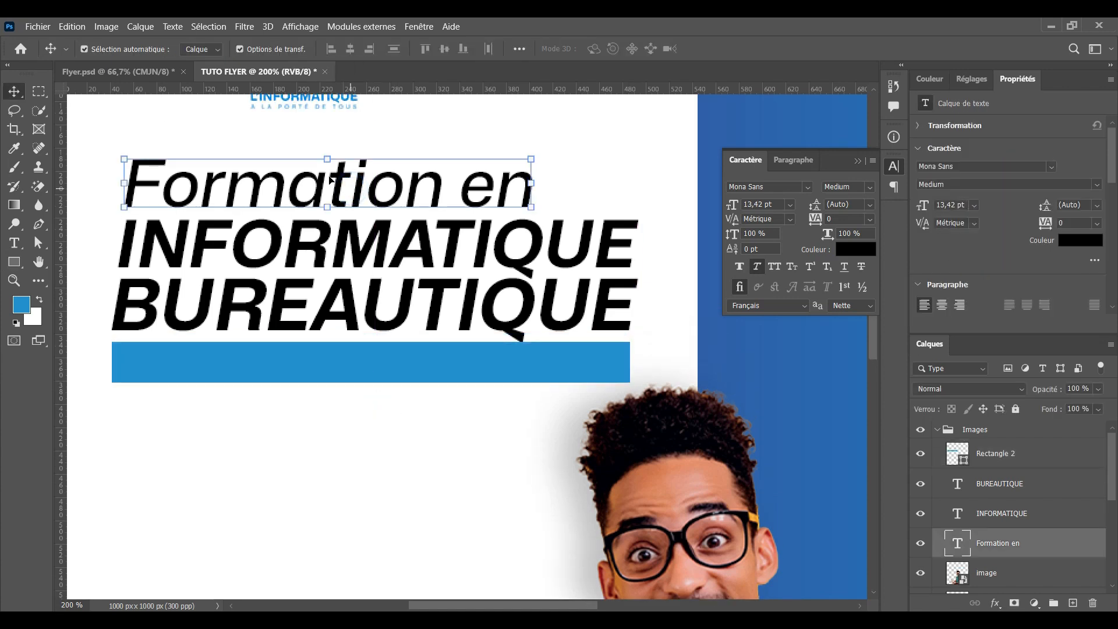
{"action": "left_click_drag", "start_coordinate": [343, 182], "coordinate": [354, 361]}
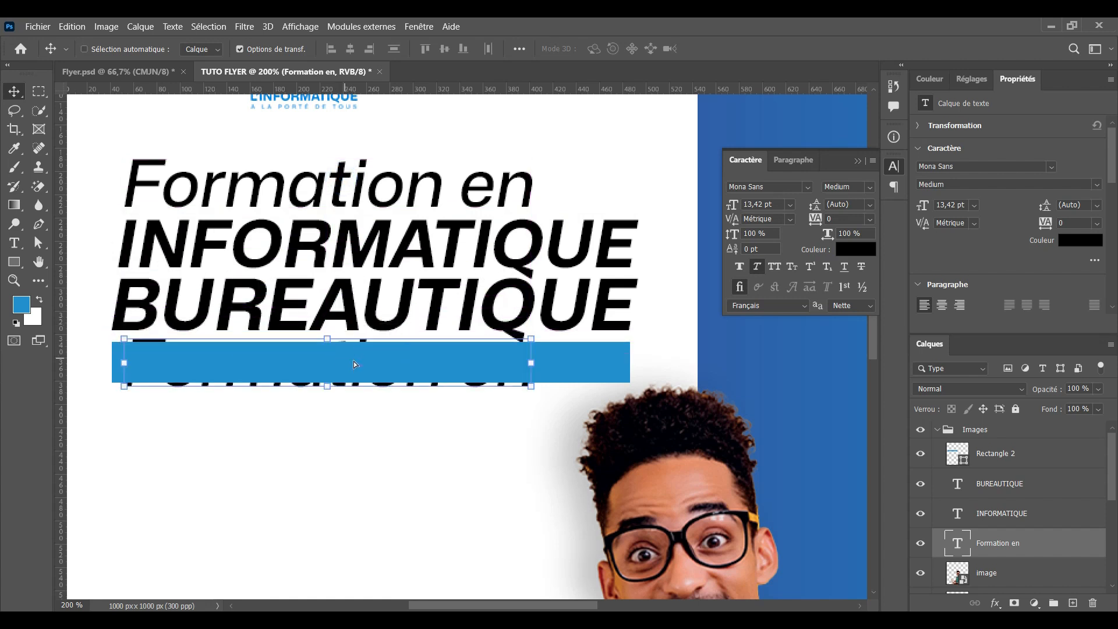
{"action": "left_click_drag", "start_coordinate": [1018, 551], "coordinate": [1005, 448]}
Move the five headline and bar layers out of the Images group to sit above it
{"action": "scroll", "coordinate": [1042, 510], "scroll_direction": "down", "scroll_amount": 3}
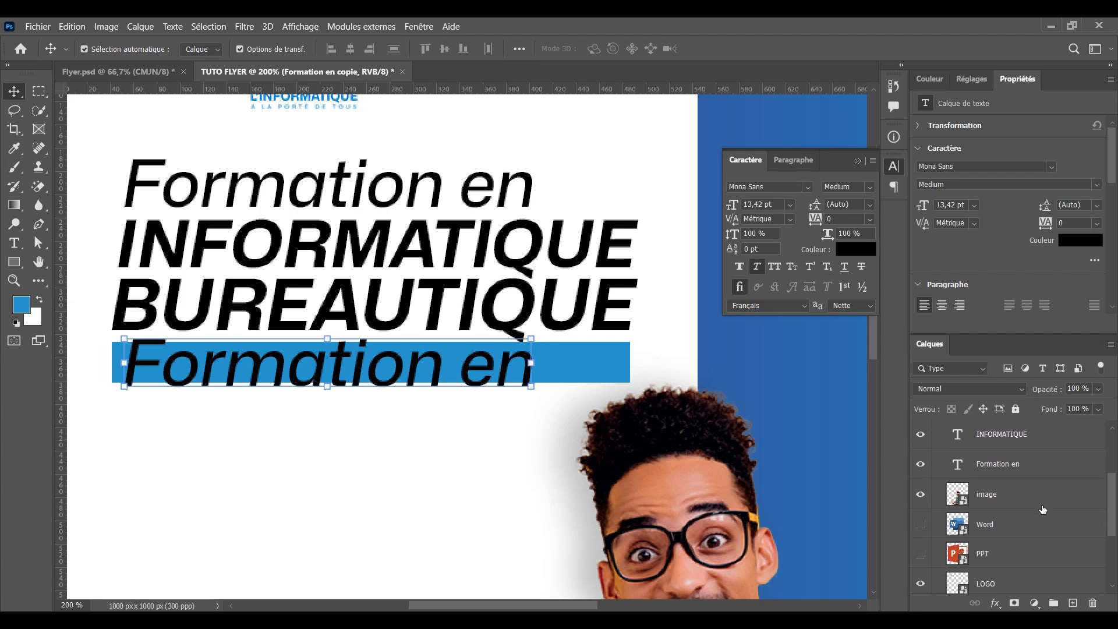
{"action": "scroll", "coordinate": [1042, 509], "scroll_direction": "up", "scroll_amount": 3}
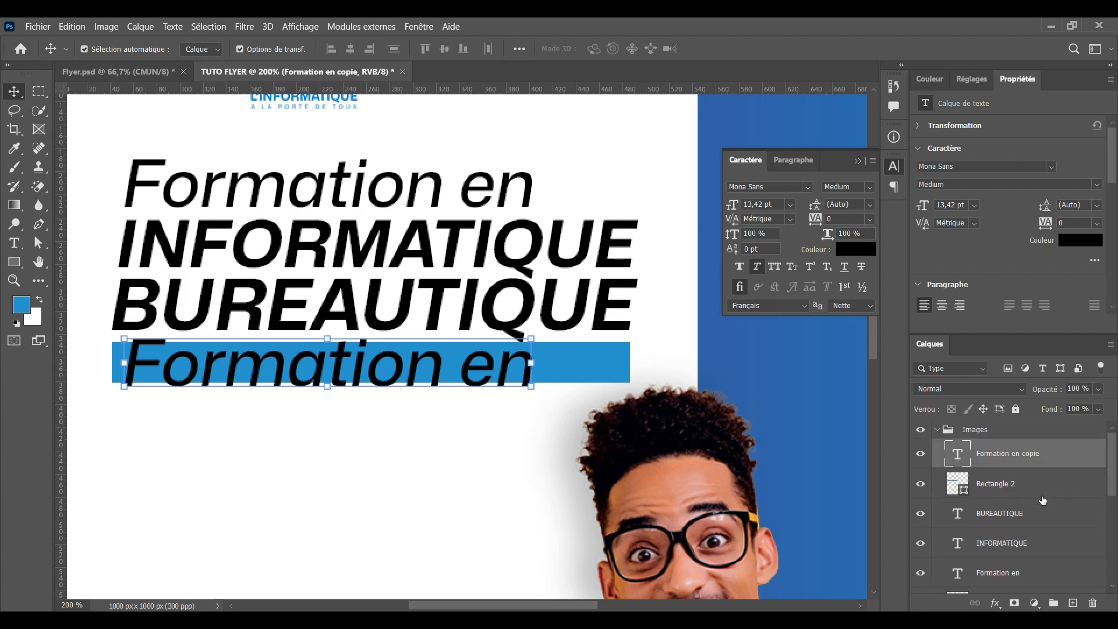
{"action": "scroll", "coordinate": [1038, 532], "scroll_direction": "down", "scroll_amount": 1}
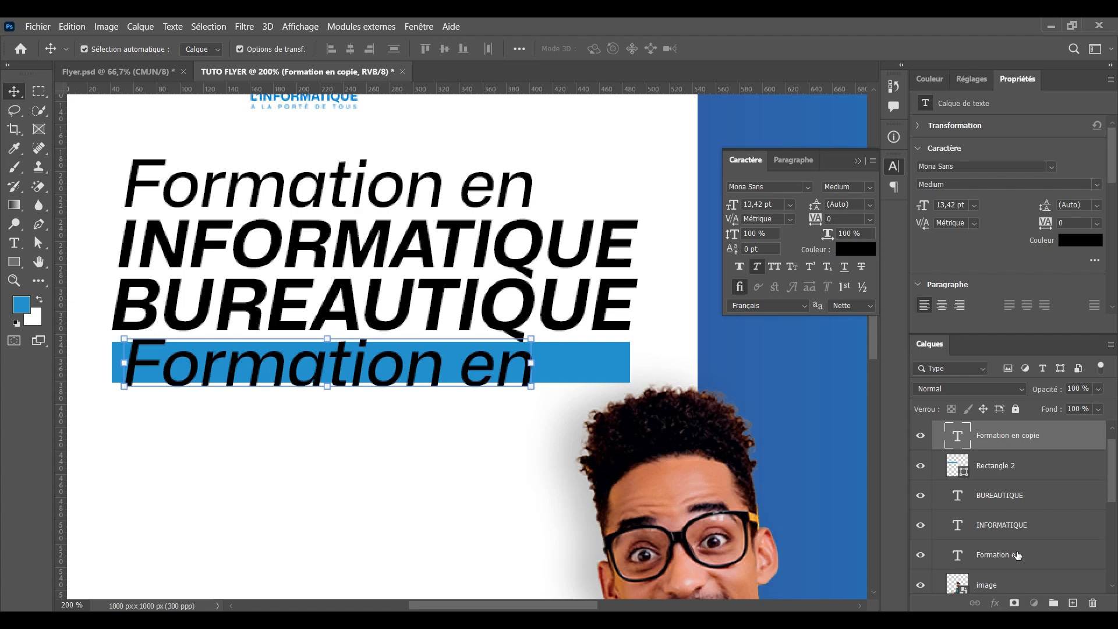
{"action": "left_click", "coordinate": [1016, 555], "text": "shift"}
{"action": "scroll", "coordinate": [1031, 533], "scroll_direction": "up", "scroll_amount": 1}
{"action": "left_click_drag", "start_coordinate": [1046, 464], "coordinate": [1038, 421]}
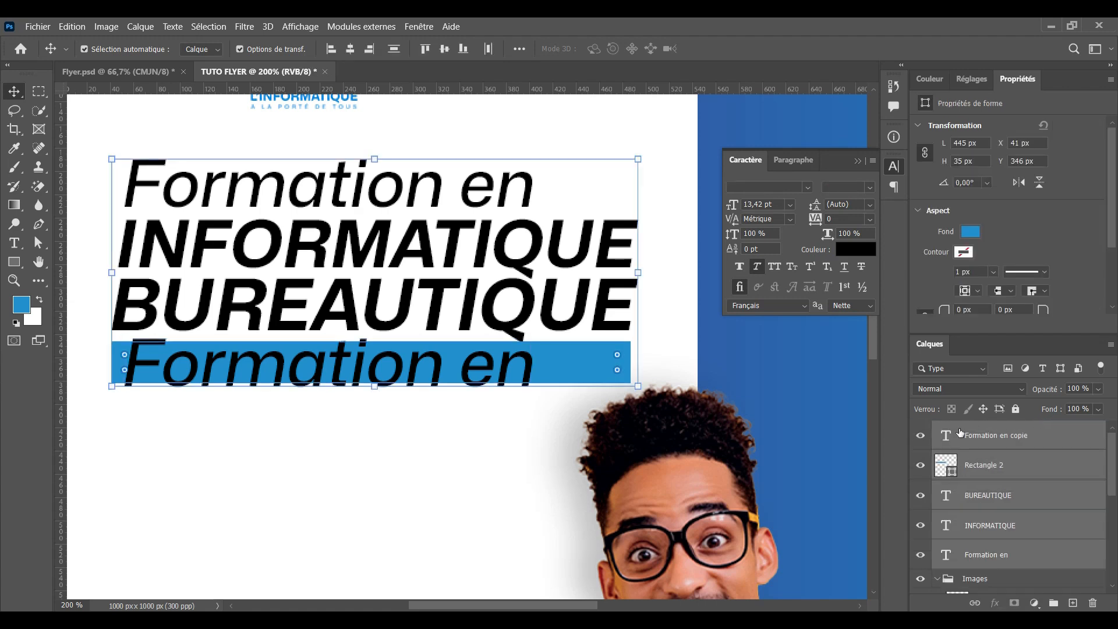
{"action": "scroll", "coordinate": [1018, 492], "scroll_direction": "down", "scroll_amount": 2}
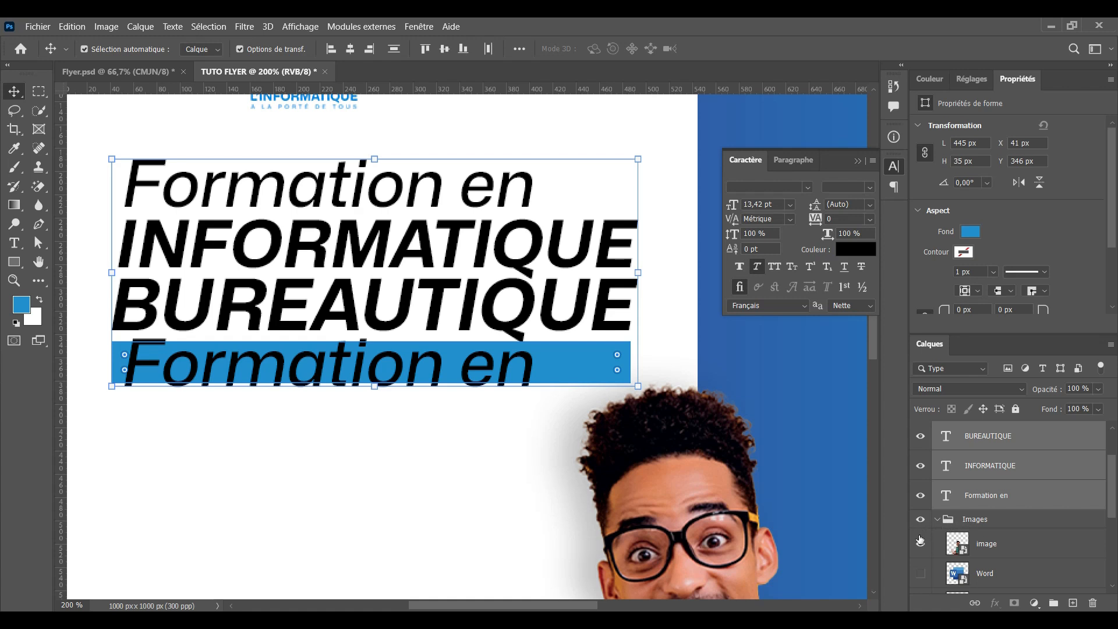
Check the Images group's visibility and collapse the group in the Layers panel
{"action": "left_click", "coordinate": [918, 519]}
{"action": "left_click", "coordinate": [919, 519]}
{"action": "left_click", "coordinate": [918, 519]}
{"action": "left_click", "coordinate": [937, 519]}
Set the copied text on the blue bar to 10 pt
{"action": "left_click", "coordinate": [440, 425]}
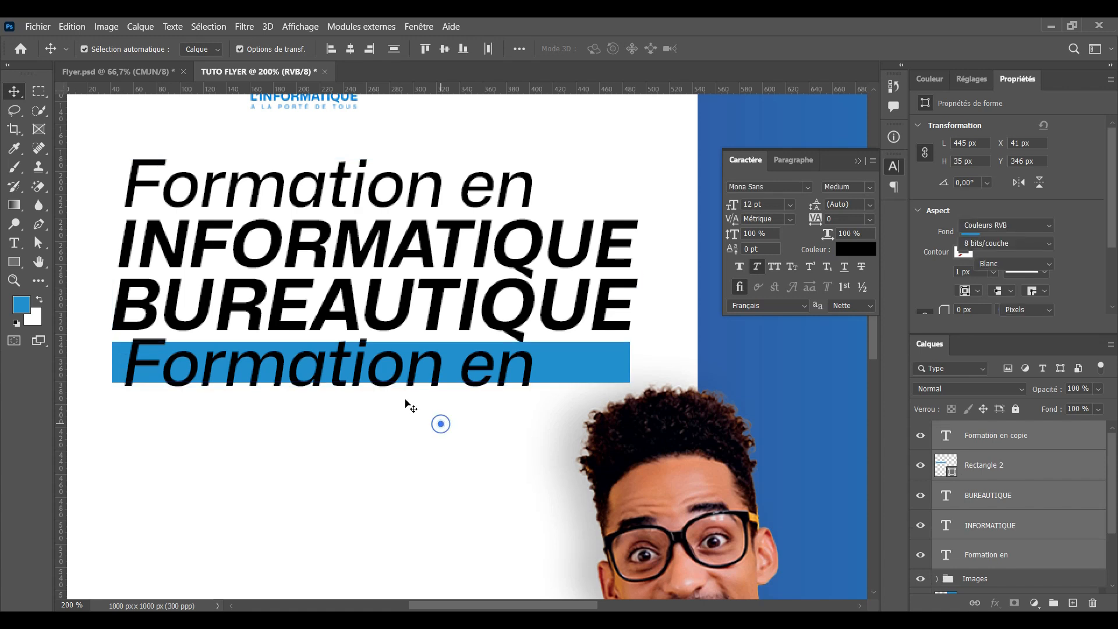
{"action": "left_click", "coordinate": [386, 379]}
{"action": "double_click", "coordinate": [386, 379]}
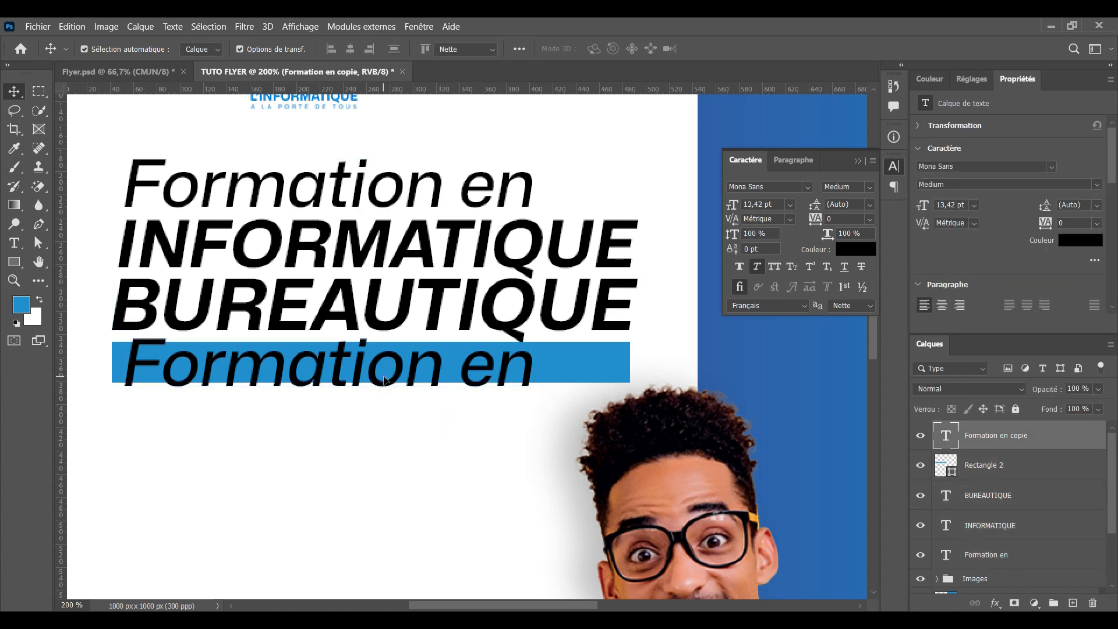
{"action": "left_click", "coordinate": [400, 49]}
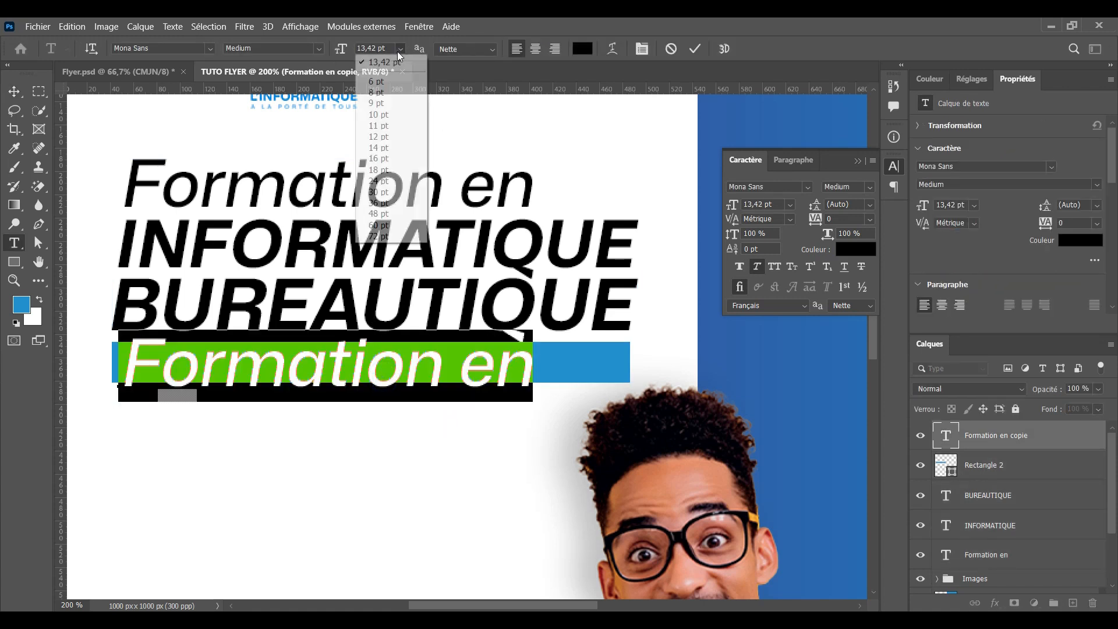
{"action": "left_click", "coordinate": [381, 114]}
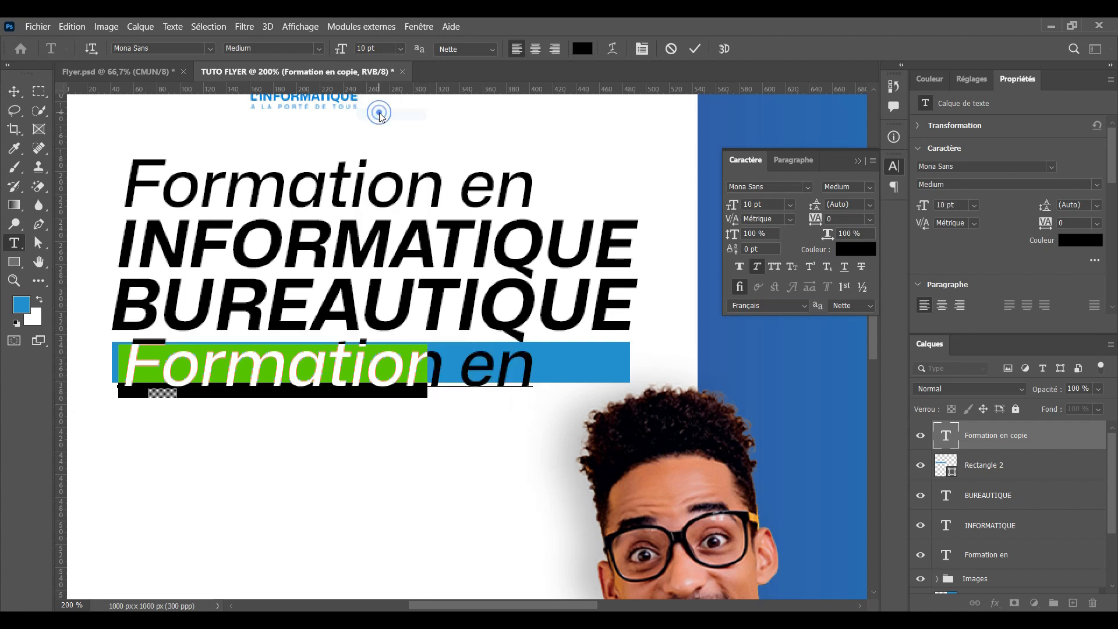
{"action": "left_click", "coordinate": [696, 50]}
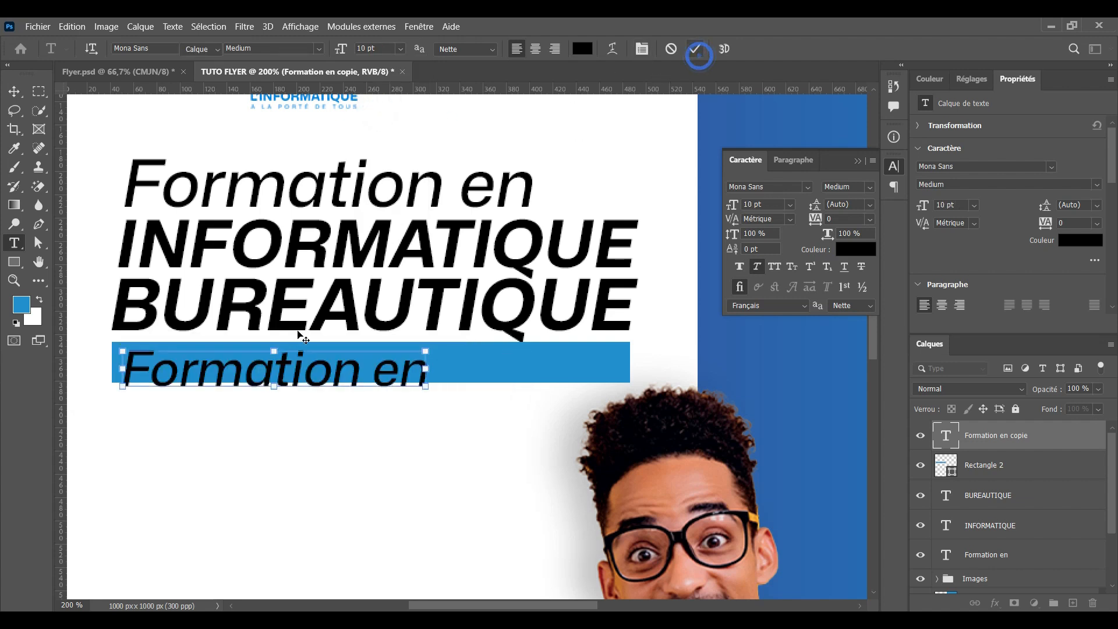
{"action": "key", "text": "v"}
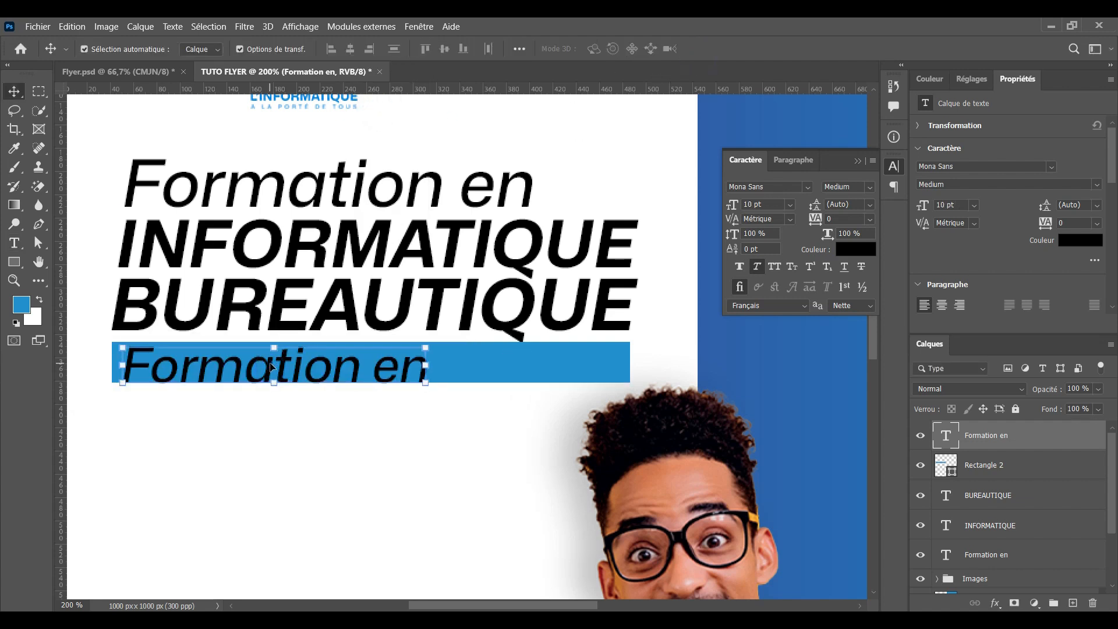
Replace the bar text with the date 'DU 15 AU 20 OCT 2024'
{"action": "double_click", "coordinate": [270, 365]}
{"action": "type", "text": "DU"}
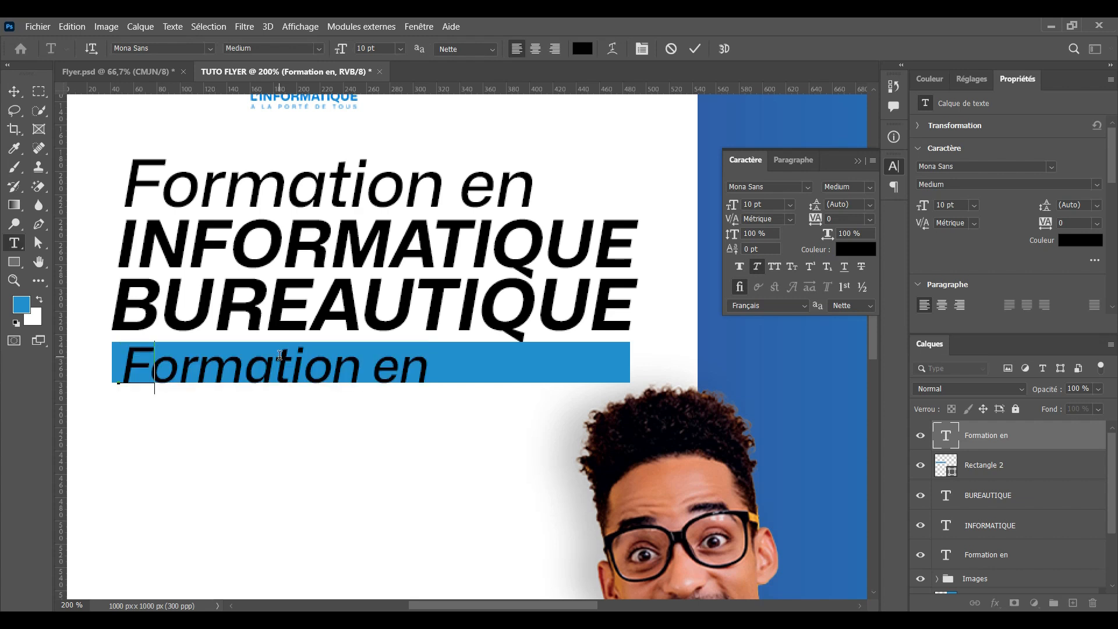
{"action": "type", "text": " 15 A"}
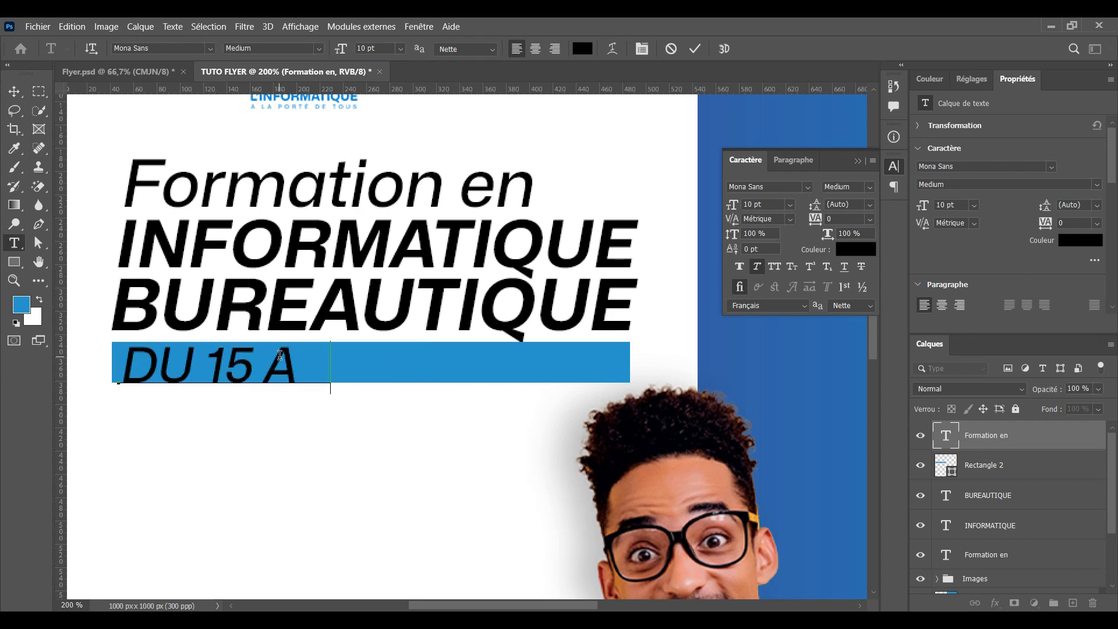
{"action": "type", "text": "U 20"}
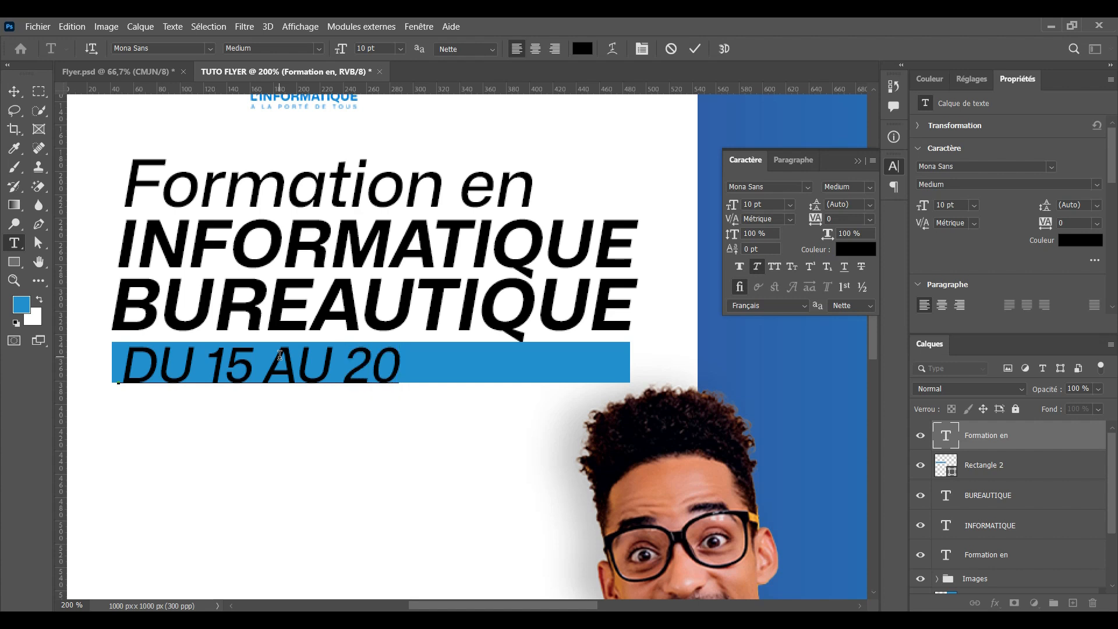
{"action": "type", "text": " OCT"}
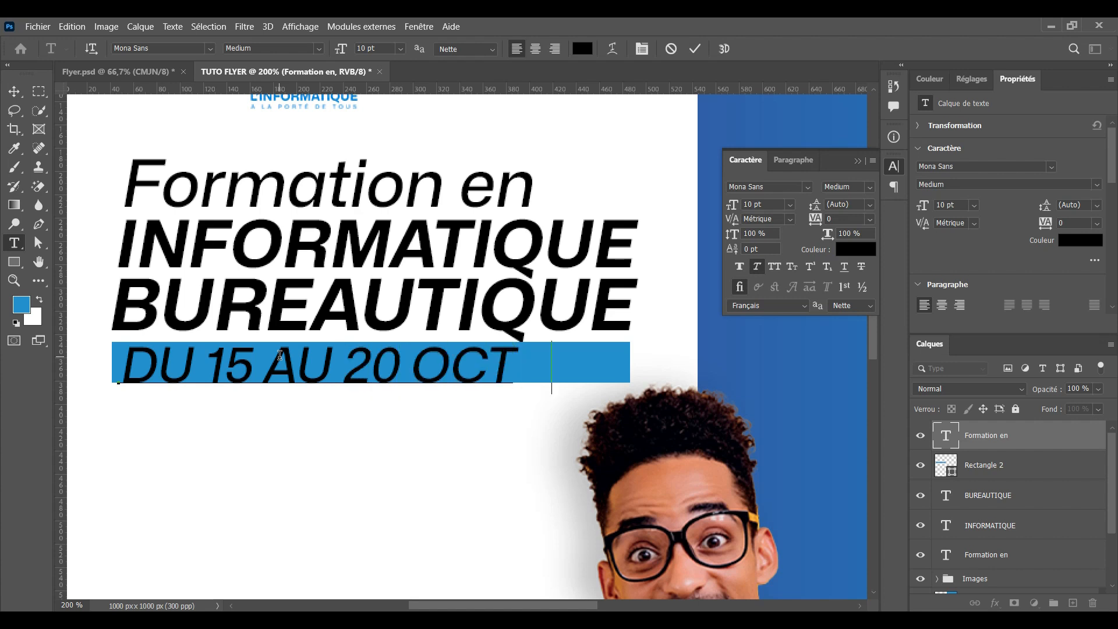
{"action": "type", "text": " 202"}
{"action": "key", "text": "Return"}
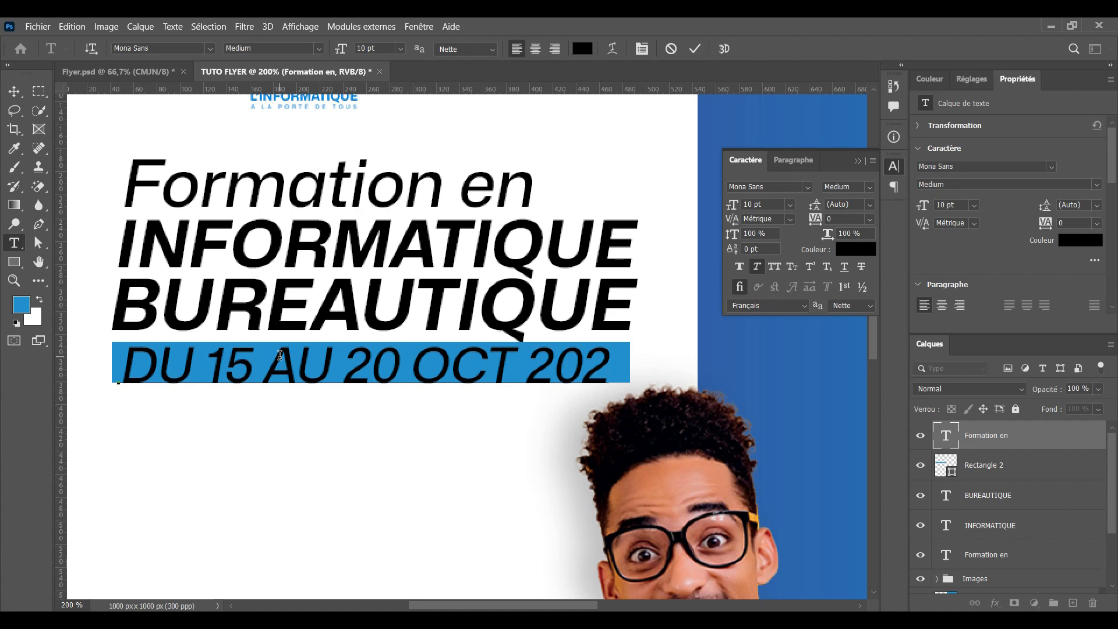
{"action": "type", "text": "4"}
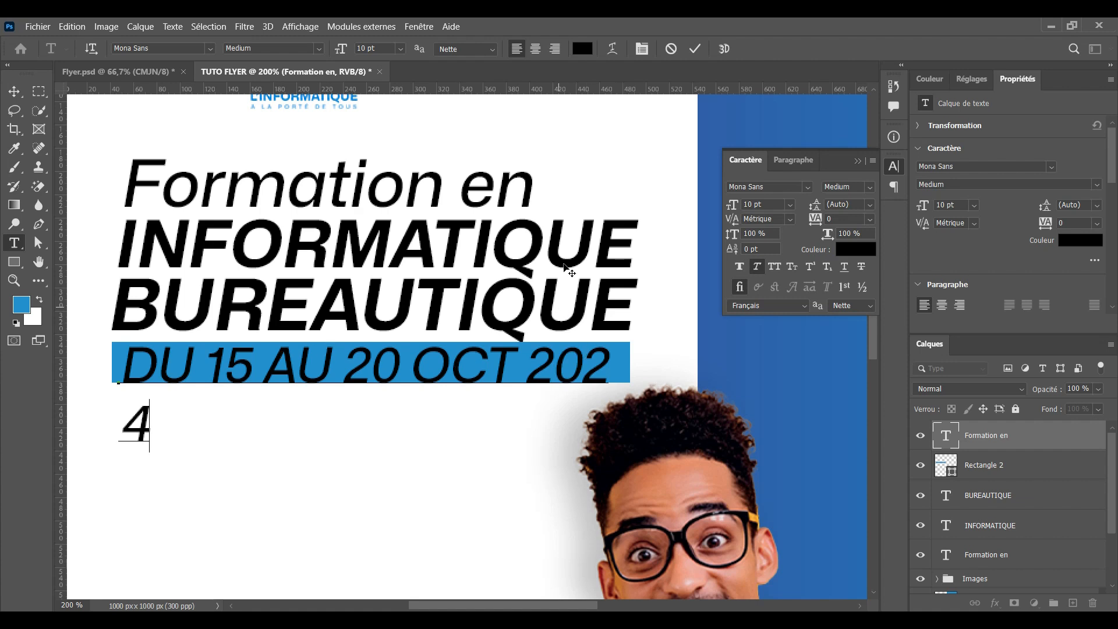
{"action": "key", "text": "BackSpace"}
{"action": "key", "text": "BackSpace"}
{"action": "left_click", "coordinate": [694, 48]}
Reduce the date text to 9 pt and shift it 12 px to the right
{"action": "key", "text": "ctrl+t"}
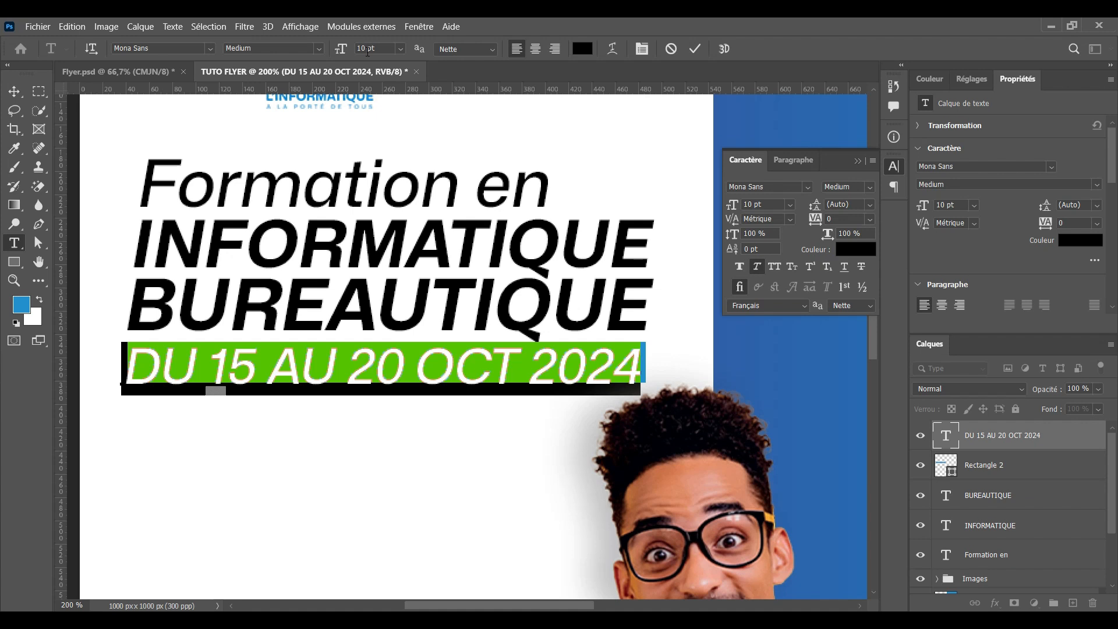
{"action": "left_click", "coordinate": [367, 49]}
{"action": "key", "text": "Down"}
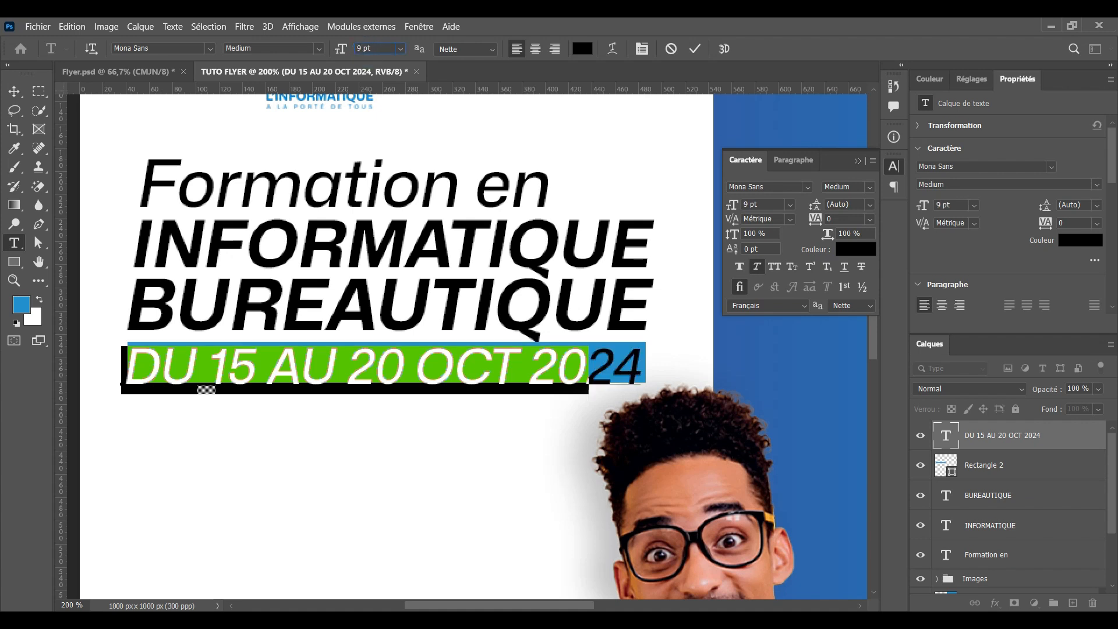
{"action": "left_click", "coordinate": [14, 91]}
{"action": "left_click_drag", "start_coordinate": [345, 367], "coordinate": [359, 363]}
Select the blue bar, then zoom out and back to 200% to check the date line
{"action": "left_click", "coordinate": [632, 357]}
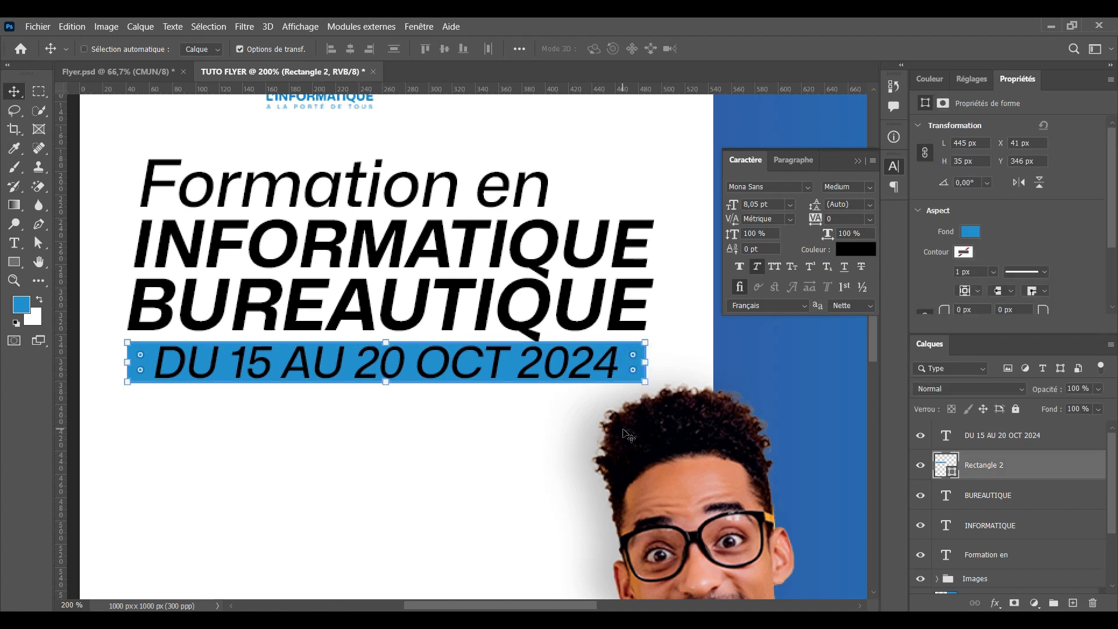
{"action": "key", "text": "ctrl+minus"}
{"action": "left_click_drag", "start_coordinate": [607, 449], "coordinate": [572, 502]}
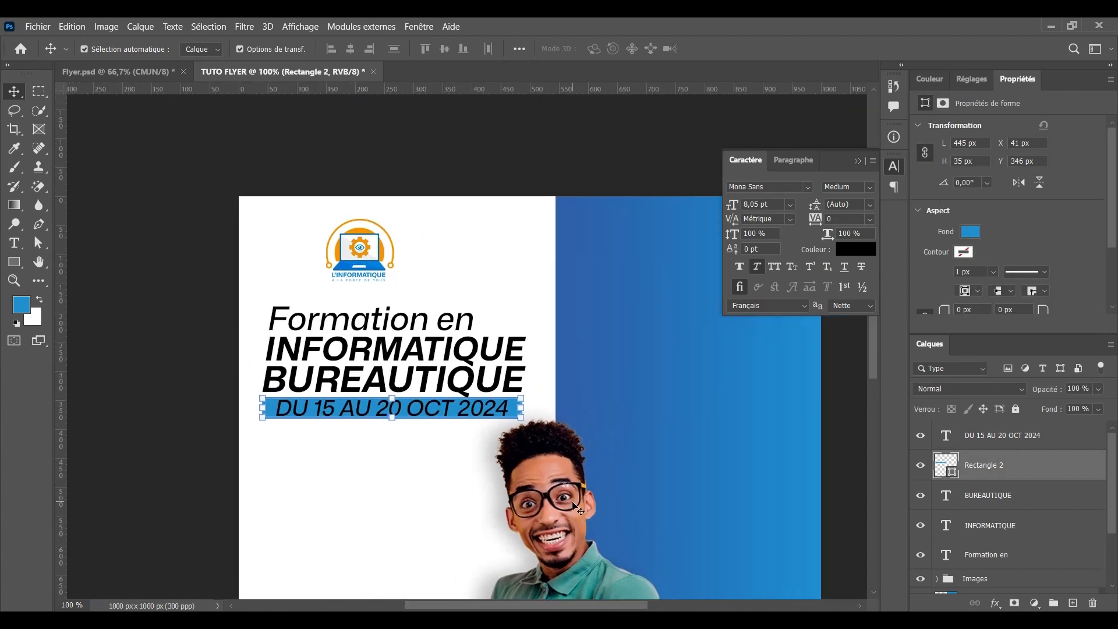
{"action": "key", "text": "ctrl+plus"}
{"action": "left_click_drag", "start_coordinate": [504, 406], "coordinate": [577, 385]}
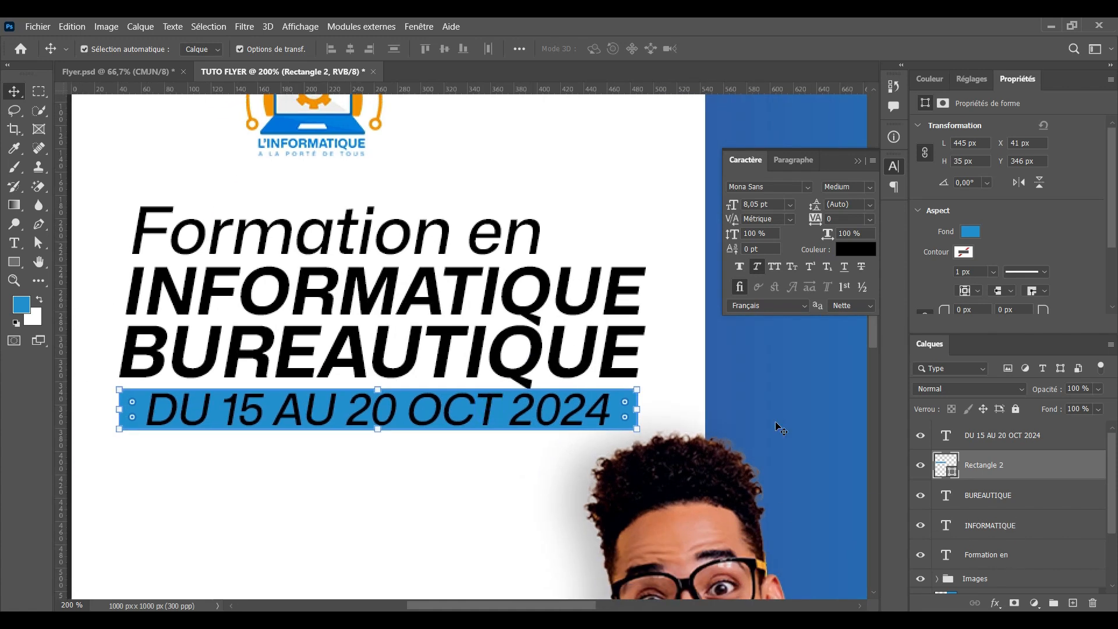
{"action": "scroll", "coordinate": [994, 521], "scroll_direction": "down", "scroll_amount": 3}
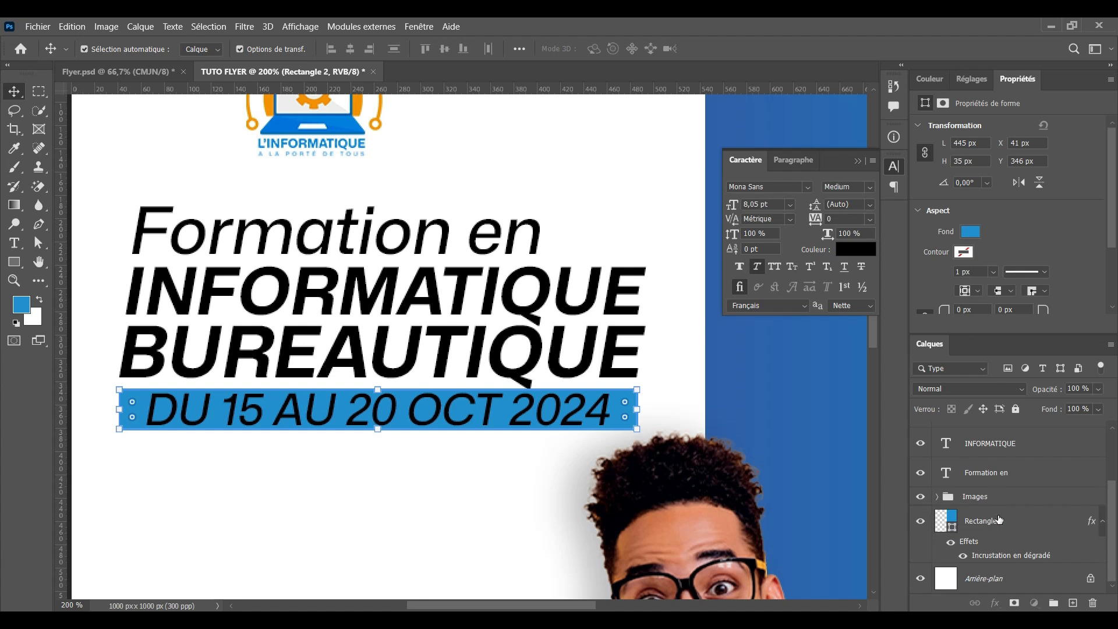
Copy Rectangle 1's gradient layer style and paste it onto the date bar, Rectangle 2
{"action": "left_click", "coordinate": [998, 520]}
{"action": "right_click", "coordinate": [998, 518]}
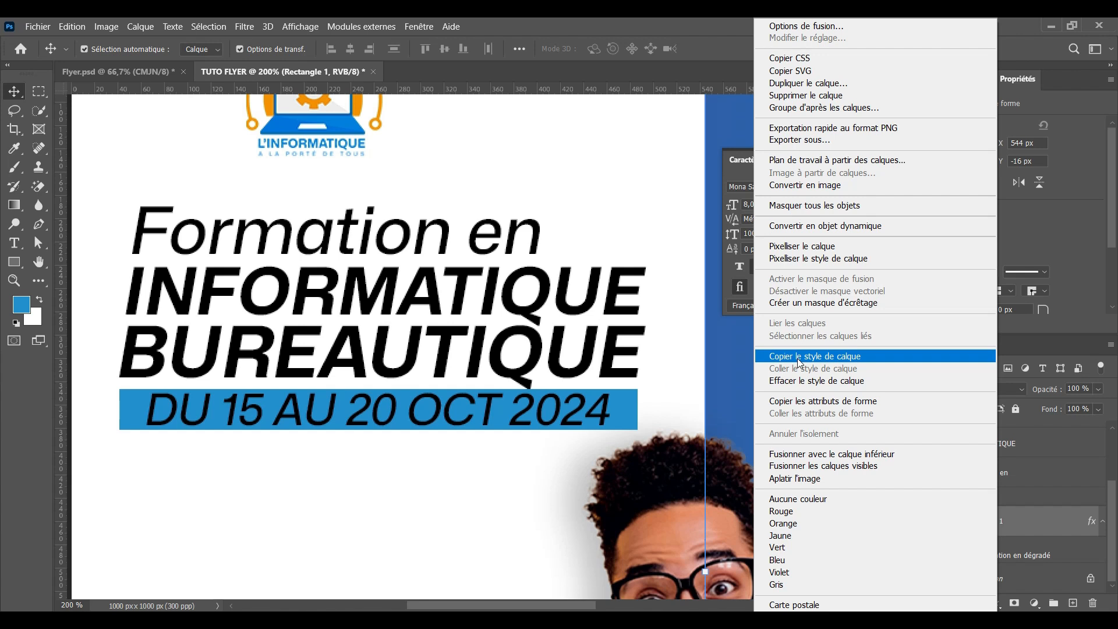
{"action": "left_click", "coordinate": [798, 357]}
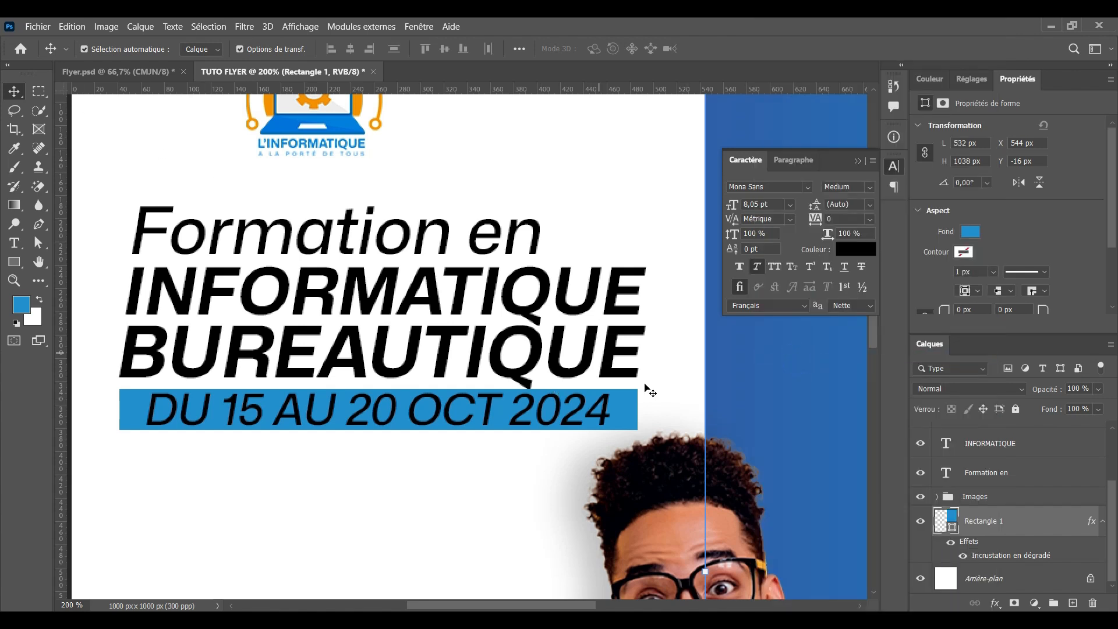
{"action": "left_click", "coordinate": [627, 414]}
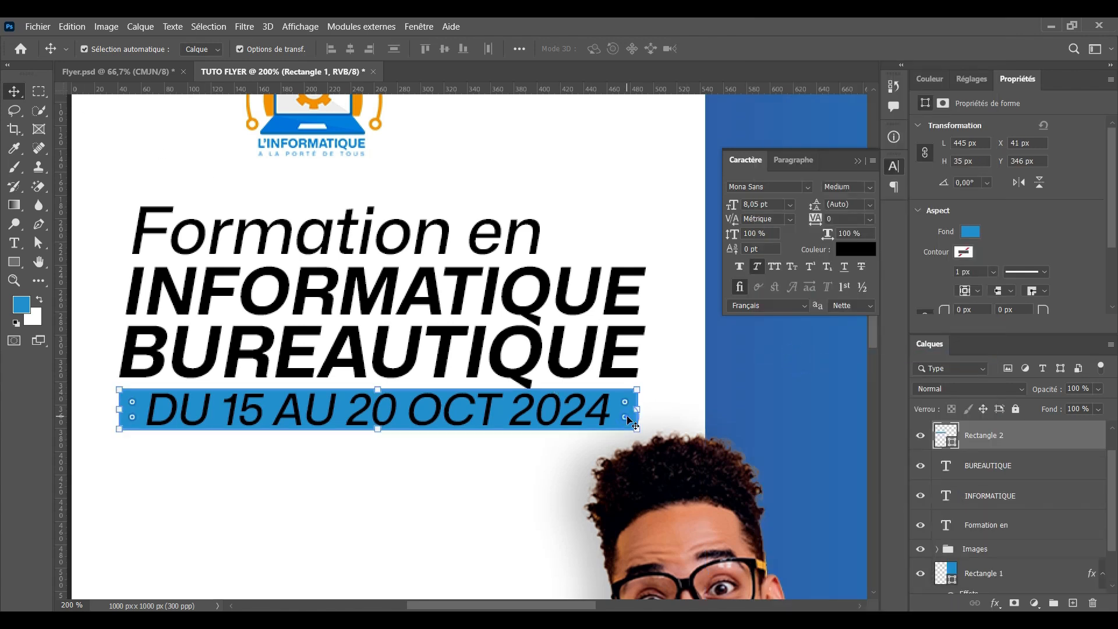
{"action": "right_click", "coordinate": [1046, 443]}
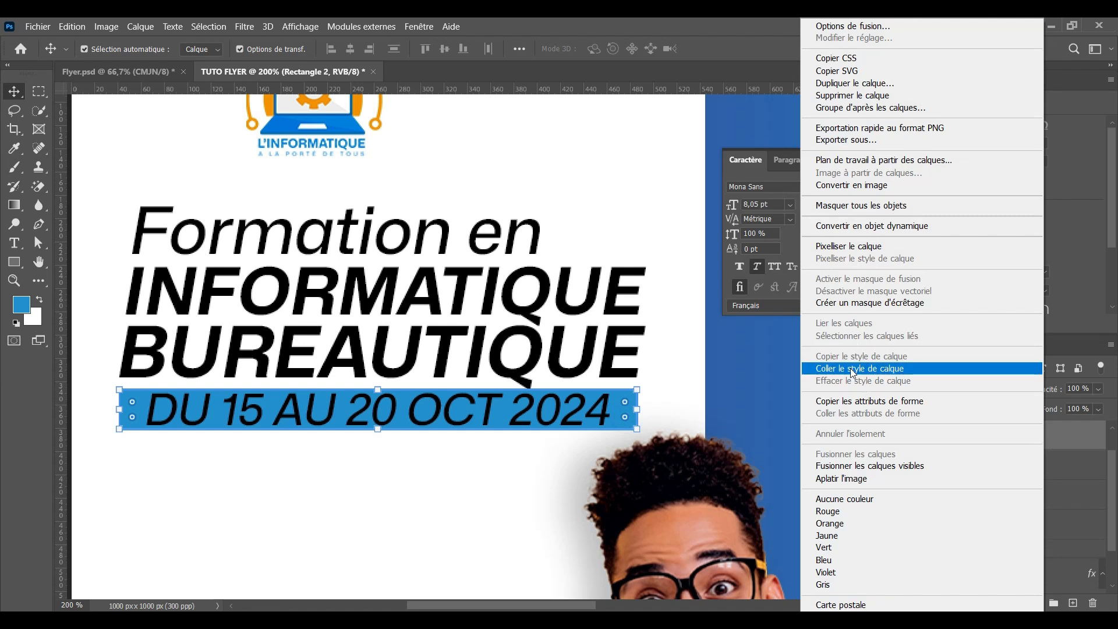
{"action": "left_click", "coordinate": [853, 369]}
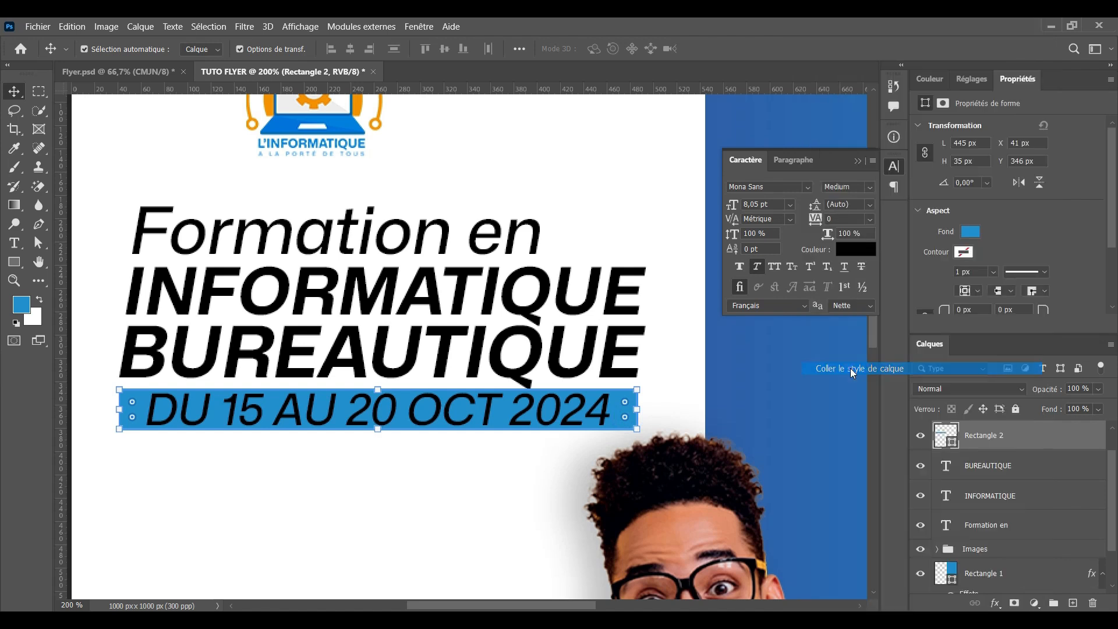
{"action": "left_click", "coordinate": [511, 489]}
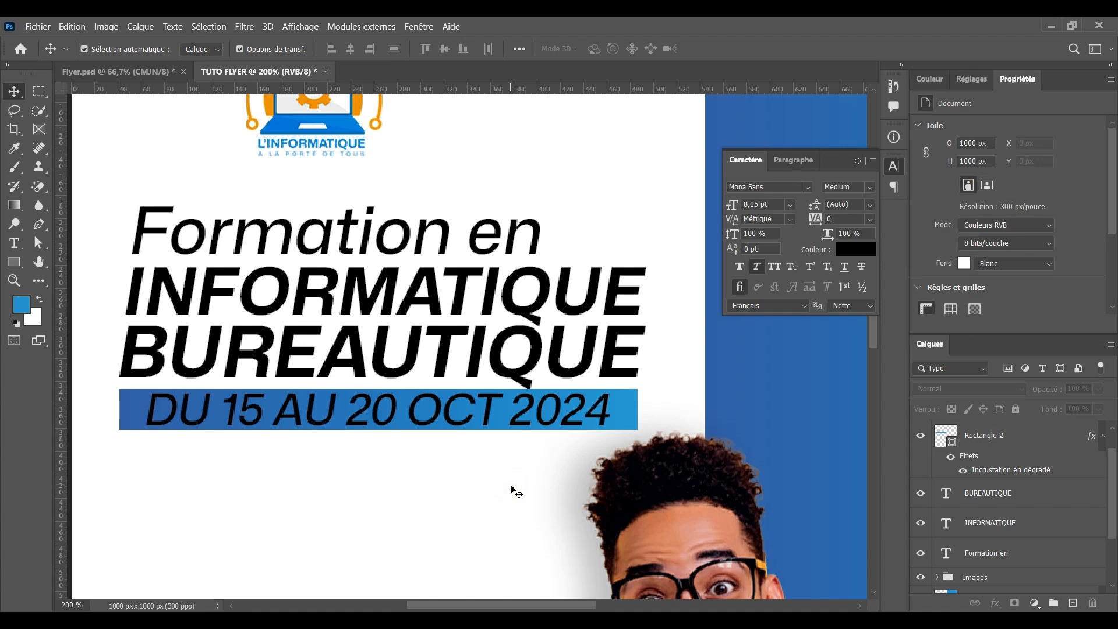
Change the date text colour to near-white #f9f4f4
{"action": "key", "text": "ctrl+minus"}
{"action": "key", "text": "ctrl+minus"}
{"action": "key", "text": "ctrl+plus"}
{"action": "key", "text": "ctrl+plus"}
{"action": "left_click", "coordinate": [444, 414]}
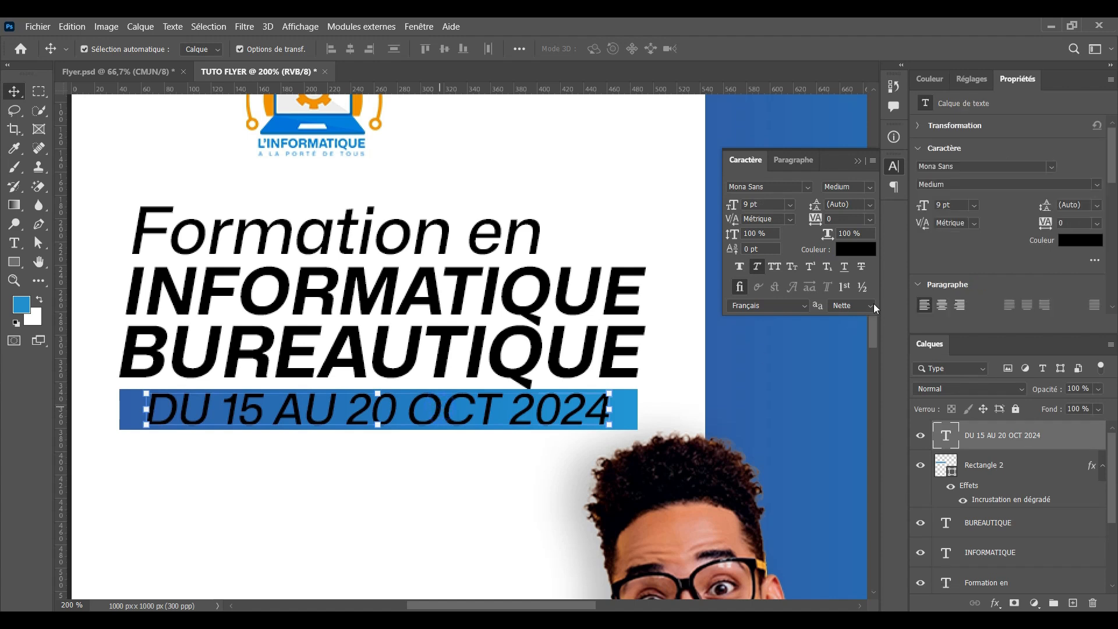
{"action": "left_click", "coordinate": [1083, 246]}
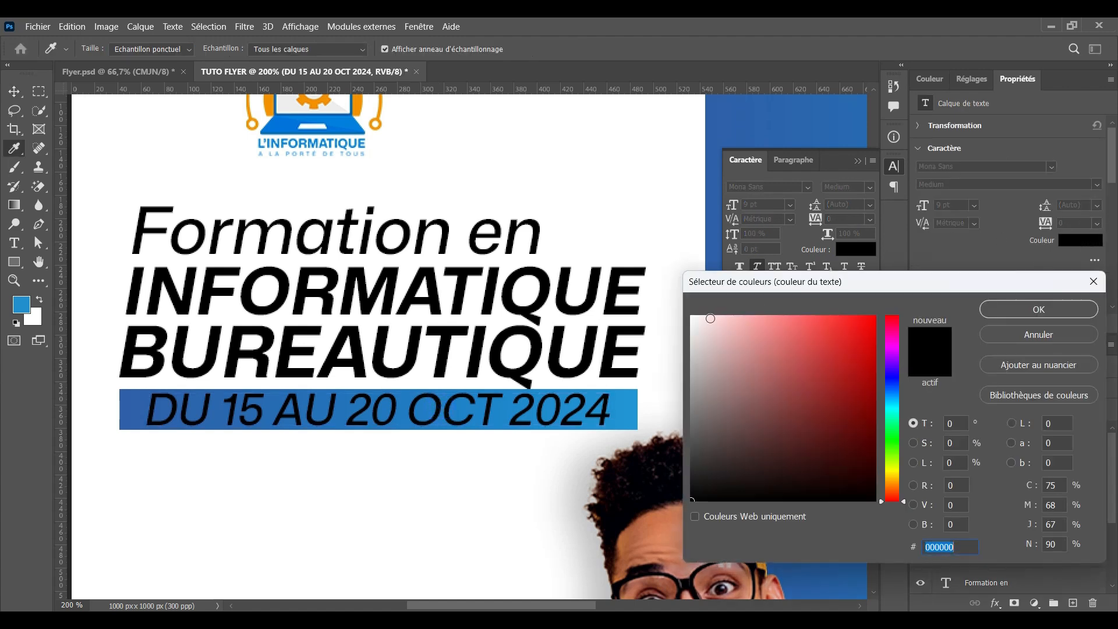
{"action": "left_click", "coordinate": [694, 319]}
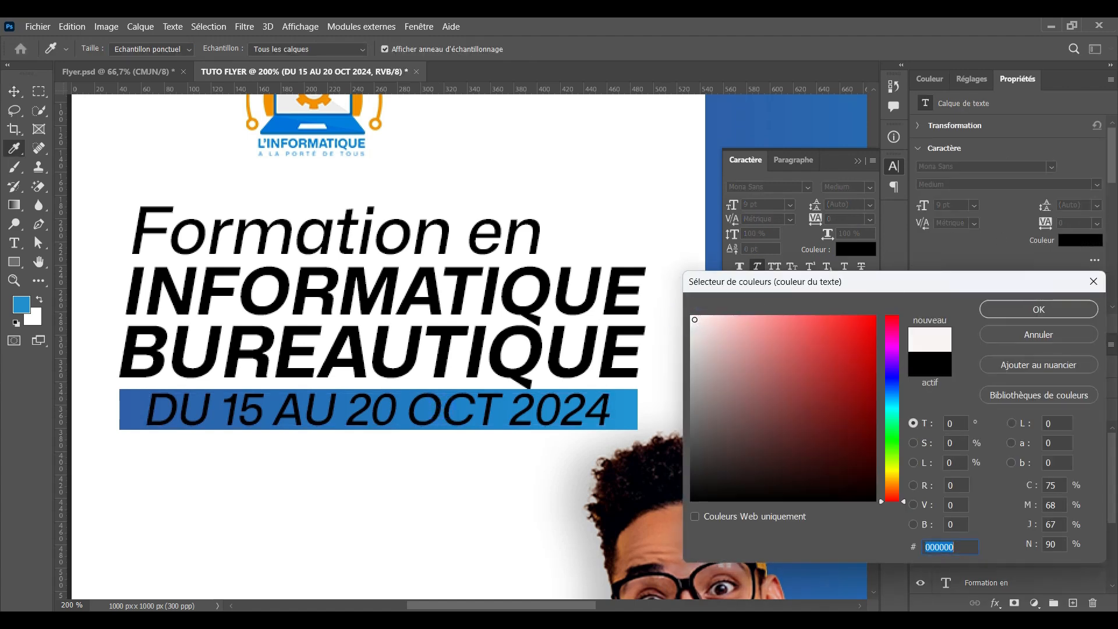
{"action": "left_click", "coordinate": [1039, 309]}
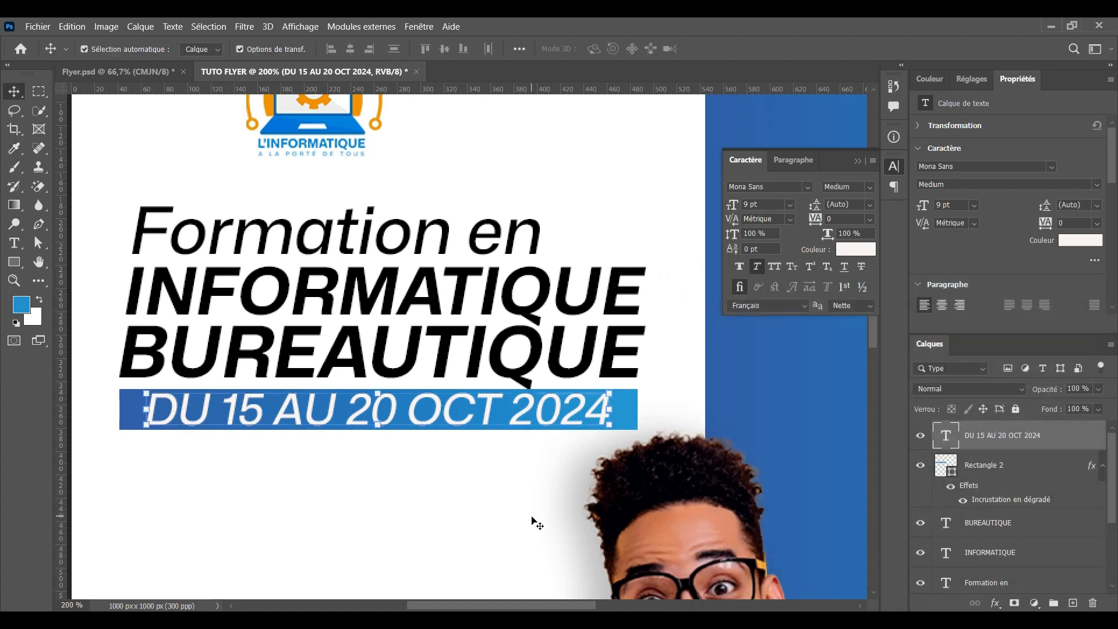
{"action": "left_click", "coordinate": [490, 527]}
Paste the copied gradient layer style onto the 'Formation en' headline
{"action": "scroll", "coordinate": [503, 406], "scroll_direction": "up", "scroll_amount": 2}
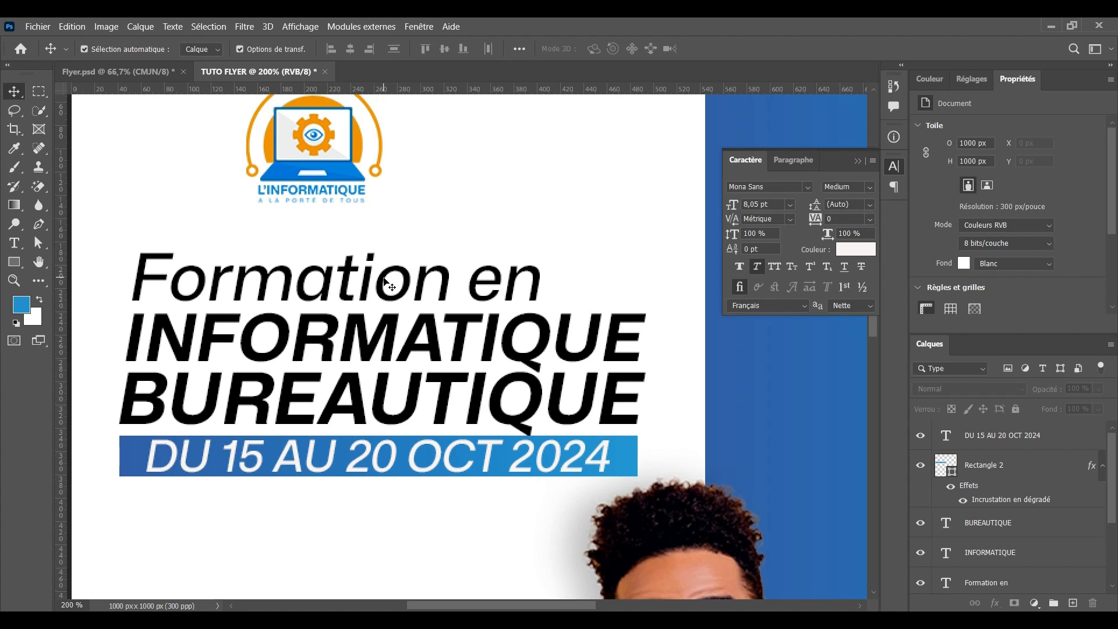
{"action": "left_click", "coordinate": [346, 291]}
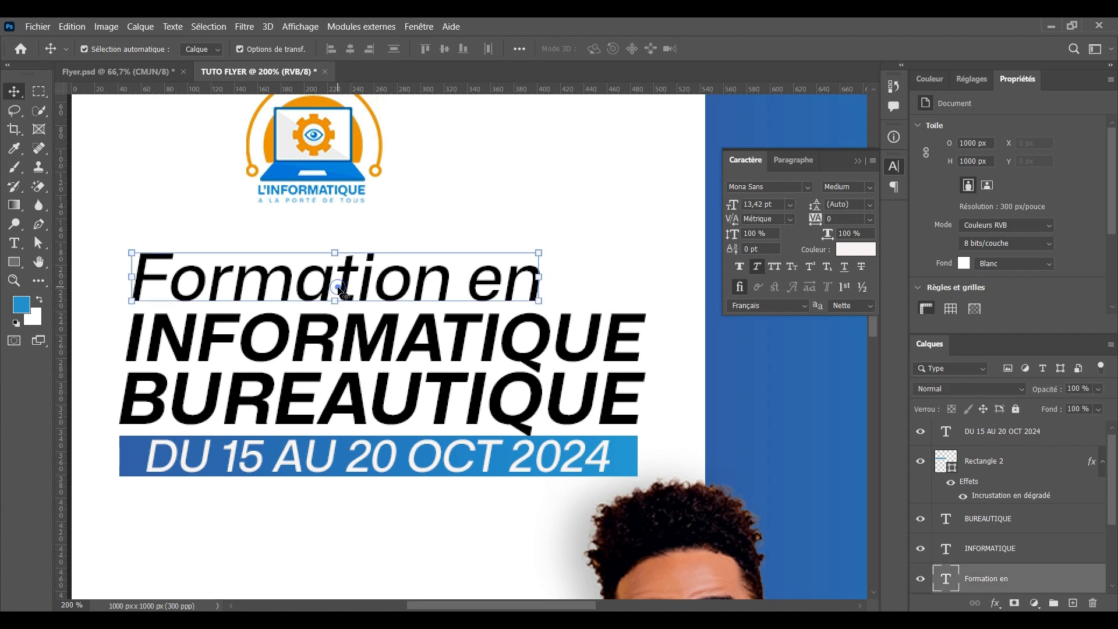
{"action": "right_click", "coordinate": [1039, 579]}
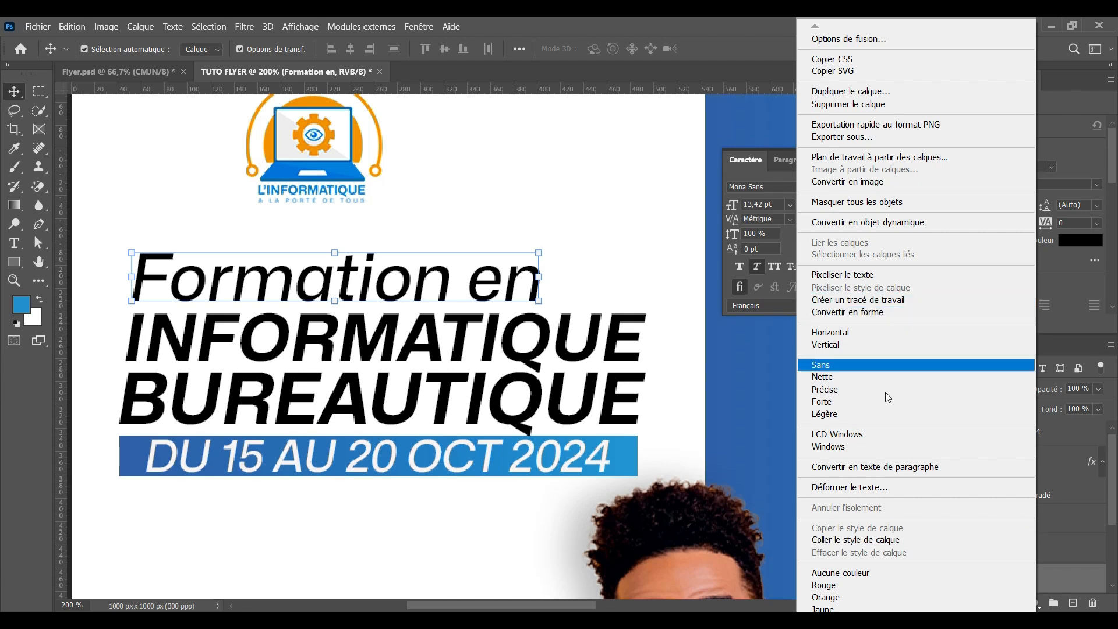
{"action": "left_click", "coordinate": [860, 540]}
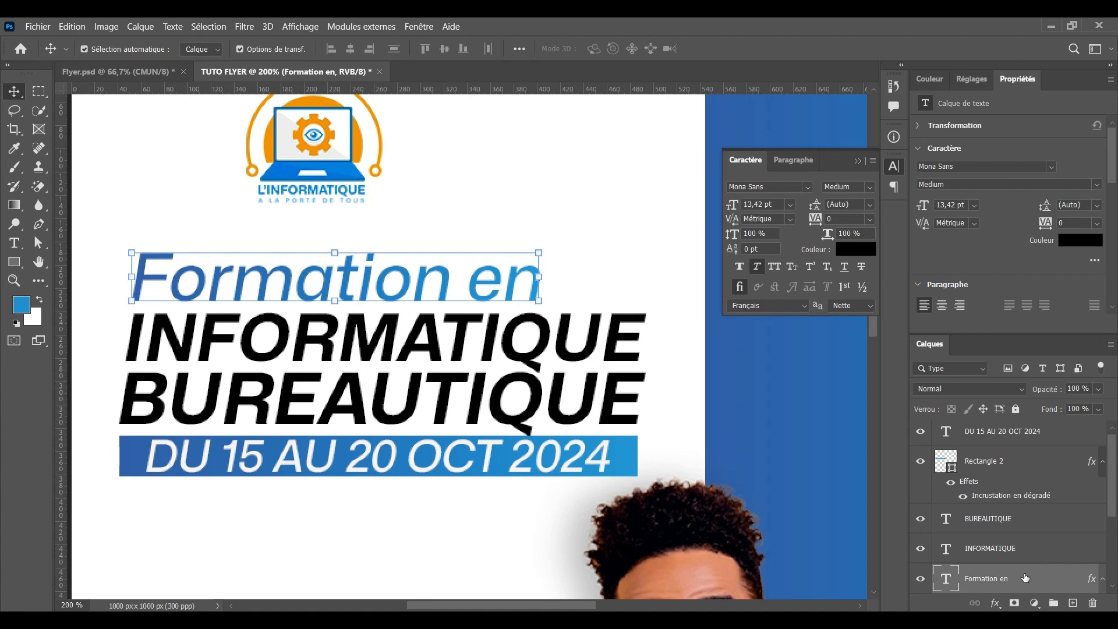
{"action": "scroll", "coordinate": [1002, 573], "scroll_direction": "down", "scroll_amount": 1}
{"action": "scroll", "coordinate": [1001, 576], "scroll_direction": "down", "scroll_amount": 2}
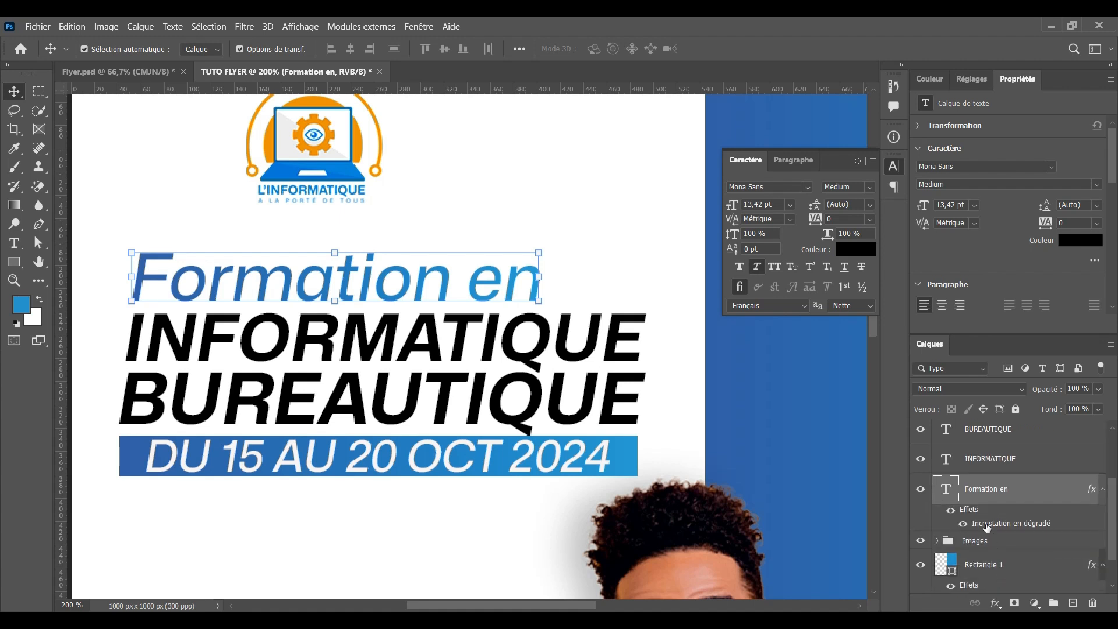
Change the overlay gradient's left stop to deeper blue #2153c4, keeping it reversed
{"action": "double_click", "coordinate": [987, 524]}
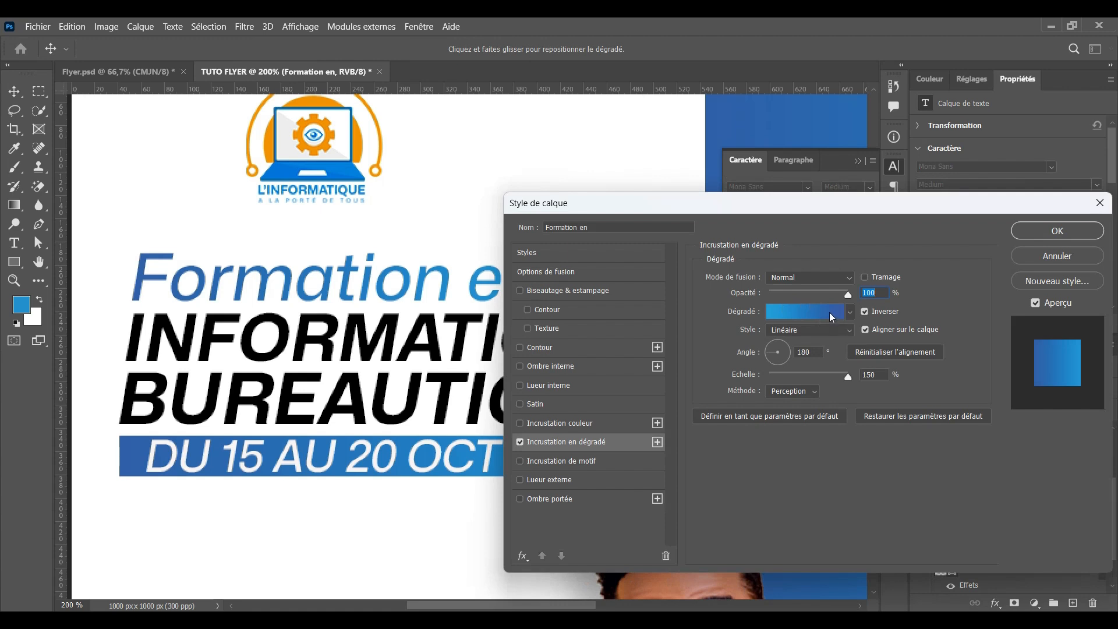
{"action": "left_click", "coordinate": [865, 312]}
{"action": "left_click", "coordinate": [865, 312]}
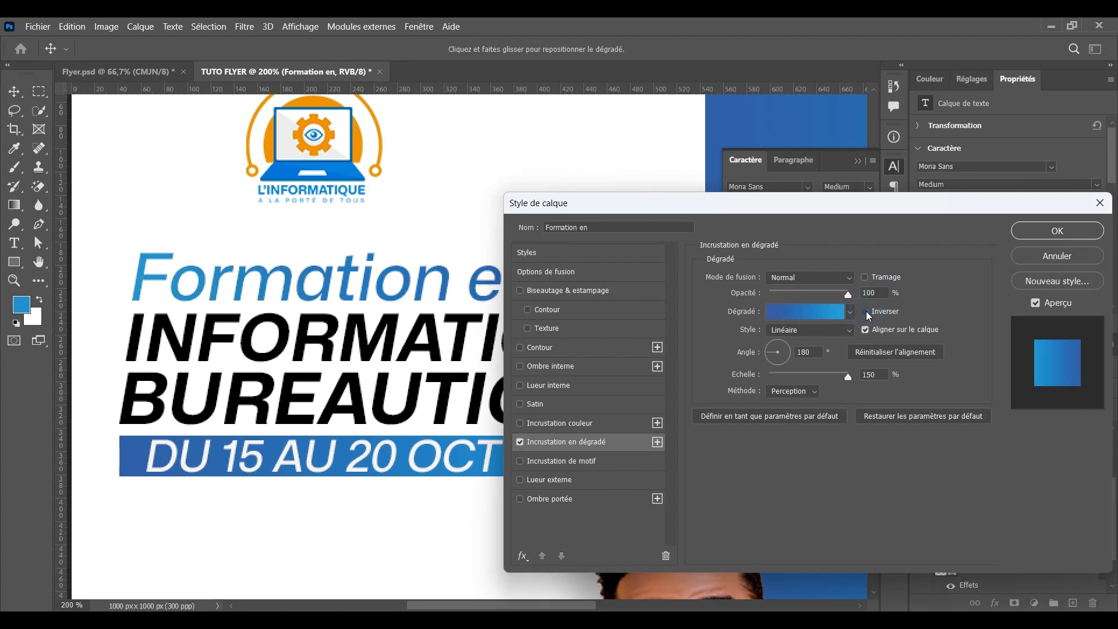
{"action": "left_click", "coordinate": [813, 313]}
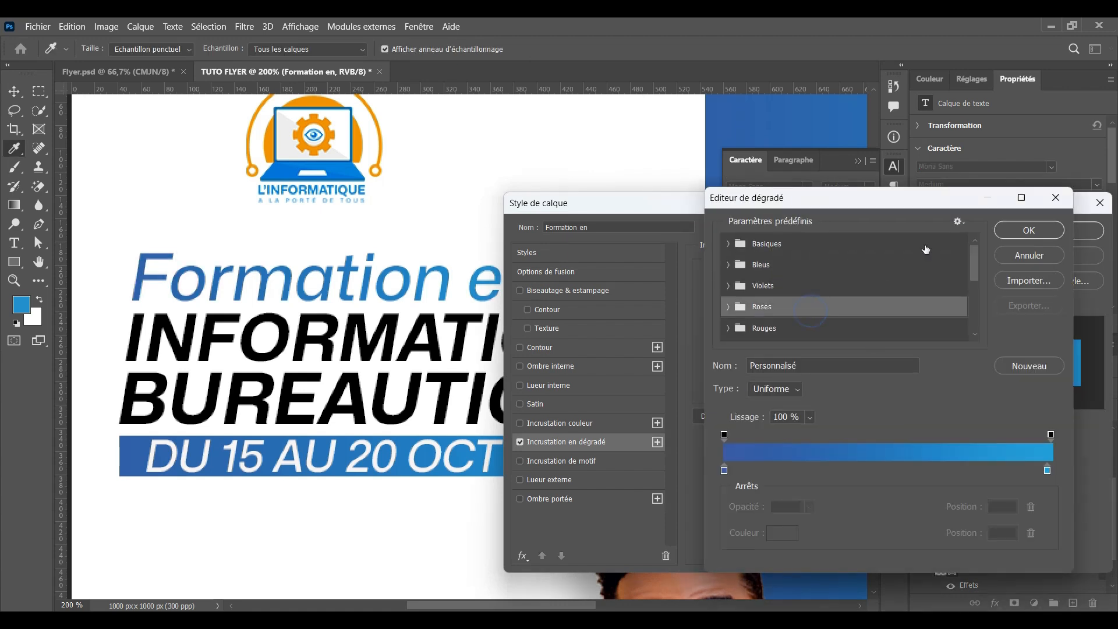
{"action": "left_click", "coordinate": [724, 470]}
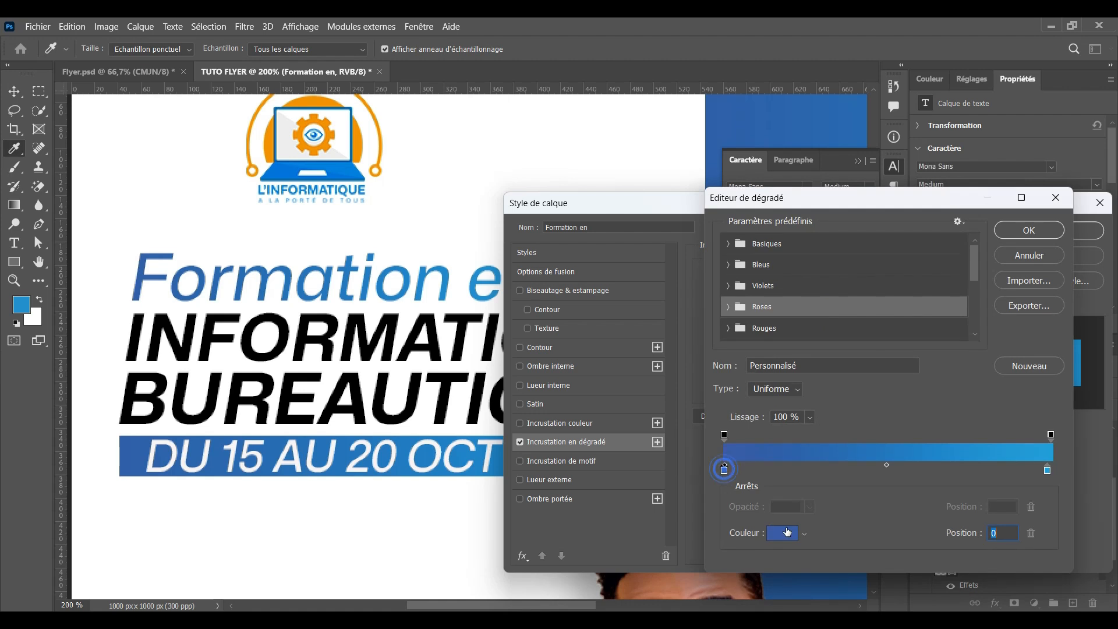
{"action": "left_click", "coordinate": [785, 532]}
{"action": "left_click", "coordinate": [845, 358]}
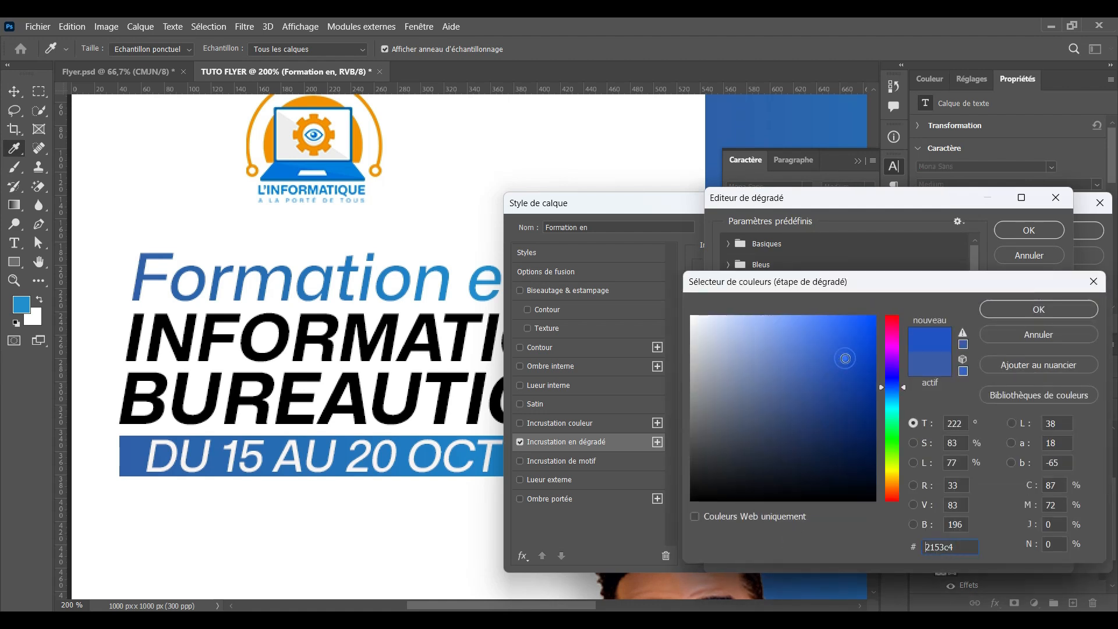
{"action": "left_click", "coordinate": [1000, 315]}
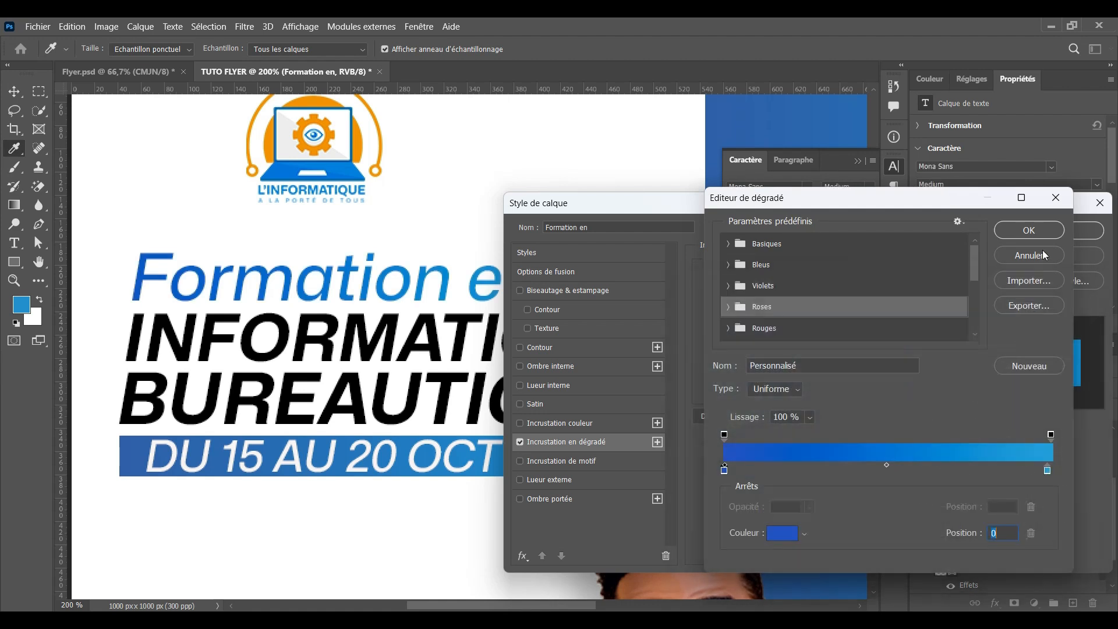
{"action": "left_click", "coordinate": [1039, 229]}
{"action": "left_click", "coordinate": [1029, 236]}
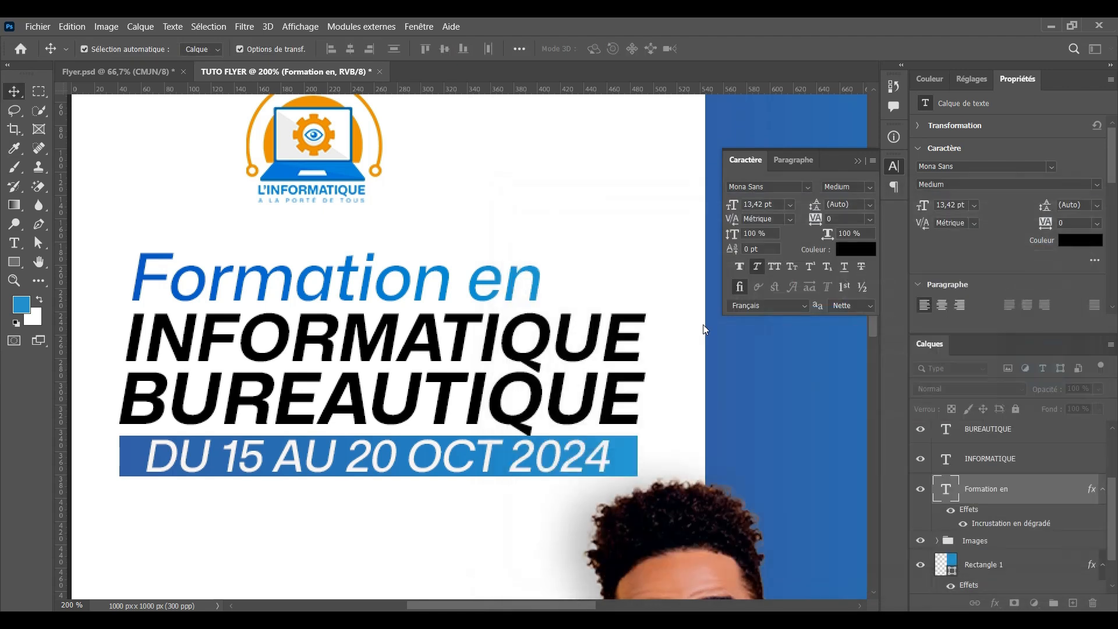
{"action": "left_click", "coordinate": [630, 456]}
Copy the Formation en gradient style onto the date banner
{"action": "left_click", "coordinate": [479, 285]}
{"action": "right_click", "coordinate": [1035, 550]}
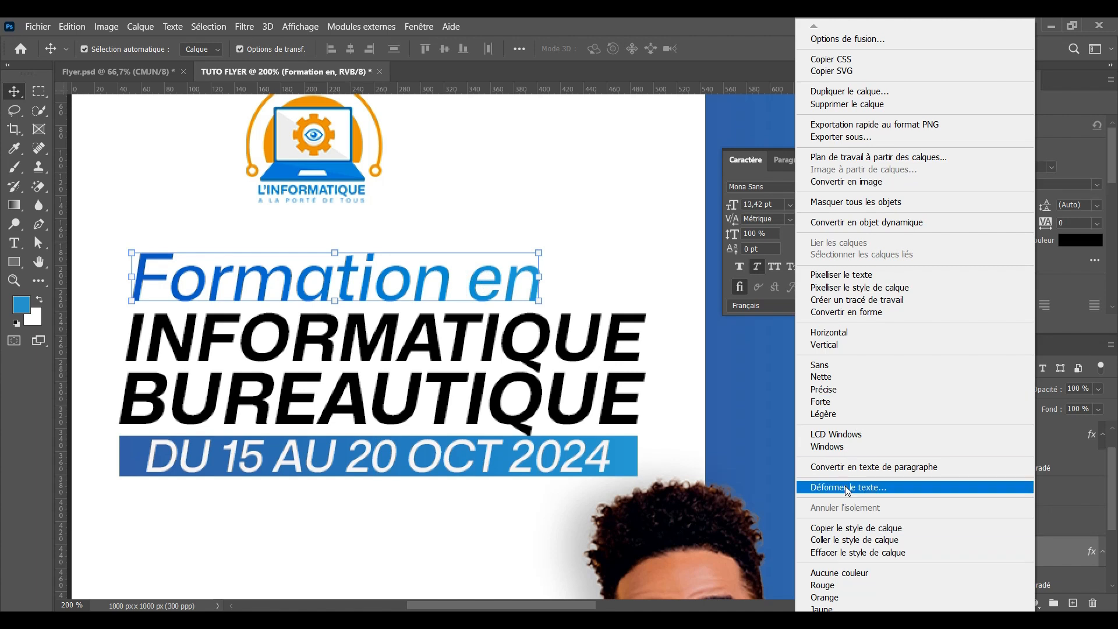
{"action": "left_click", "coordinate": [844, 528]}
{"action": "left_click", "coordinate": [622, 456]}
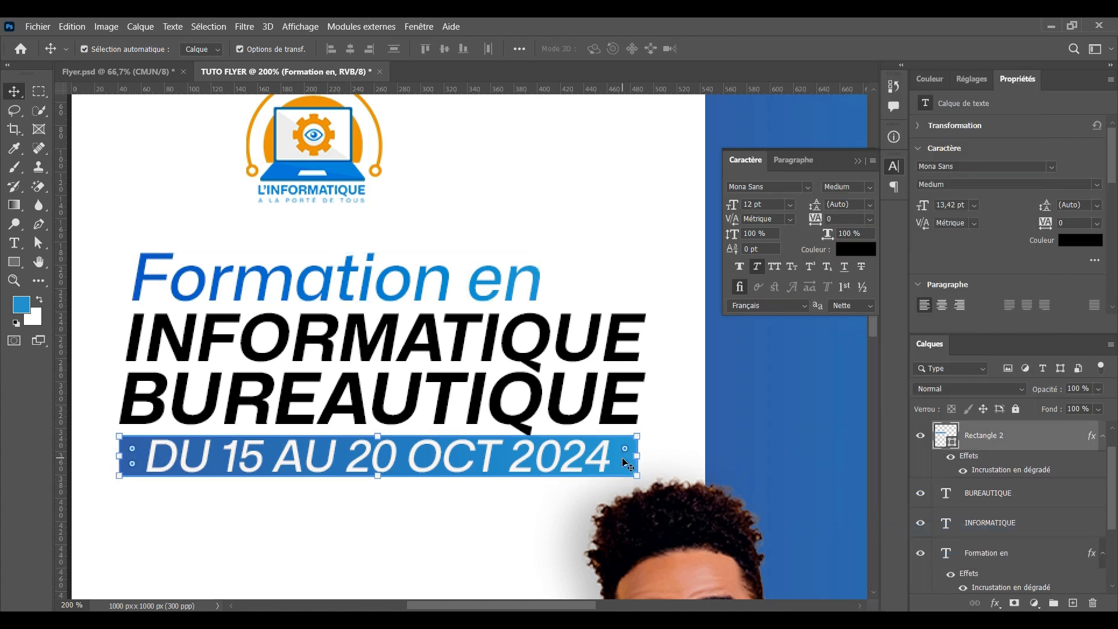
{"action": "right_click", "coordinate": [1034, 447]}
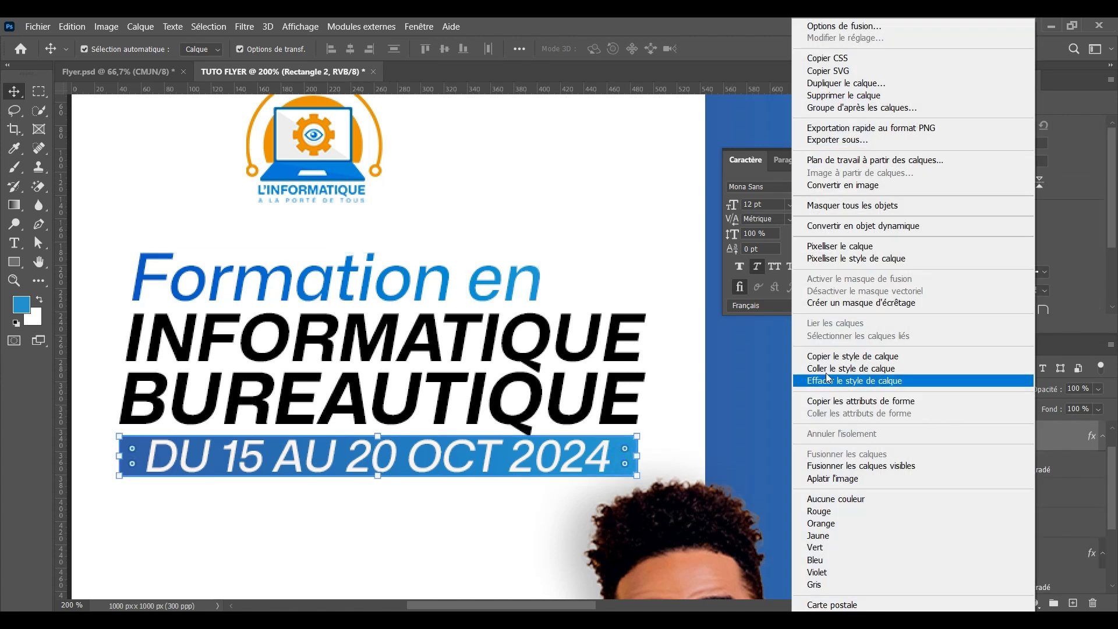
{"action": "left_click", "coordinate": [826, 373]}
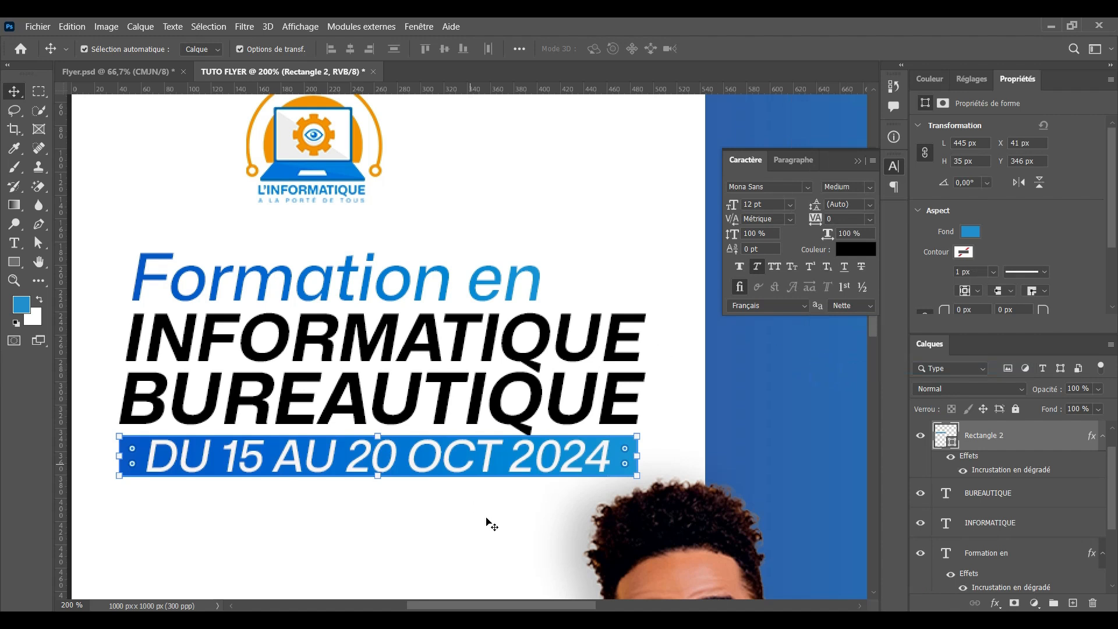
{"action": "left_click", "coordinate": [360, 511]}
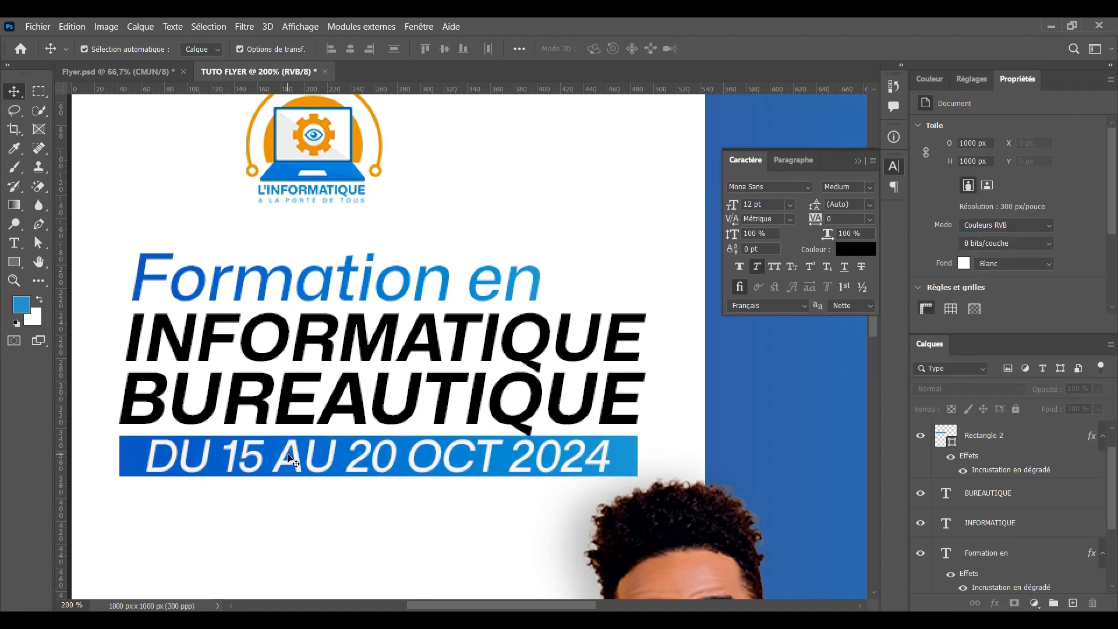
Paste the same gradient style onto the INFORMATIQUE headline line
{"action": "left_click", "coordinate": [318, 338]}
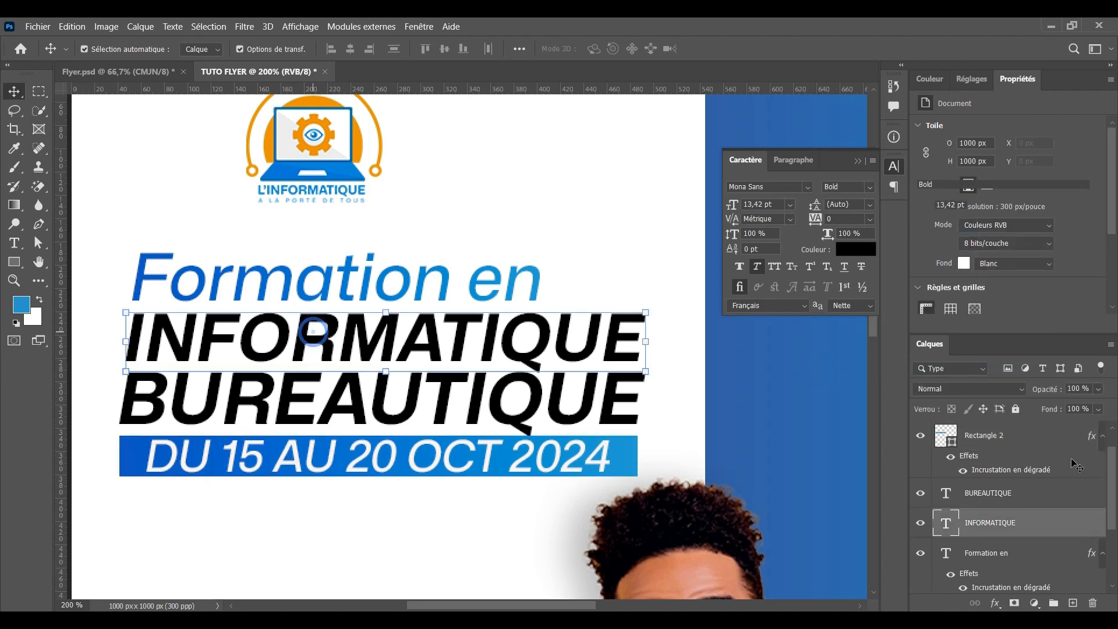
{"action": "right_click", "coordinate": [1051, 515]}
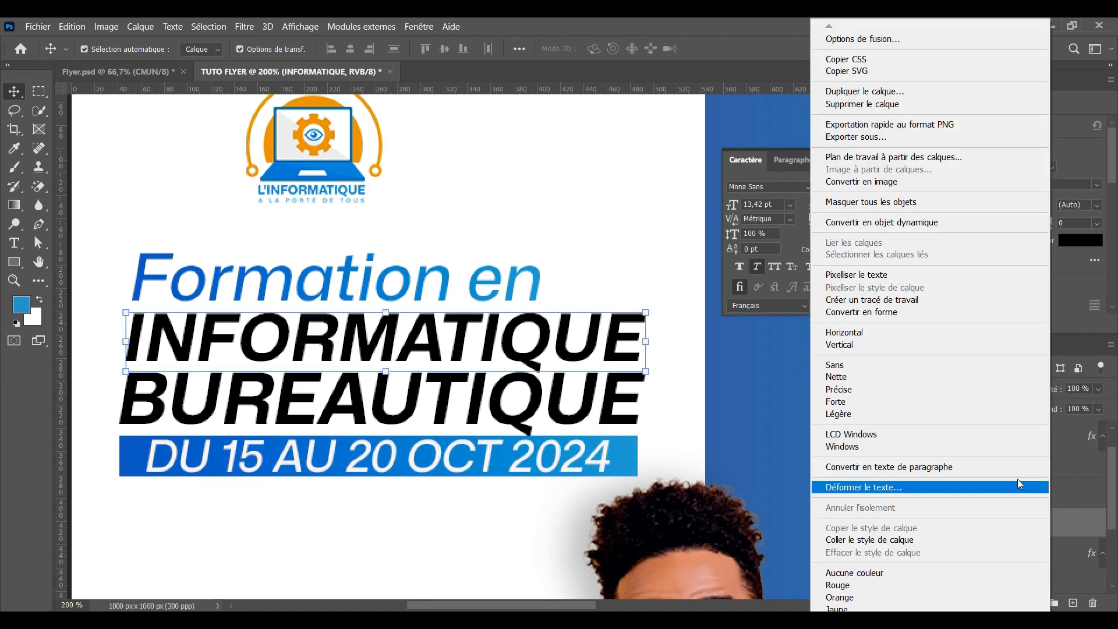
{"action": "left_click", "coordinate": [859, 540]}
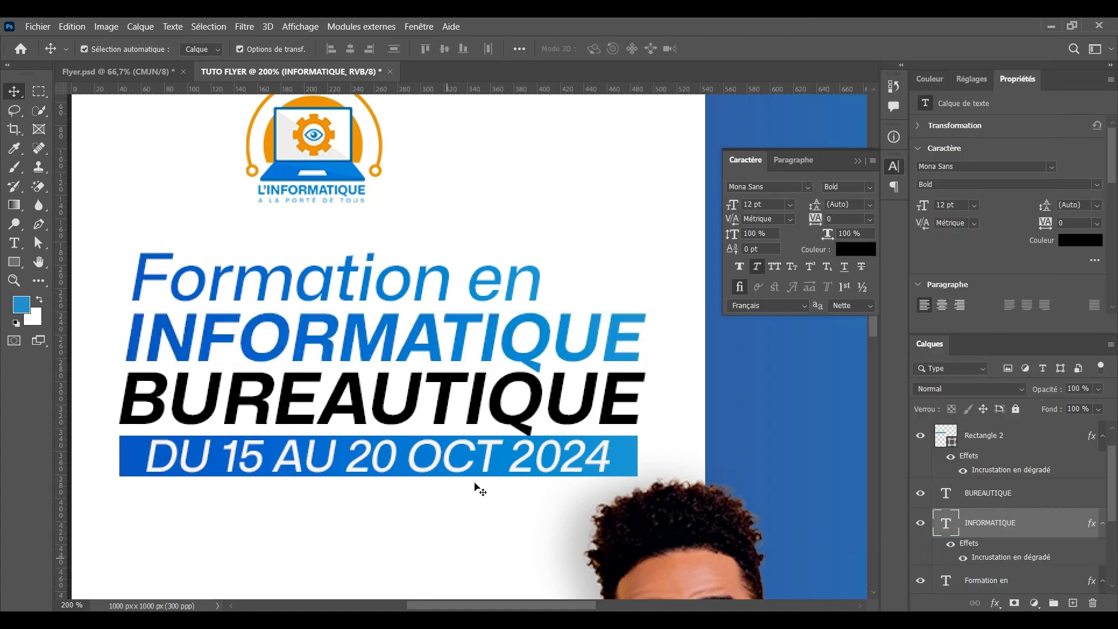
{"action": "left_click", "coordinate": [475, 489]}
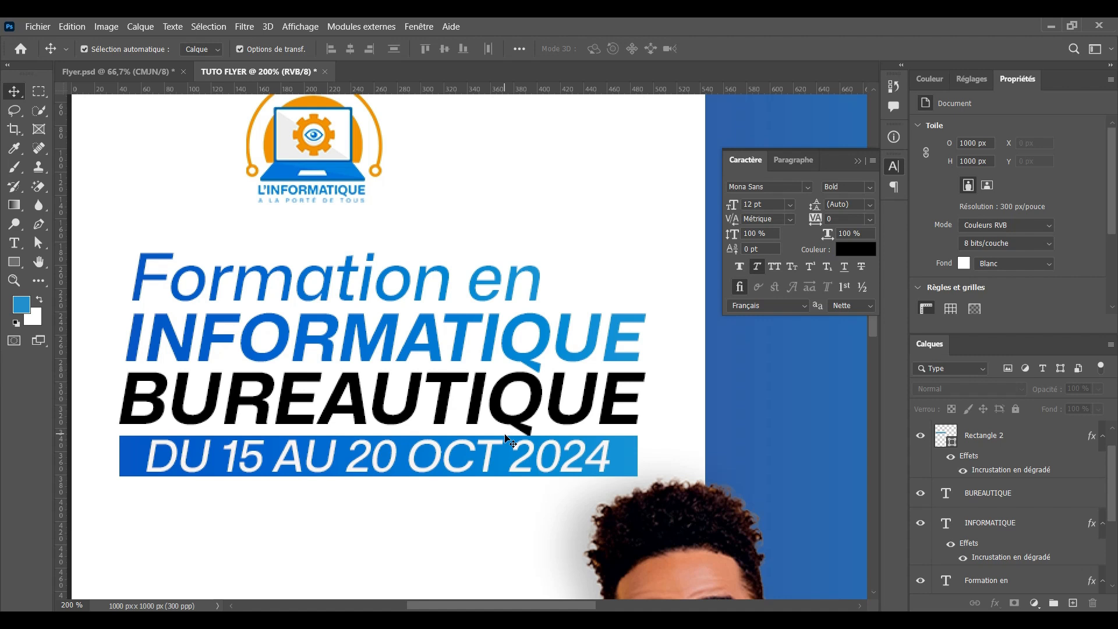
Add a gradient overlay to BUREAUTIQUE and set its left stop to orange #ef7717
{"action": "left_click", "coordinate": [473, 399]}
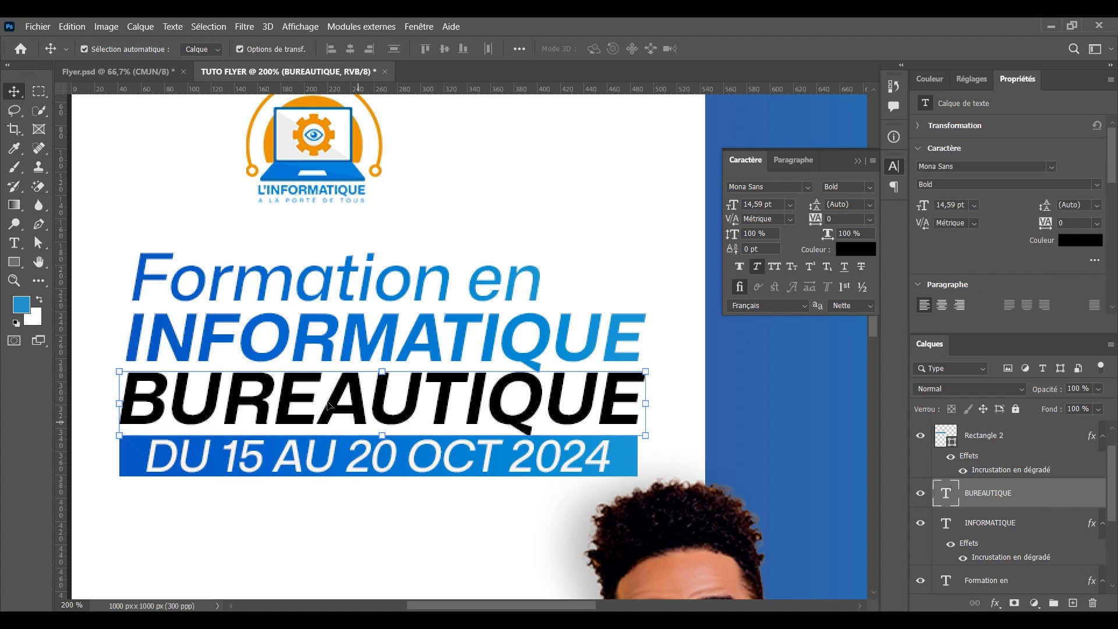
{"action": "left_click", "coordinate": [994, 603]}
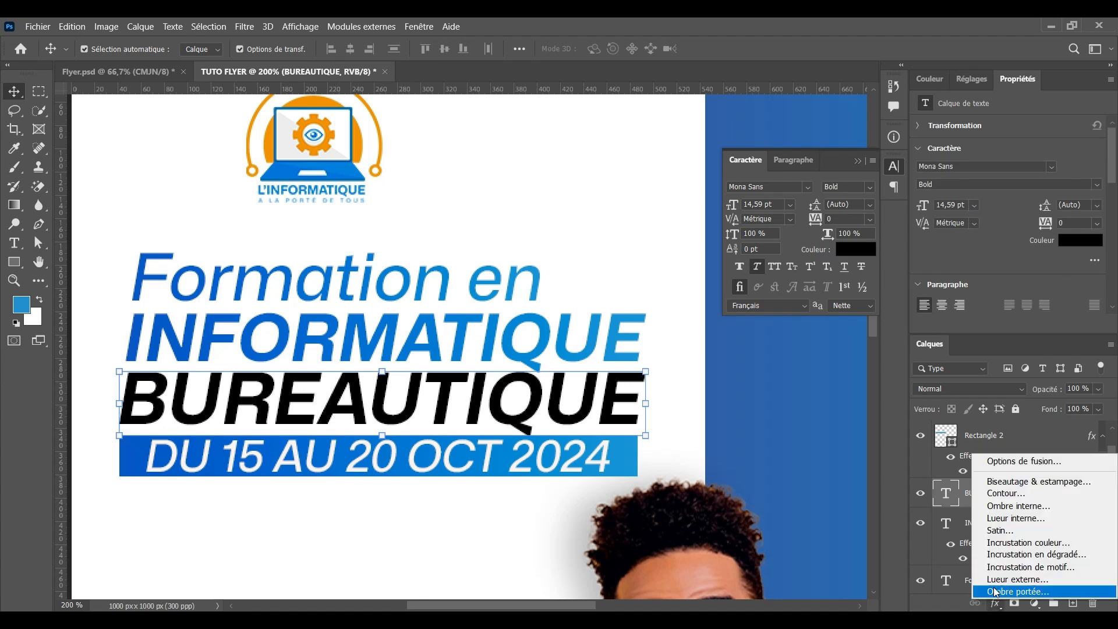
{"action": "key", "text": "Escape"}
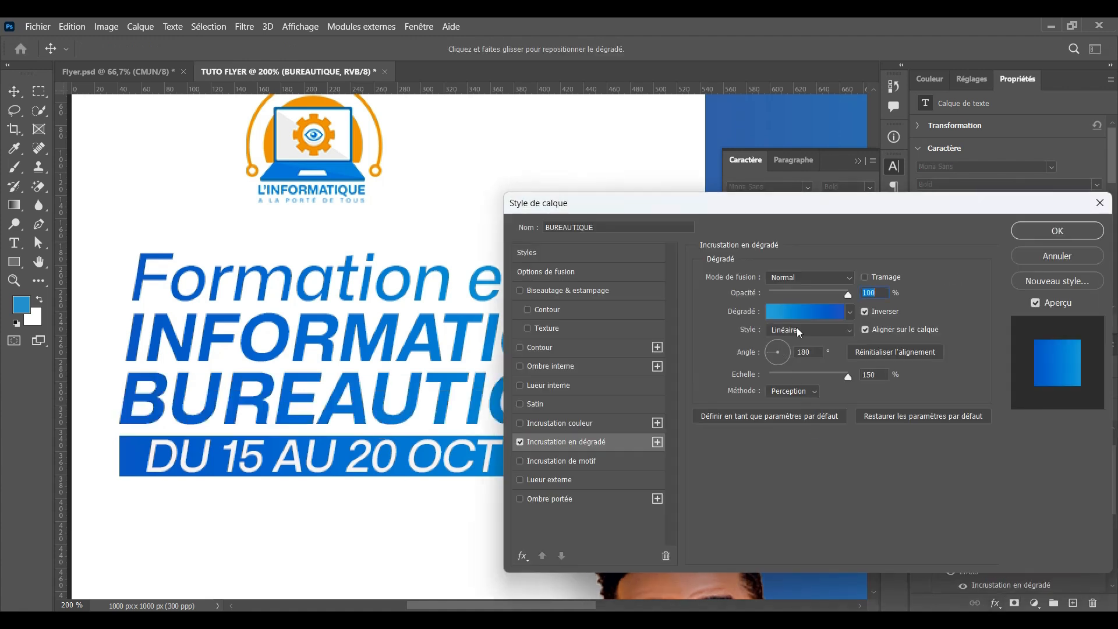
{"action": "left_click", "coordinate": [798, 318]}
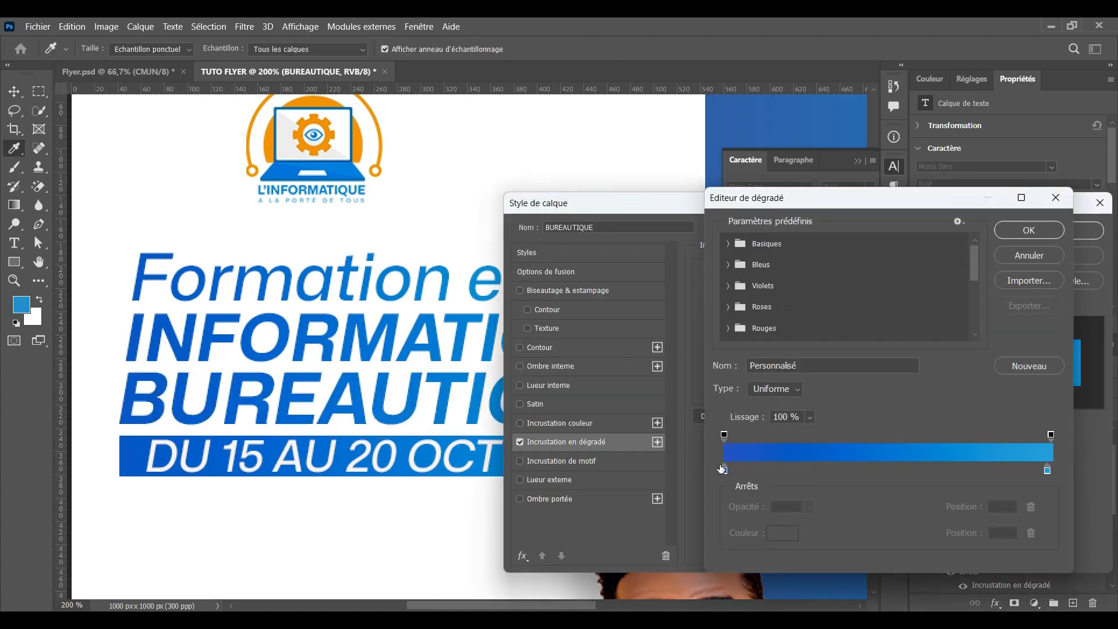
{"action": "double_click", "coordinate": [723, 469]}
{"action": "left_click", "coordinate": [1024, 333]}
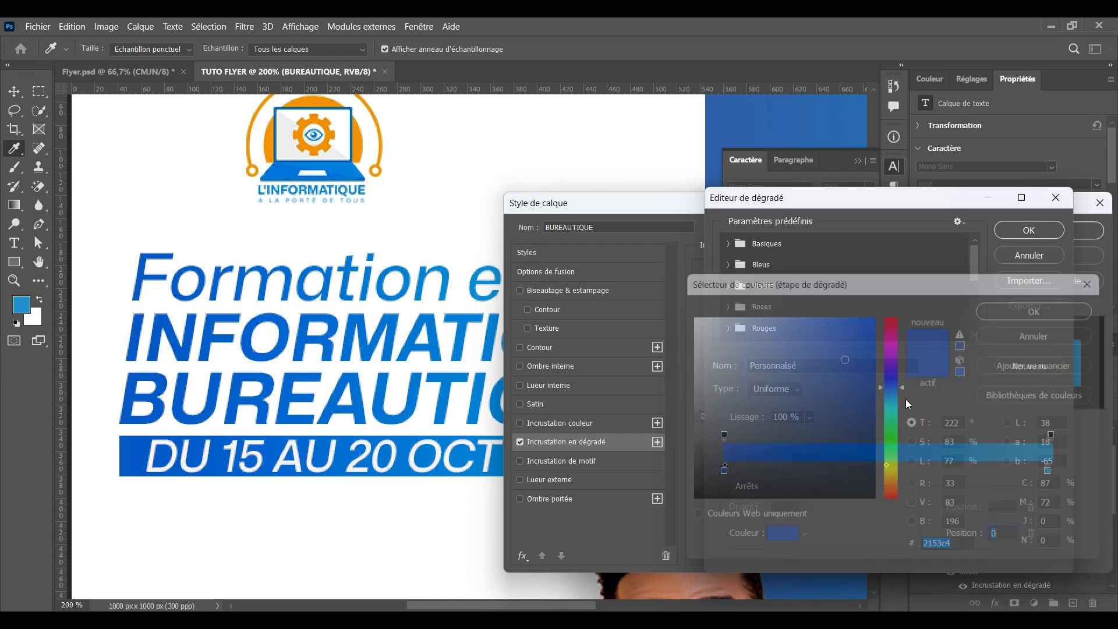
{"action": "double_click", "coordinate": [723, 469]}
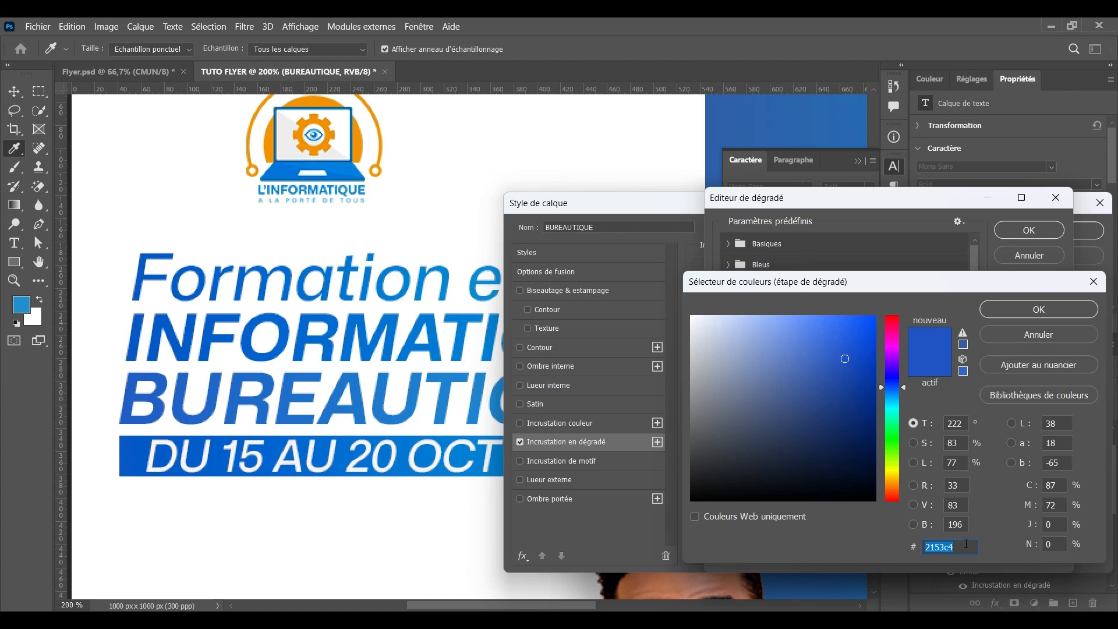
{"action": "type", "text": "ef7717"}
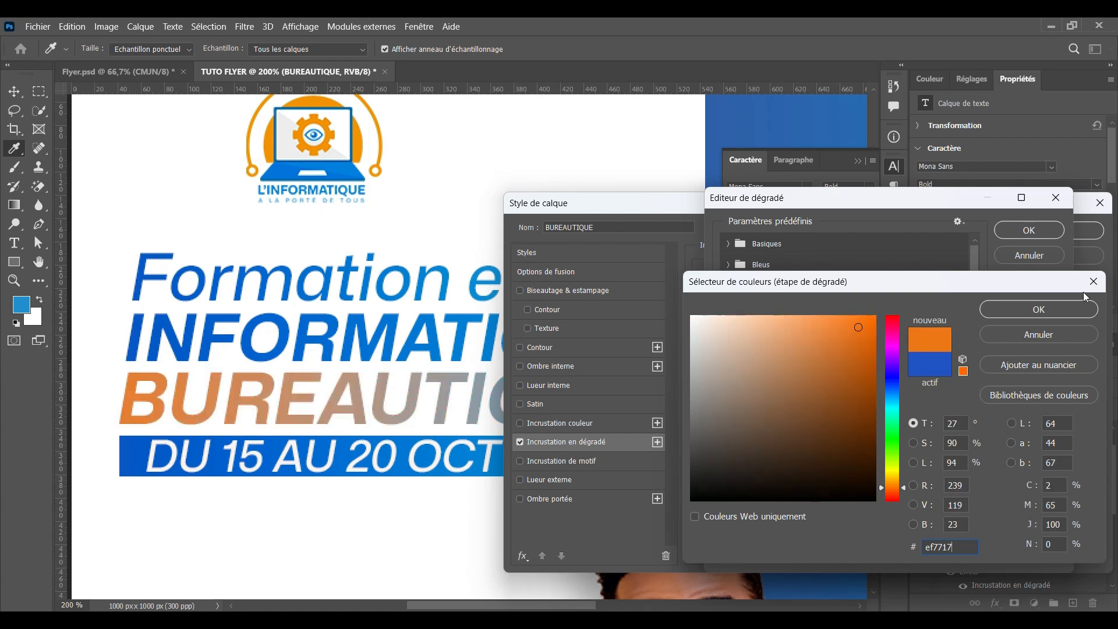
{"action": "left_click", "coordinate": [1071, 309]}
Set the right gradient stop to red and move it to the 100% position
{"action": "left_click", "coordinate": [1047, 473]}
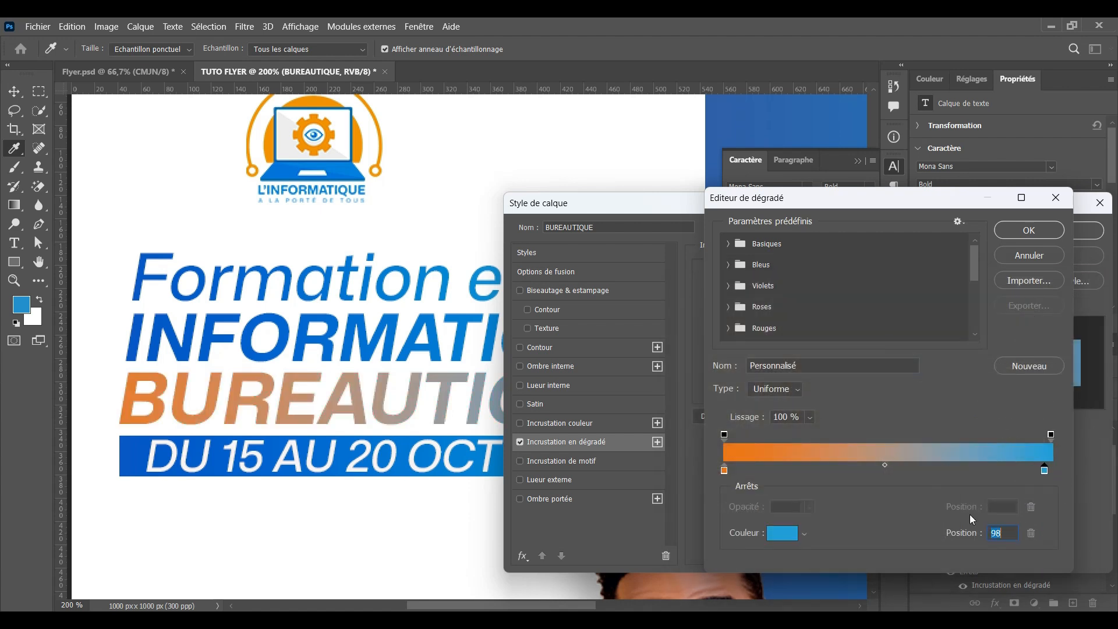
{"action": "left_click", "coordinate": [778, 537]}
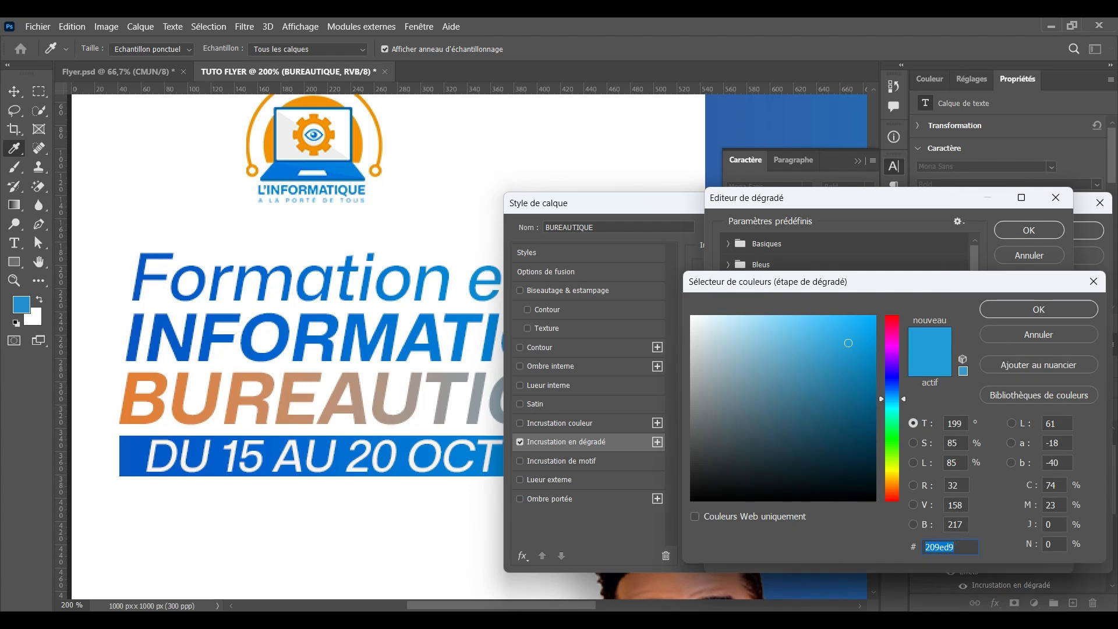
{"action": "type", "text": "e4"}
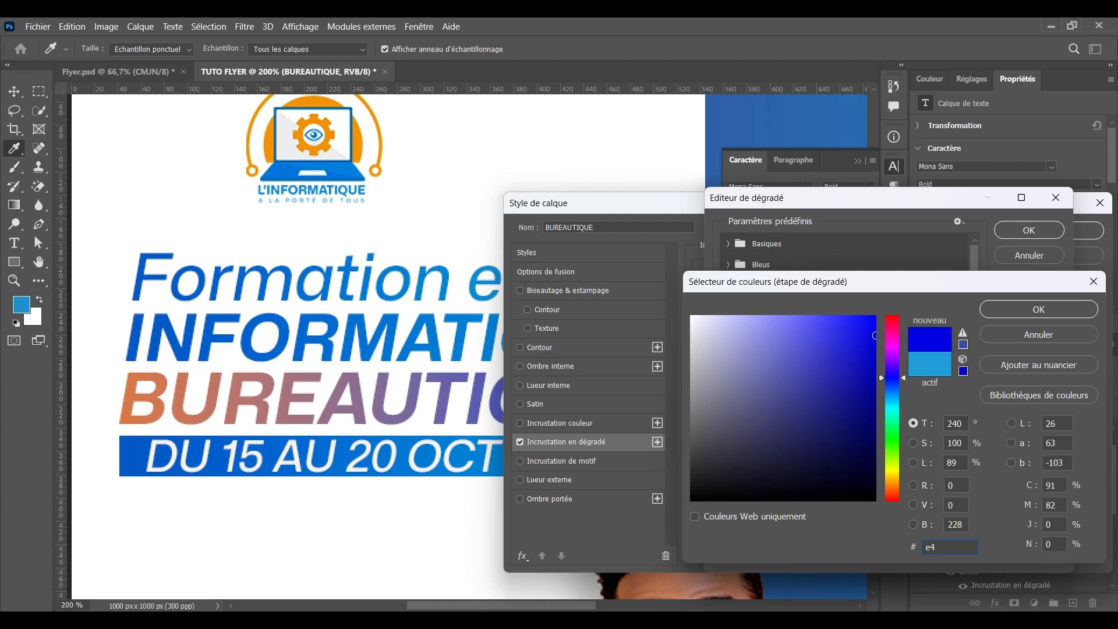
{"action": "type", "text": "1f"}
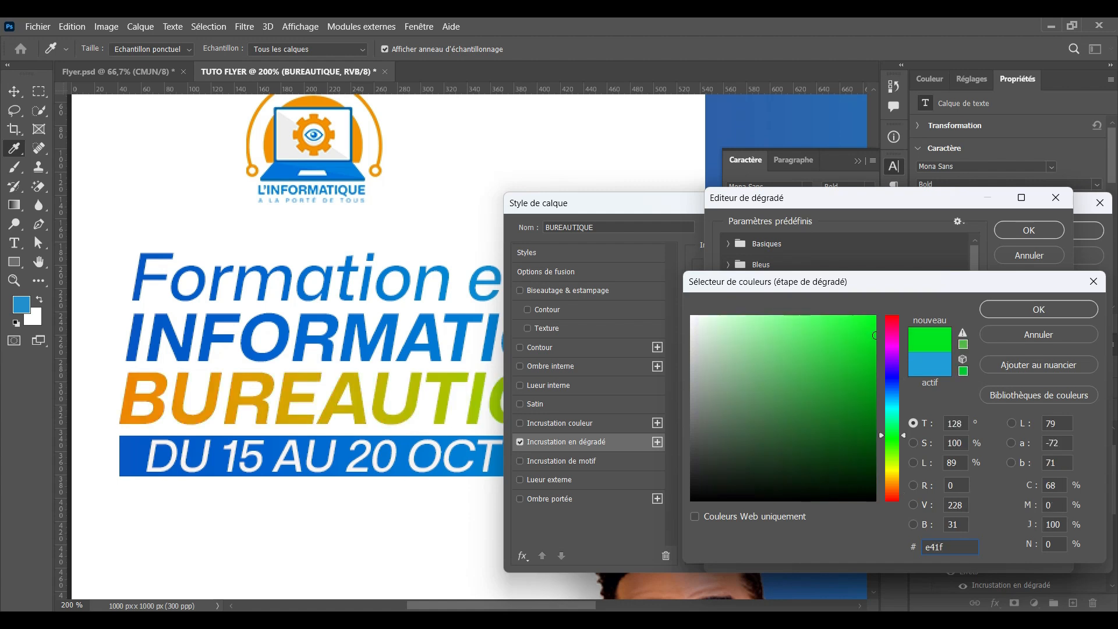
{"action": "type", "text": "1f"}
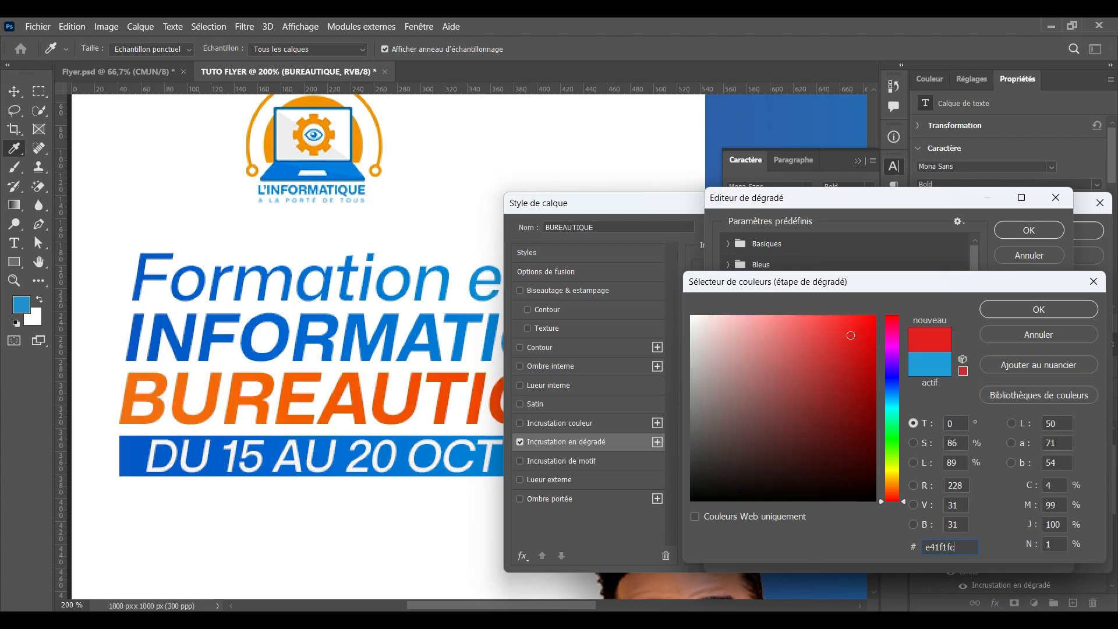
{"action": "type", "text": "c"}
{"action": "key", "text": "Return"}
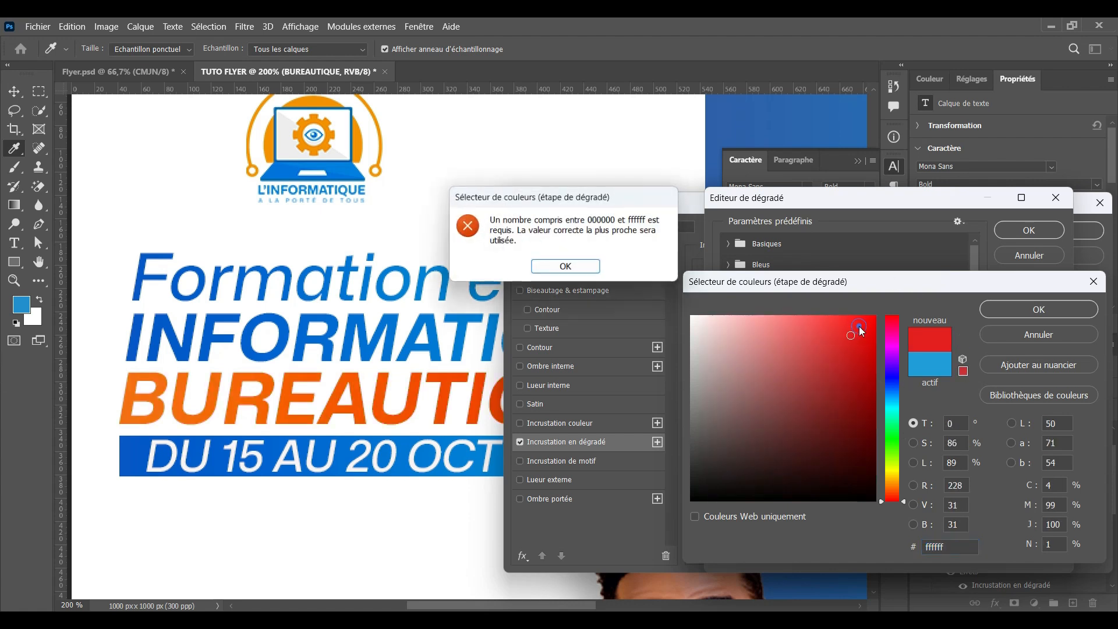
{"action": "key", "text": "Return"}
{"action": "type", "text": "000000"}
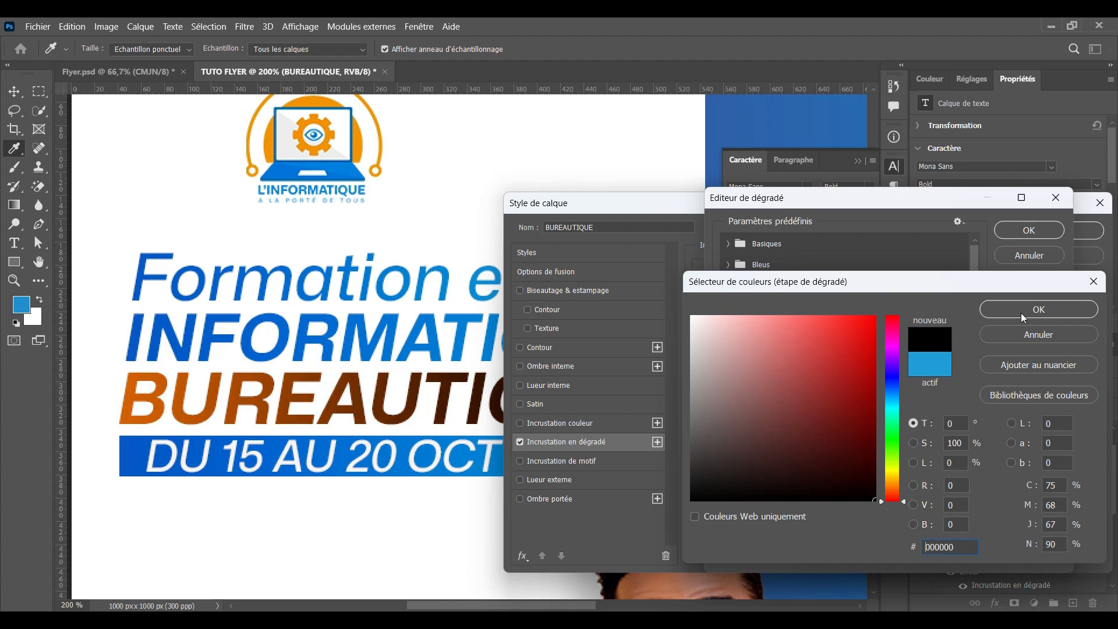
{"action": "left_click", "coordinate": [869, 321]}
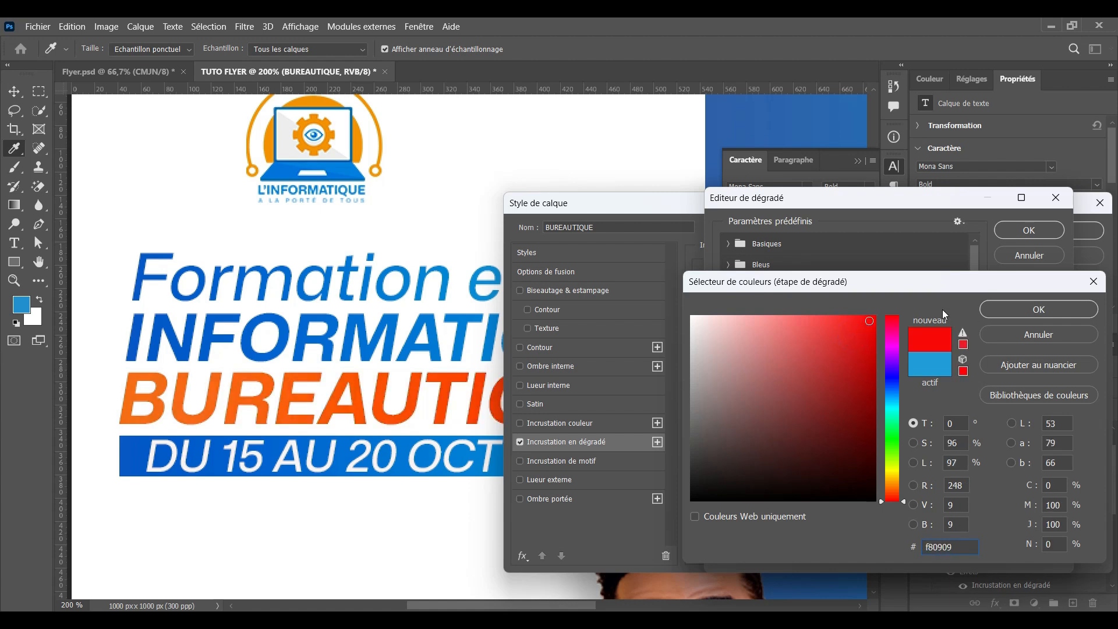
{"action": "left_click_drag", "start_coordinate": [869, 329], "coordinate": [867, 336]}
{"action": "left_click", "coordinate": [1008, 312]}
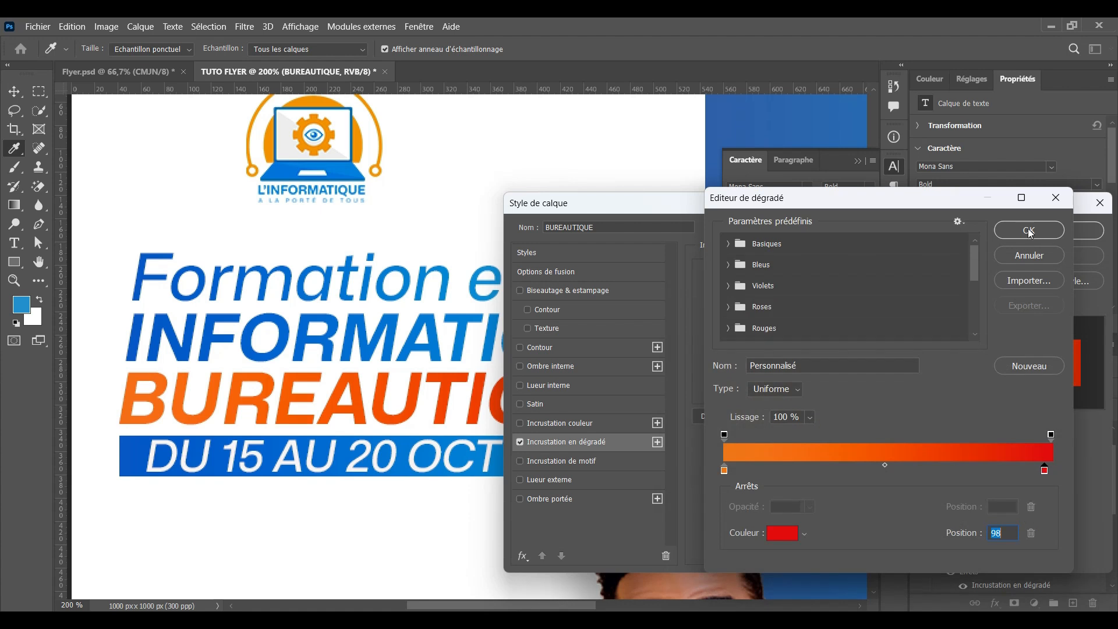
{"action": "left_click_drag", "start_coordinate": [1044, 471], "coordinate": [1054, 470]}
{"action": "left_click", "coordinate": [1029, 232]}
Reverse the gradient so red sits on the left and apply it to BUREAUTIQUE
{"action": "left_click_drag", "start_coordinate": [740, 202], "coordinate": [884, 241]}
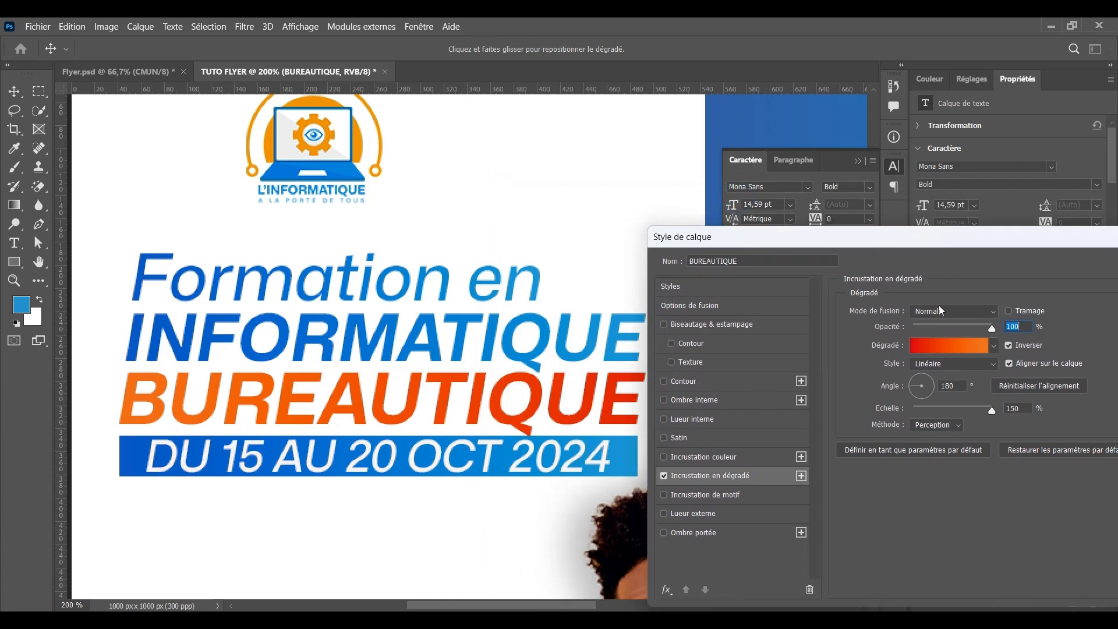
{"action": "left_click", "coordinate": [1009, 347]}
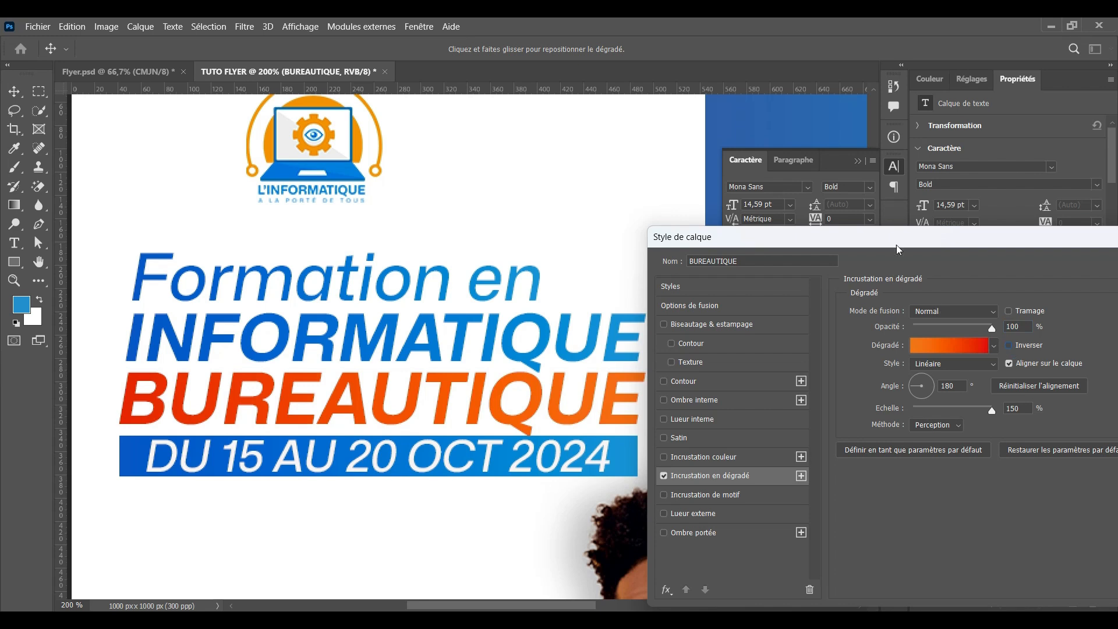
{"action": "left_click_drag", "start_coordinate": [897, 249], "coordinate": [748, 255]}
{"action": "left_click", "coordinate": [1047, 272]}
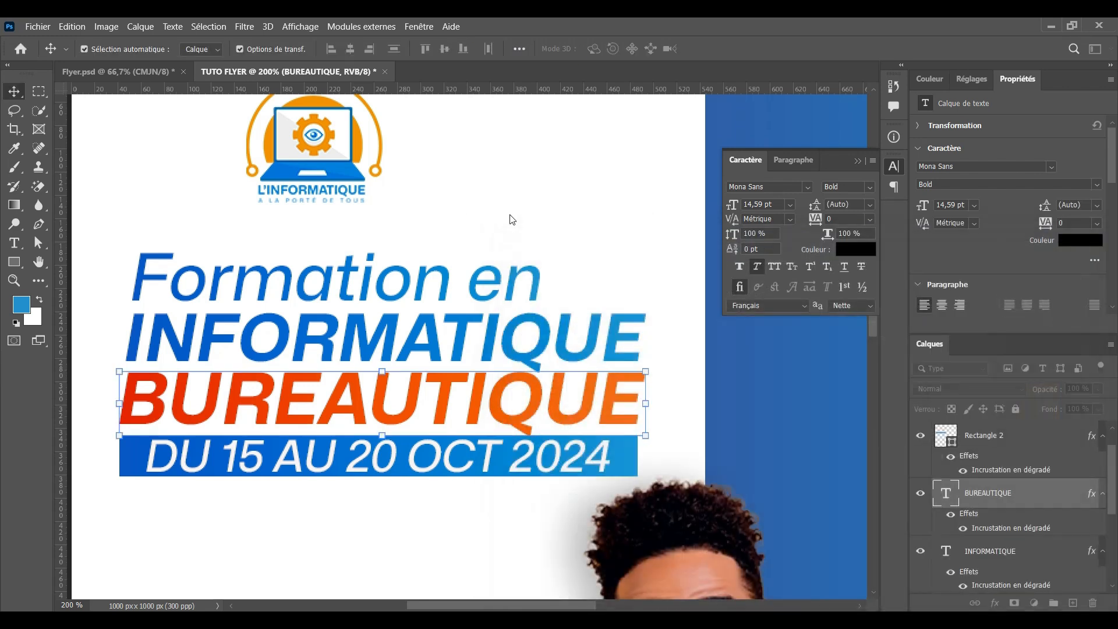
Lock the person's image layer against edits
{"action": "left_click", "coordinate": [449, 561]}
{"action": "left_click_drag", "start_coordinate": [134, 245], "coordinate": [361, 396]}
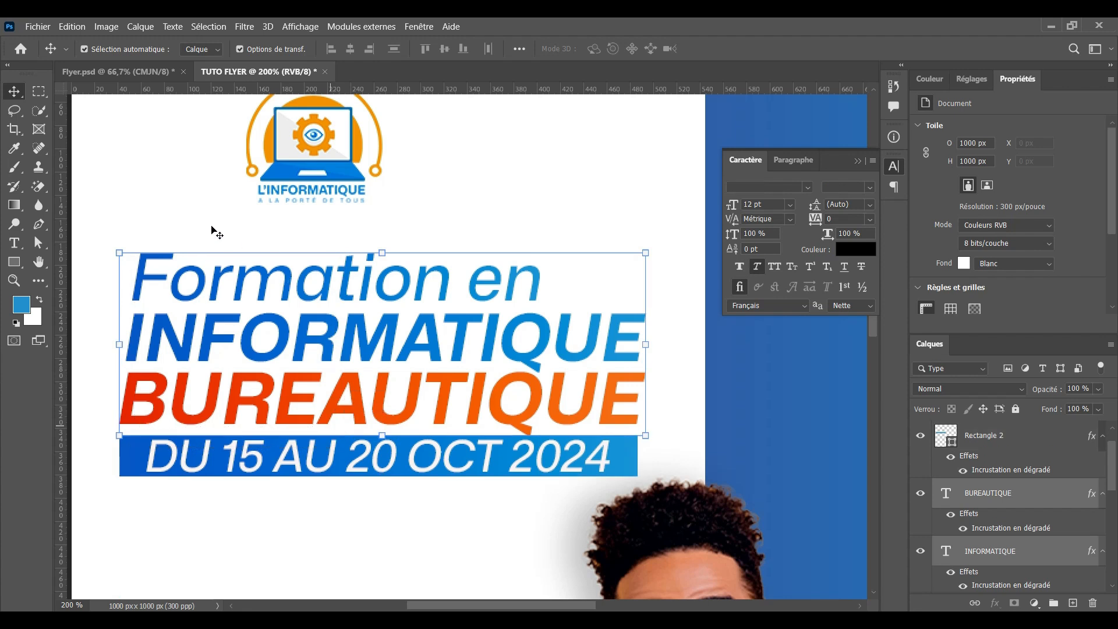
{"action": "scroll", "coordinate": [988, 524], "scroll_direction": "down", "scroll_amount": 5}
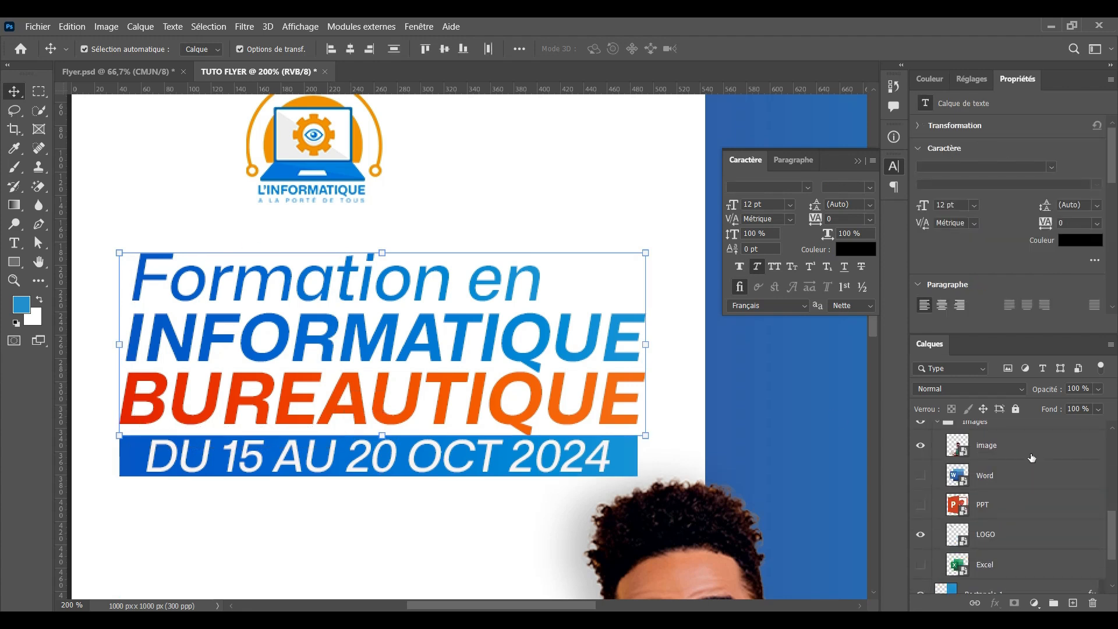
{"action": "left_click", "coordinate": [1031, 457]}
{"action": "left_click", "coordinate": [1015, 409]}
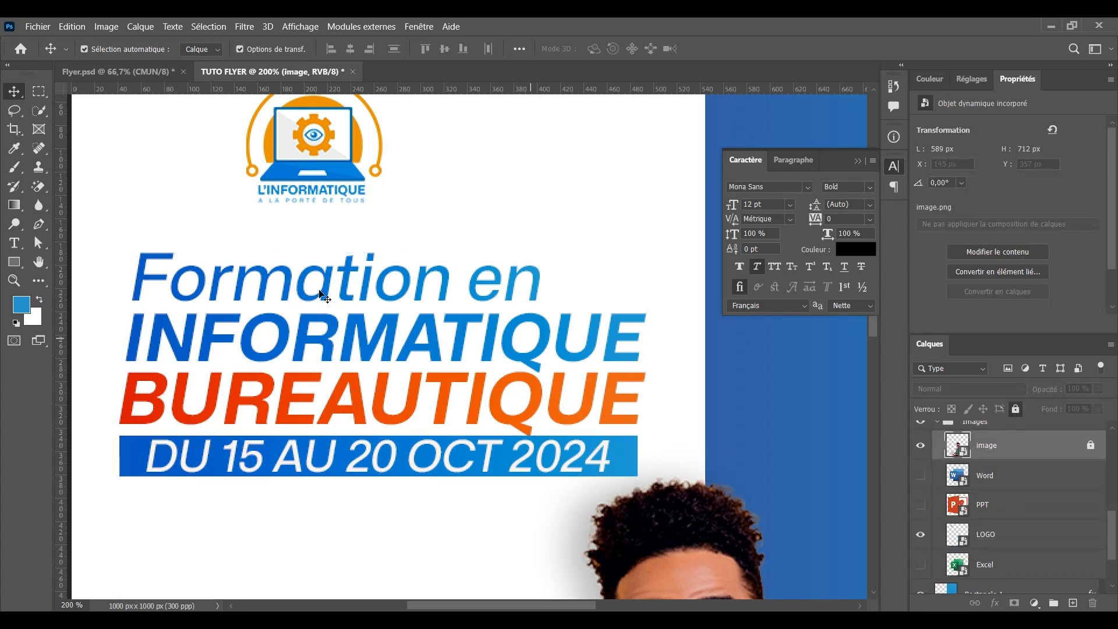
Enlarge the headline block slightly, to about 105%
{"action": "left_click_drag", "start_coordinate": [122, 235], "coordinate": [417, 484]}
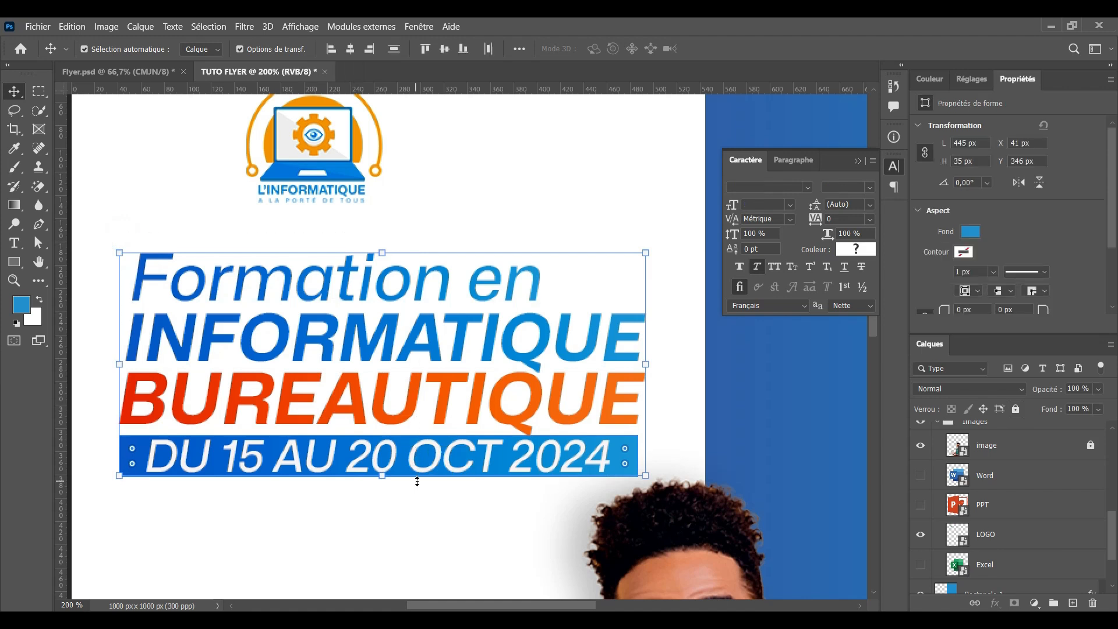
{"action": "key", "text": "ctrl+1"}
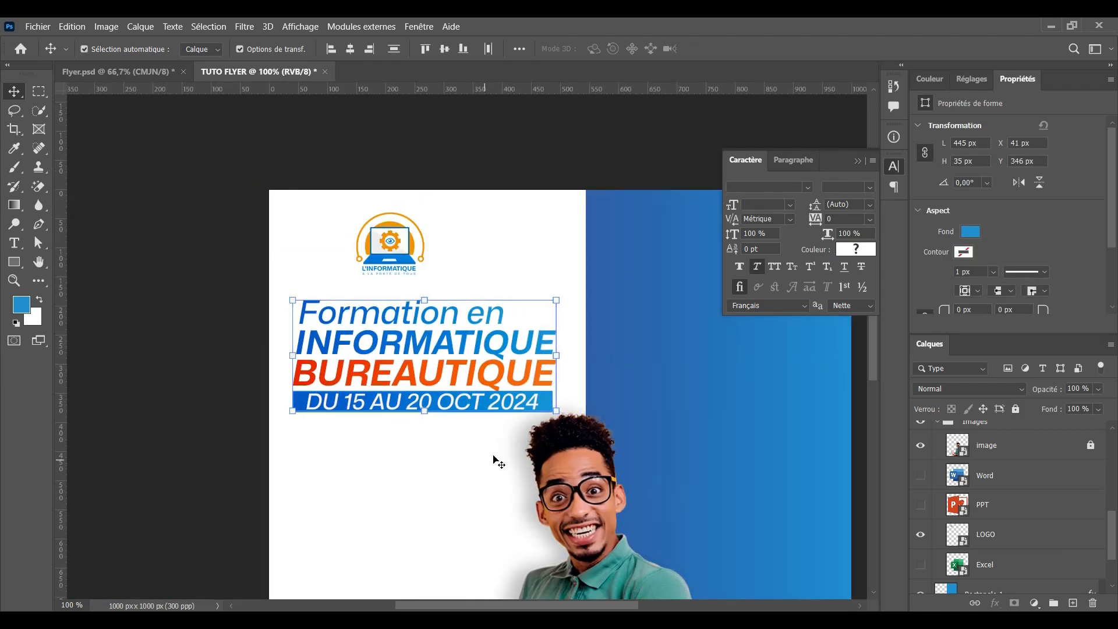
{"action": "left_click_drag", "start_coordinate": [556, 411], "coordinate": [572, 424]}
{"action": "scroll", "coordinate": [572, 423], "scroll_direction": "down", "scroll_amount": 2}
{"action": "left_click", "coordinate": [833, 49]}
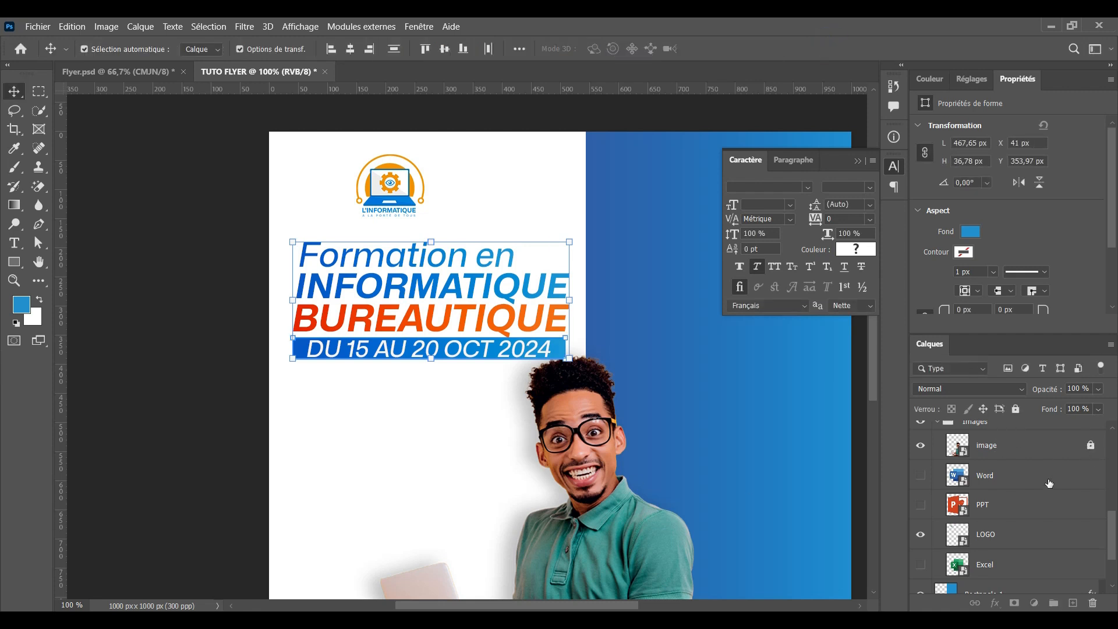
Collapse the Images group and move it to the top of the layer stack
{"action": "scroll", "coordinate": [1048, 483], "scroll_direction": "up", "scroll_amount": 2}
{"action": "left_click", "coordinate": [936, 482]}
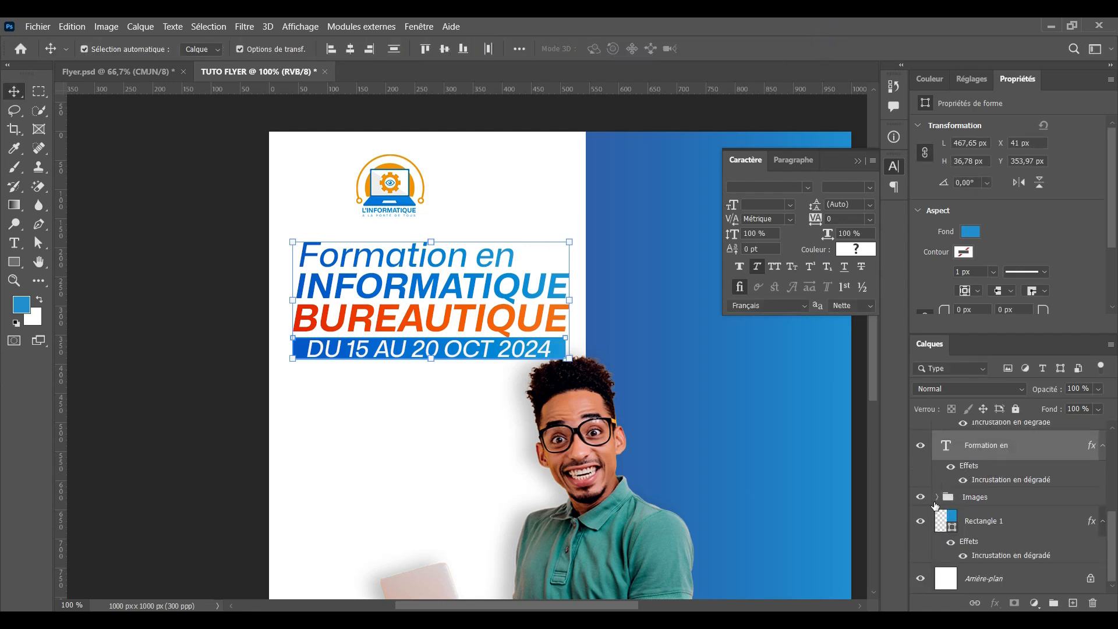
{"action": "left_click", "coordinate": [996, 496]}
{"action": "scroll", "coordinate": [1012, 513], "scroll_direction": "up", "scroll_amount": 2}
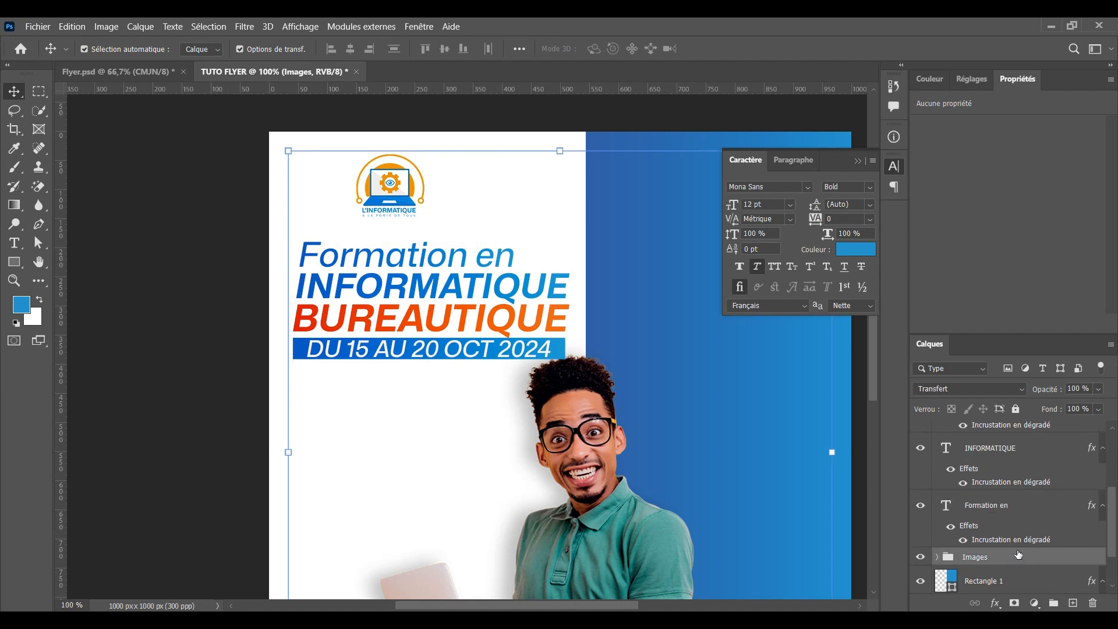
{"action": "left_click_drag", "start_coordinate": [1019, 558], "coordinate": [994, 432]}
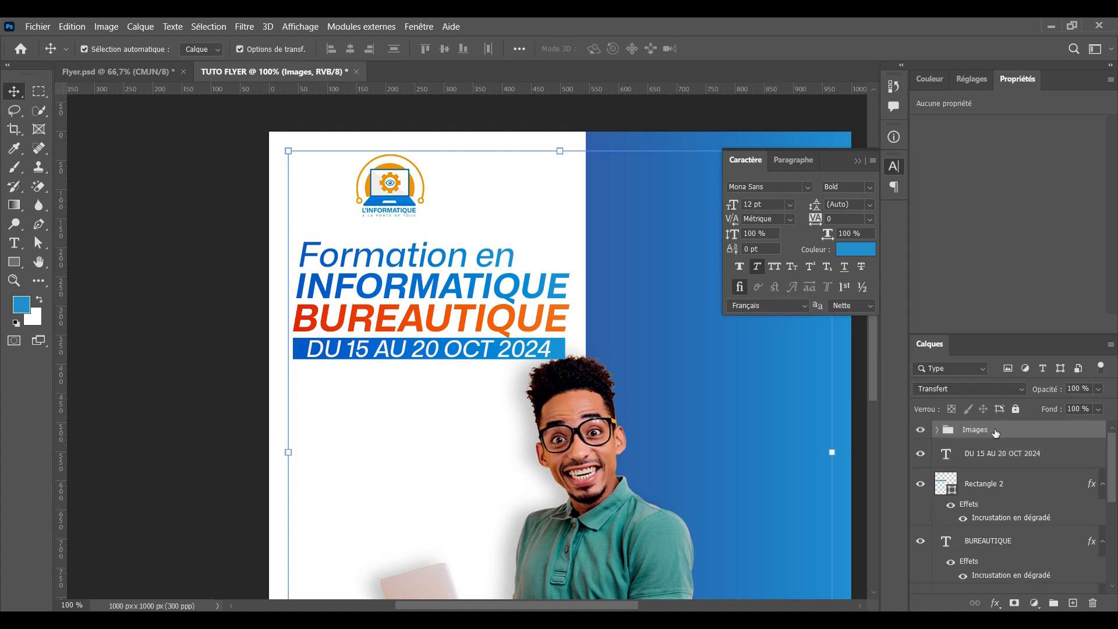
Lock the Images group and the photo of the man in place
{"action": "left_click", "coordinate": [194, 310]}
{"action": "left_click", "coordinate": [937, 430]}
{"action": "left_click", "coordinate": [1015, 409]}
{"action": "left_click_drag", "start_coordinate": [281, 226], "coordinate": [576, 345]}
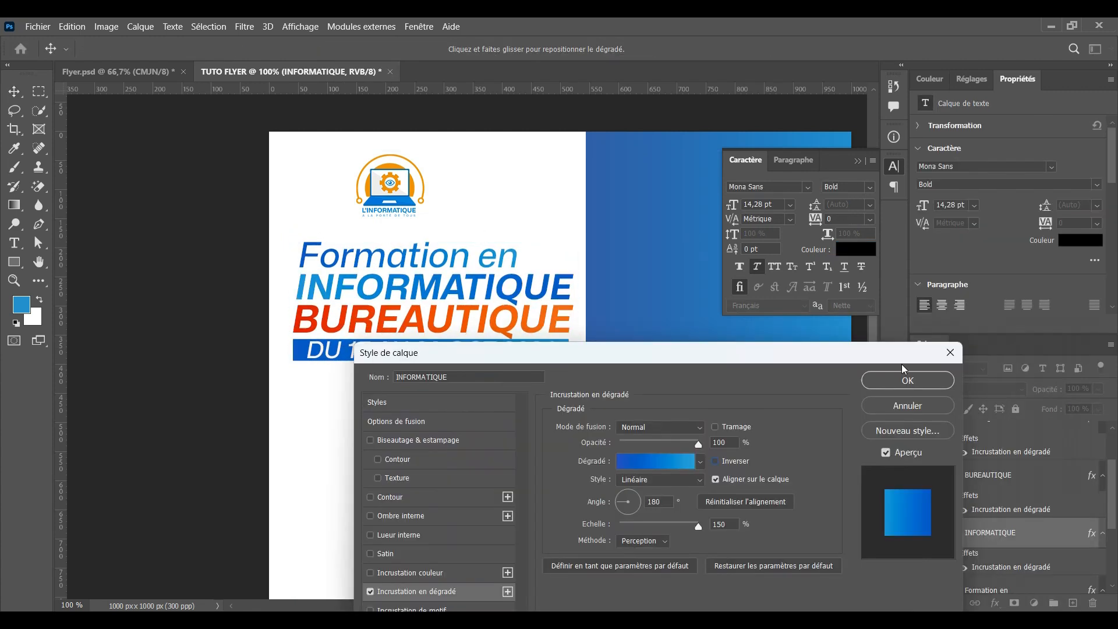
{"action": "left_click", "coordinate": [879, 380]}
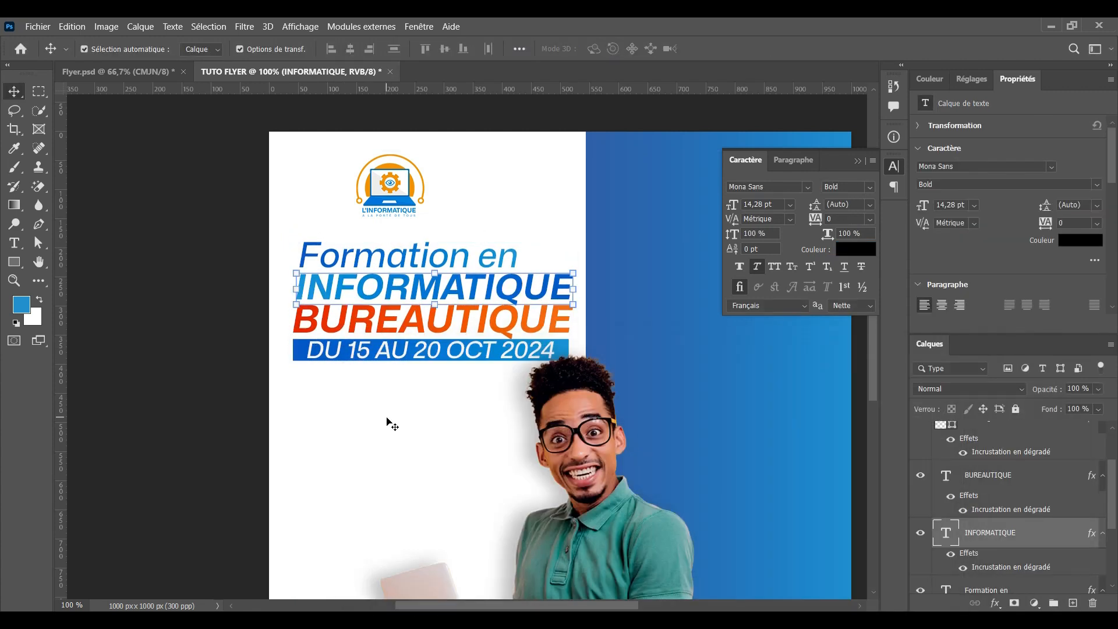
{"action": "key", "text": "ctrl+minus"}
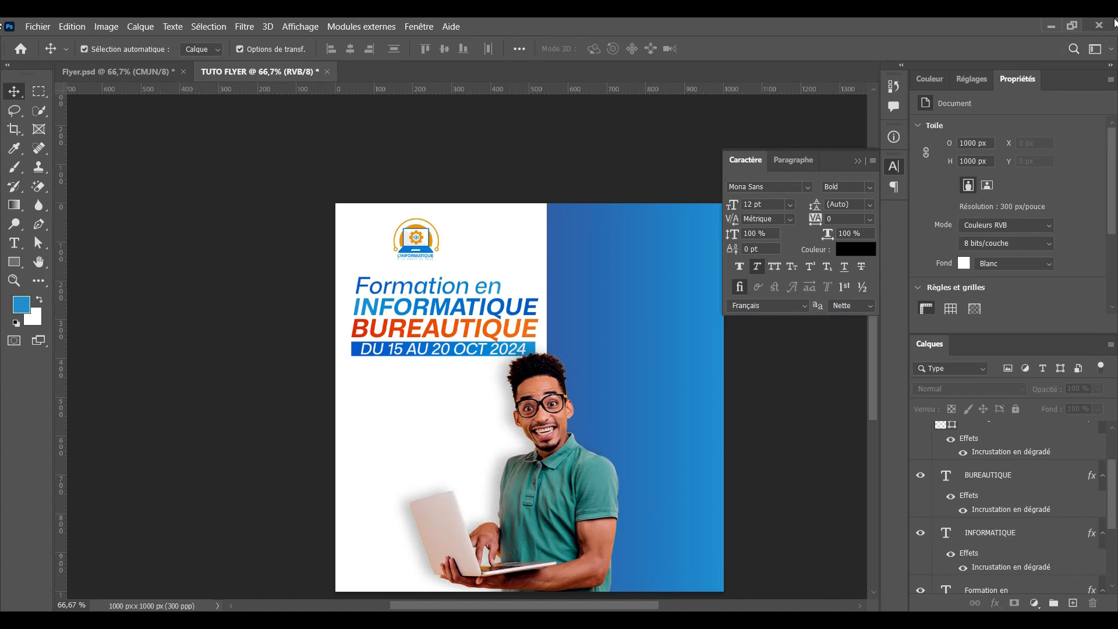
{"action": "left_click_drag", "start_coordinate": [499, 392], "coordinate": [433, 425]}
{"action": "left_click_drag", "start_coordinate": [186, 197], "coordinate": [322, 337]}
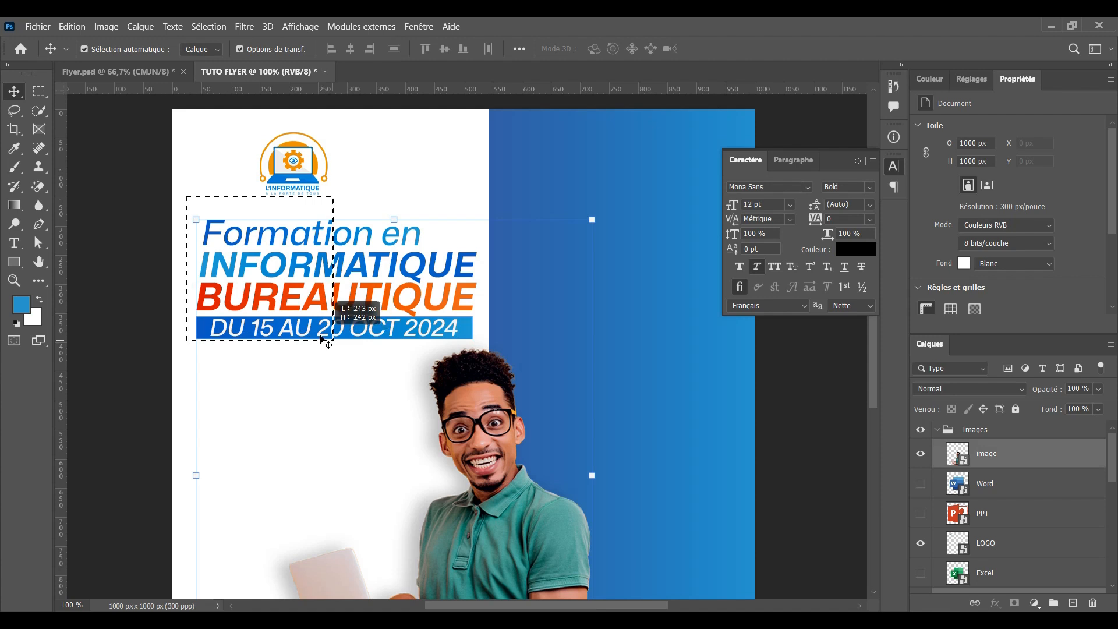
{"action": "left_click", "coordinate": [1042, 455]}
{"action": "left_click", "coordinate": [1015, 409]}
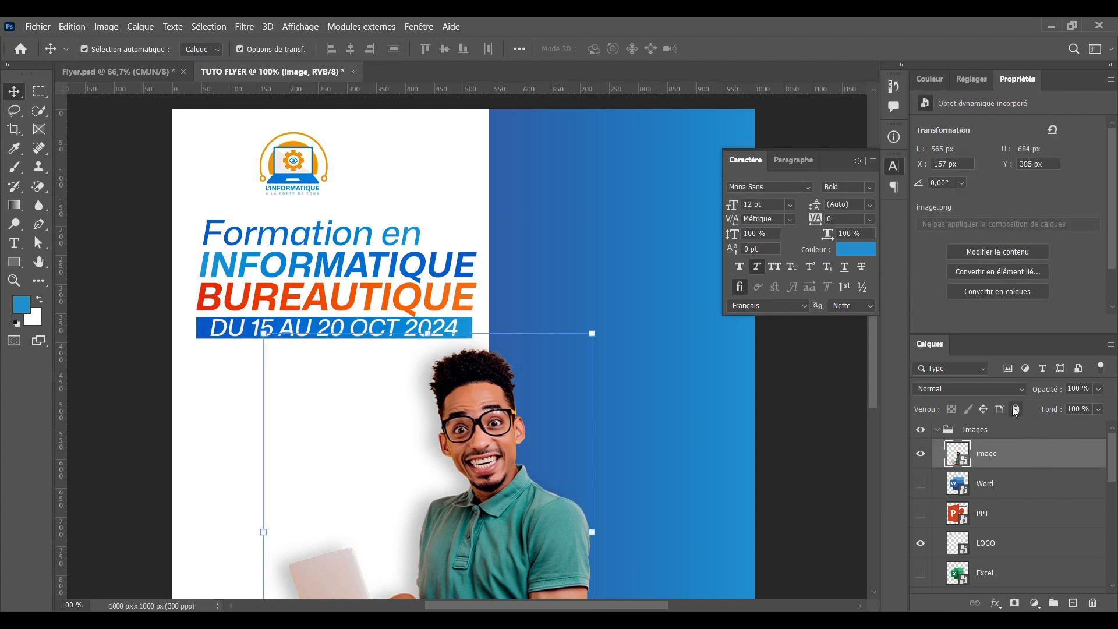
{"action": "key", "text": "ctrl+minus"}
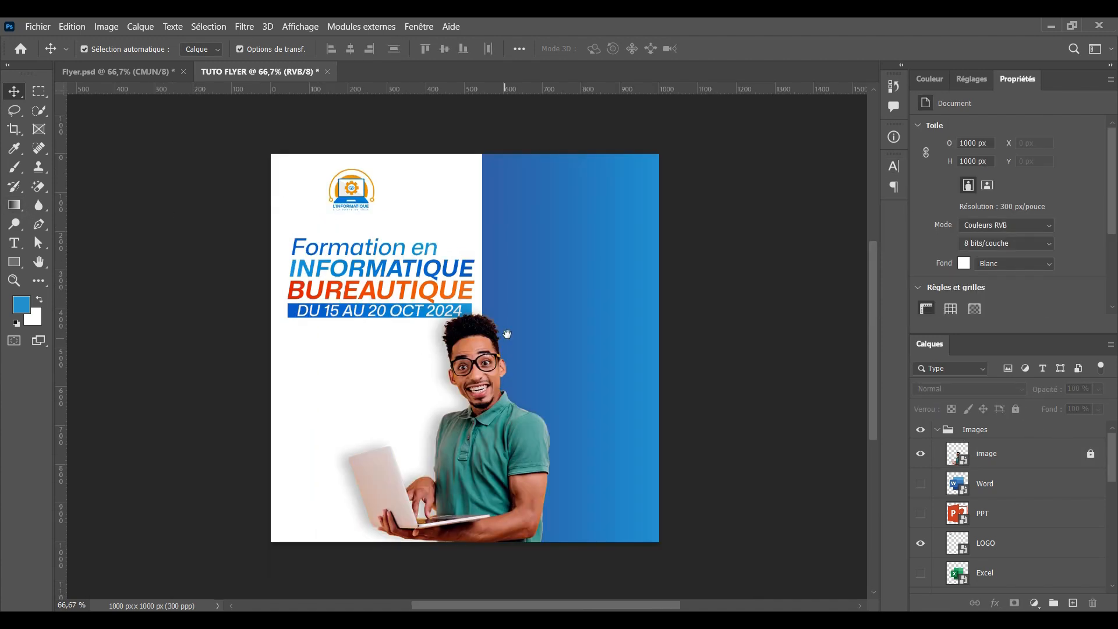
{"action": "left_click_drag", "start_coordinate": [506, 329], "coordinate": [498, 336]}
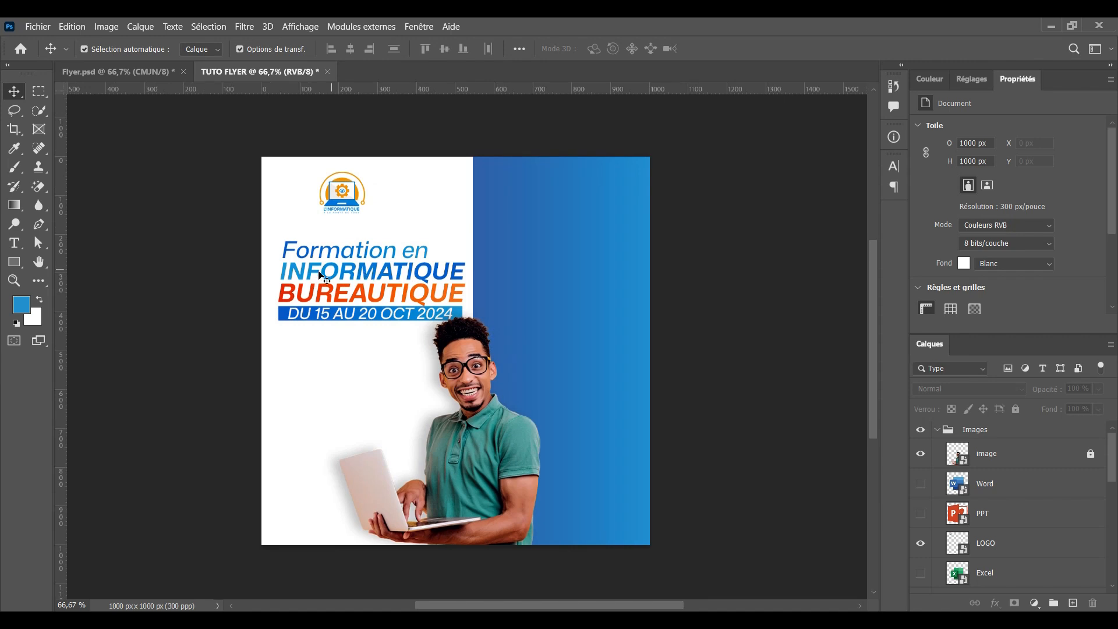
Scale the headline block to about 98%, nudge it left, and add a vertical margin guide
{"action": "left_click_drag", "start_coordinate": [309, 226], "coordinate": [463, 285]}
{"action": "key", "text": "ctrl+t"}
{"action": "key", "text": "Left"}
{"action": "key", "text": "Left"}
{"action": "key", "text": "Left"}
{"action": "key", "text": "Left"}
{"action": "key", "text": "Left"}
{"action": "key", "text": "Left"}
{"action": "left_click", "coordinate": [834, 49]}
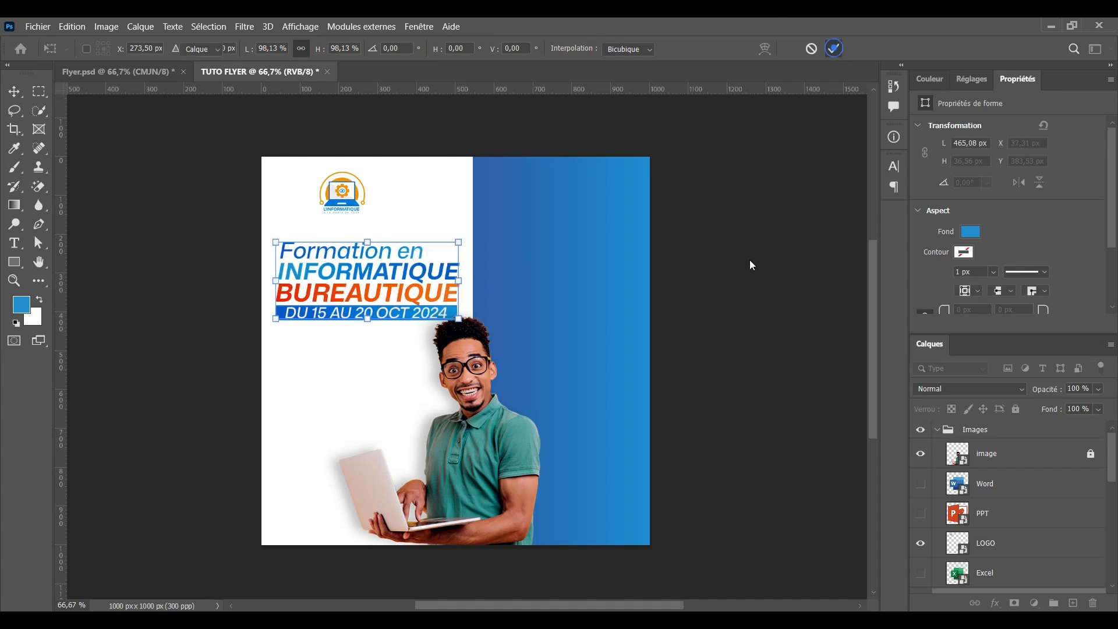
{"action": "left_click", "coordinate": [750, 259]}
{"action": "left_click_drag", "start_coordinate": [67, 246], "coordinate": [635, 212]}
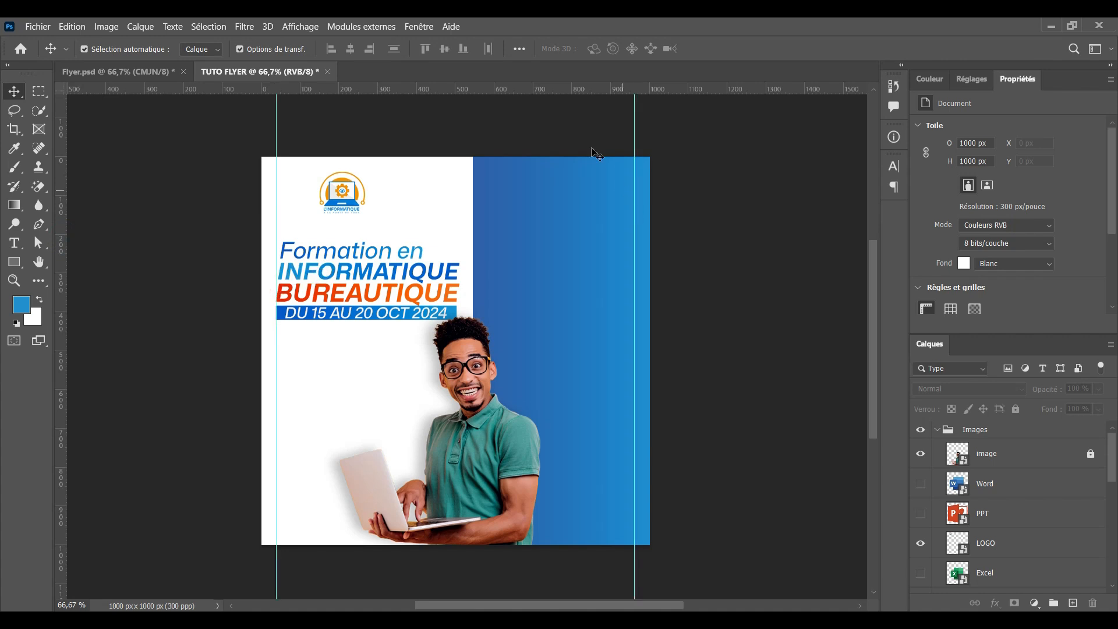
Add a horizontal guide near the top of the flyer
{"action": "left_click_drag", "start_coordinate": [548, 94], "coordinate": [549, 201]}
{"action": "scroll", "coordinate": [473, 351], "scroll_direction": "up", "scroll_amount": 1}
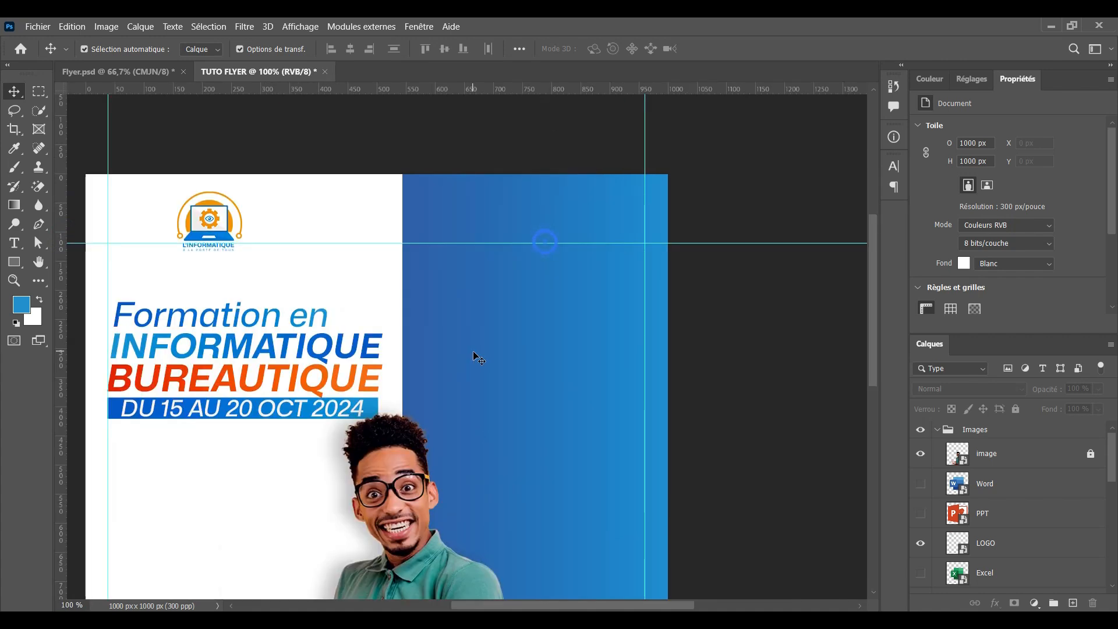
{"action": "scroll", "coordinate": [472, 350], "scroll_direction": "up", "scroll_amount": 1}
{"action": "left_click_drag", "start_coordinate": [548, 294], "coordinate": [540, 312]}
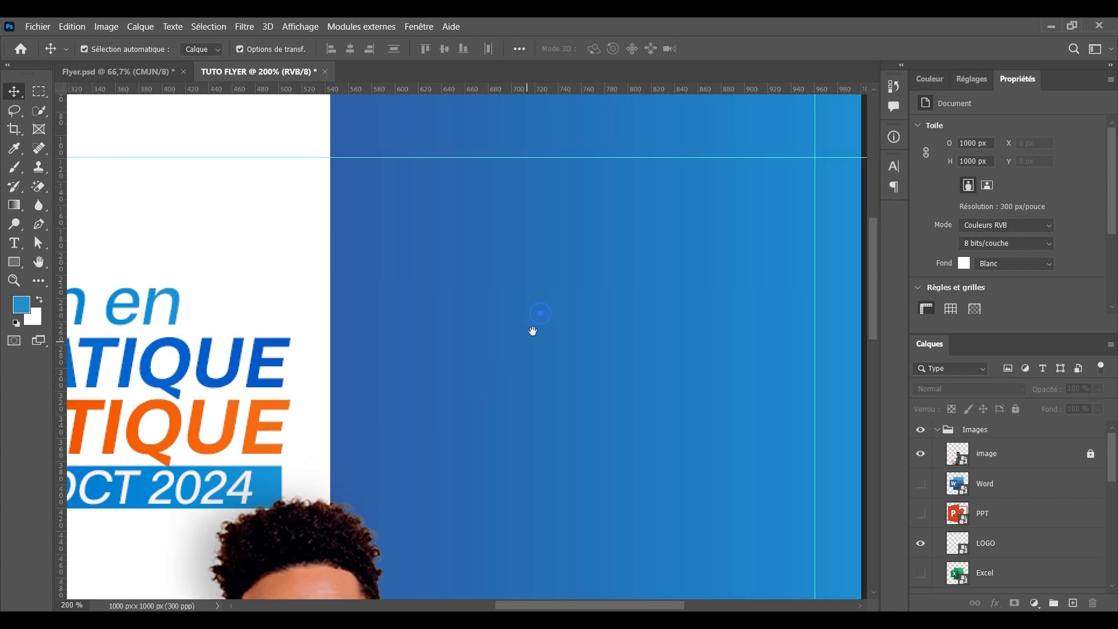
Draw a 395 × 46 px blue rectangle across the top of the blue panel
{"action": "left_click", "coordinate": [16, 266]}
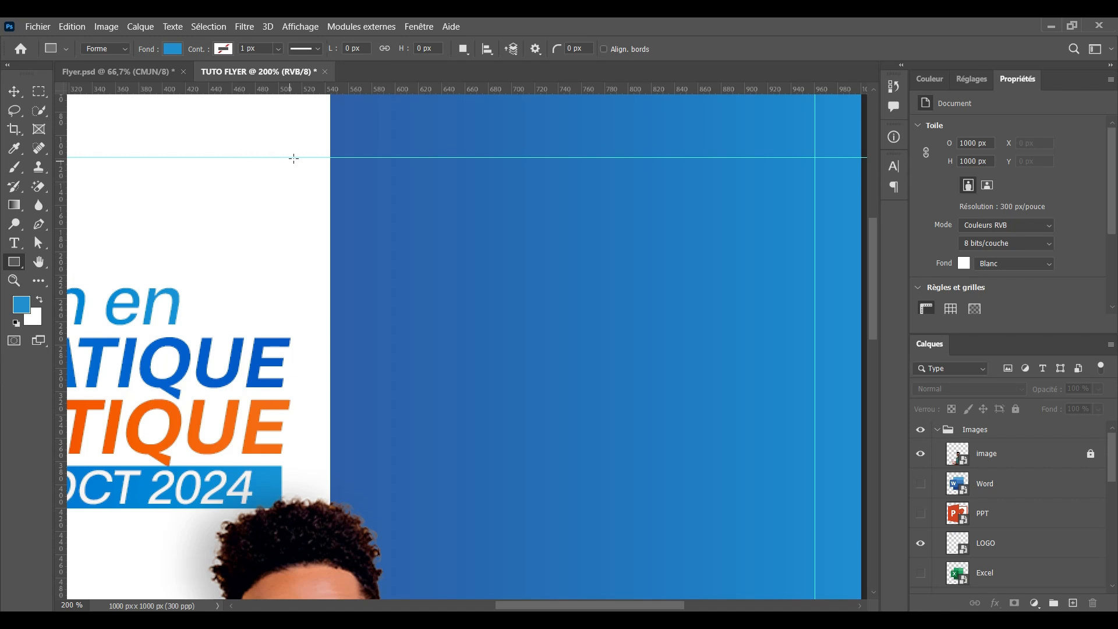
{"action": "left_click_drag", "start_coordinate": [279, 156], "coordinate": [737, 209]}
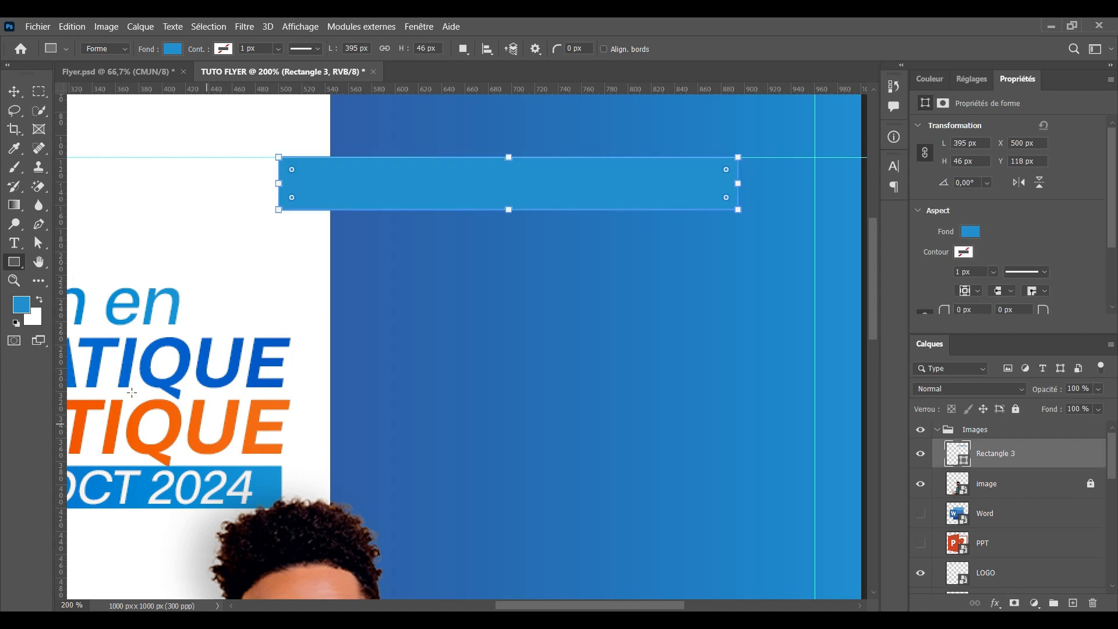
{"action": "left_click", "coordinate": [14, 92]}
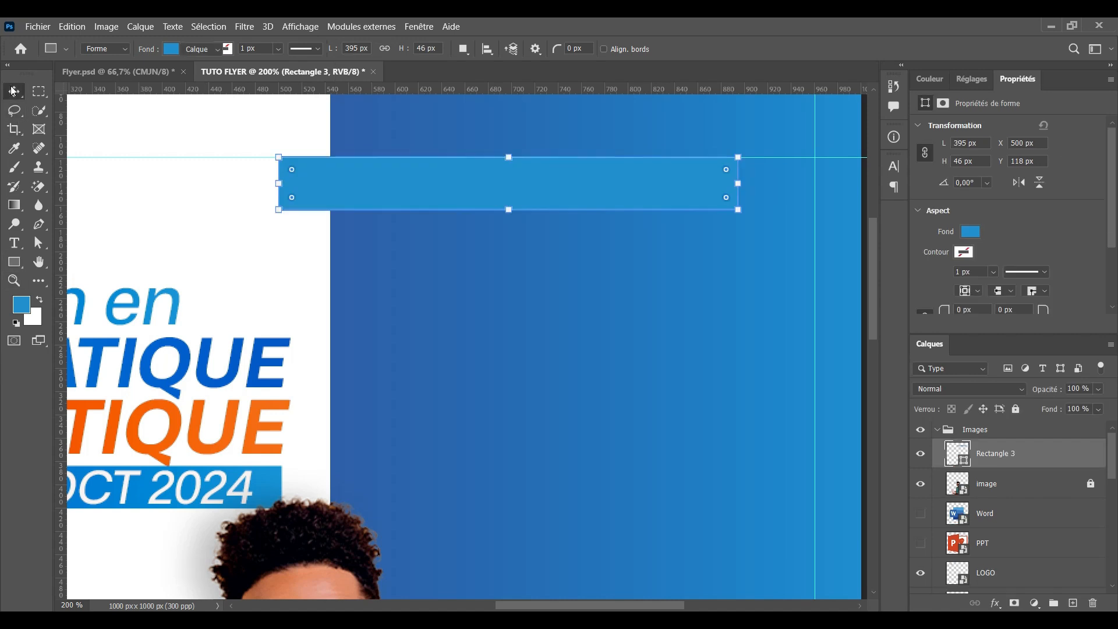
Copy the layer style from the BUREAUTIQUE headline layer
{"action": "left_click", "coordinate": [169, 442]}
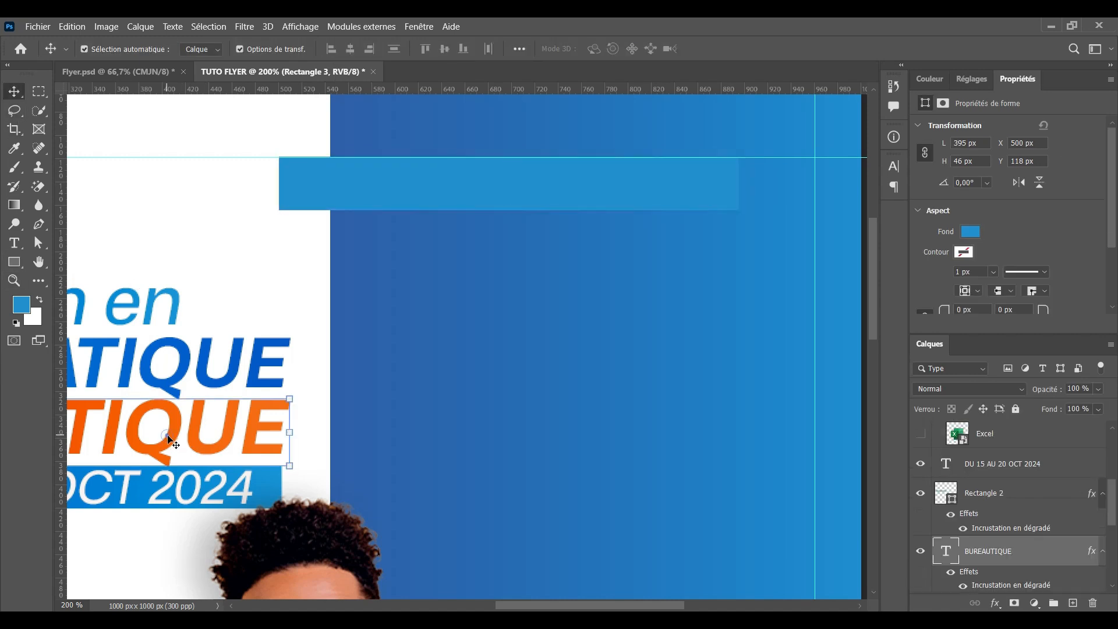
{"action": "right_click", "coordinate": [1028, 555]}
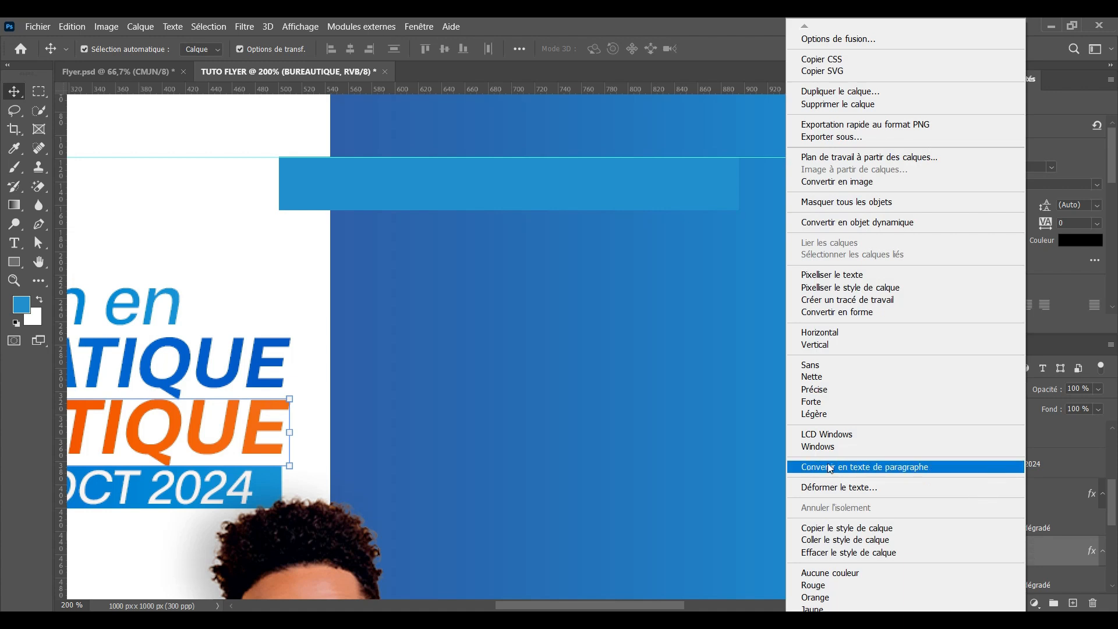
{"action": "left_click", "coordinate": [848, 529]}
Paste the gradient style onto Rectangle 3 and check the resulting orange bar
{"action": "left_click", "coordinate": [436, 187]}
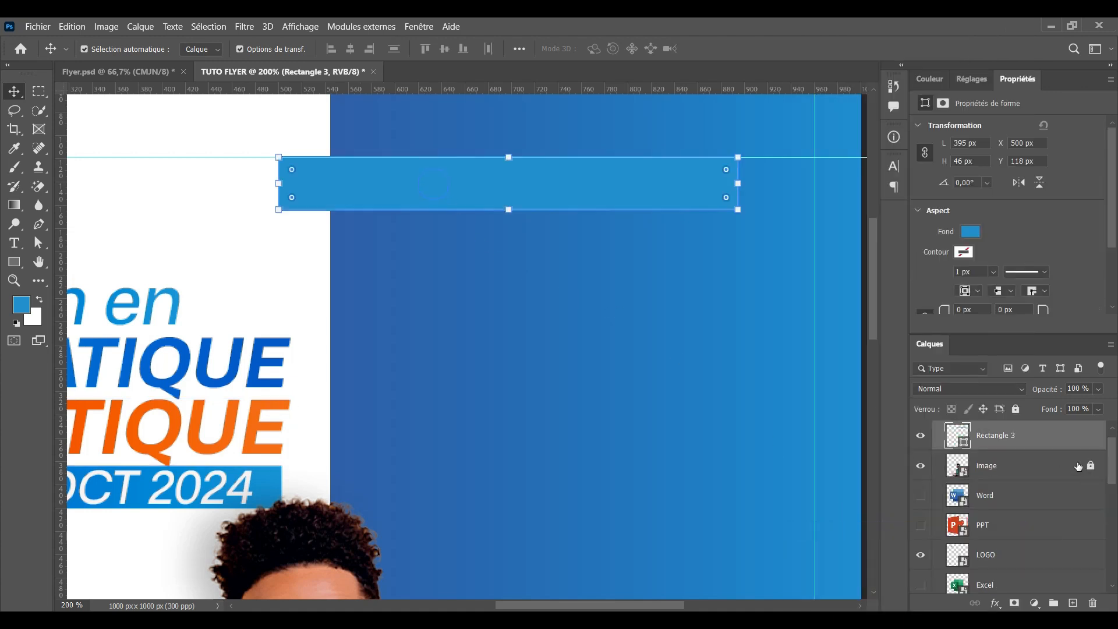
{"action": "right_click", "coordinate": [1048, 434]}
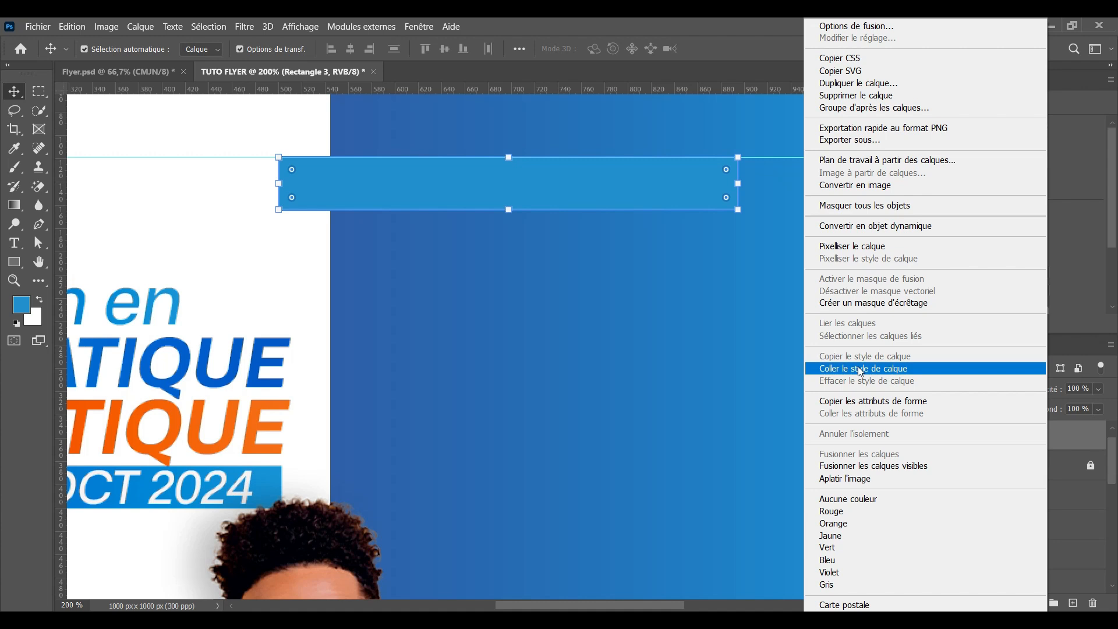
{"action": "left_click", "coordinate": [857, 366]}
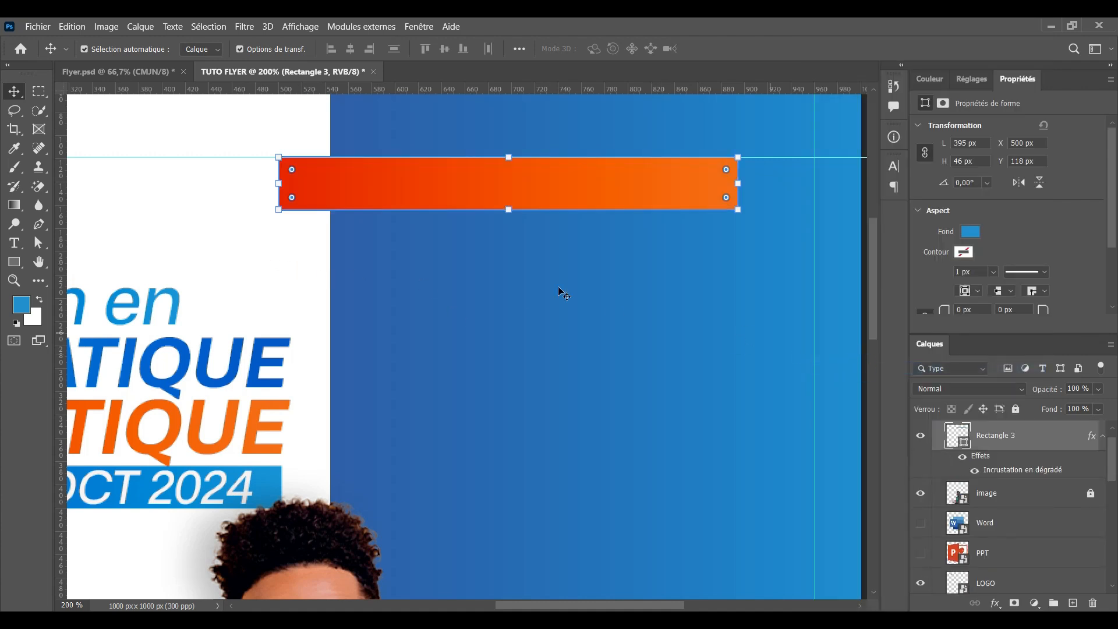
{"action": "left_click", "coordinate": [300, 273]}
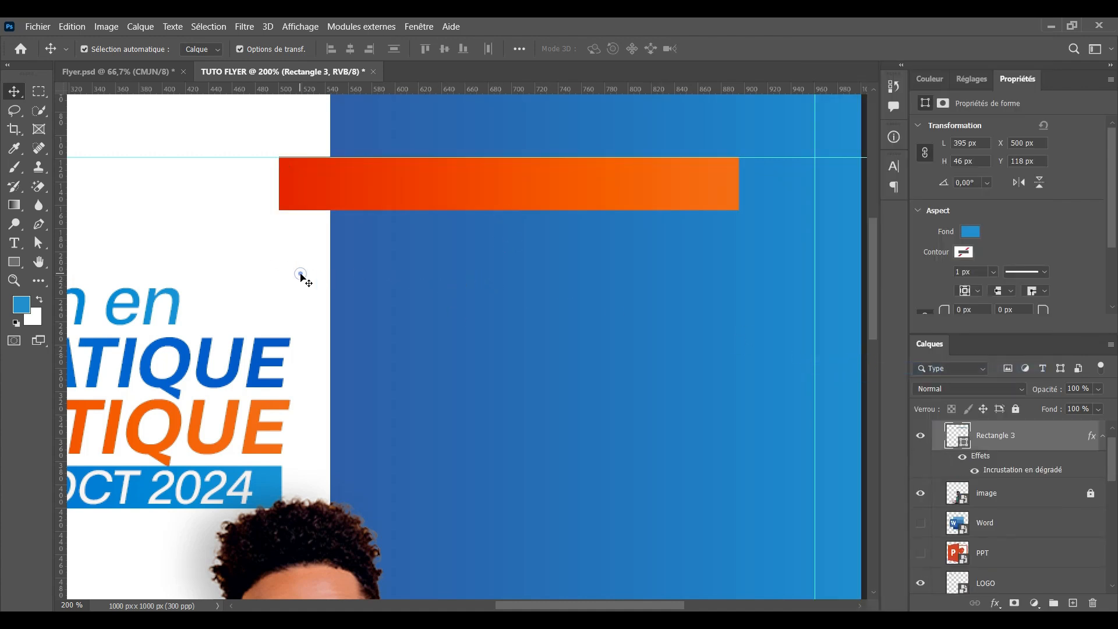
{"action": "left_click", "coordinate": [319, 207]}
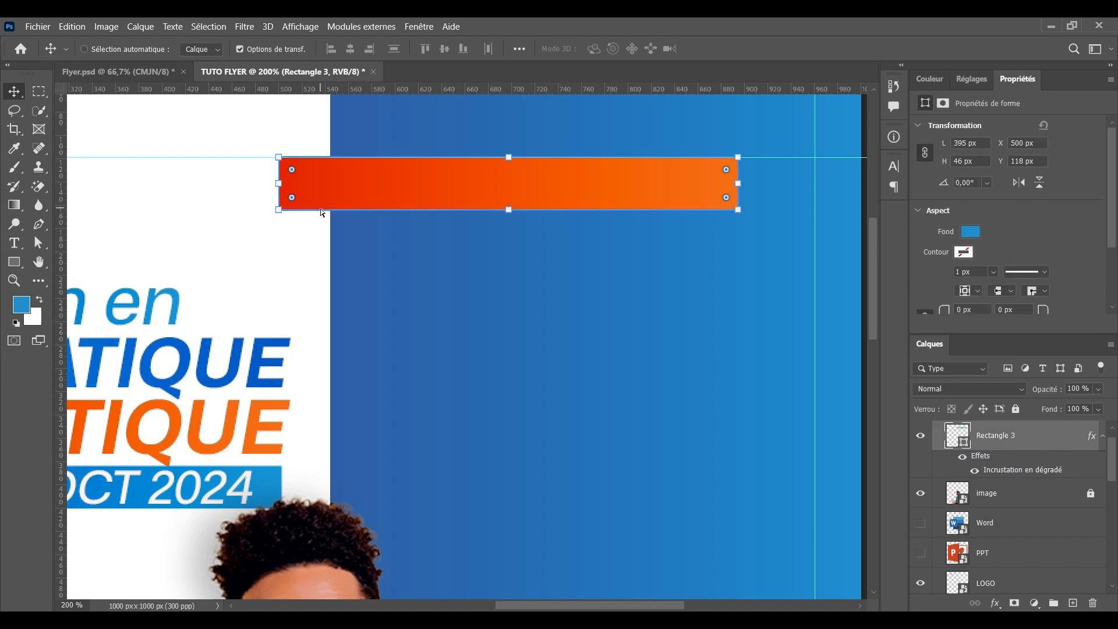
{"action": "key", "text": "ctrl+minus"}
{"action": "key", "text": "ctrl+minus"}
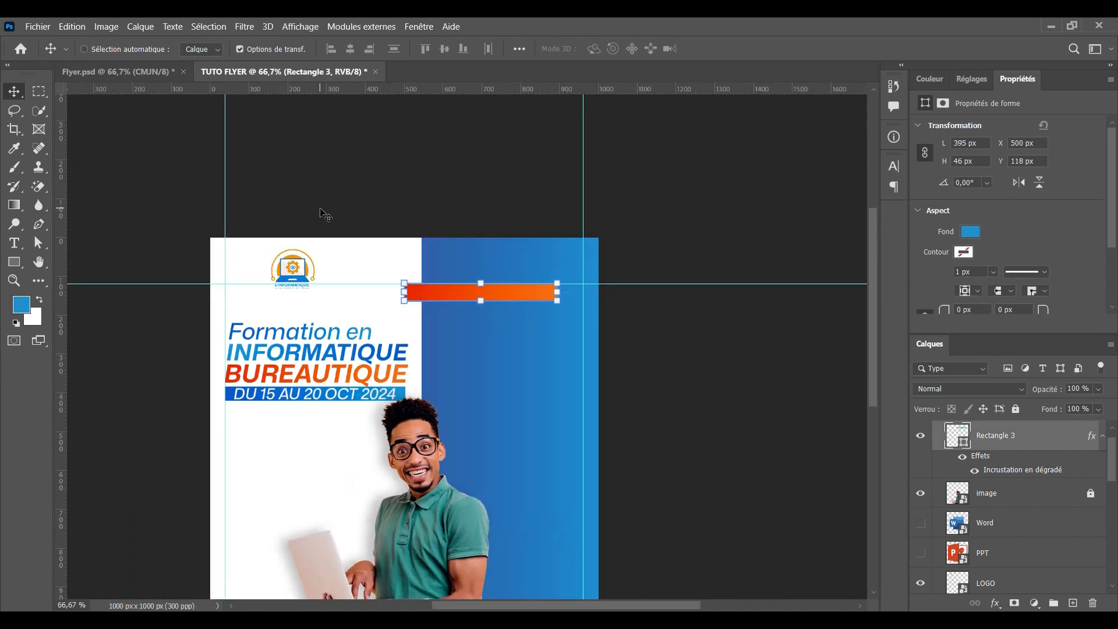
{"action": "left_click", "coordinate": [633, 377]}
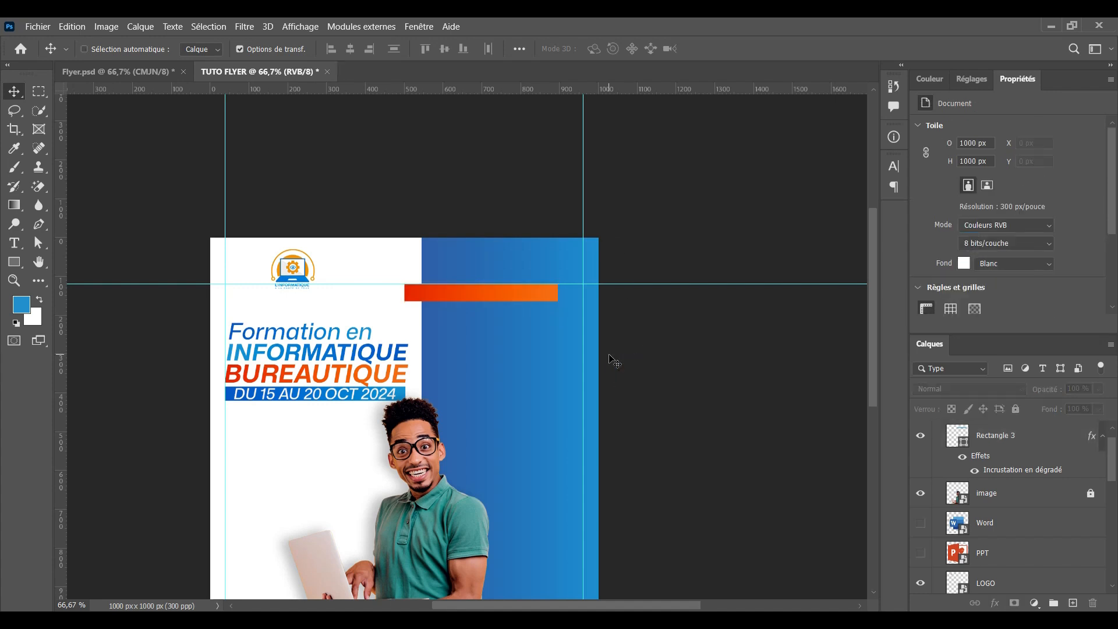
{"action": "key", "text": "ctrl+plus"}
{"action": "key", "text": "ctrl+plus"}
Stretch the orange bar to 51 px tall and shift it to the right
{"action": "left_click", "coordinate": [553, 198]}
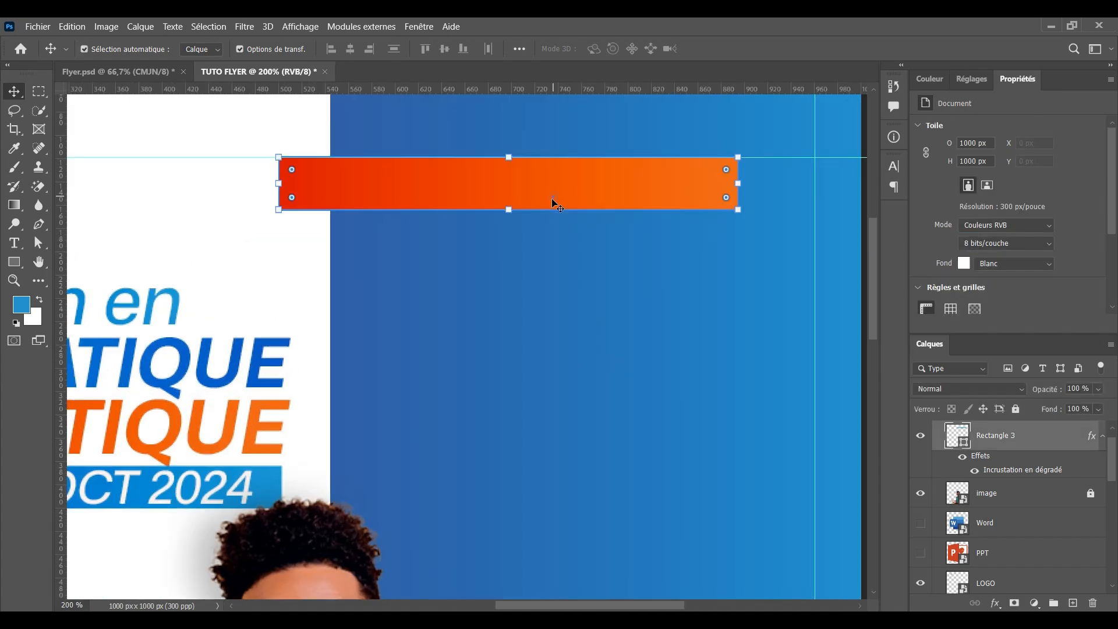
{"action": "left_click", "coordinate": [511, 213]}
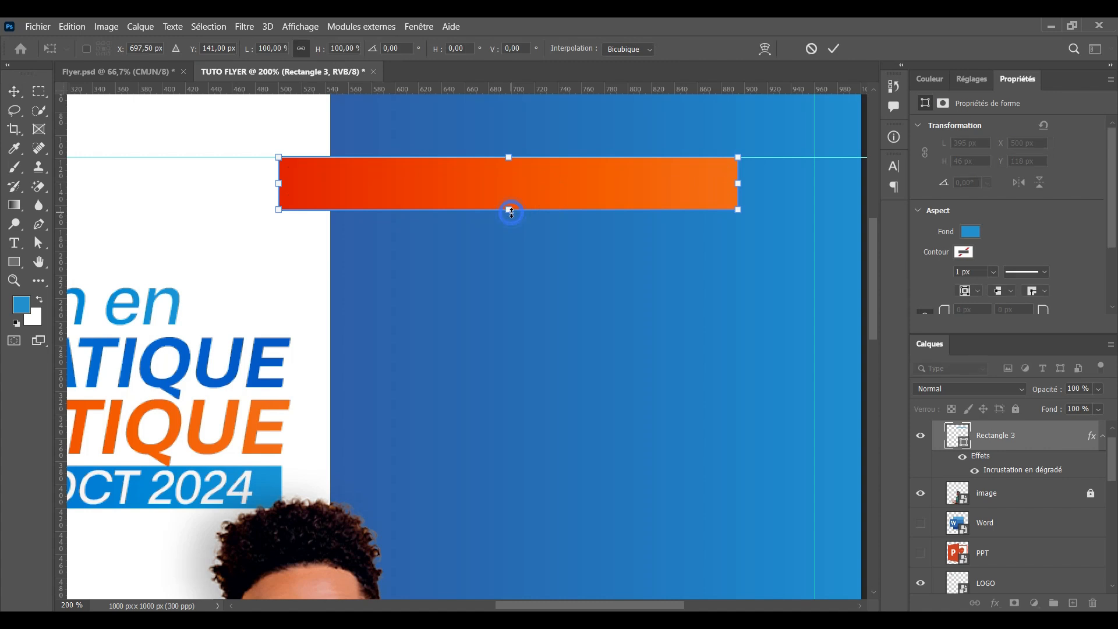
{"action": "left_click_drag", "start_coordinate": [511, 212], "coordinate": [511, 219]}
{"action": "left_click", "coordinate": [835, 48]}
{"action": "left_click_drag", "start_coordinate": [625, 191], "coordinate": [698, 190]}
{"action": "key", "text": "ctrl+minus"}
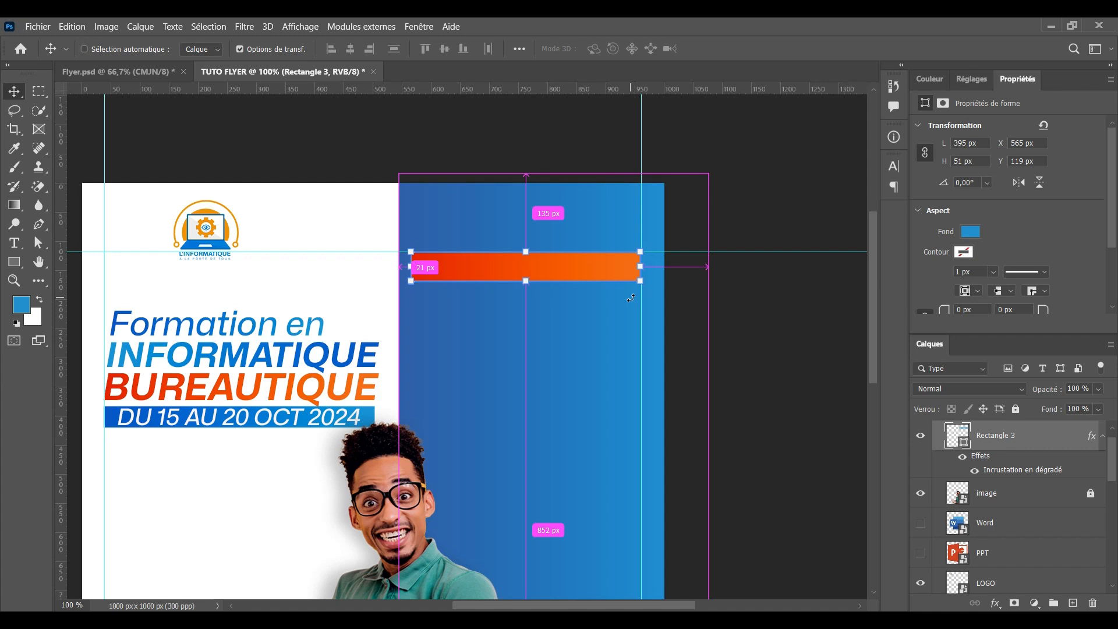
{"action": "key", "text": "ctrl+plus"}
{"action": "key", "text": "ctrl+minus"}
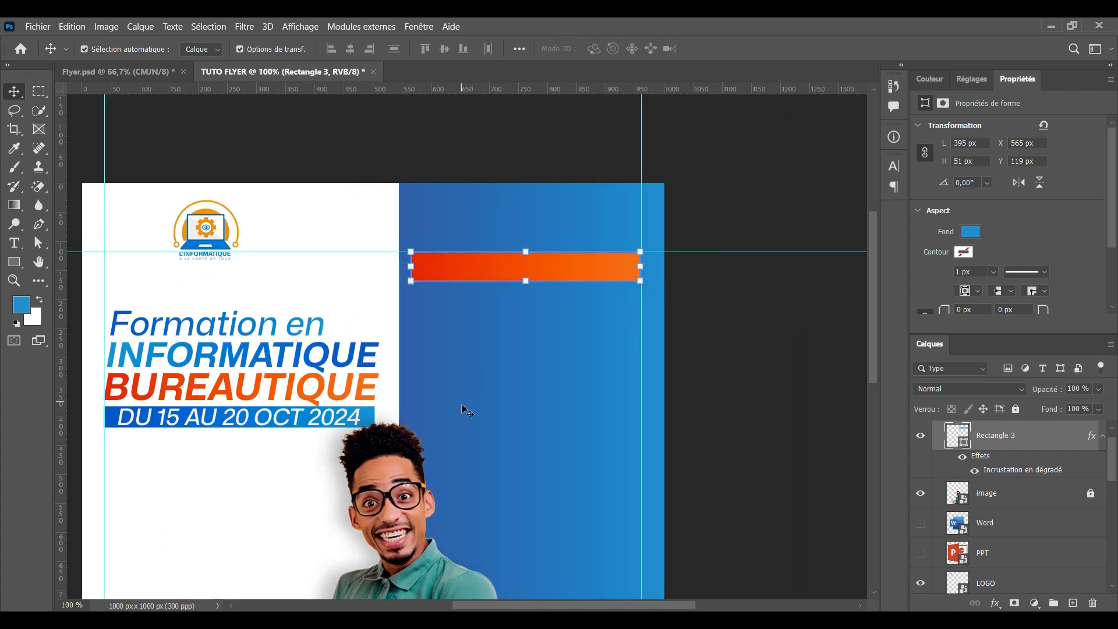
Narrow the blue panel to 500 px from the left and extend the bar's left end
{"action": "left_click", "coordinate": [462, 406]}
{"action": "left_click_drag", "start_coordinate": [398, 479], "coordinate": [425, 480]}
{"action": "left_click", "coordinate": [833, 48]}
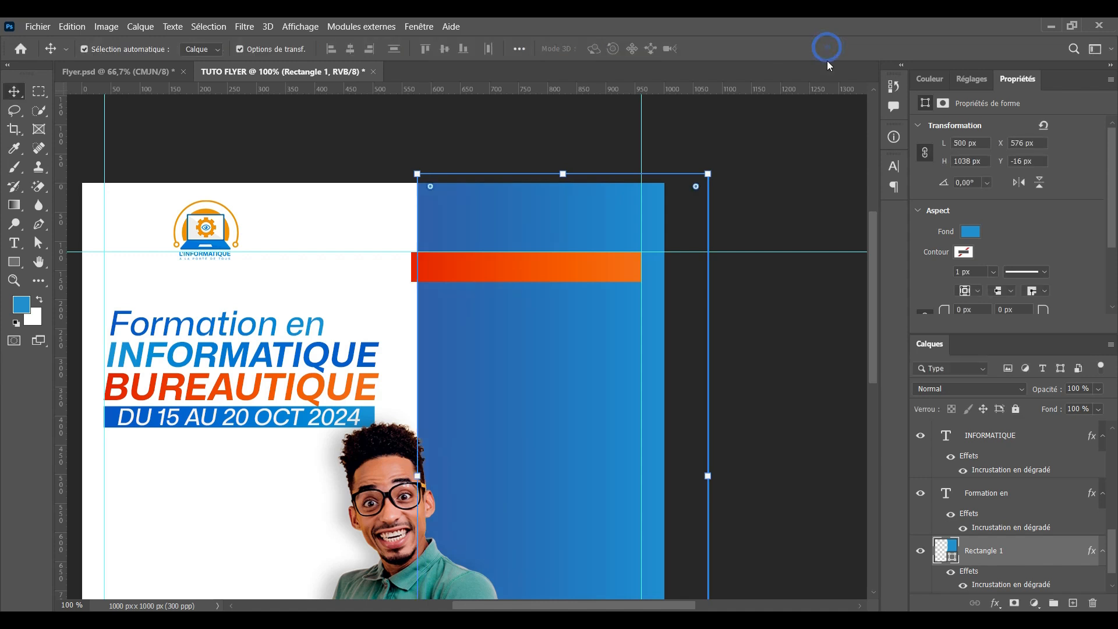
{"action": "key", "text": "ctrl+plus"}
{"action": "left_click", "coordinate": [496, 203]}
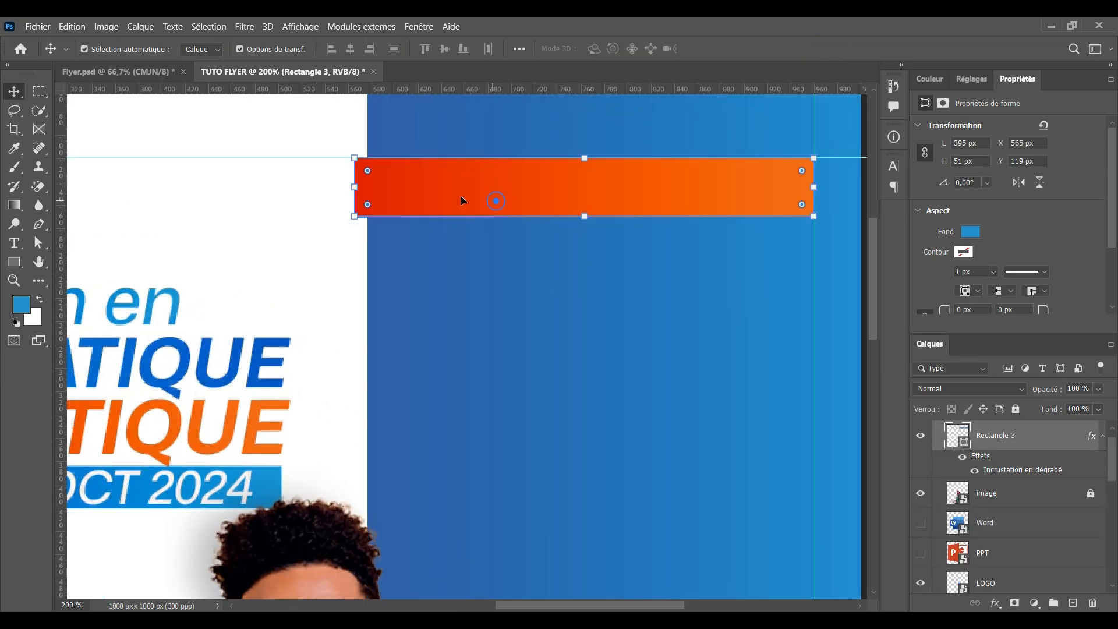
{"action": "left_click_drag", "start_coordinate": [357, 188], "coordinate": [337, 188]}
Zoom in on the orange bar's left end
{"action": "key", "text": "Return"}
{"action": "key", "text": "ctrl+plus"}
{"action": "left_click", "coordinate": [174, 380]}
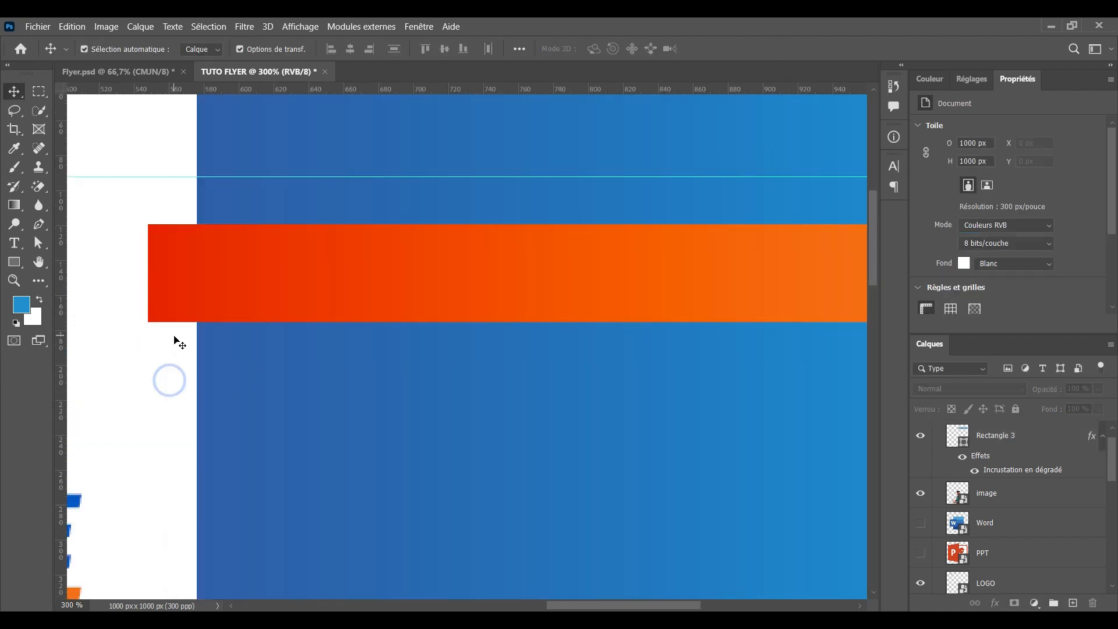
{"action": "key", "text": "ctrl+plus"}
{"action": "left_click_drag", "start_coordinate": [271, 337], "coordinate": [369, 337]}
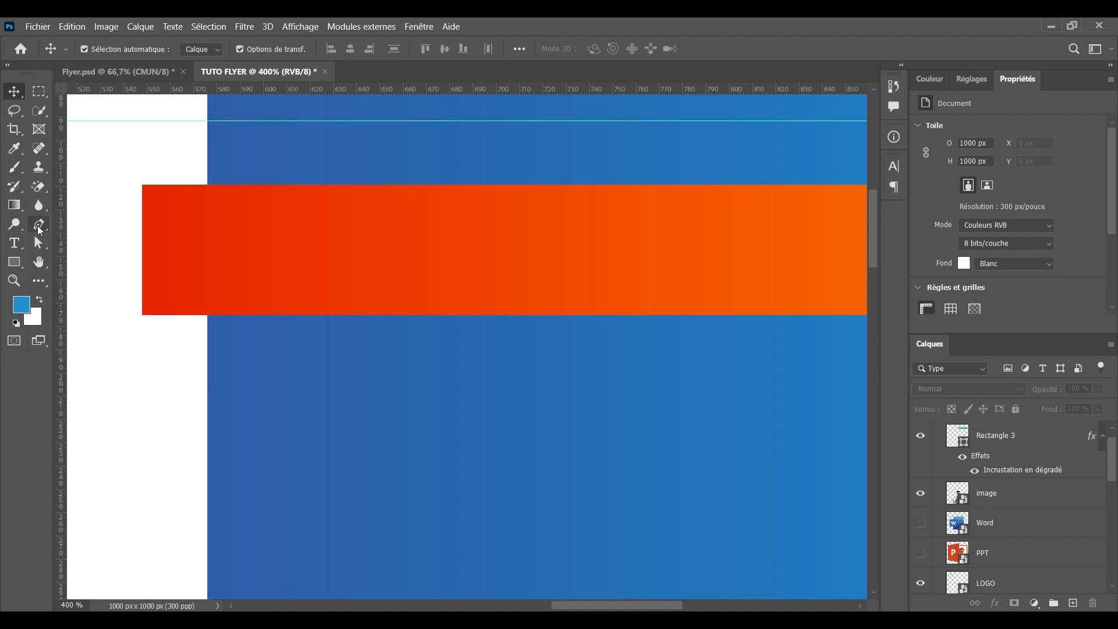
Trace a closed triangular pen path from the bar's lower-left corner to the blue panel's edge
{"action": "left_click_drag", "start_coordinate": [39, 230], "coordinate": [87, 220]}
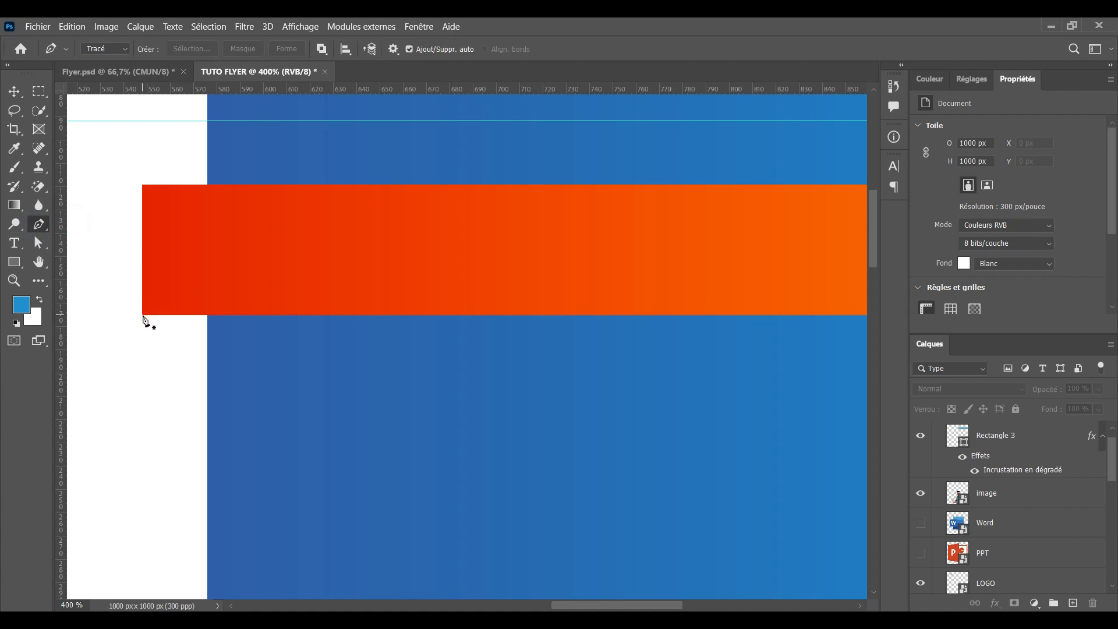
{"action": "scroll", "coordinate": [146, 311], "scroll_direction": "up", "scroll_amount": 2}
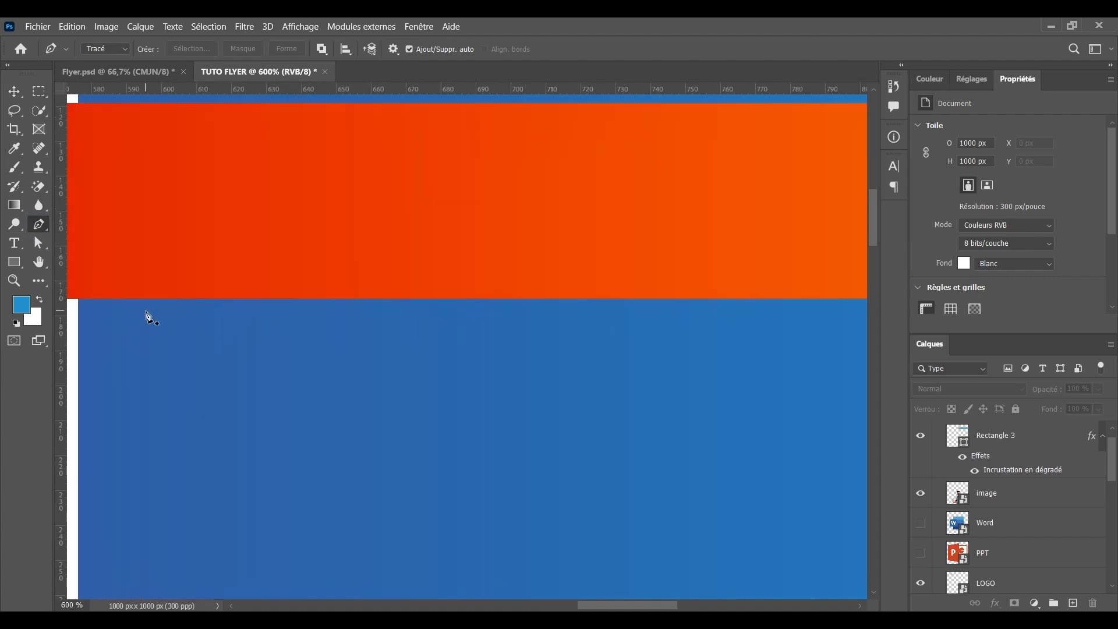
{"action": "left_click_drag", "start_coordinate": [182, 310], "coordinate": [454, 291]}
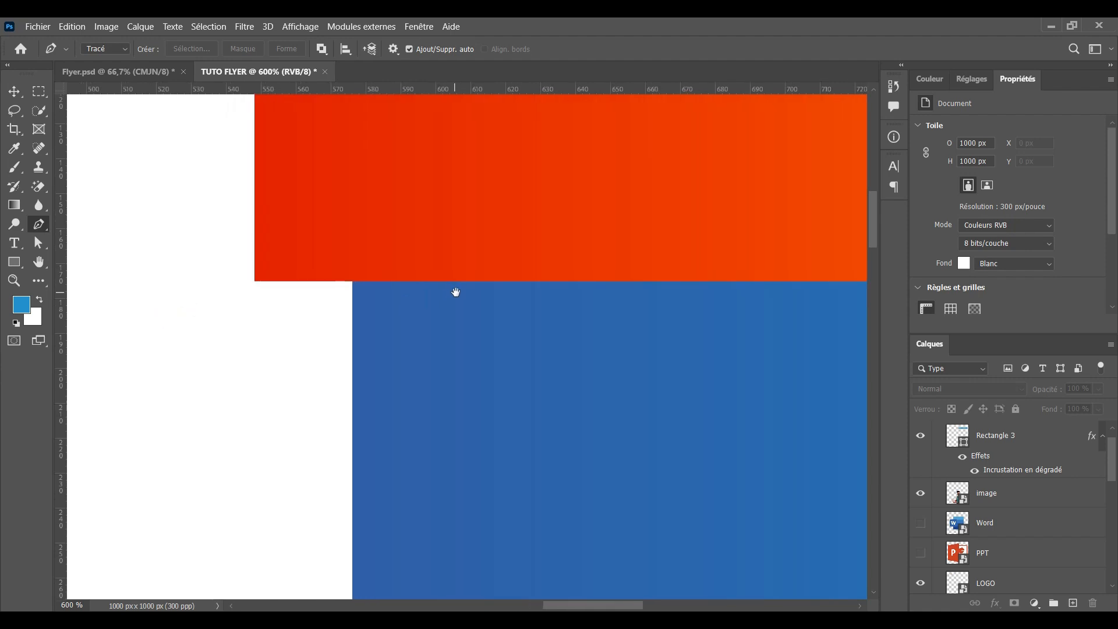
{"action": "left_click", "coordinate": [255, 282]}
{"action": "left_click", "coordinate": [352, 372]}
{"action": "key", "text": "ctrl+z"}
{"action": "left_click", "coordinate": [352, 372]}
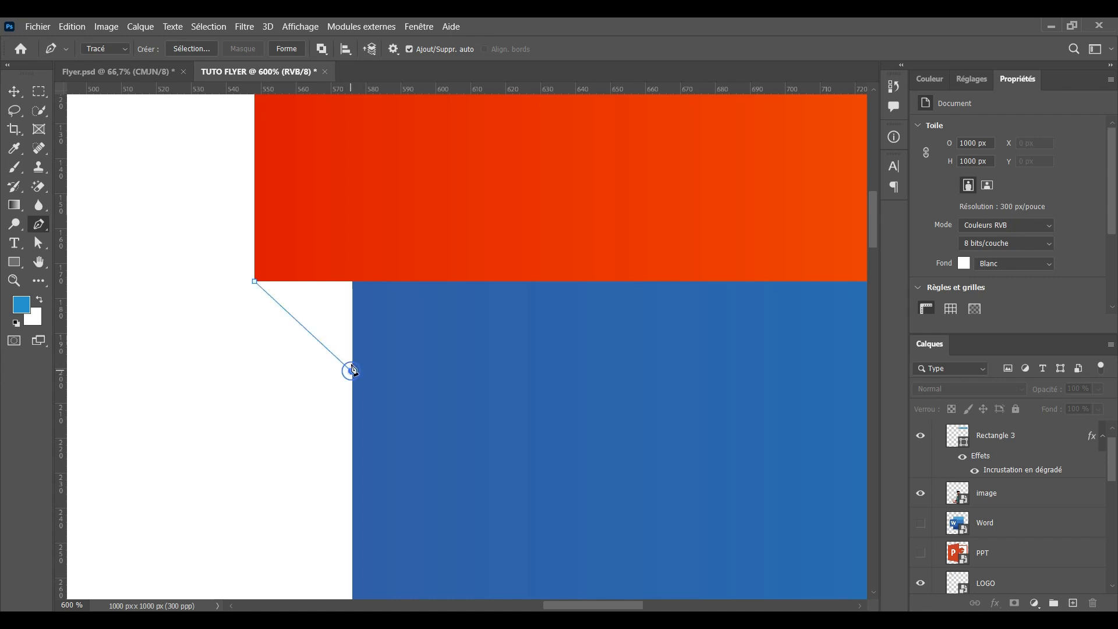
{"action": "left_click", "coordinate": [352, 274]}
{"action": "left_click", "coordinate": [254, 282]}
{"action": "left_click", "coordinate": [15, 91]}
{"action": "scroll", "coordinate": [1112, 440], "scroll_direction": "up", "scroll_amount": 1}
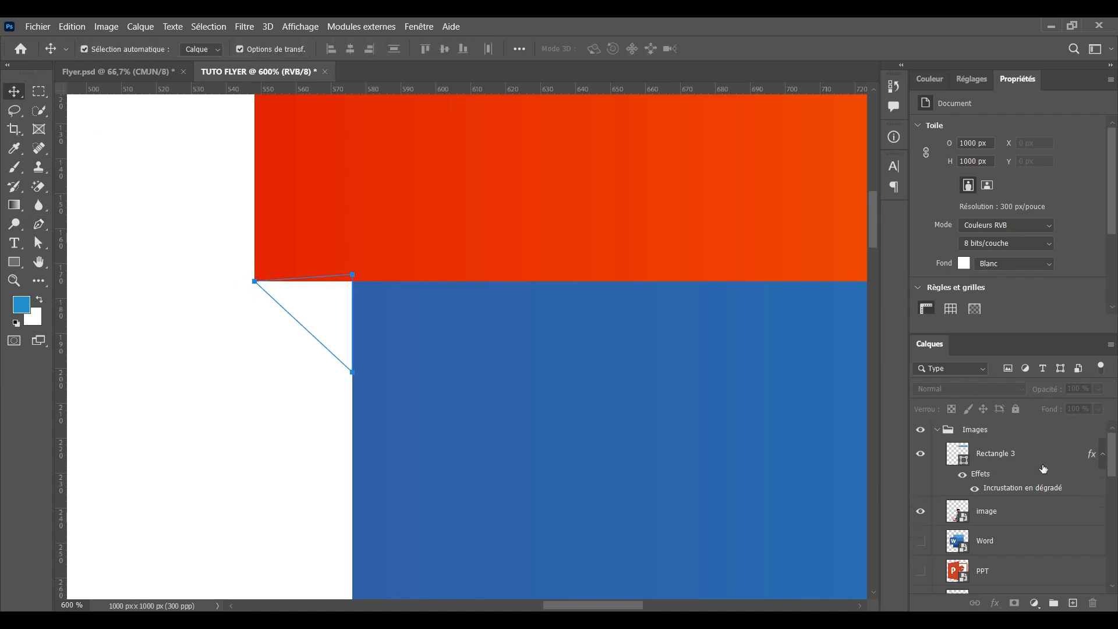
Move Rectangle 3 above the Images group and collapse the group
{"action": "left_click", "coordinate": [507, 241]}
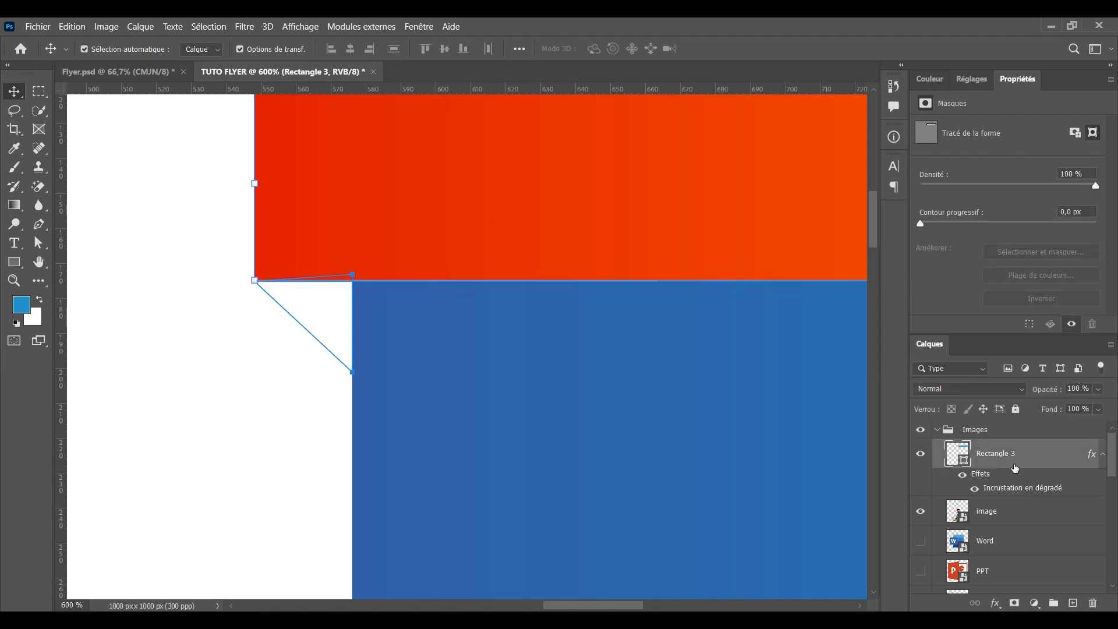
{"action": "left_click_drag", "start_coordinate": [1016, 452], "coordinate": [1000, 425]}
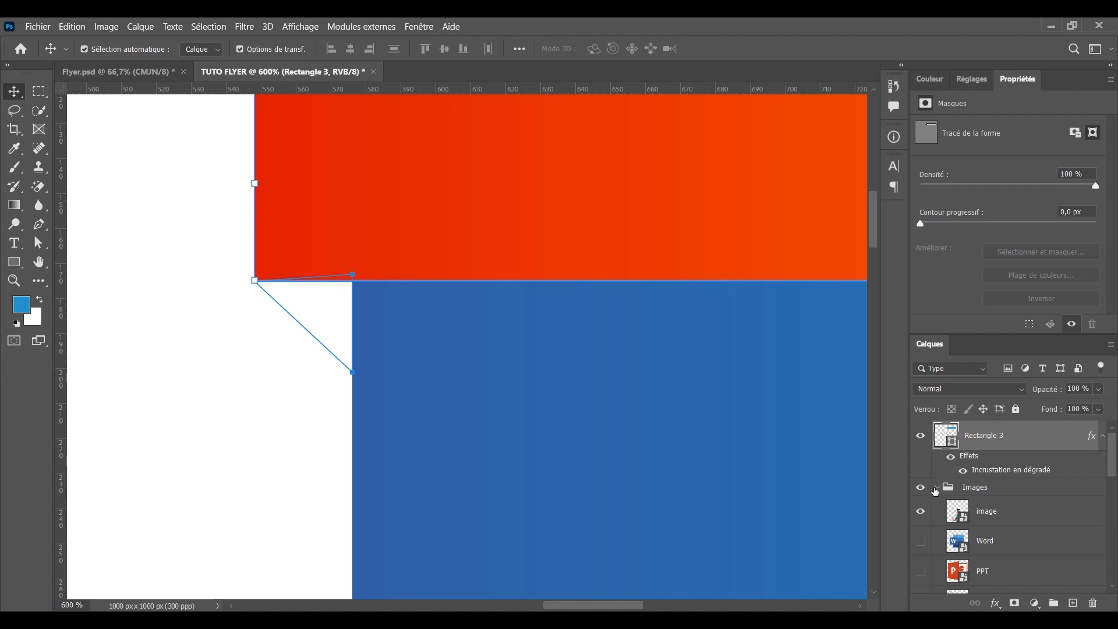
{"action": "left_click", "coordinate": [935, 490]}
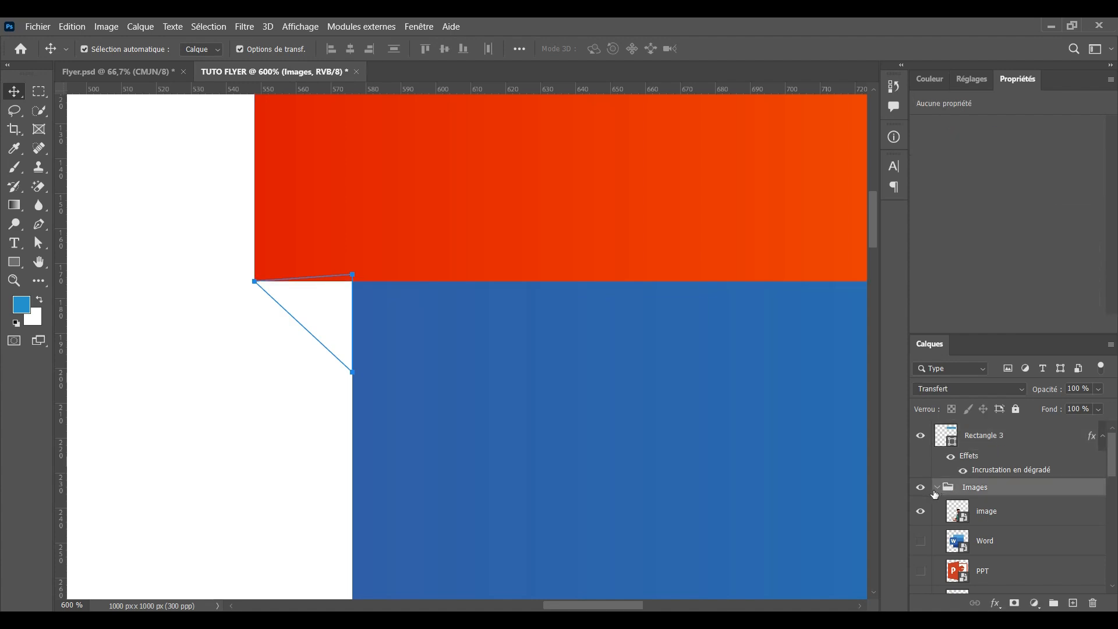
{"action": "left_click", "coordinate": [936, 488]}
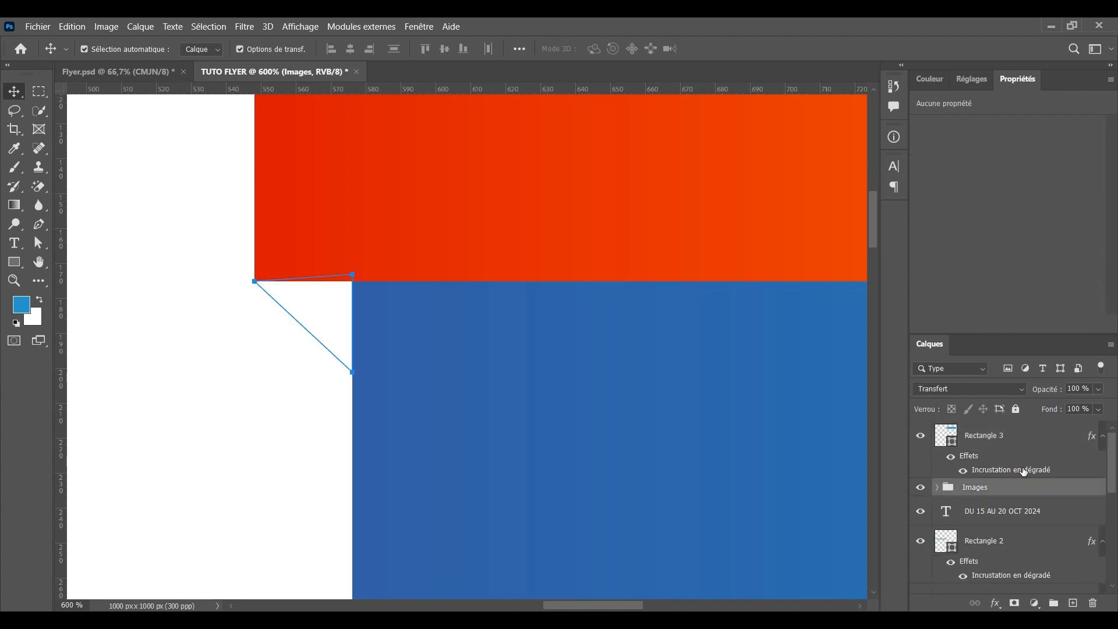
Fill the triangular path solid black on a new layer, Calque 1
{"action": "left_click", "coordinate": [1073, 602]}
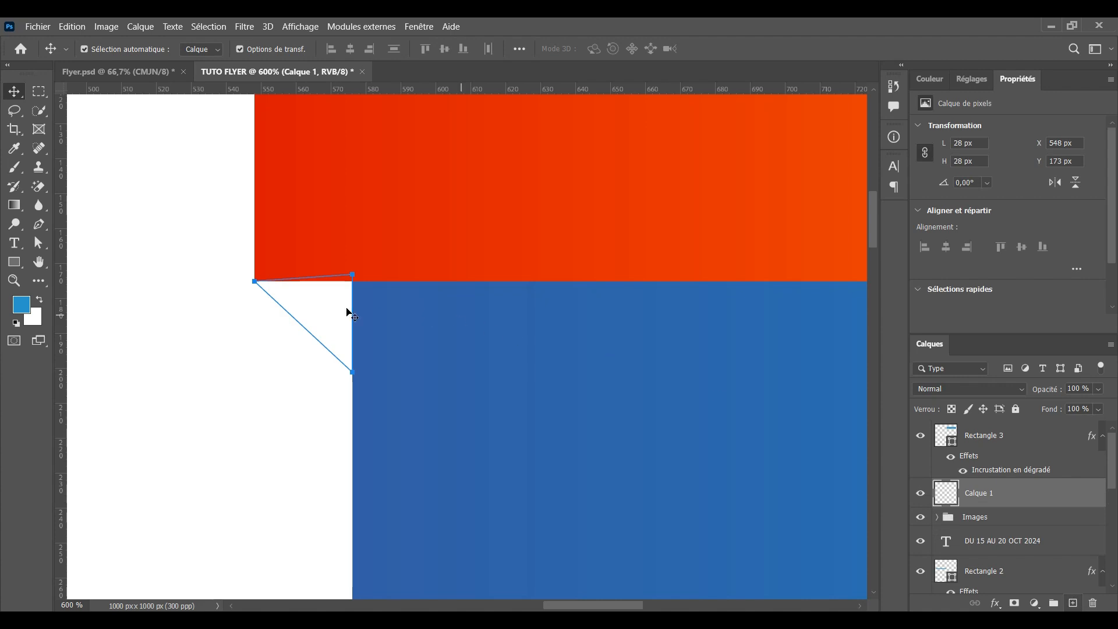
{"action": "left_click", "coordinate": [39, 224]}
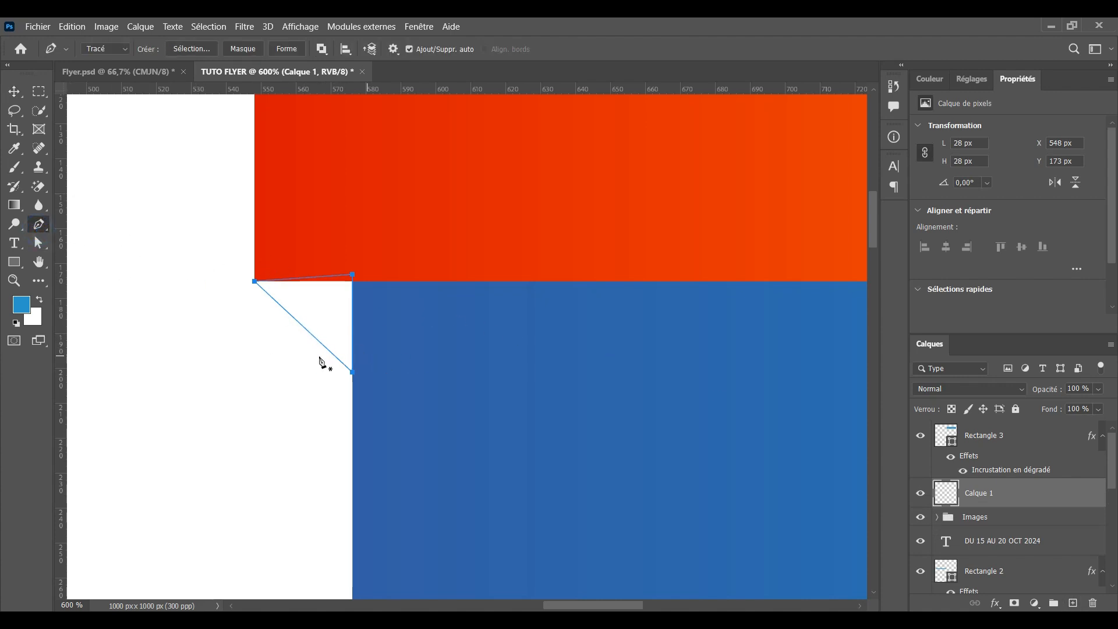
{"action": "key", "text": "ctrl+Return"}
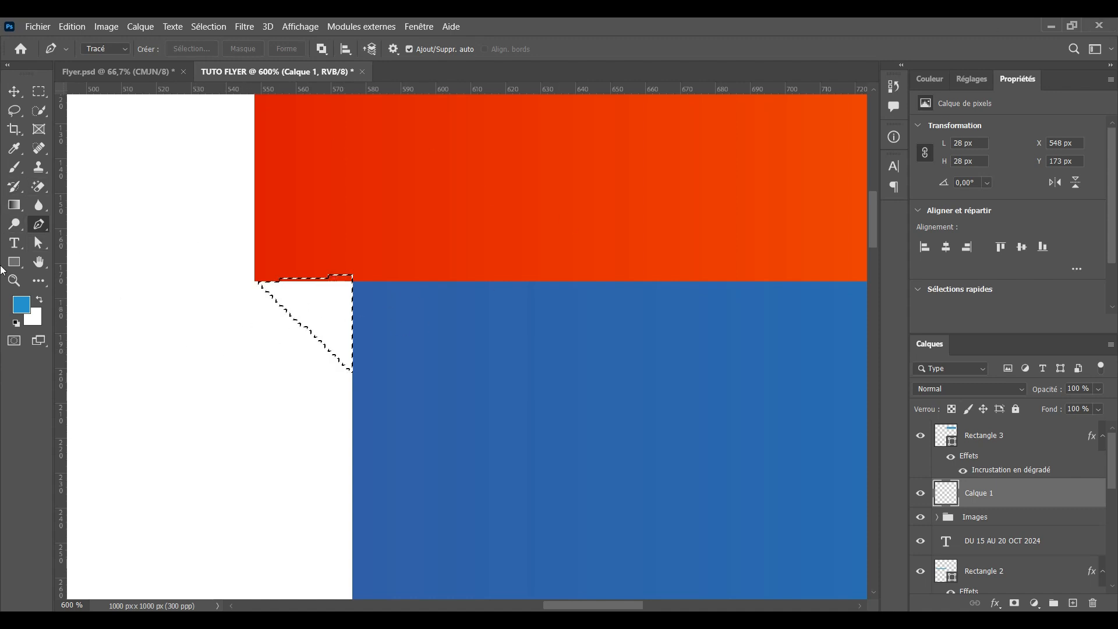
{"action": "left_click", "coordinate": [14, 208]}
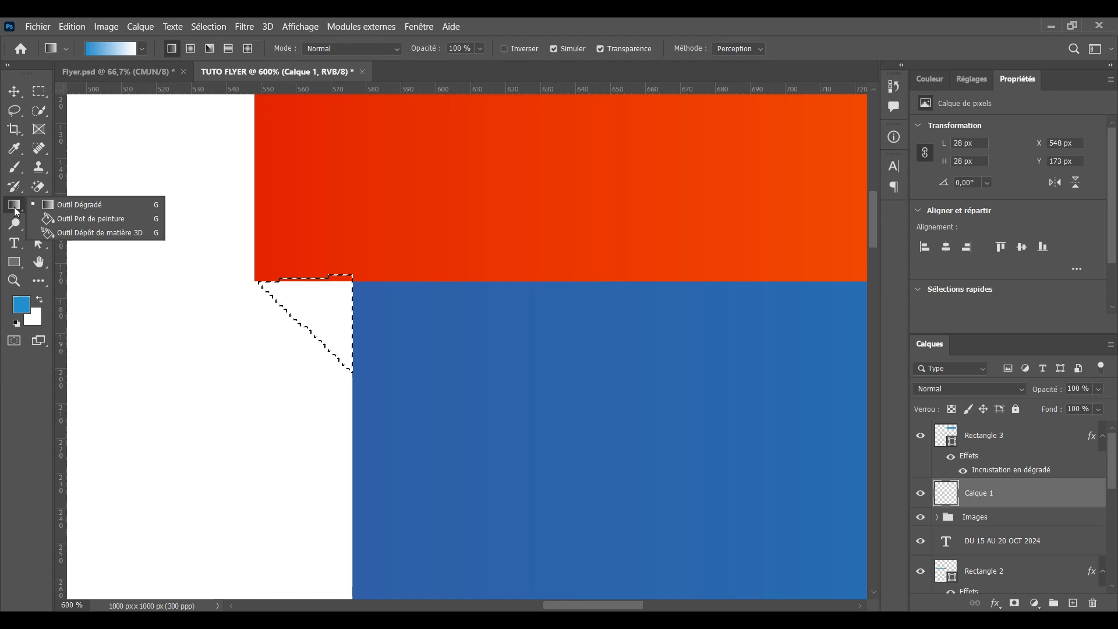
{"action": "left_click", "coordinate": [77, 219]}
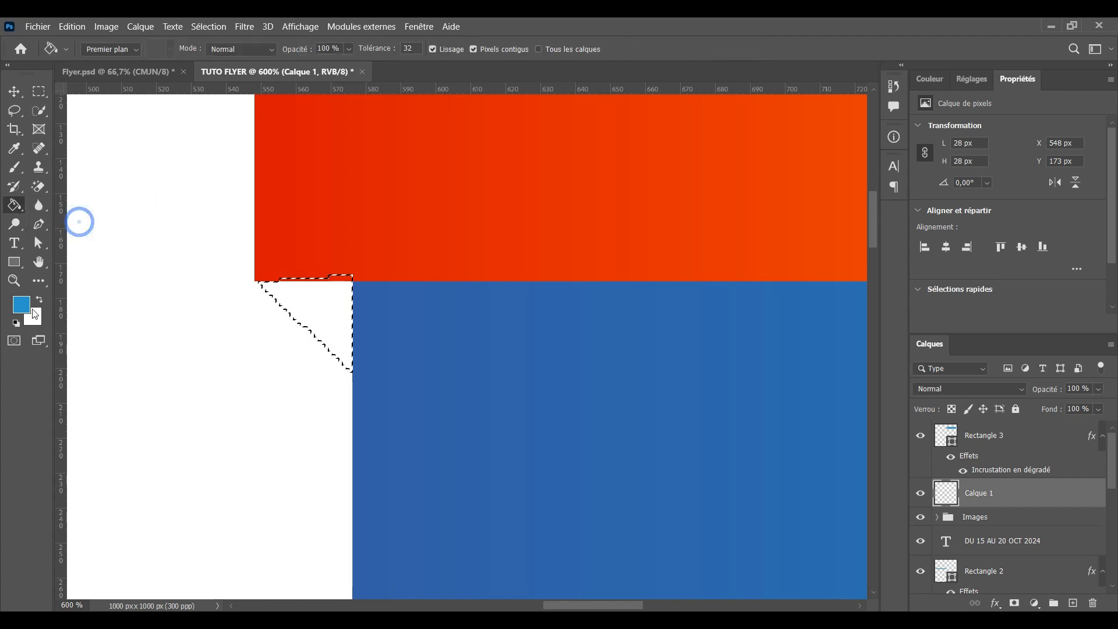
{"action": "left_click", "coordinate": [17, 322]}
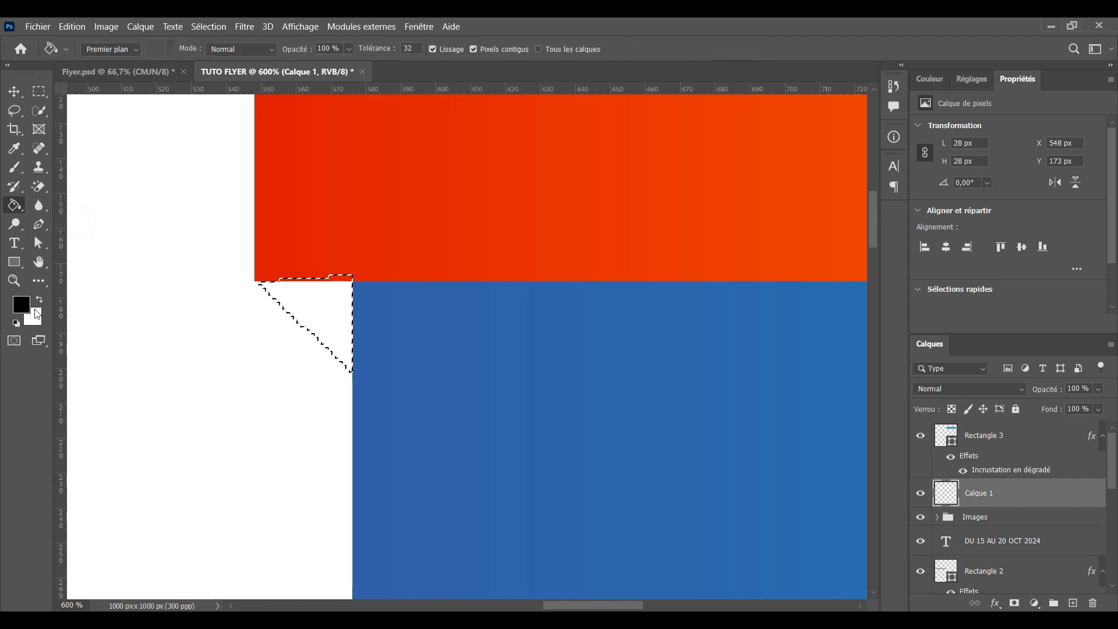
{"action": "left_click", "coordinate": [299, 307]}
{"action": "key", "text": "ctrl+d"}
{"action": "key", "text": "v"}
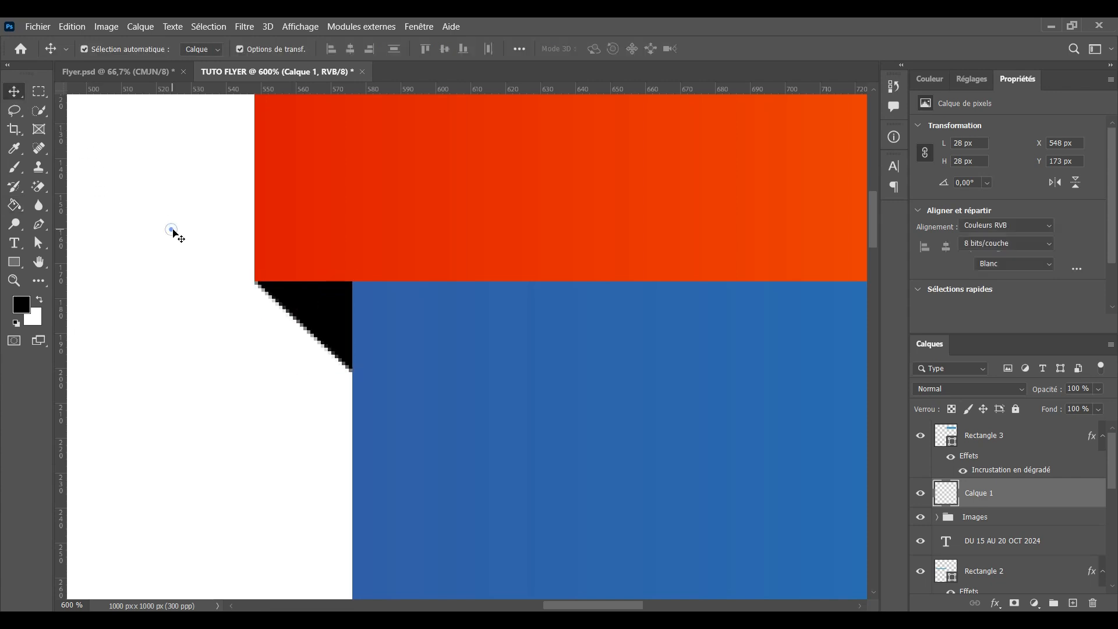
{"action": "left_click", "coordinate": [173, 232]}
{"action": "key", "text": "ctrl+minus"}
{"action": "key", "text": "ctrl+minus"}
{"action": "key", "text": "ctrl+minus"}
{"action": "key", "text": "ctrl+minus"}
{"action": "key", "text": "ctrl+minus"}
{"action": "key", "text": "ctrl+minus"}
{"action": "key", "text": "ctrl+minus"}
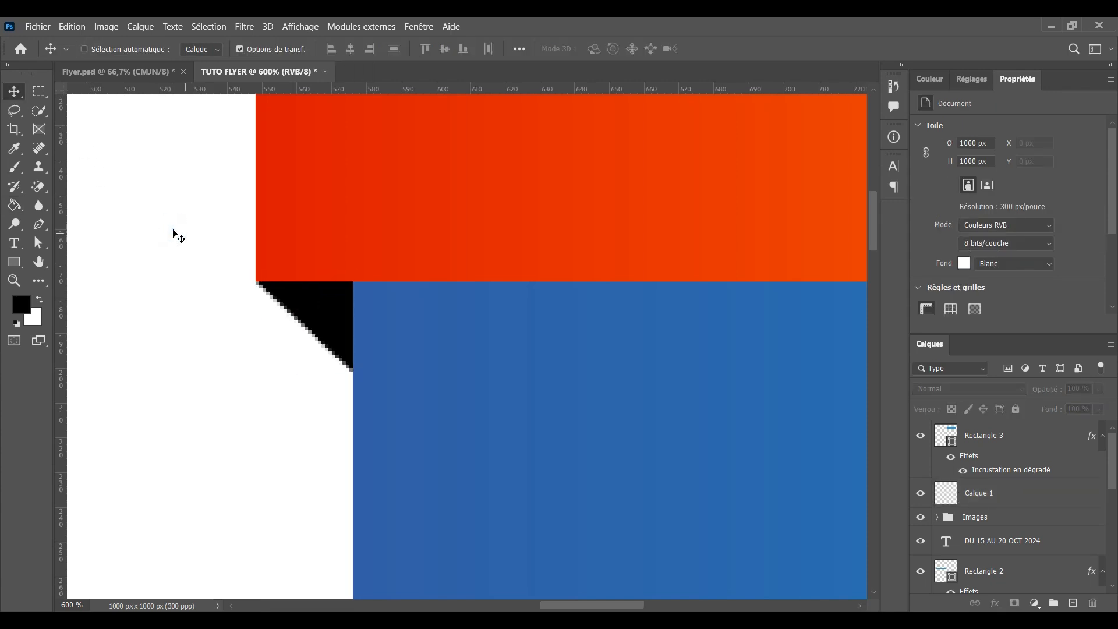
Add a new empty layer above the ribbon's layer, Rectangle 3
{"action": "key", "text": "ctrl+plus"}
{"action": "key", "text": "ctrl+plus"}
{"action": "key", "text": "ctrl+plus"}
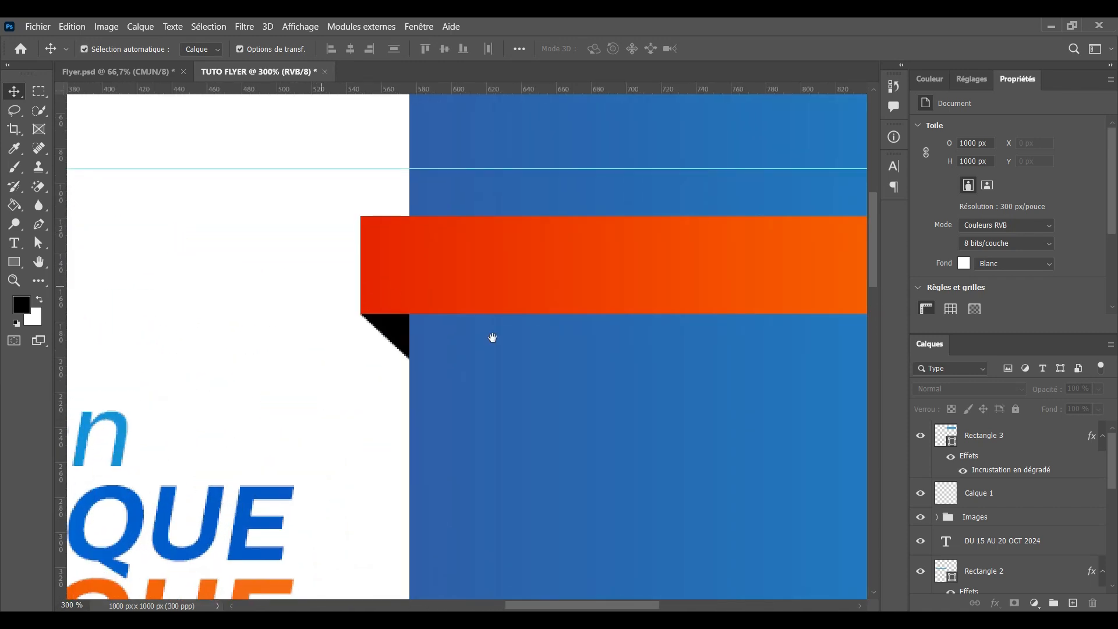
{"action": "left_click_drag", "start_coordinate": [493, 338], "coordinate": [302, 481]}
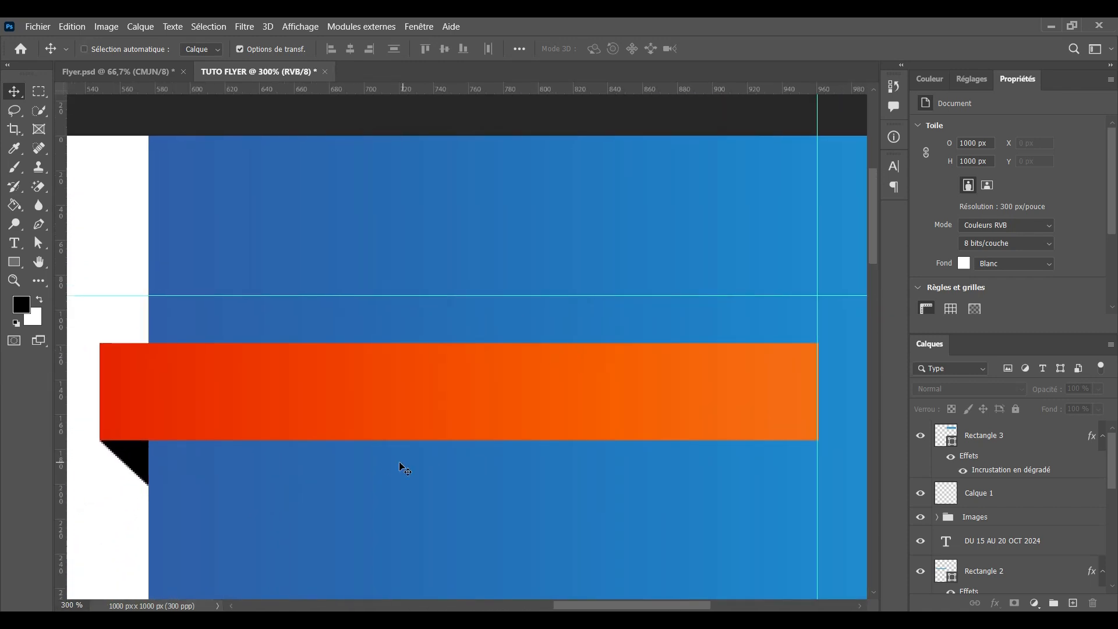
{"action": "key", "text": "ctrl+minus"}
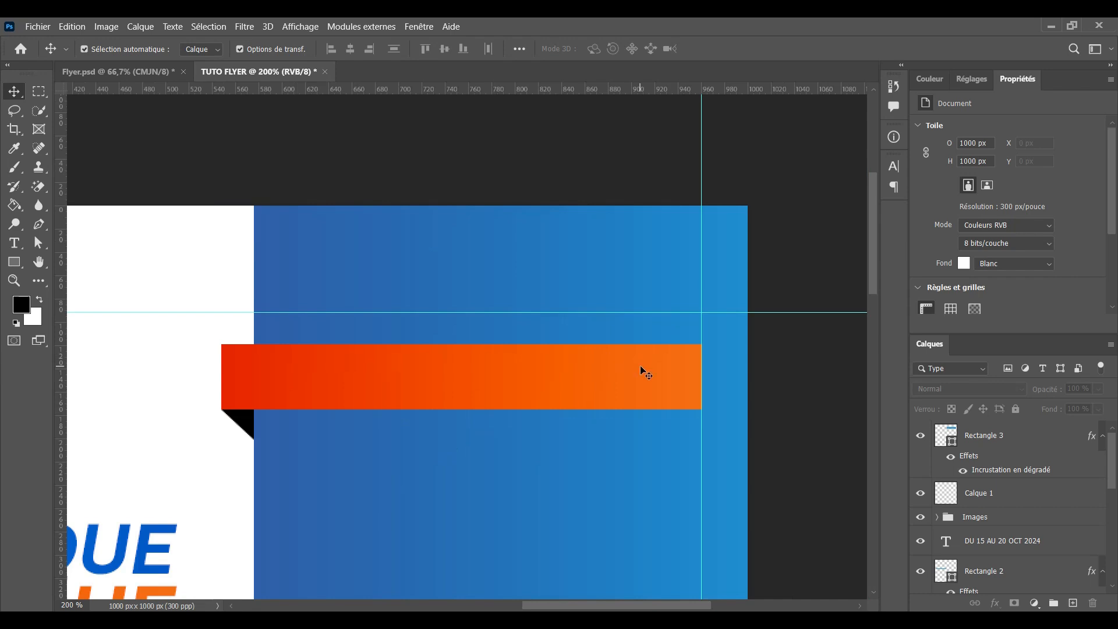
{"action": "left_click", "coordinate": [640, 367]}
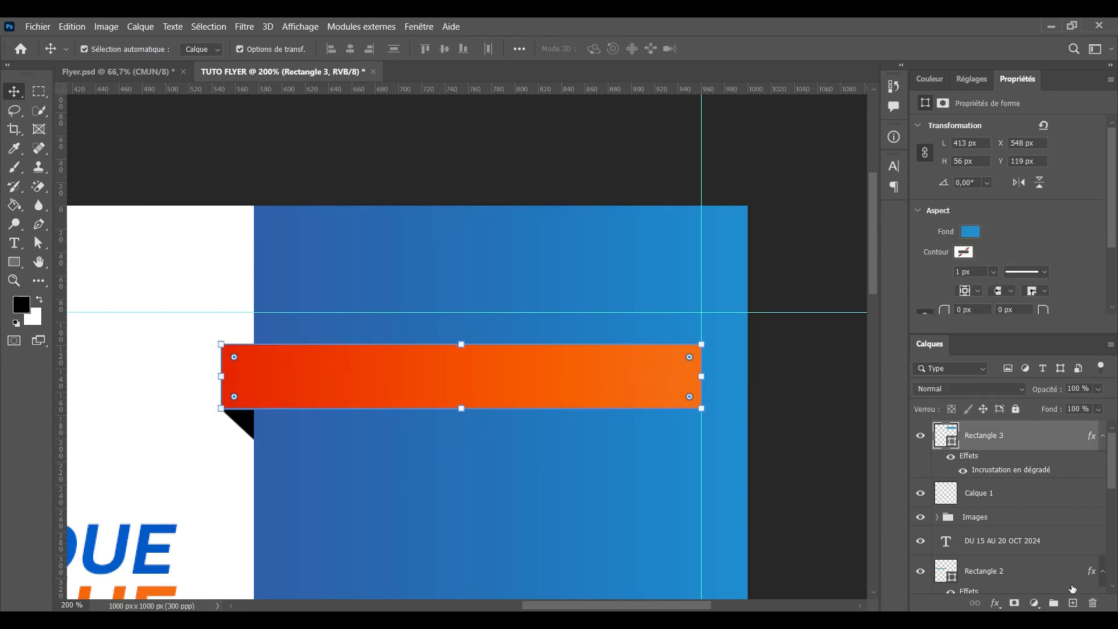
{"action": "left_click", "coordinate": [1073, 602]}
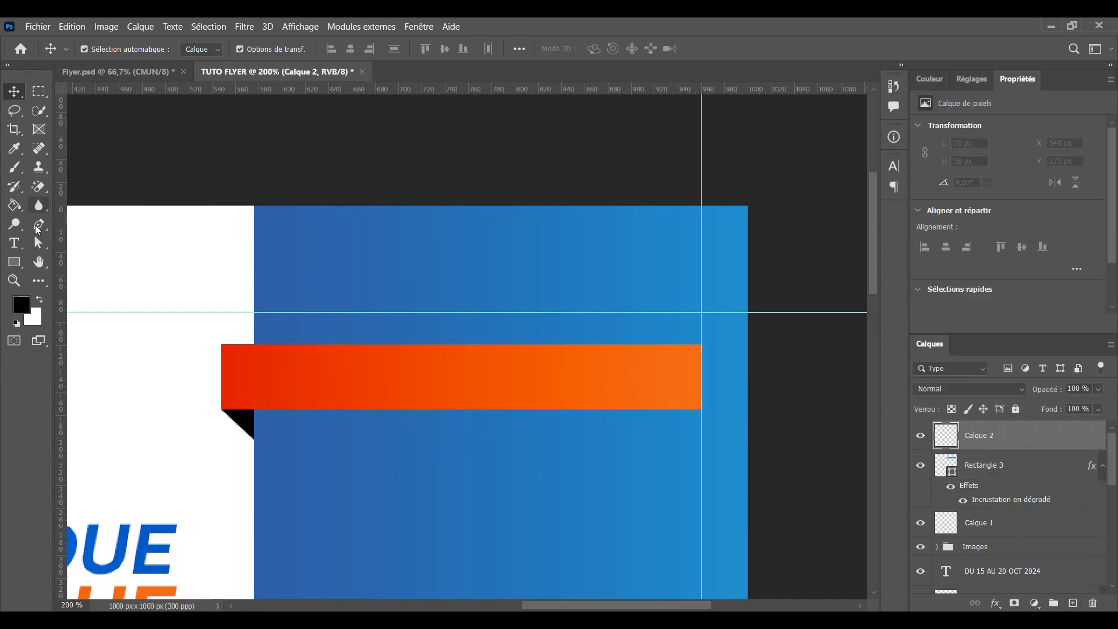
Draw a closed curved pen path over the ribbon's top edge
{"action": "left_click", "coordinate": [38, 227]}
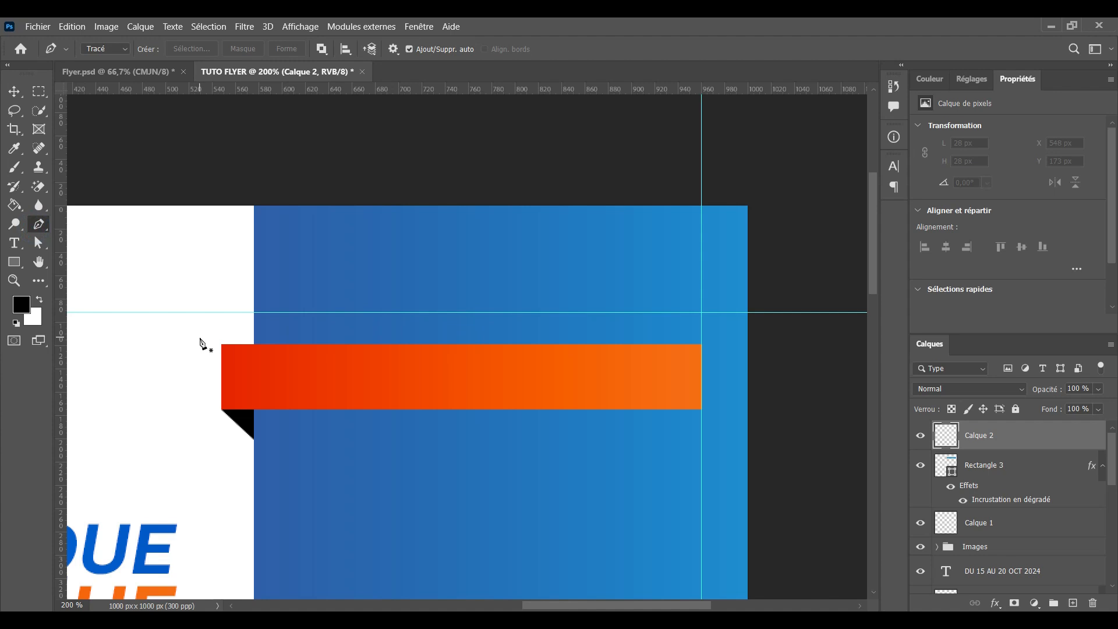
{"action": "left_click_drag", "start_coordinate": [710, 372], "coordinate": [720, 318]}
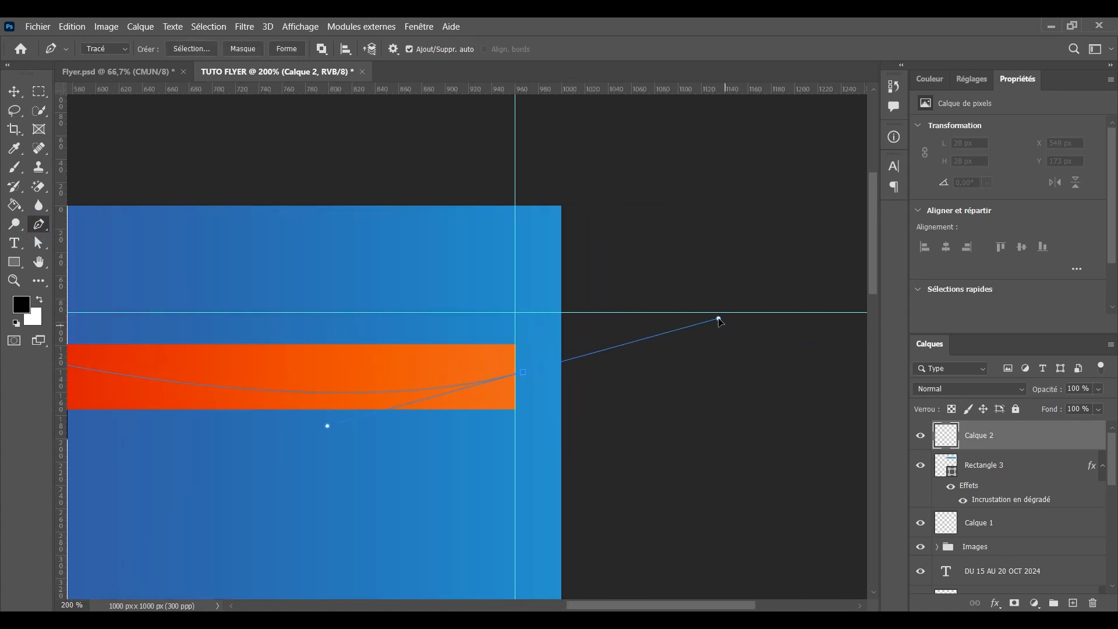
{"action": "left_click", "coordinate": [517, 376]}
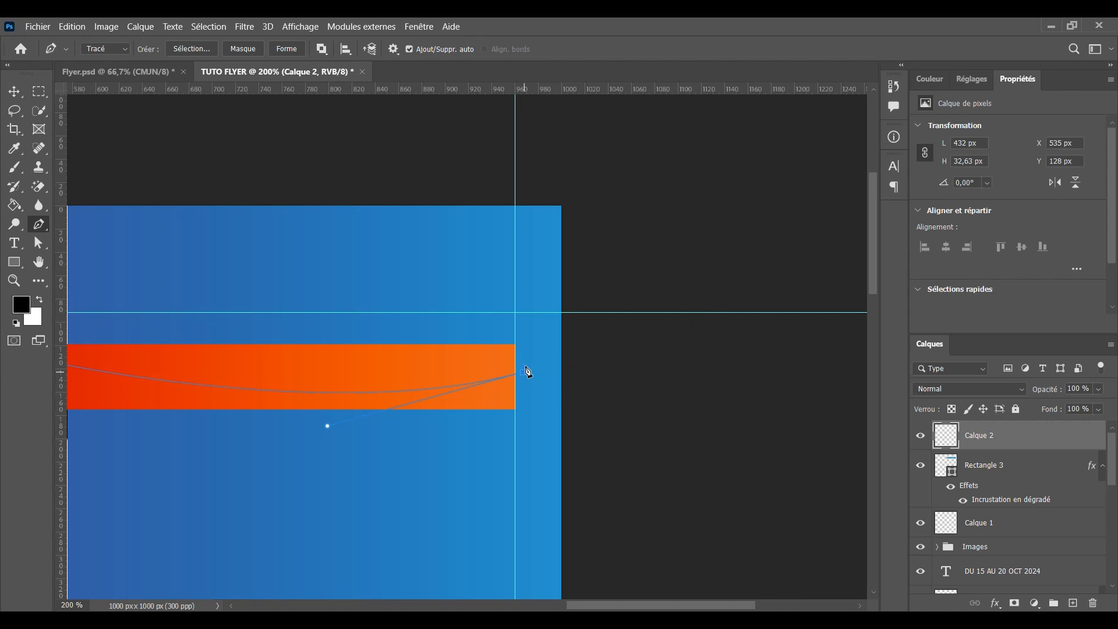
{"action": "left_click_drag", "start_coordinate": [440, 308], "coordinate": [611, 318]}
{"action": "left_click", "coordinate": [699, 332]}
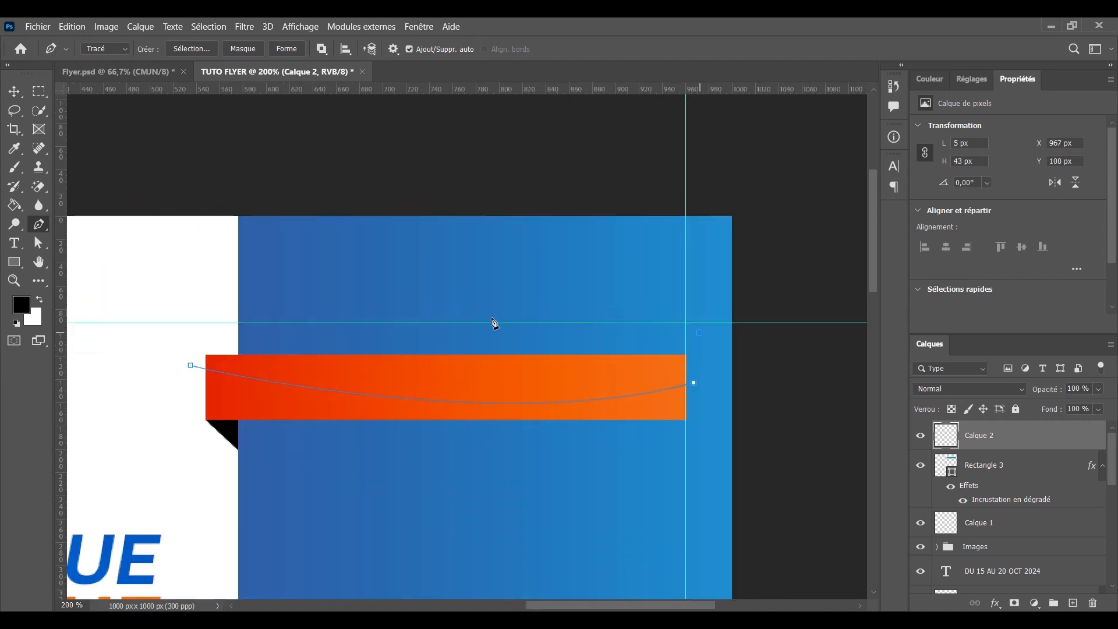
{"action": "left_click", "coordinate": [190, 330]}
{"action": "left_click", "coordinate": [191, 365]}
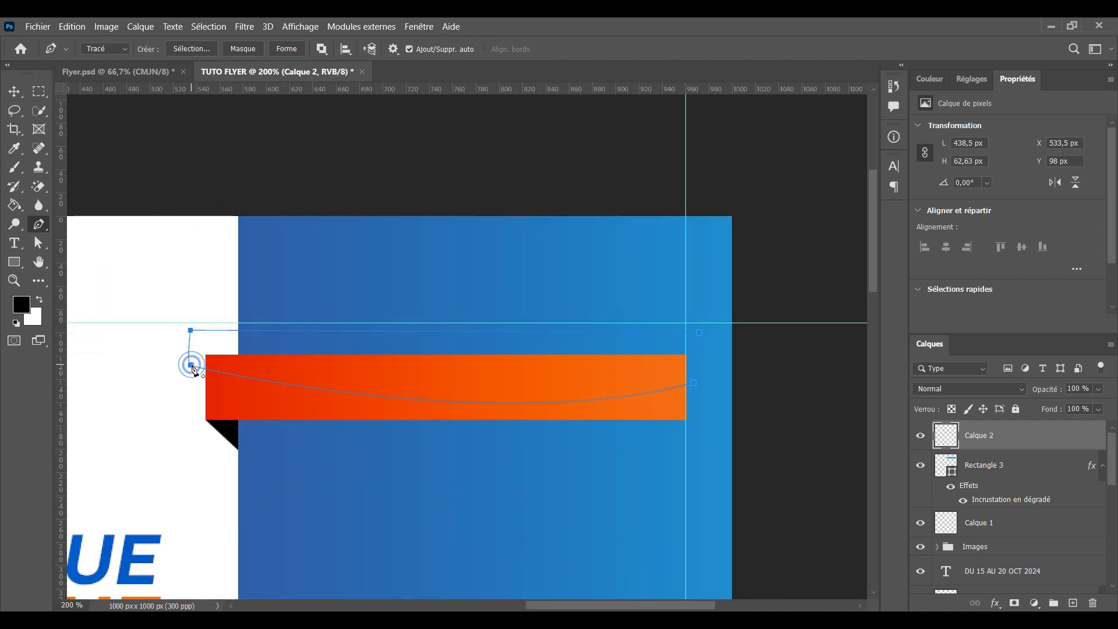
Fill the curved selection with white and clip Calque 2 to Rectangle 3
{"action": "key", "text": "ctrl+Return"}
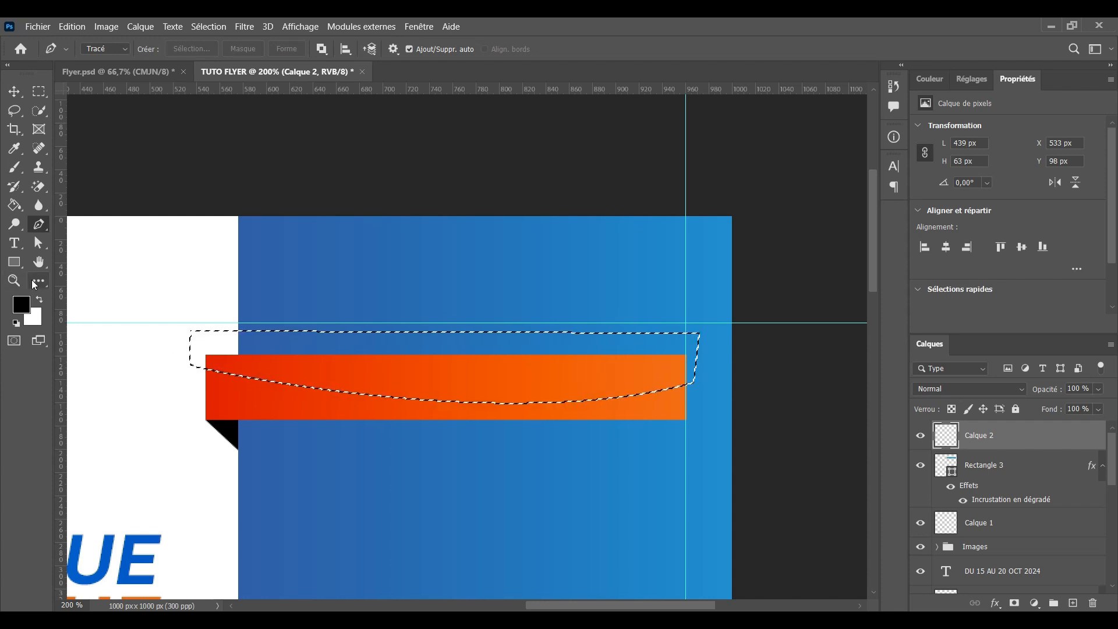
{"action": "left_click", "coordinate": [39, 299]}
{"action": "key", "text": "g"}
{"action": "left_click", "coordinate": [410, 360]}
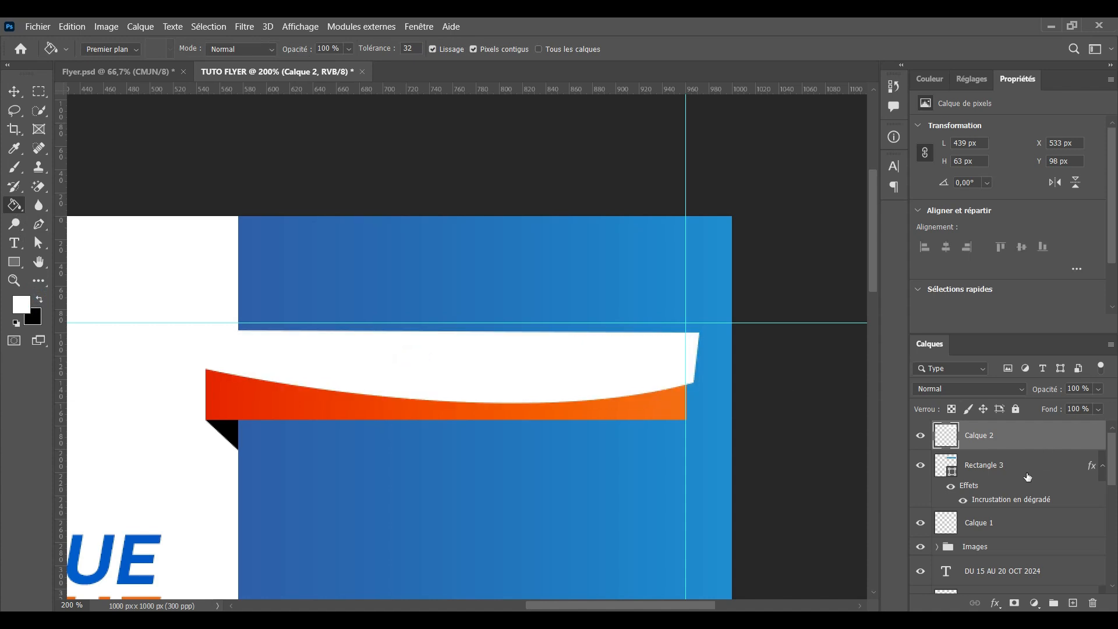
{"action": "left_click", "coordinate": [970, 448], "text": "alt"}
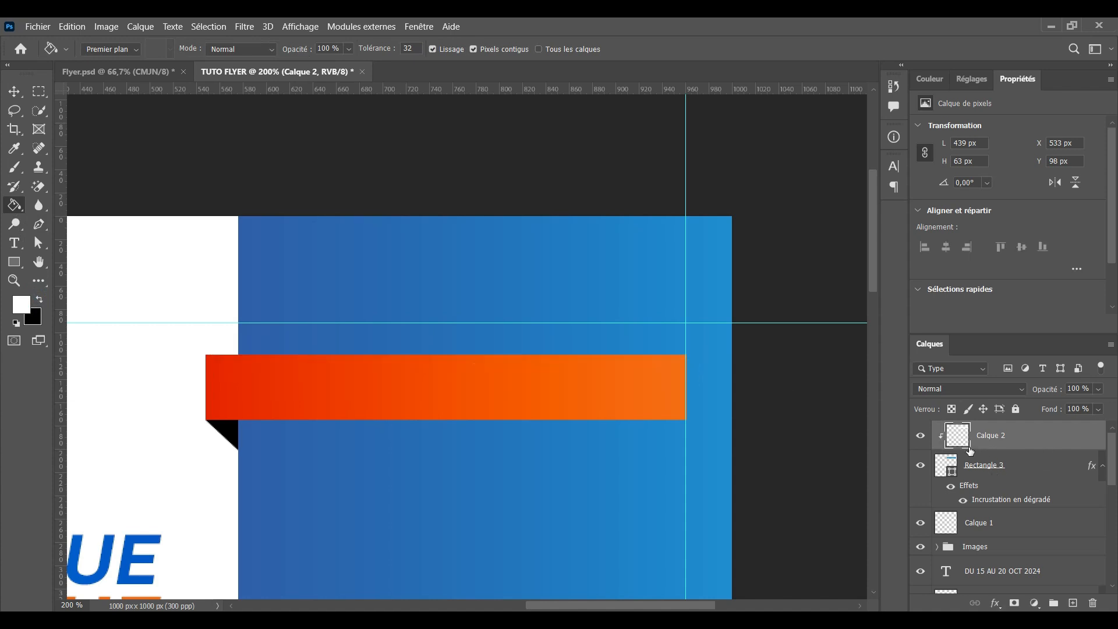
Release Calque 2's clip and convert Rectangle 3 into a smart object
{"action": "left_click", "coordinate": [969, 450], "text": "alt"}
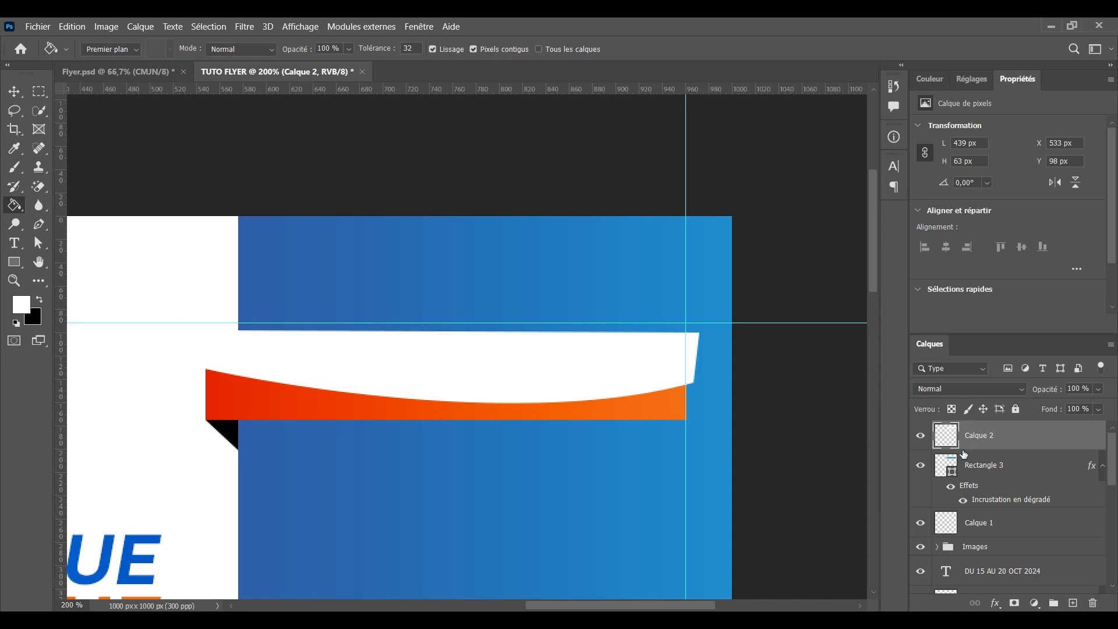
{"action": "left_click", "coordinate": [1001, 470]}
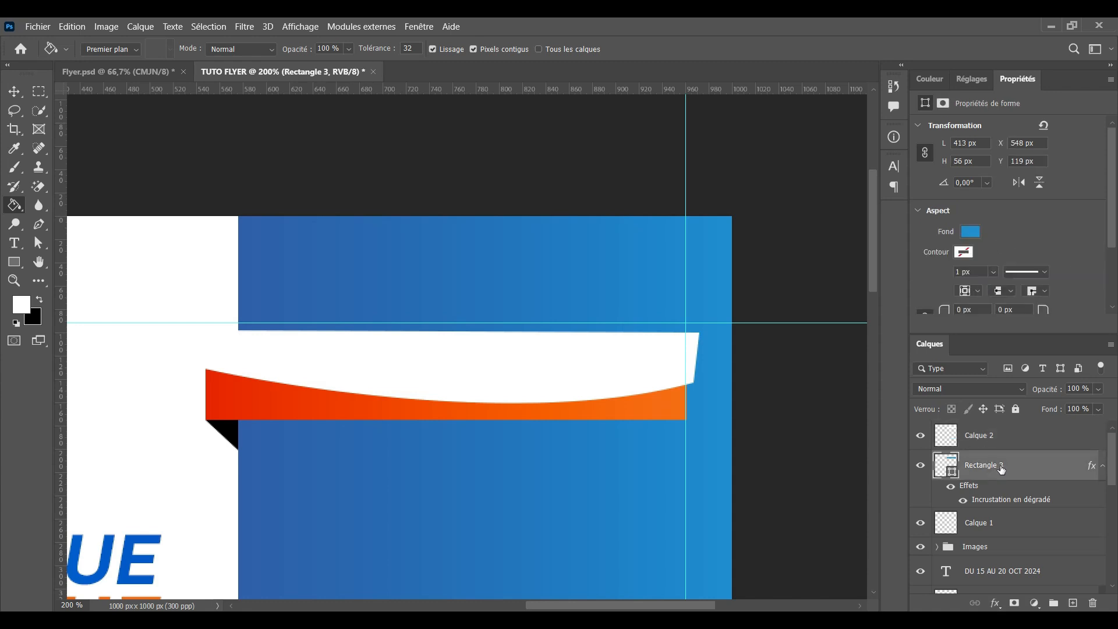
{"action": "right_click", "coordinate": [1001, 470]}
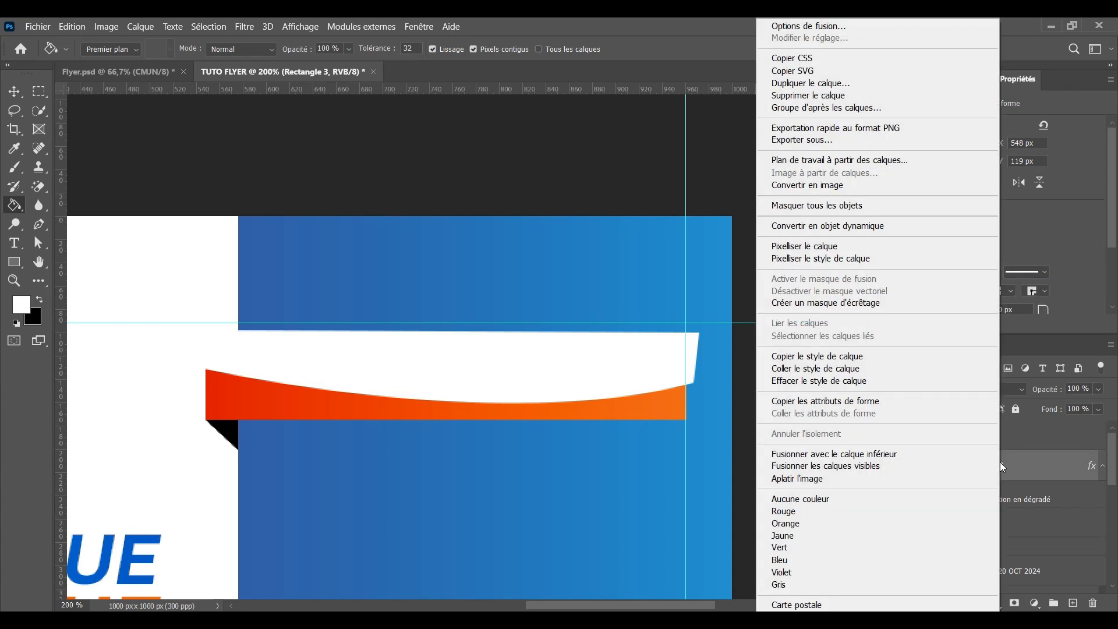
{"action": "left_click", "coordinate": [810, 230]}
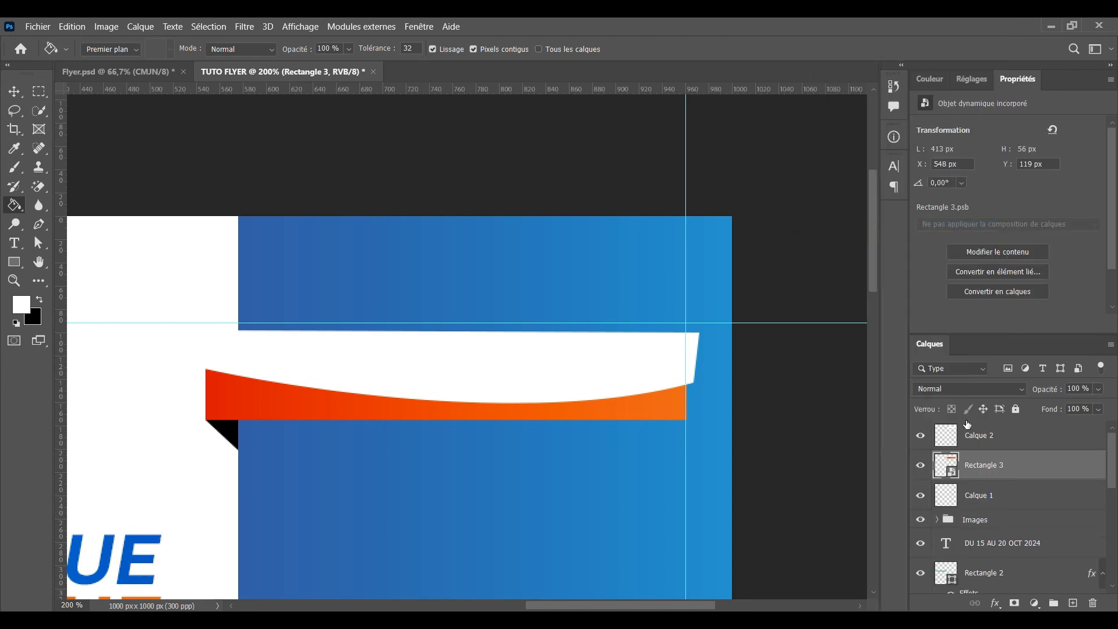
Clip Calque 2 to Rectangle 3 and add a blank layer mask to it
{"action": "left_click", "coordinate": [971, 437]}
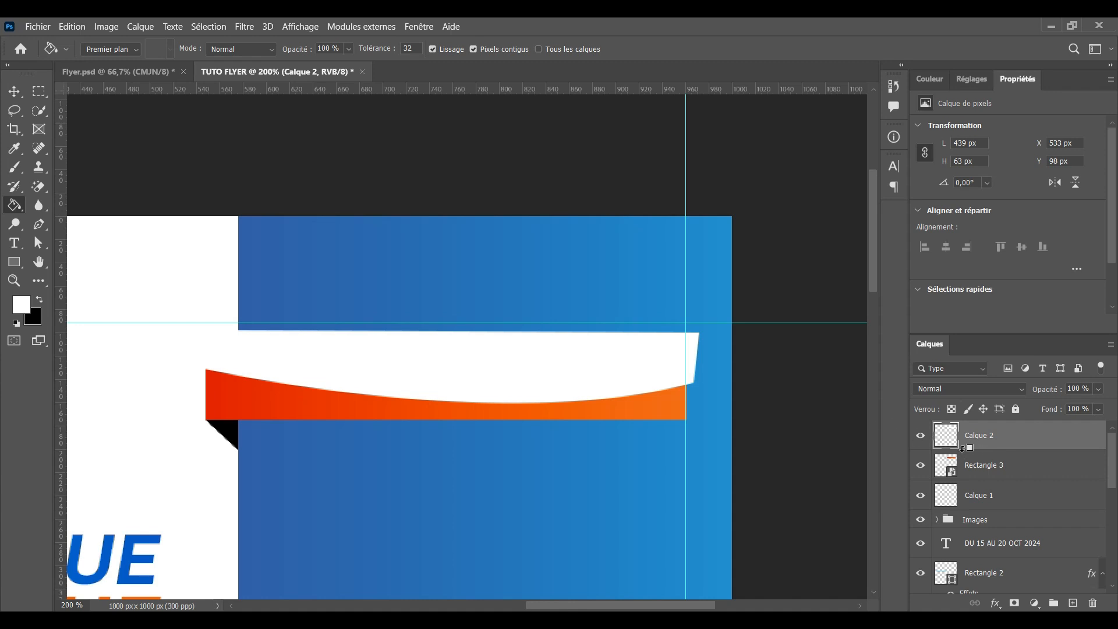
{"action": "right_click", "coordinate": [1026, 437]}
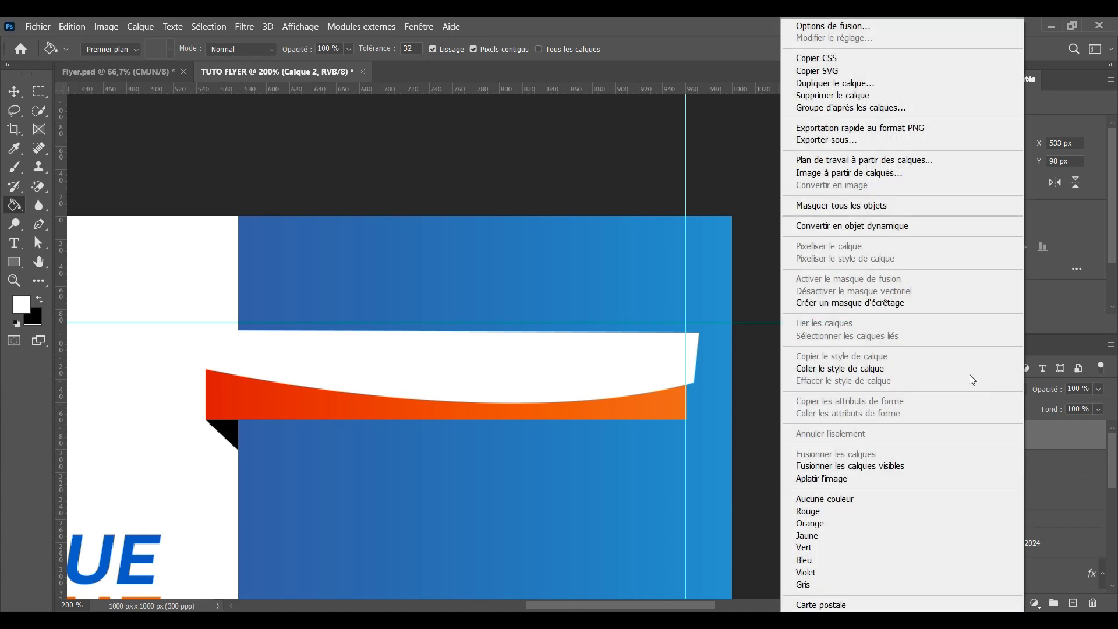
{"action": "left_click", "coordinate": [845, 304]}
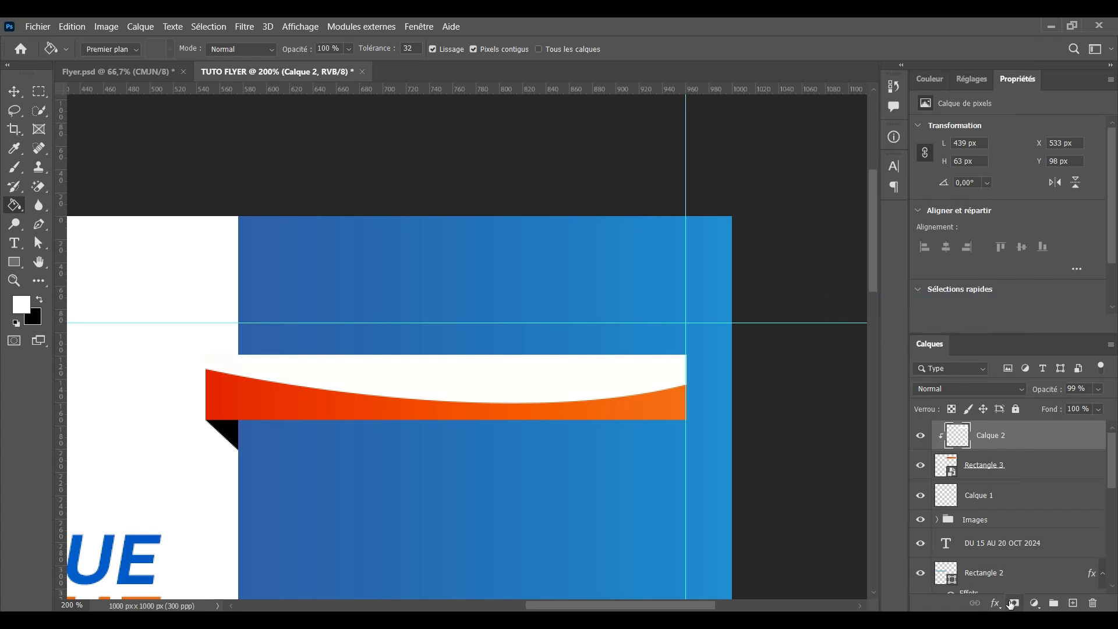
{"action": "left_click", "coordinate": [1014, 602]}
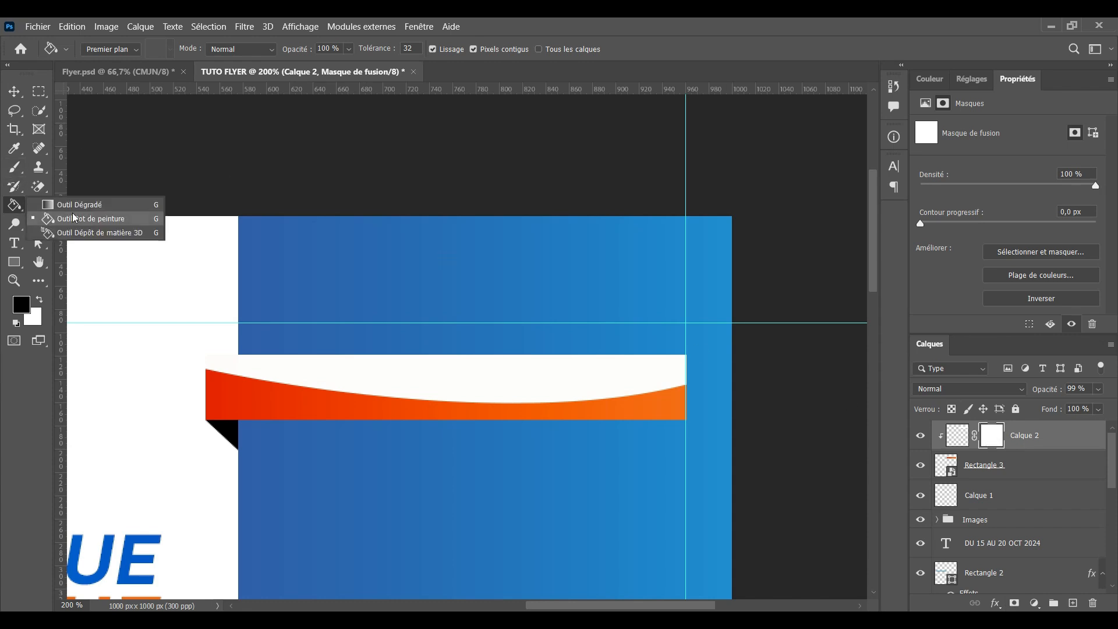
Draw a gradient on Calque 2's mask so the white highlight fades into a soft glow
{"action": "left_click", "coordinate": [73, 205]}
{"action": "left_click_drag", "start_coordinate": [451, 331], "coordinate": [461, 410]}
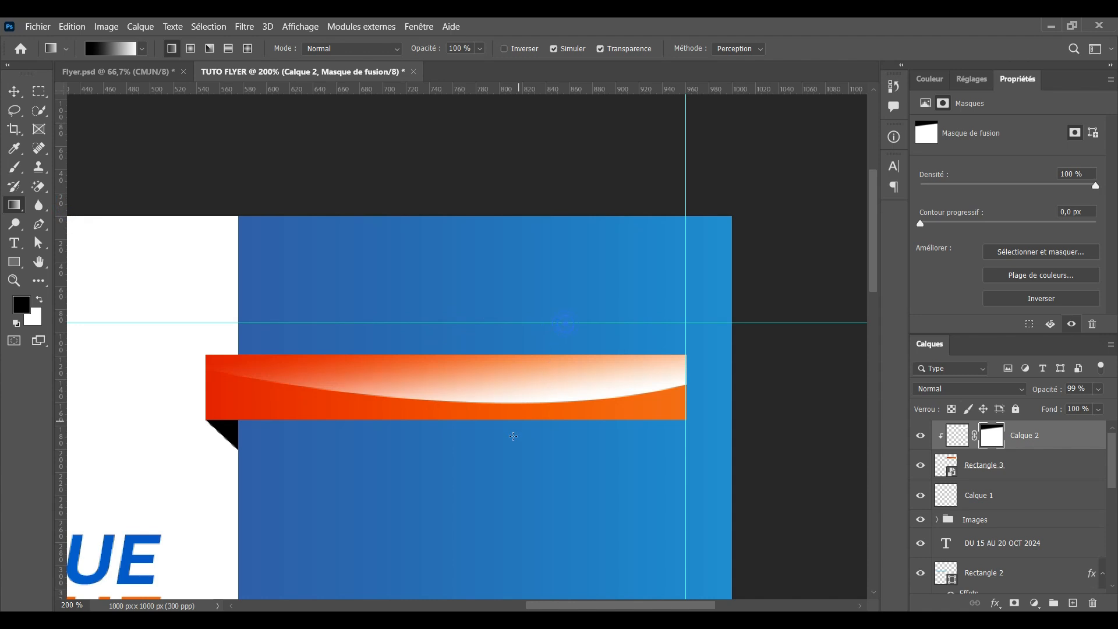
{"action": "left_click_drag", "start_coordinate": [512, 436], "coordinate": [494, 385]}
{"action": "left_click_drag", "start_coordinate": [394, 314], "coordinate": [489, 344]}
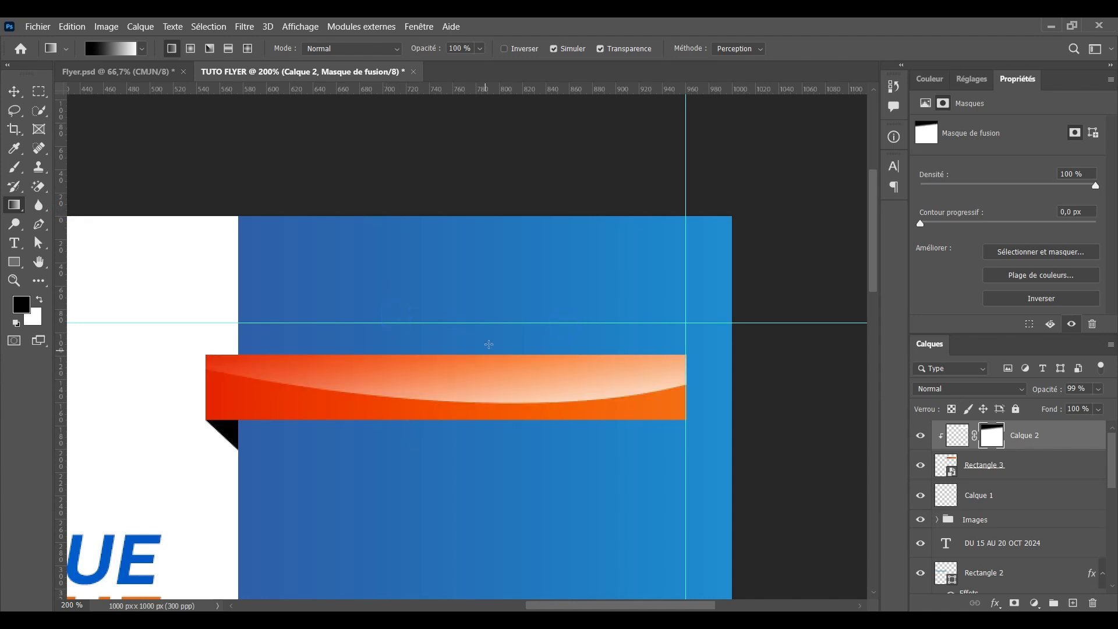
{"action": "key", "text": "ctrl+z"}
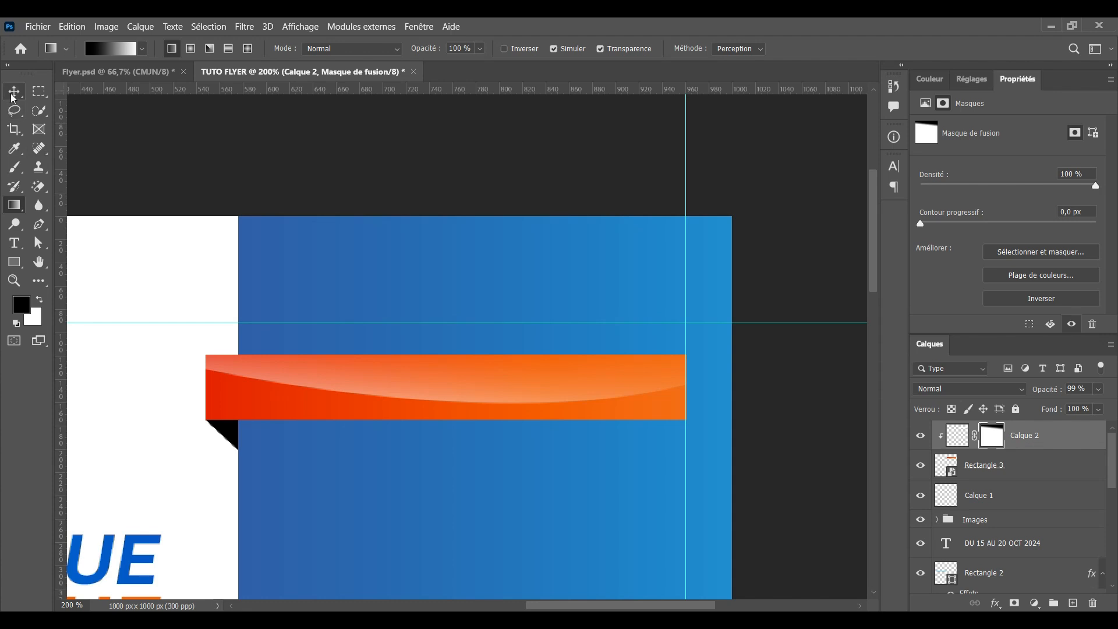
{"action": "left_click_drag", "start_coordinate": [437, 323], "coordinate": [433, 411]}
{"action": "left_click_drag", "start_coordinate": [438, 466], "coordinate": [455, 355]}
{"action": "left_click_drag", "start_coordinate": [437, 490], "coordinate": [433, 517]}
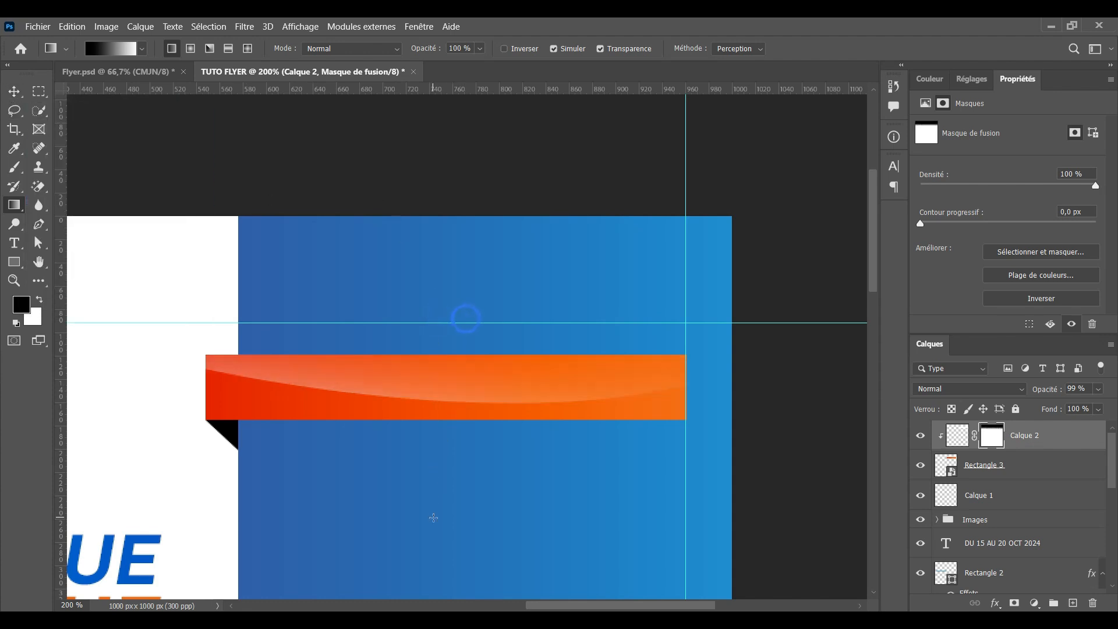
Move the highlight onto the guide, rotate it about -1.2°, nudge it down and commit
{"action": "left_click", "coordinate": [14, 91]}
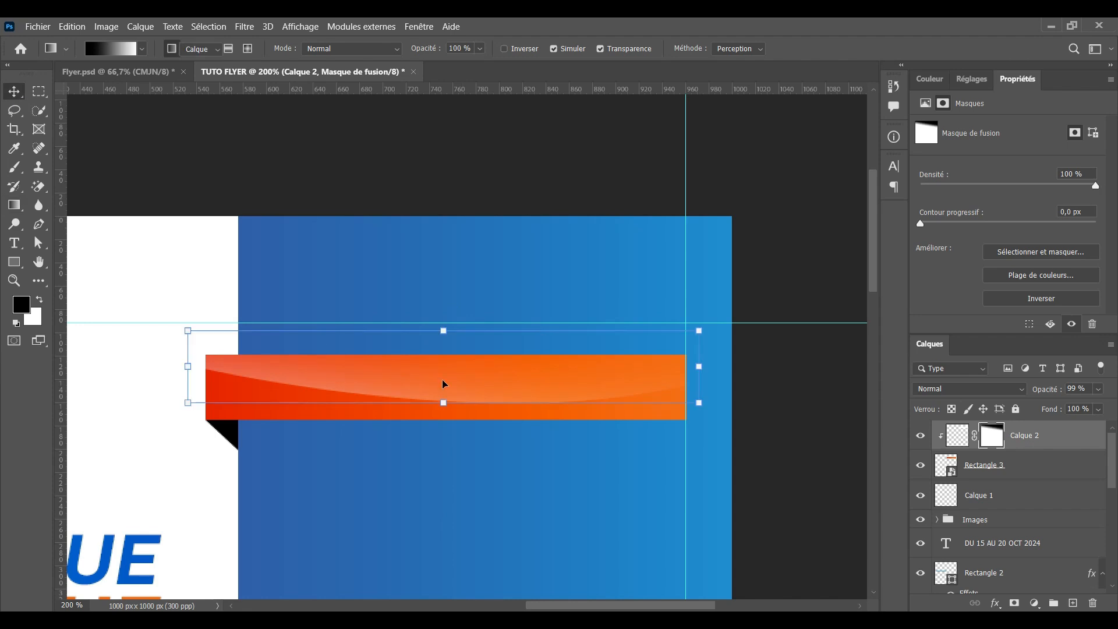
{"action": "left_click_drag", "start_coordinate": [488, 398], "coordinate": [489, 391]}
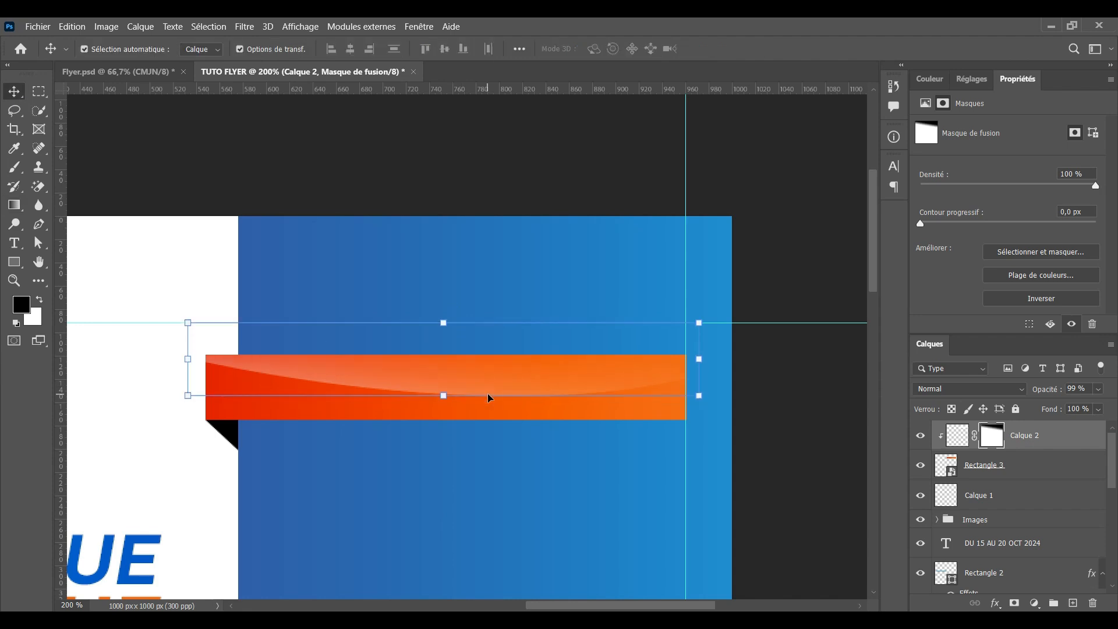
{"action": "left_click_drag", "start_coordinate": [712, 318], "coordinate": [709, 309]}
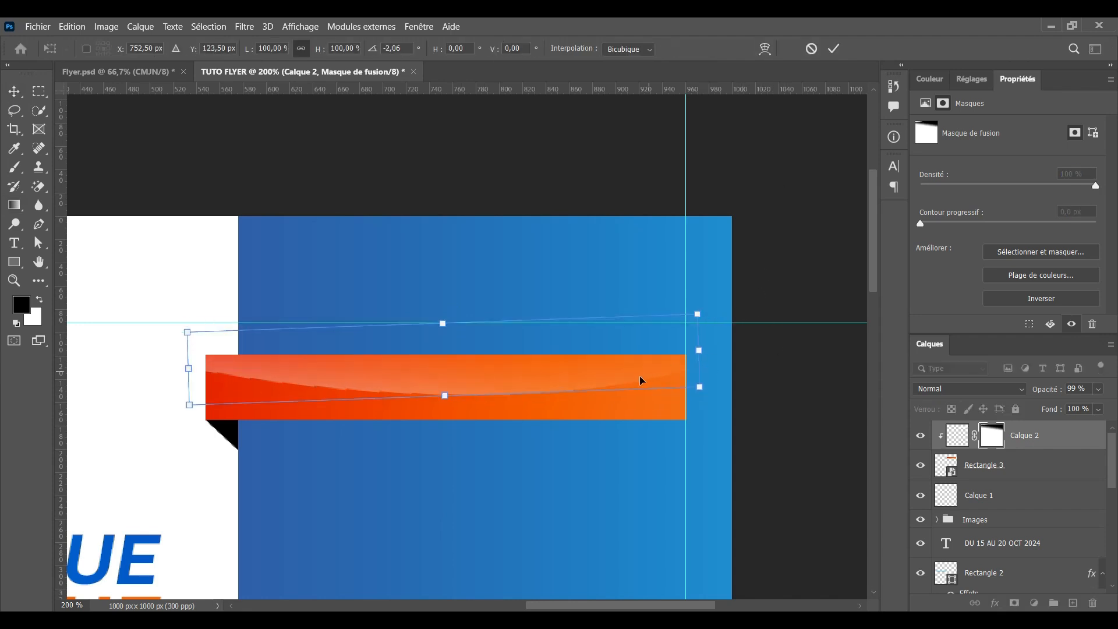
{"action": "left_click_drag", "start_coordinate": [712, 394], "coordinate": [712, 400]}
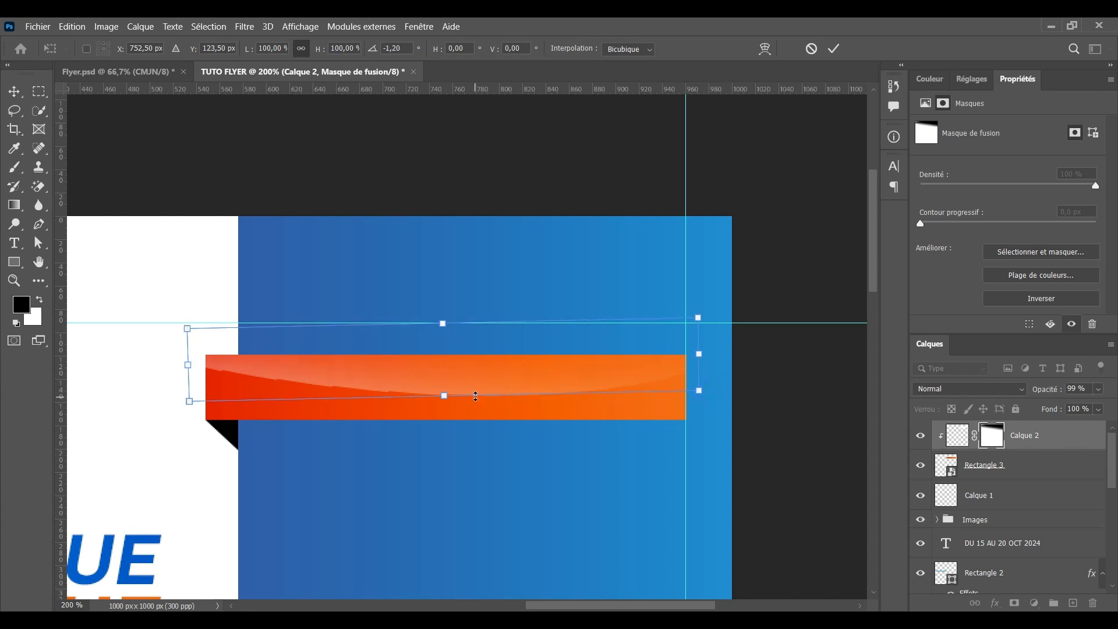
{"action": "left_click_drag", "start_coordinate": [477, 399], "coordinate": [479, 404]}
{"action": "left_click", "coordinate": [834, 49]}
{"action": "left_click", "coordinate": [818, 171]}
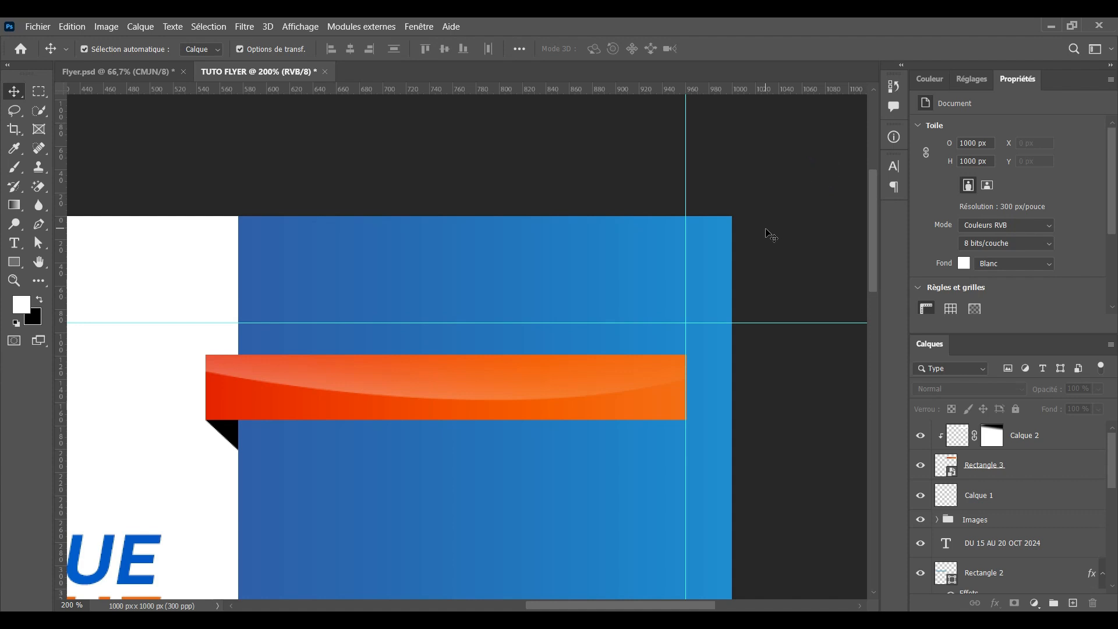
{"action": "key", "text": "ctrl+minus"}
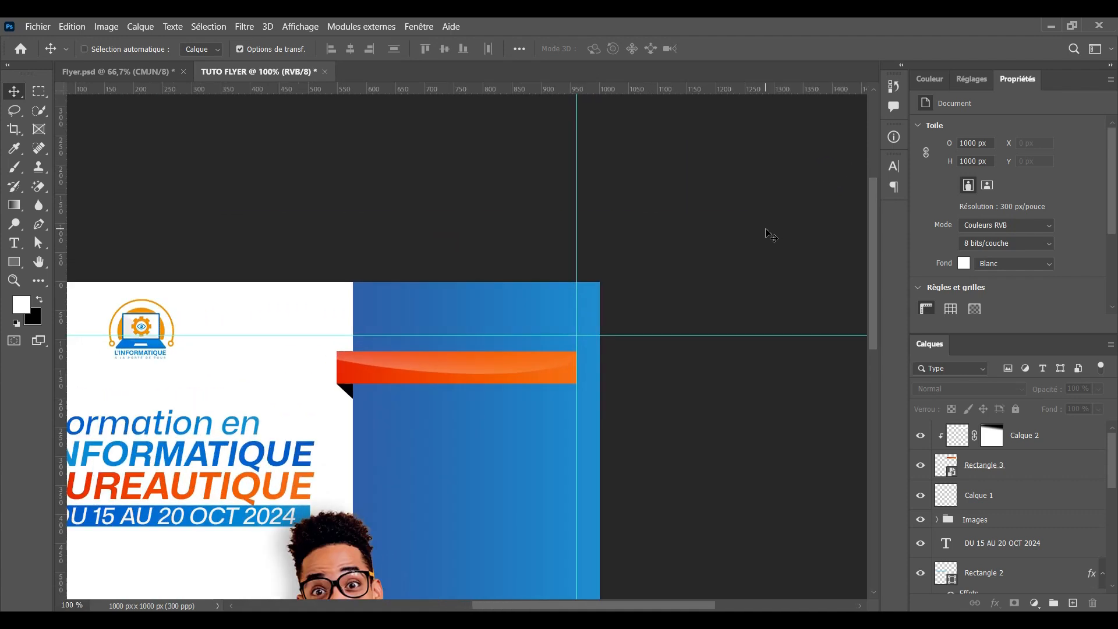
{"action": "key", "text": "ctrl+plus"}
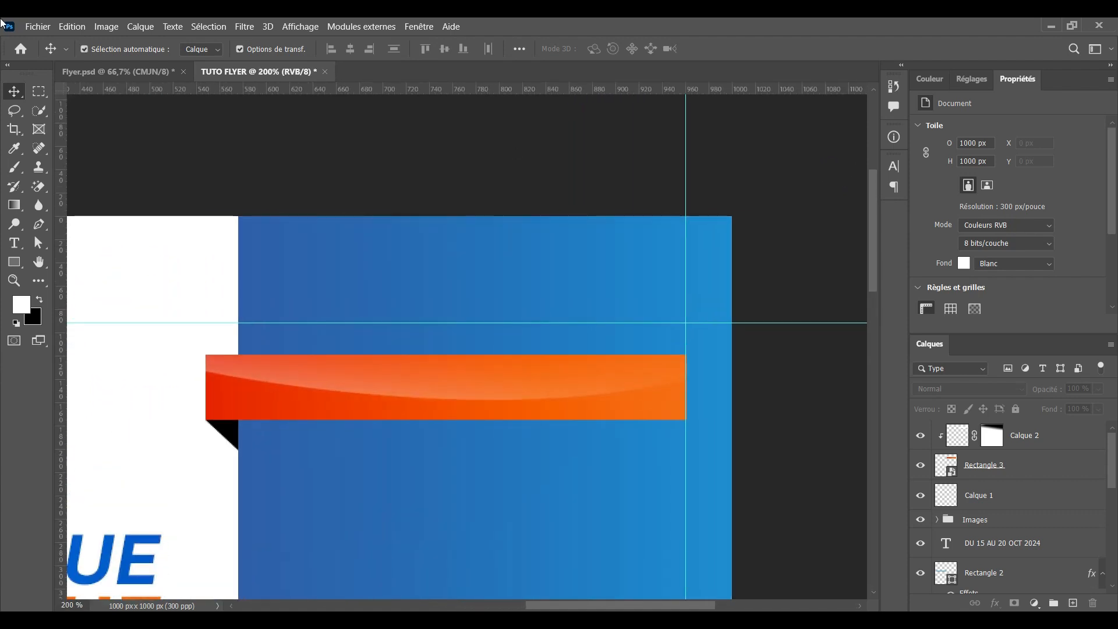
{"action": "scroll", "coordinate": [63, 299], "scroll_direction": "down", "scroll_amount": 2}
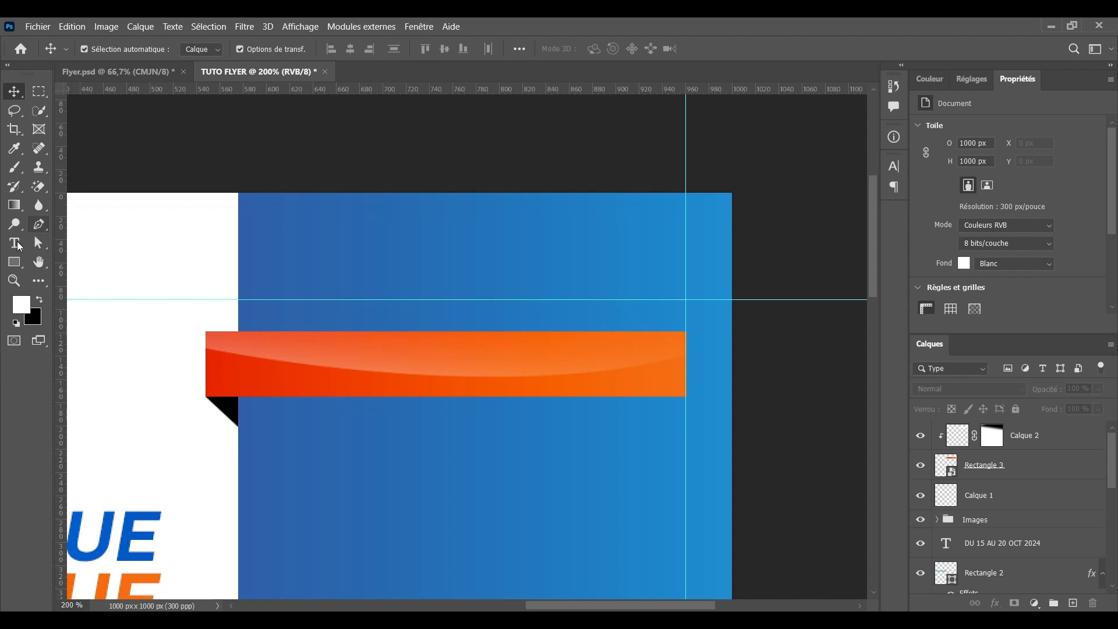
{"action": "left_click", "coordinate": [17, 245]}
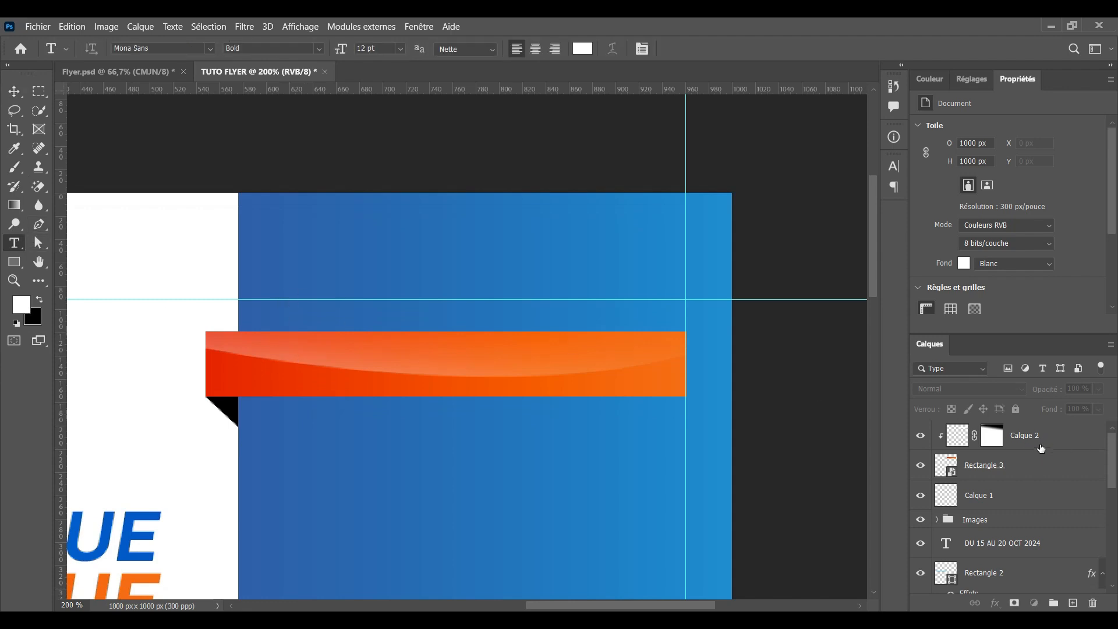
Type 'AU PROGRAMME' on the orange ribbon above the highlight layer
{"action": "left_click", "coordinate": [1045, 444]}
{"action": "left_click", "coordinate": [1073, 603]}
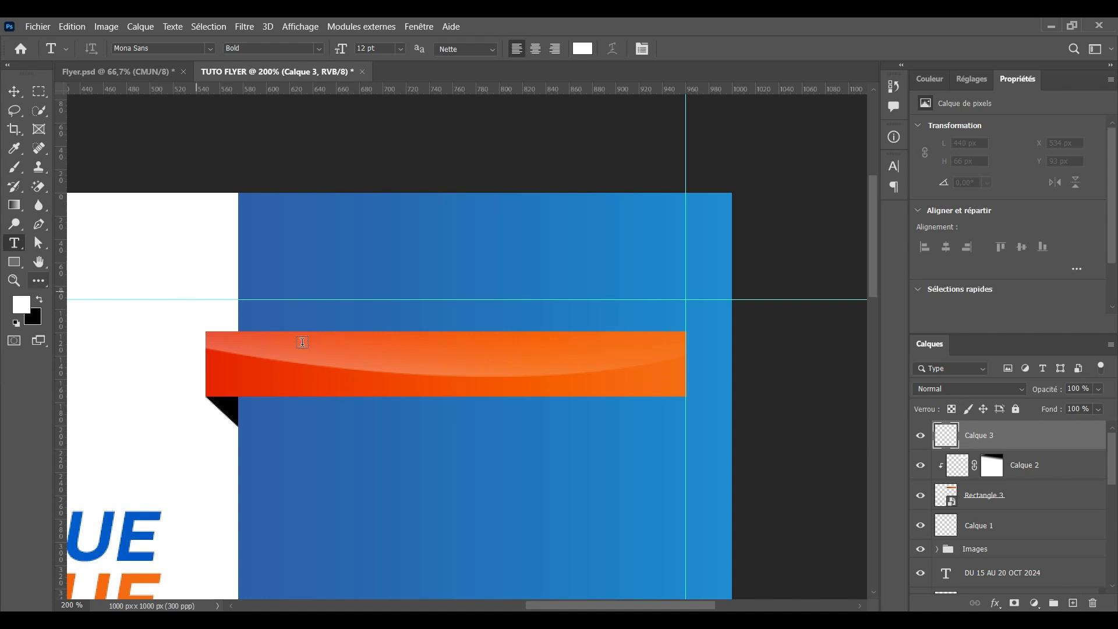
{"action": "left_click", "coordinate": [275, 366]}
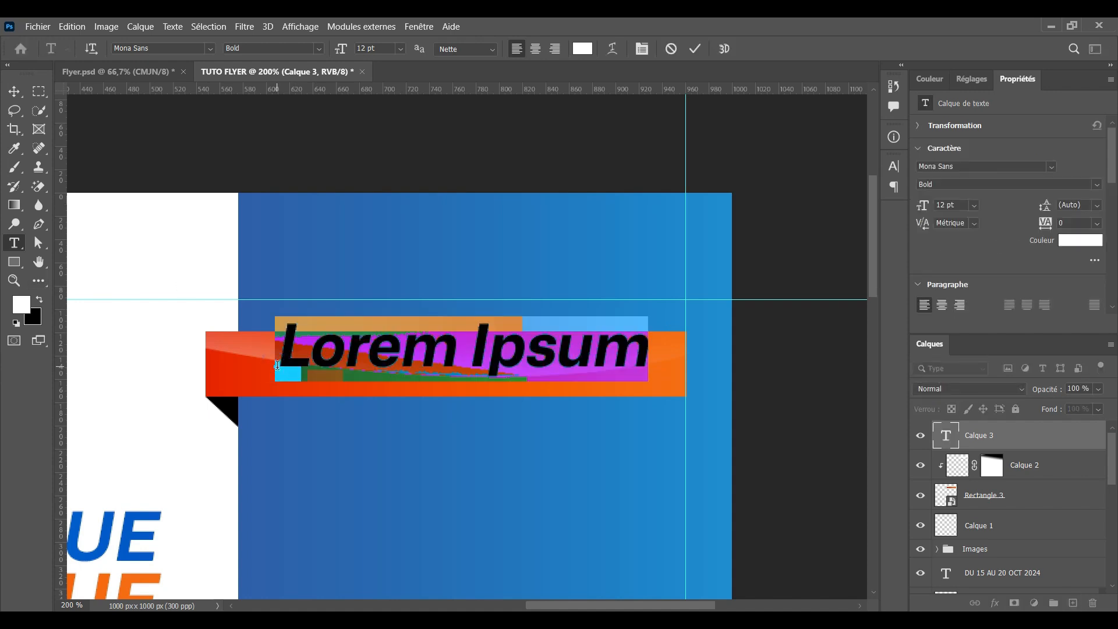
{"action": "type", "text": "Au"}
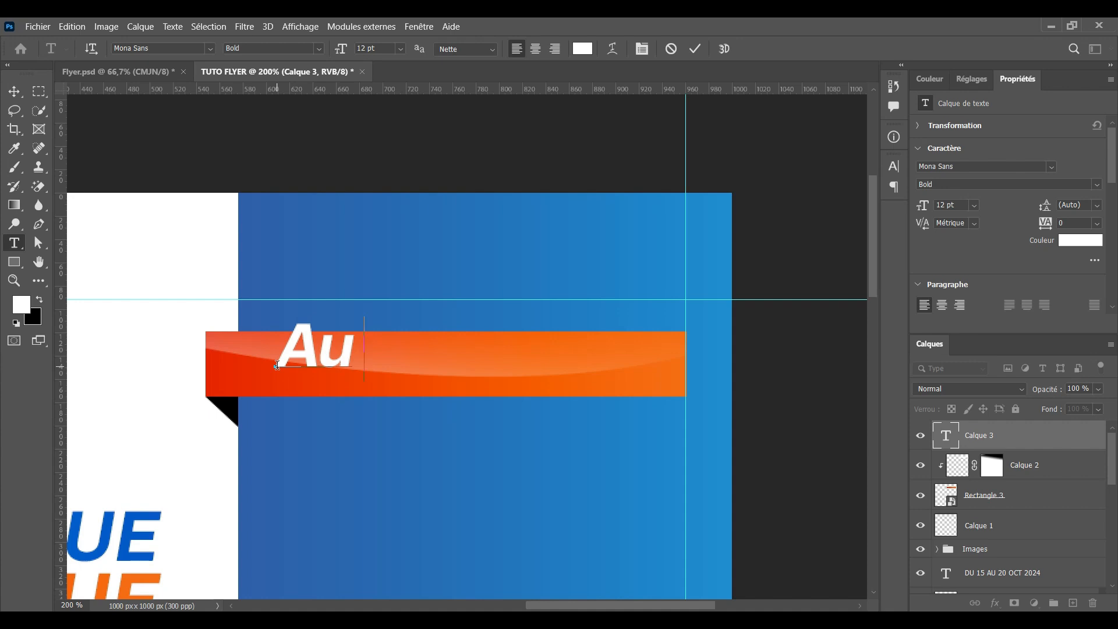
{"action": "key", "text": "BackSpace"}
{"action": "type", "text": "U"}
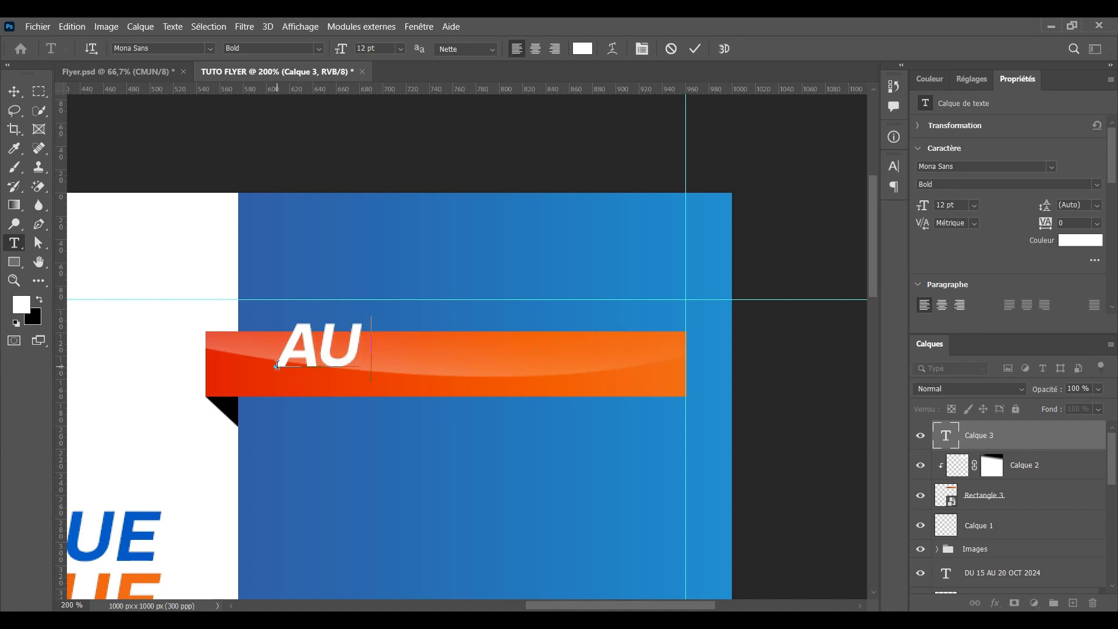
{"action": "type", "text": " PROG"}
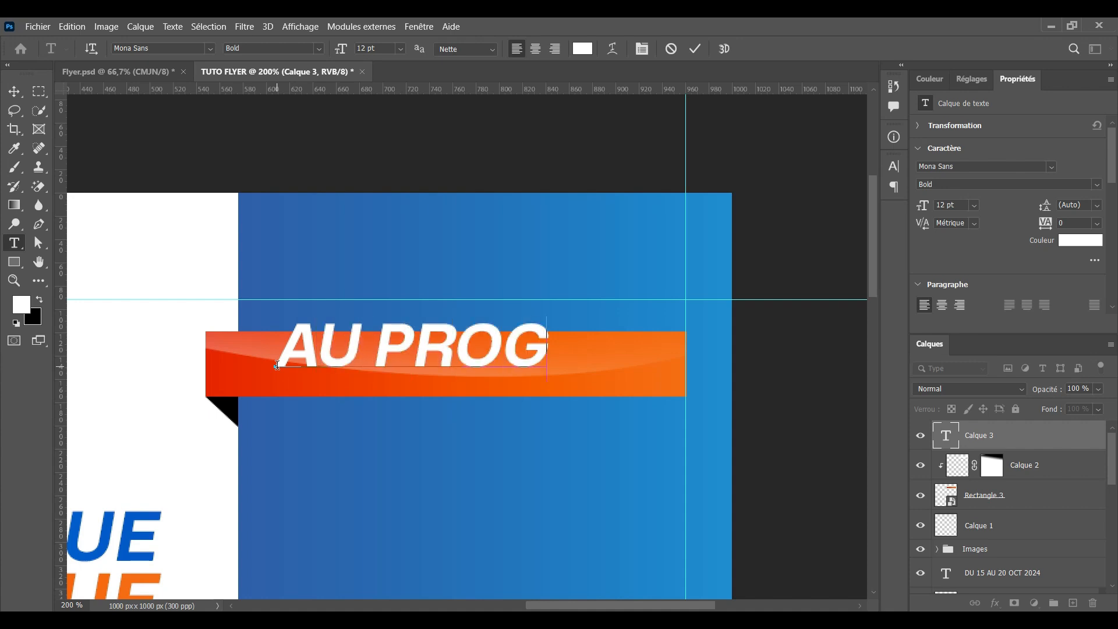
{"action": "type", "text": "RAMM"}
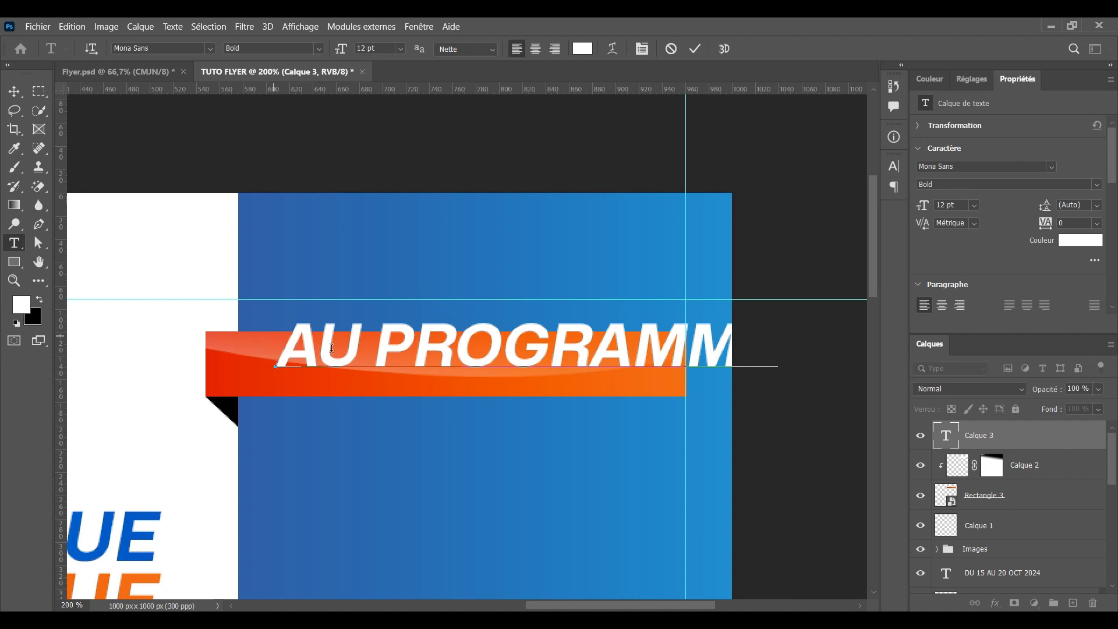
Set the text to 10 pt Mona Sans Medium, commit, and nudge it left and down
{"action": "left_click_drag", "start_coordinate": [274, 337], "coordinate": [774, 349]}
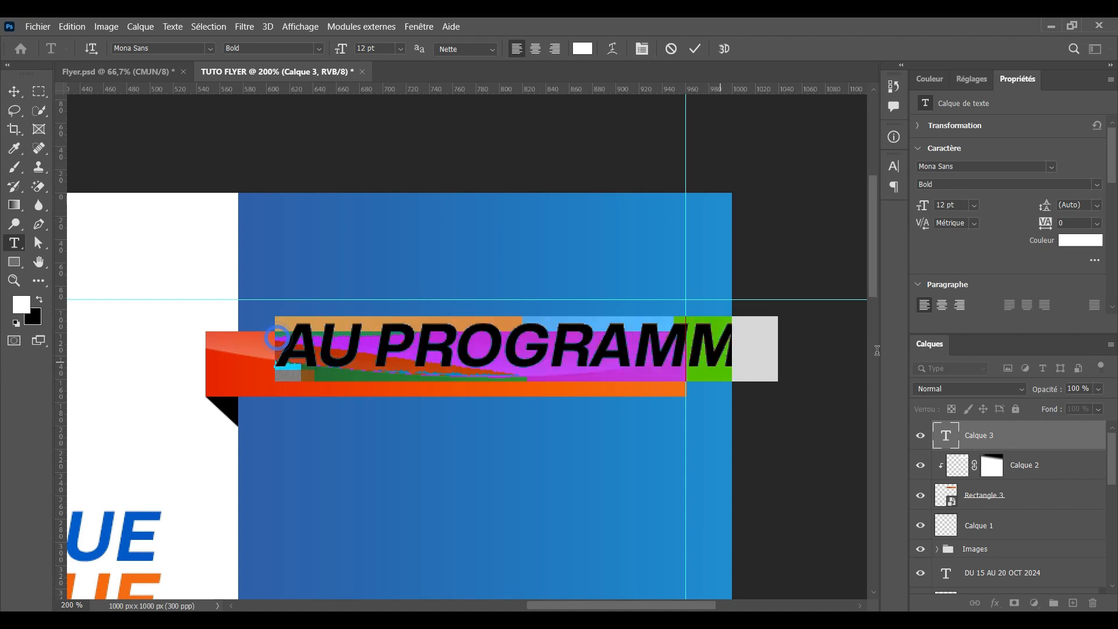
{"action": "left_click", "coordinate": [404, 51]}
{"action": "left_click", "coordinate": [377, 117]}
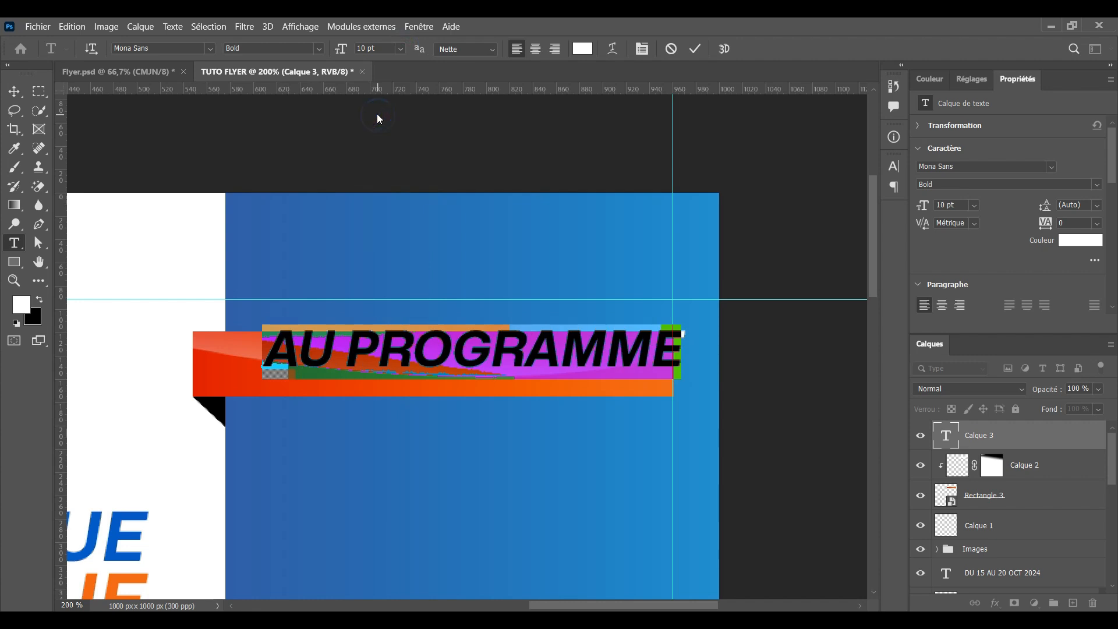
{"action": "left_click", "coordinate": [317, 49]}
{"action": "left_click", "coordinate": [248, 135]}
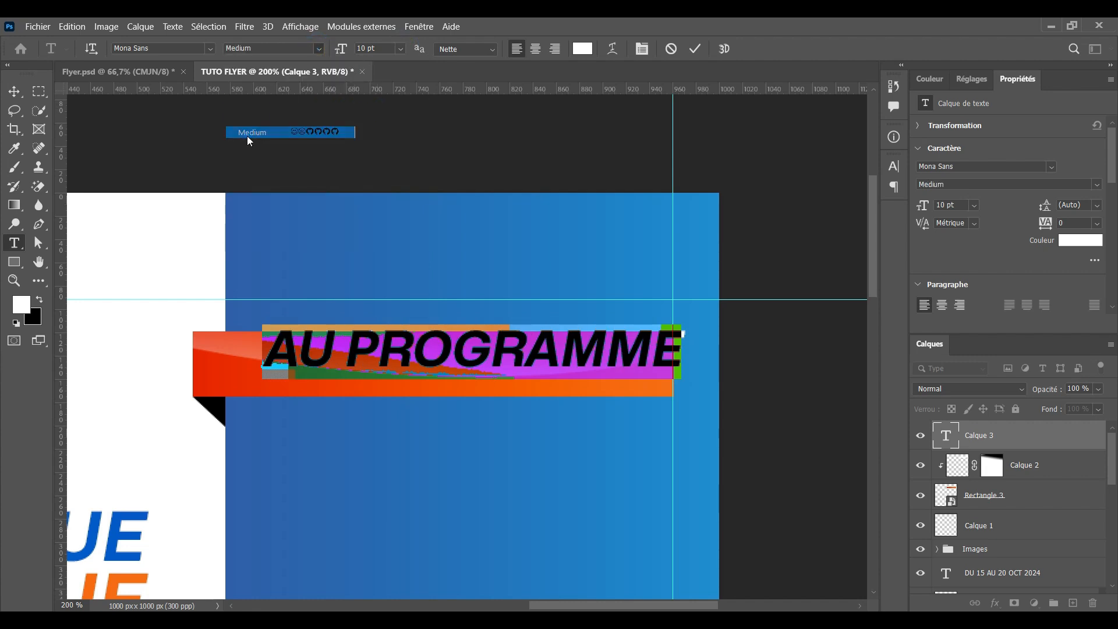
{"action": "left_click", "coordinate": [695, 48]}
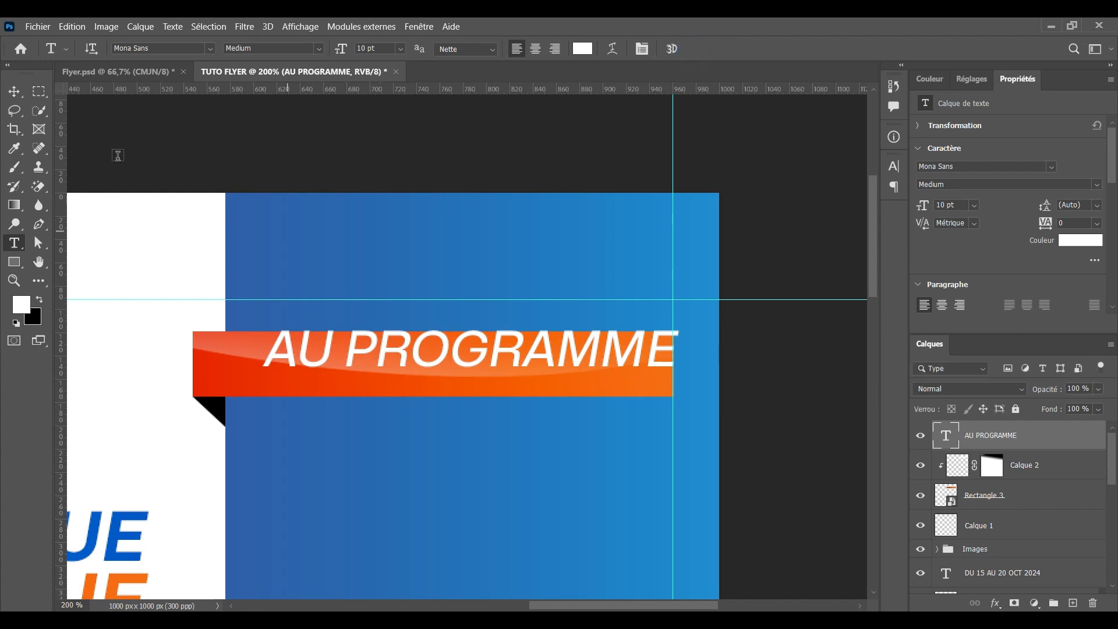
{"action": "left_click", "coordinate": [14, 92]}
{"action": "left_click_drag", "start_coordinate": [410, 352], "coordinate": [392, 368]}
{"action": "left_click", "coordinate": [771, 365]}
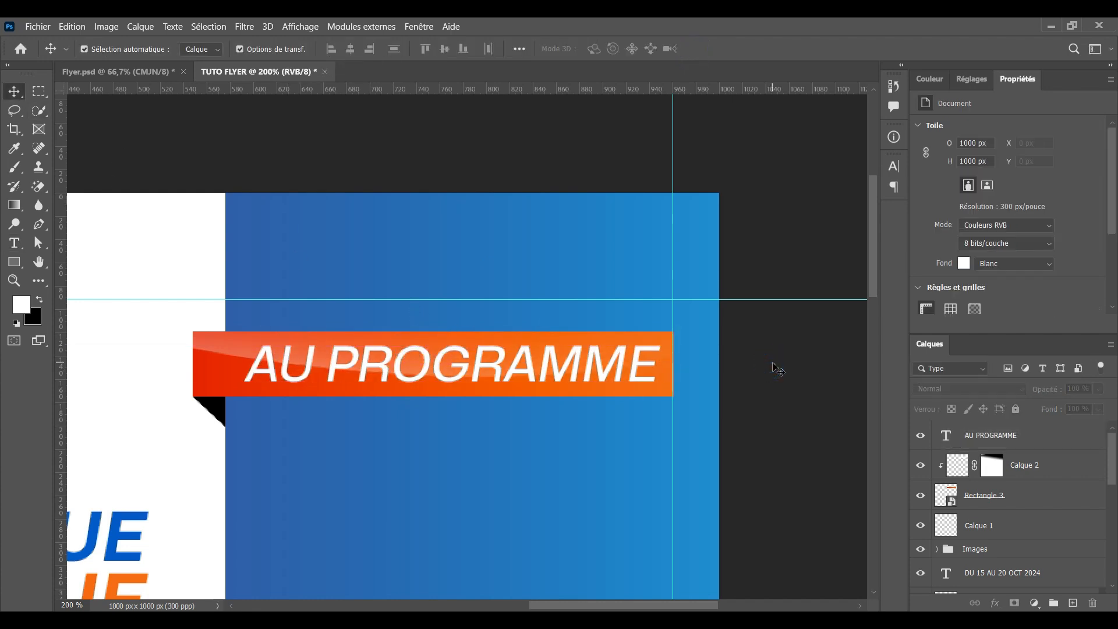
Duplicate the AU PROGRAMME text as 'AU PROGRAMME copie' just below the orange ribbon
{"action": "key", "text": "ctrl+minus"}
{"action": "key", "text": "ctrl+minus"}
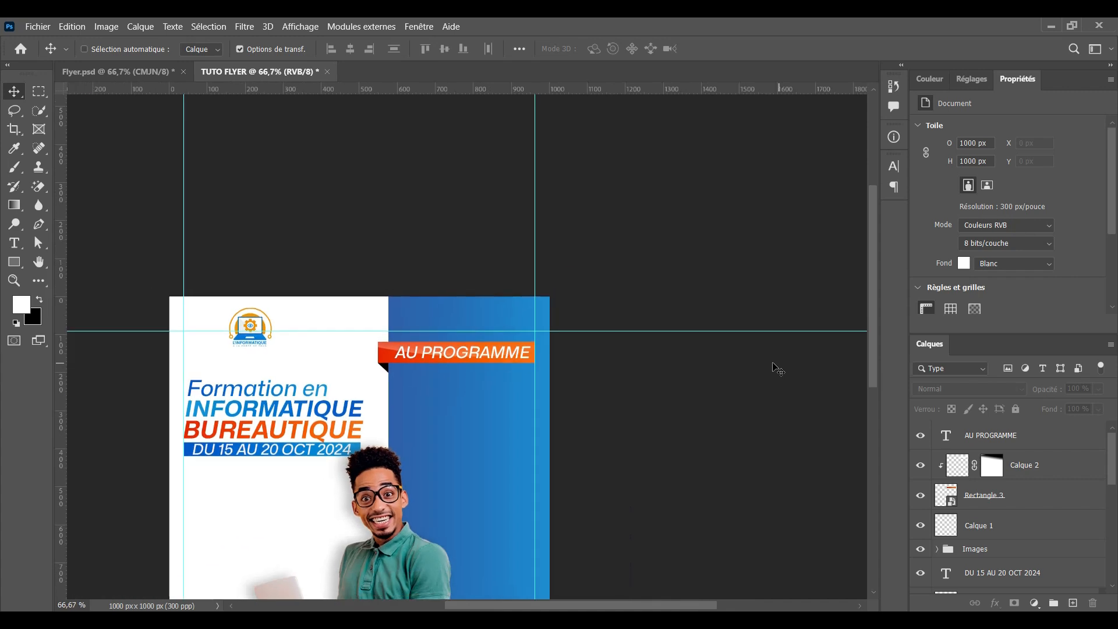
{"action": "key", "text": "ctrl+plus"}
{"action": "key", "text": "ctrl+plus"}
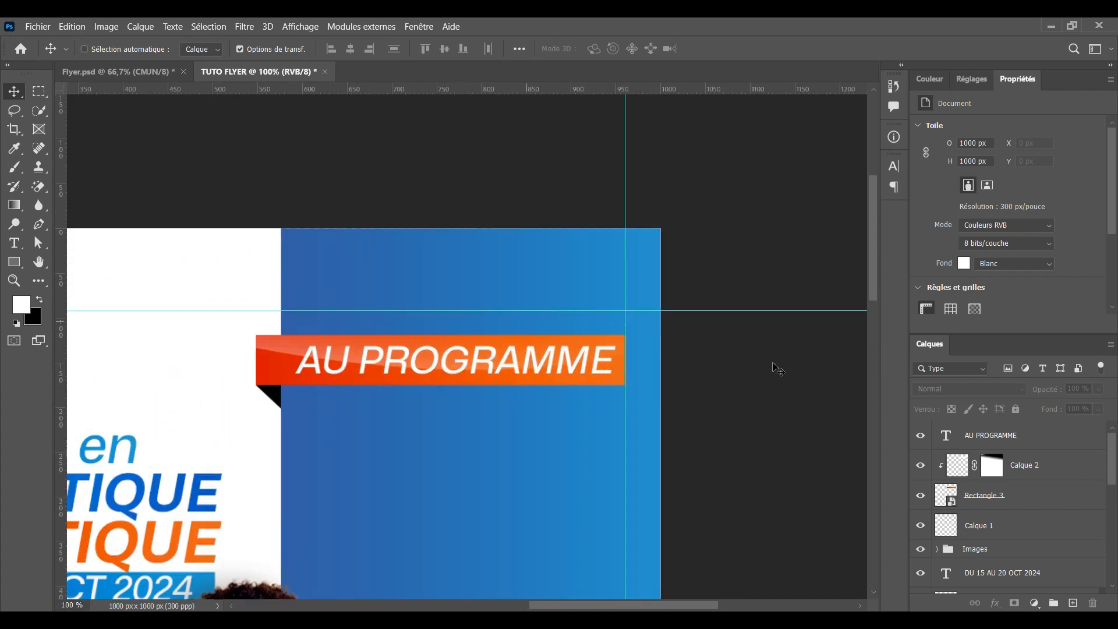
{"action": "scroll", "coordinate": [739, 394], "scroll_direction": "down", "scroll_amount": 5}
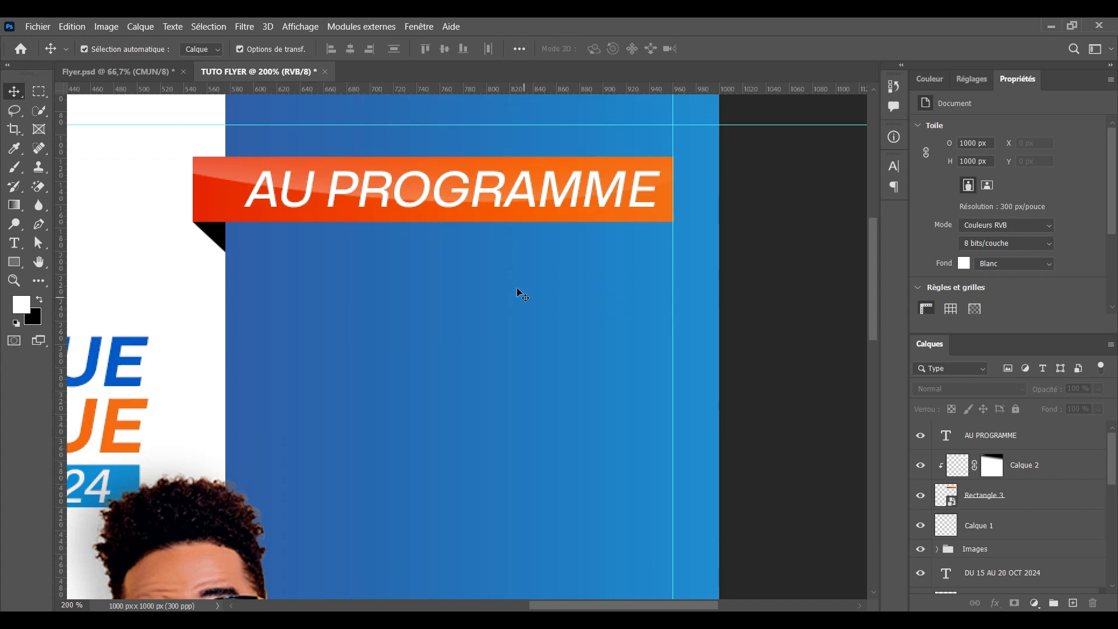
{"action": "left_click", "coordinate": [441, 196]}
{"action": "left_click_drag", "start_coordinate": [444, 187], "coordinate": [459, 267]}
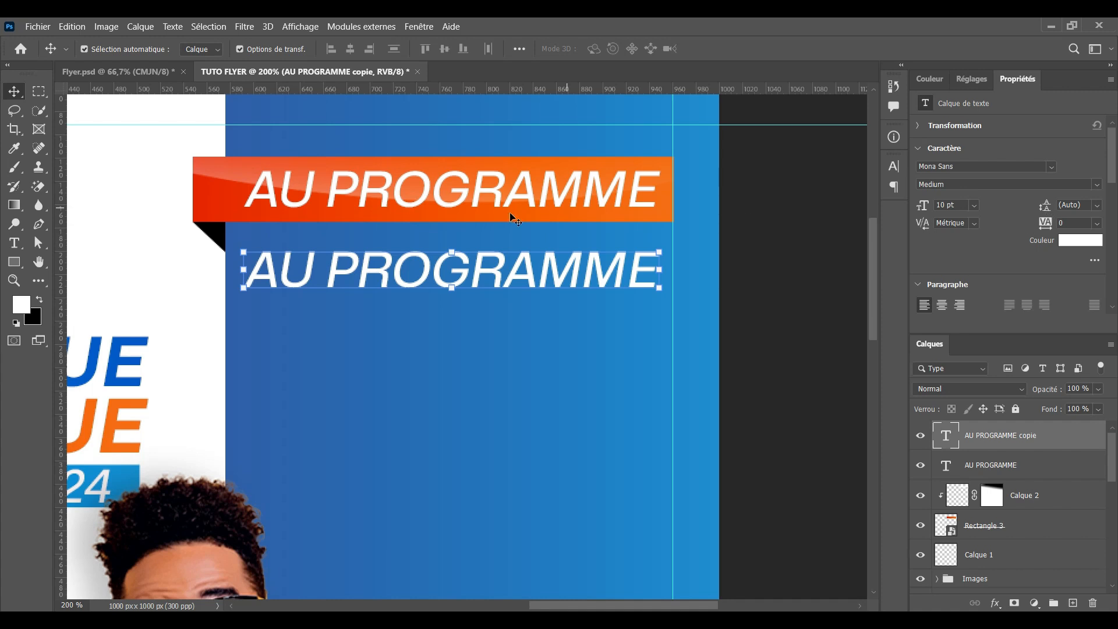
Make the copied text 8 pt in the Regular weight
{"action": "double_click", "coordinate": [462, 269]}
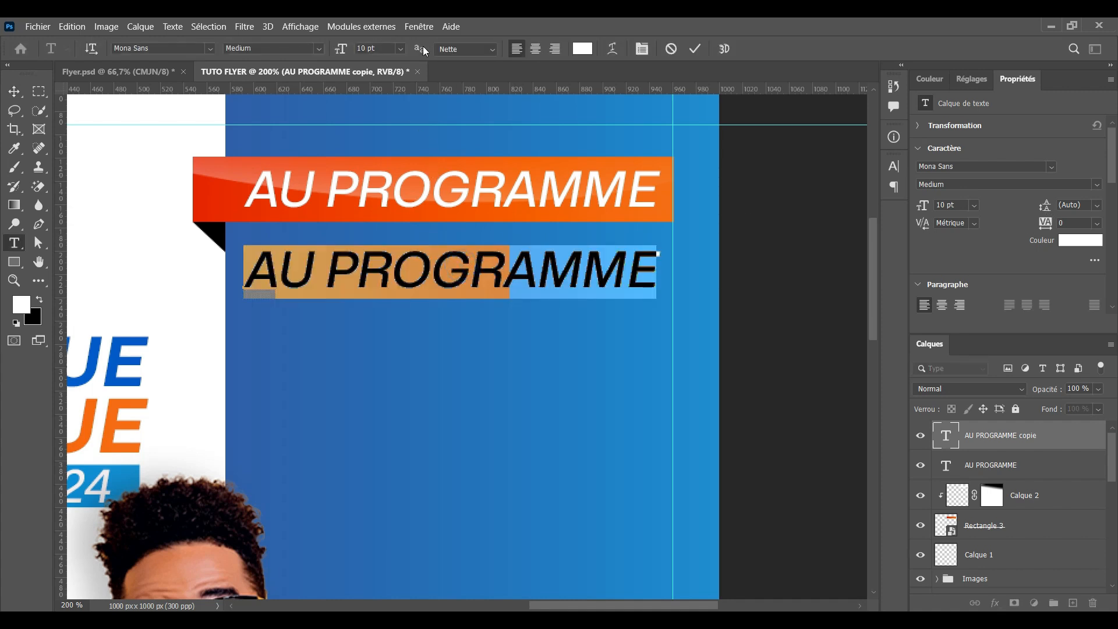
{"action": "left_click", "coordinate": [405, 50]}
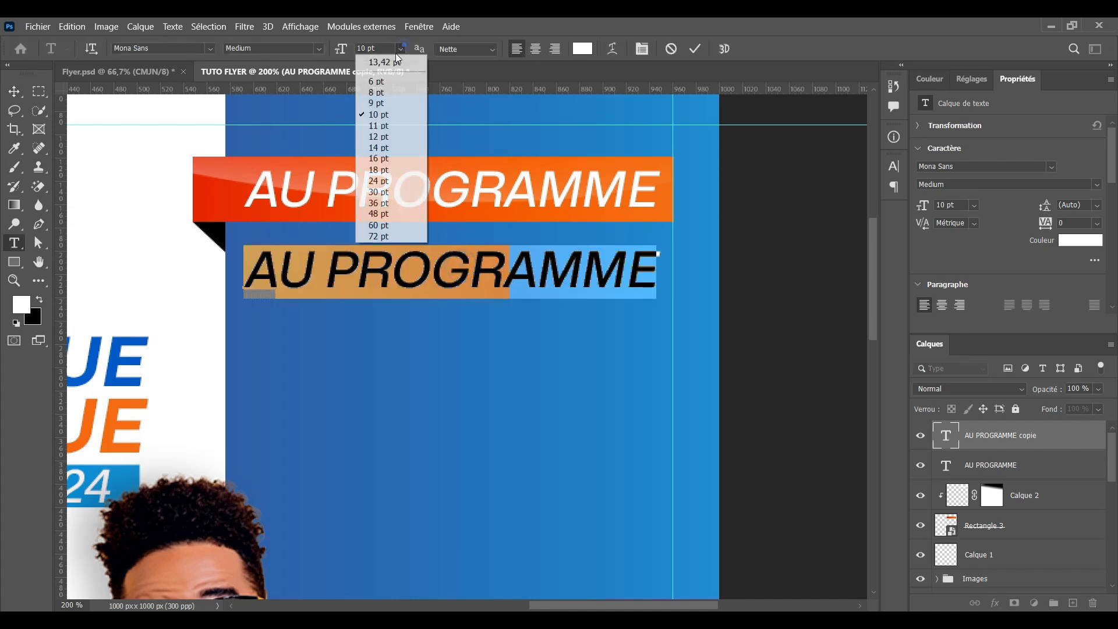
{"action": "left_click", "coordinate": [384, 93]}
{"action": "left_click", "coordinate": [322, 48]}
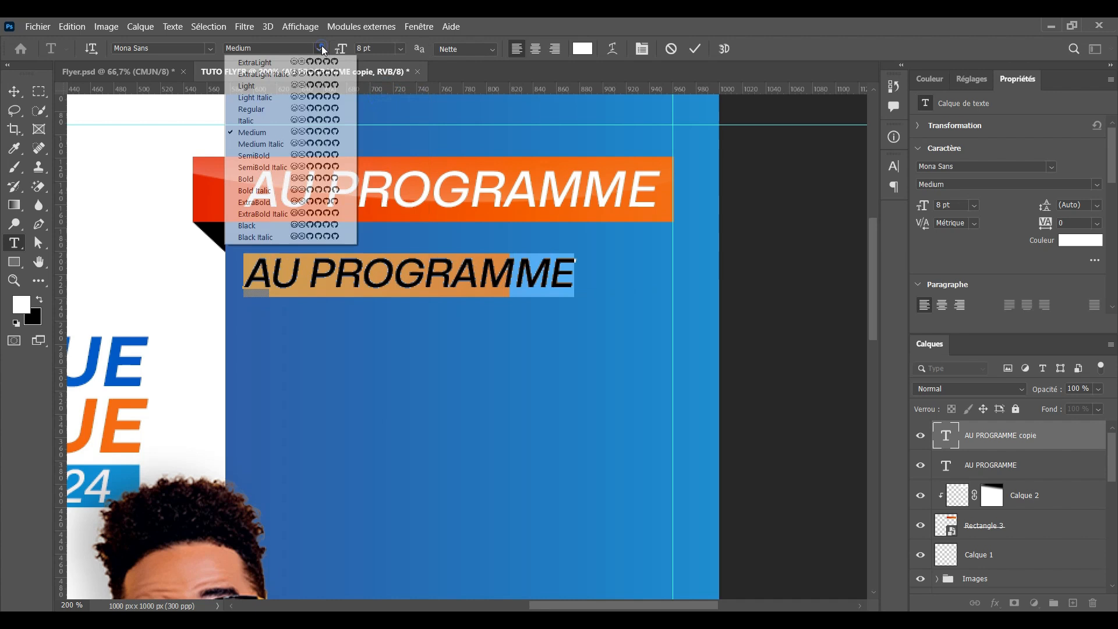
{"action": "left_click", "coordinate": [260, 109]}
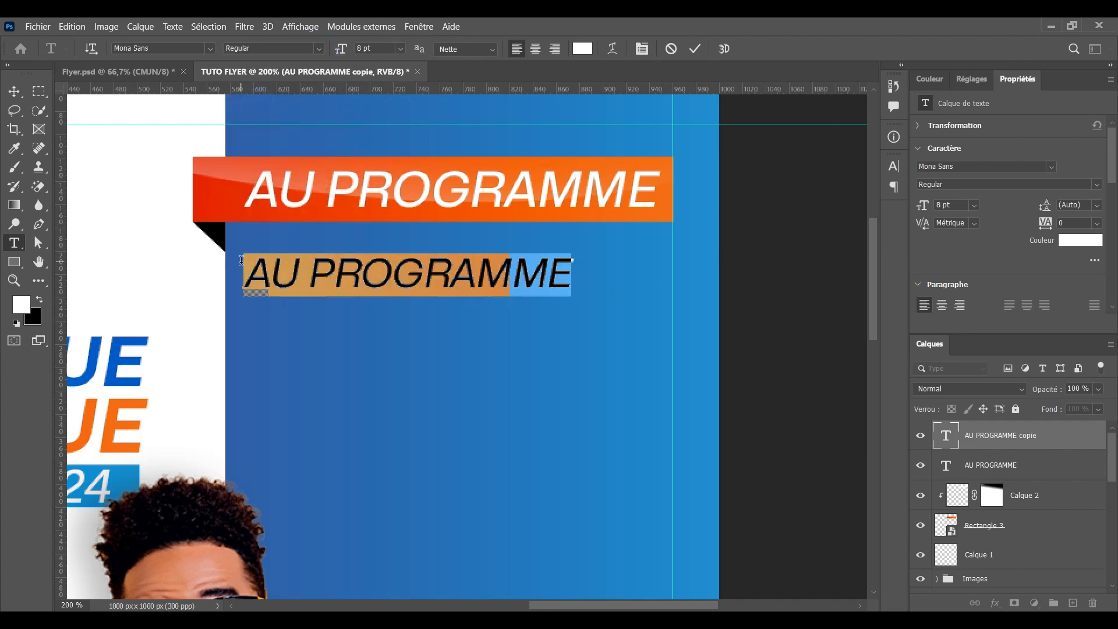
Retype it as 'Les bases de l'ordinateur', reduce it to 6 pt and commit
{"action": "type", "text": "L"}
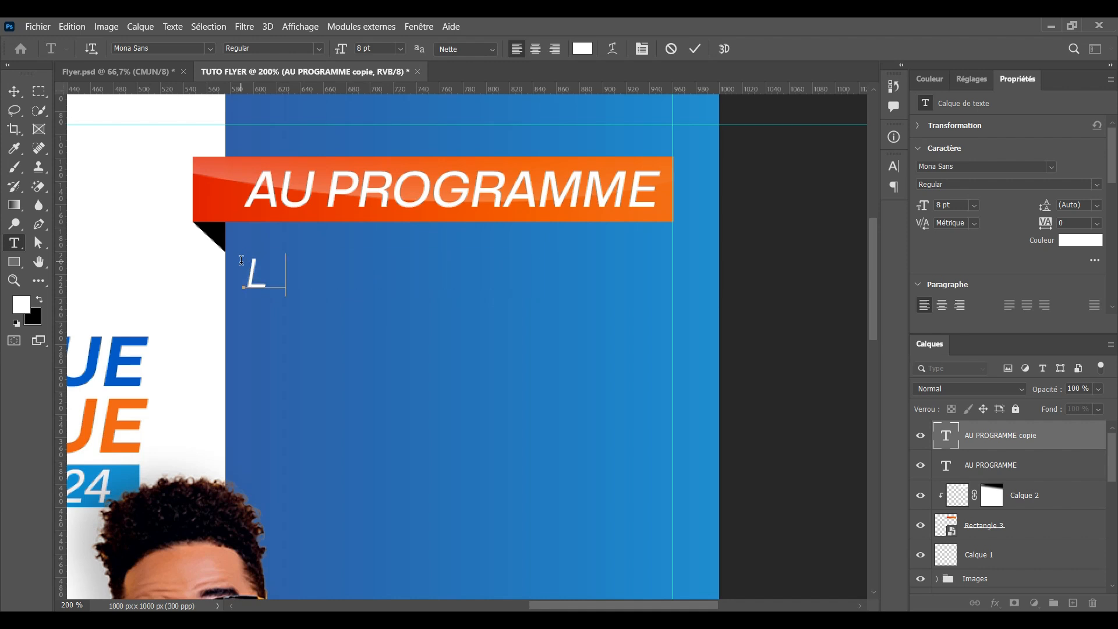
{"action": "type", "text": "es bases d"}
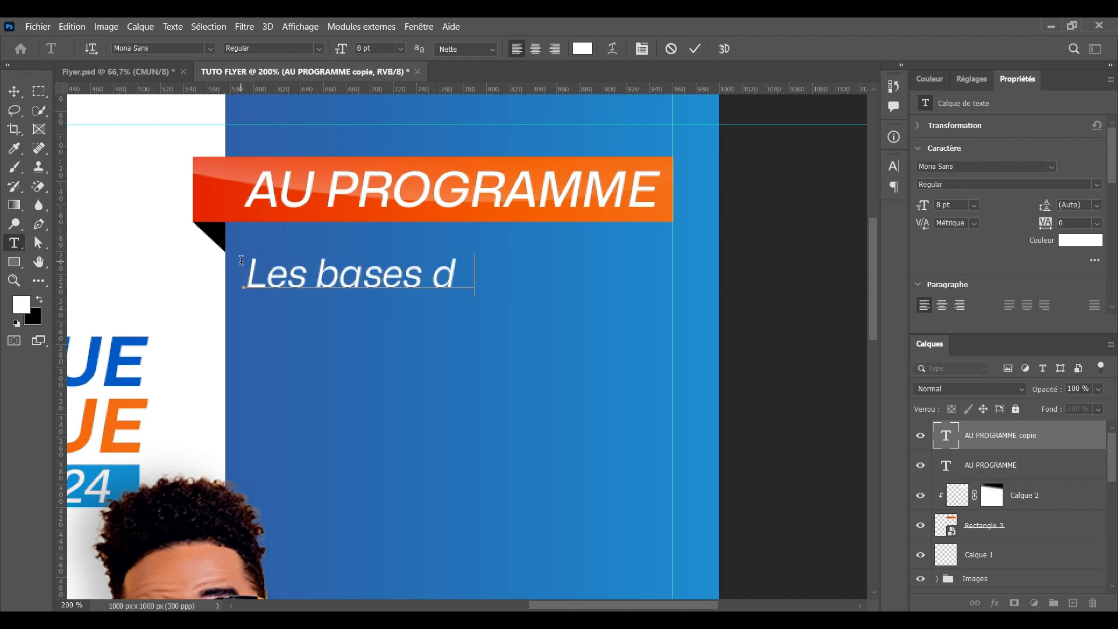
{"action": "key", "text": "BackSpace"}
{"action": "type", "text": "e l"}
{"action": "type", "text": "'ord"}
{"action": "type", "text": "inateur"}
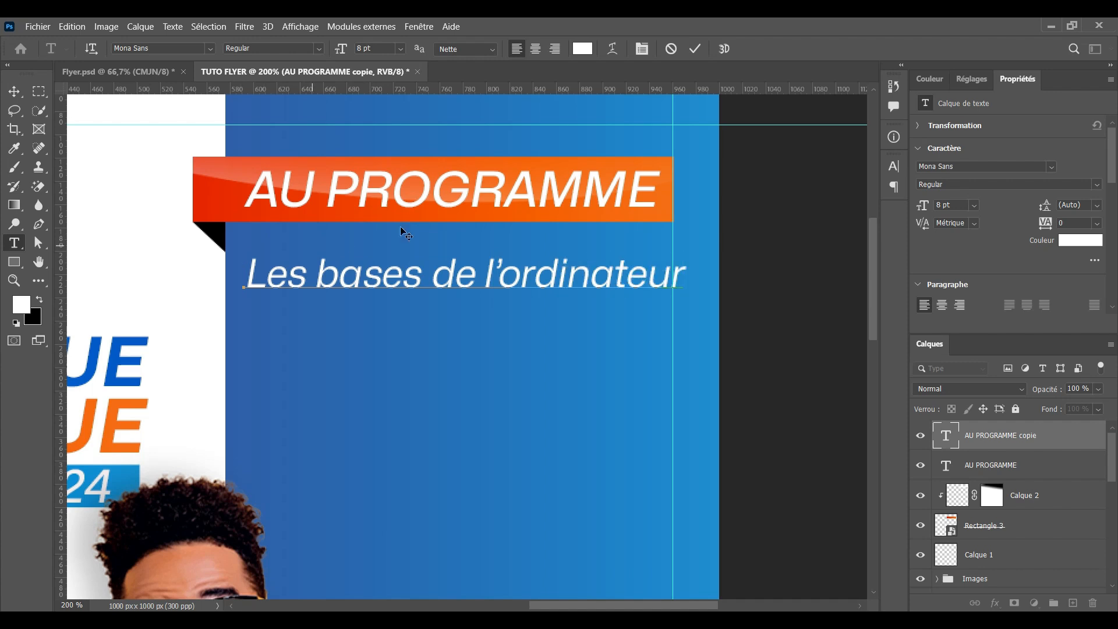
{"action": "left_click_drag", "start_coordinate": [684, 274], "coordinate": [280, 256]}
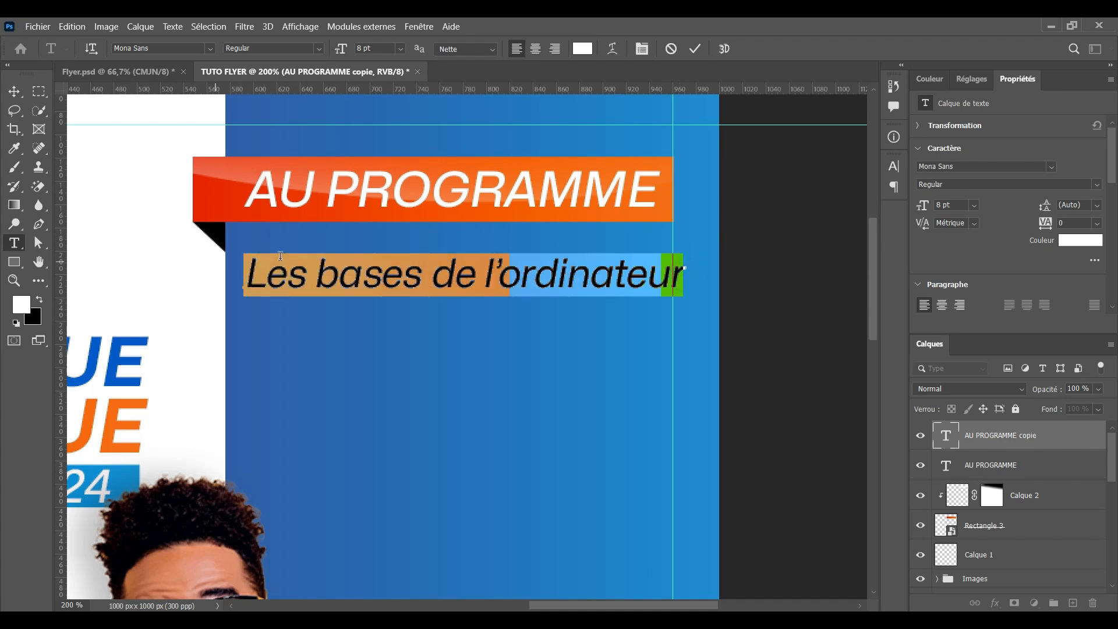
{"action": "left_click", "coordinate": [401, 49]}
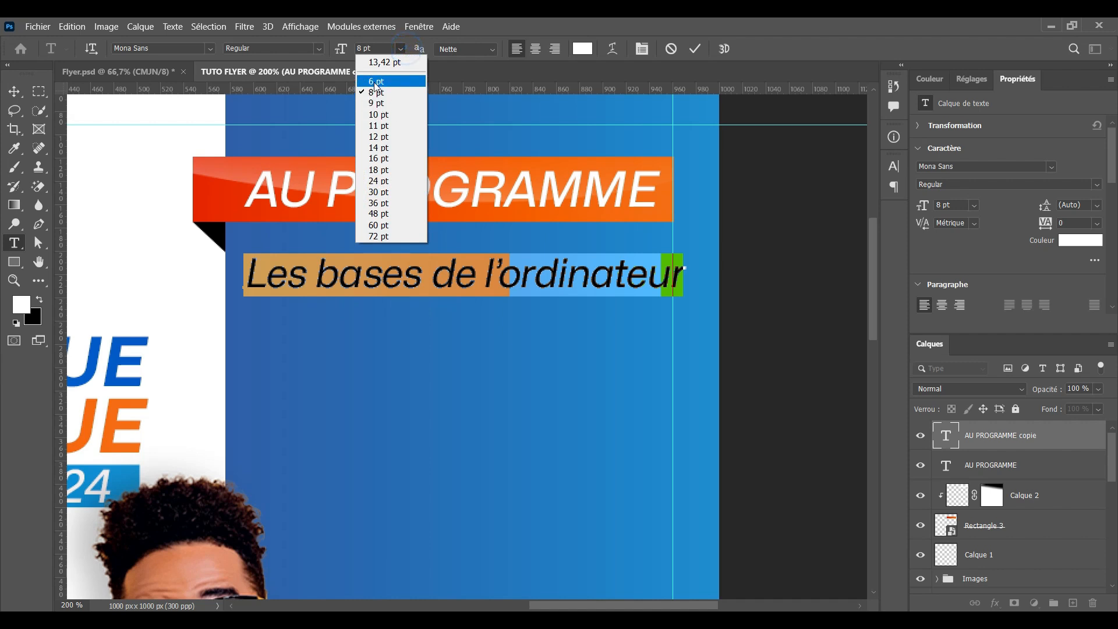
{"action": "left_click", "coordinate": [375, 85]}
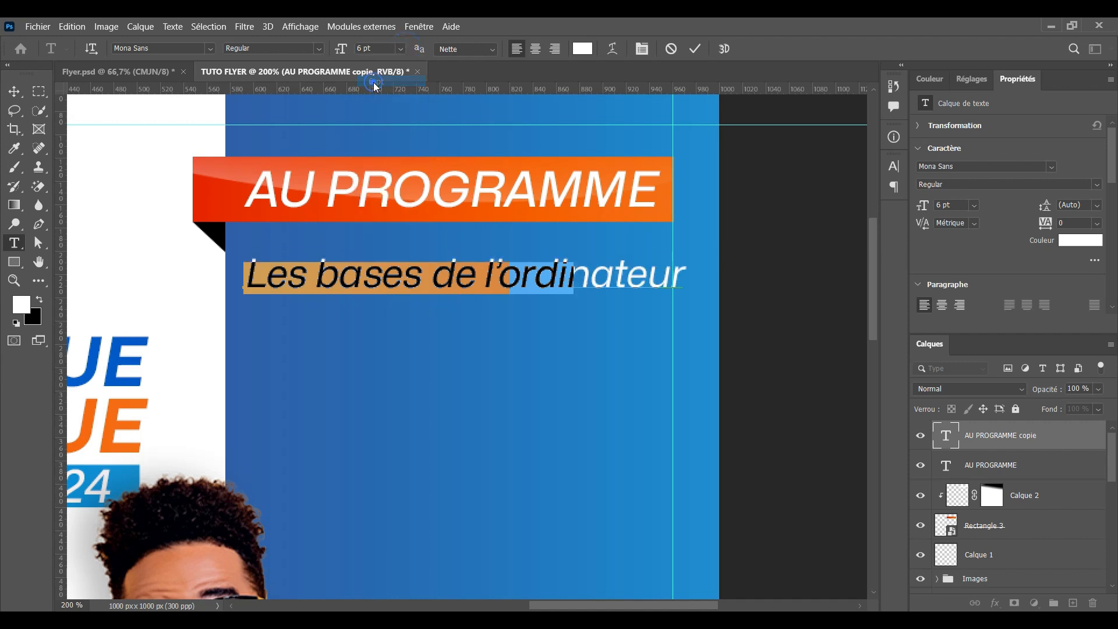
{"action": "left_click", "coordinate": [695, 48]}
{"action": "key", "text": "v"}
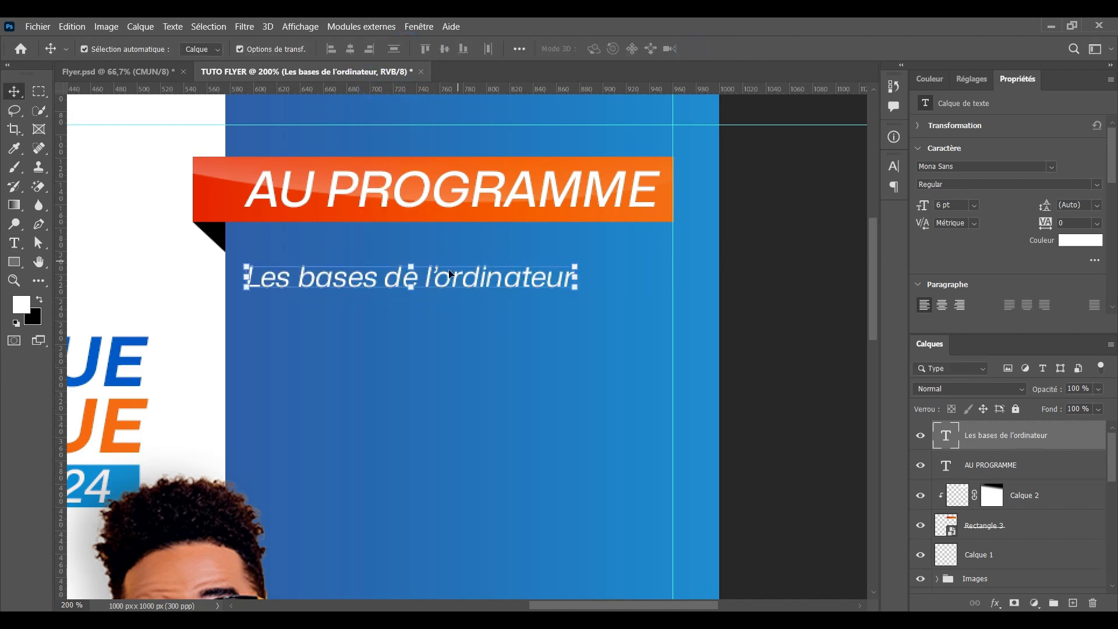
Duplicate the line below itself and rewrite it as 'Microsoft Word'
{"action": "left_click_drag", "start_coordinate": [449, 283], "coordinate": [452, 320]}
{"action": "double_click", "coordinate": [455, 313]}
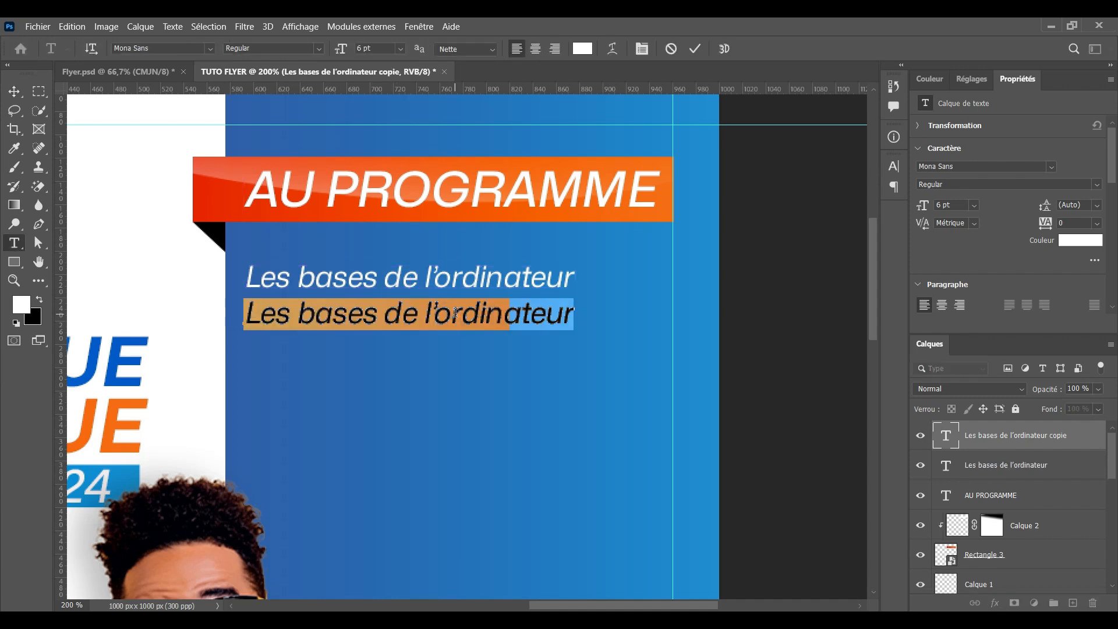
{"action": "type", "text": "Mic"}
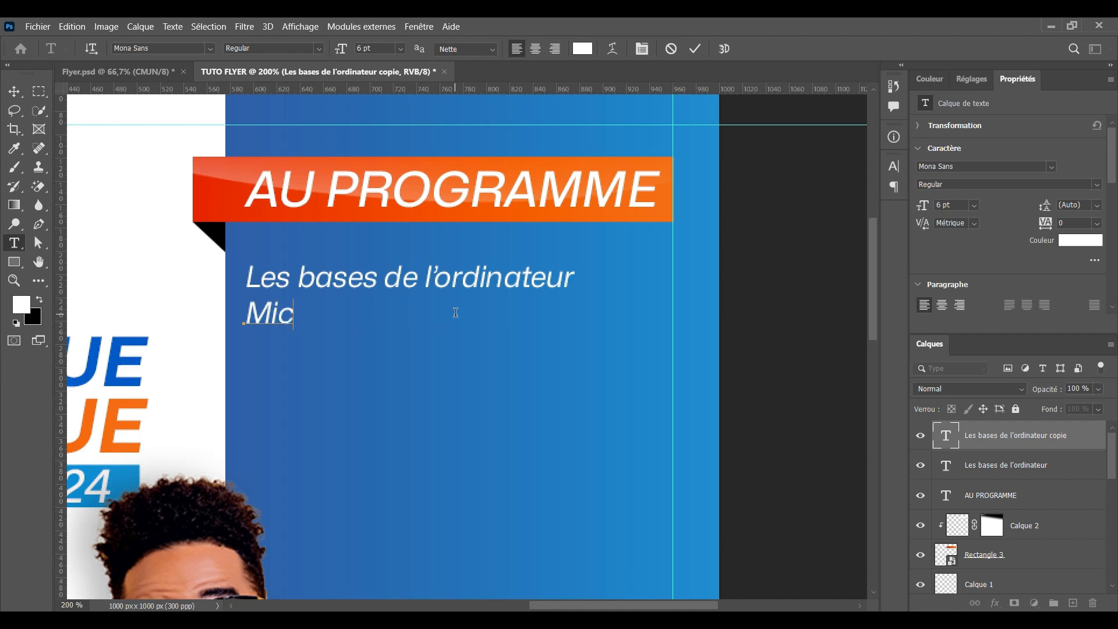
{"action": "type", "text": "rosoft"}
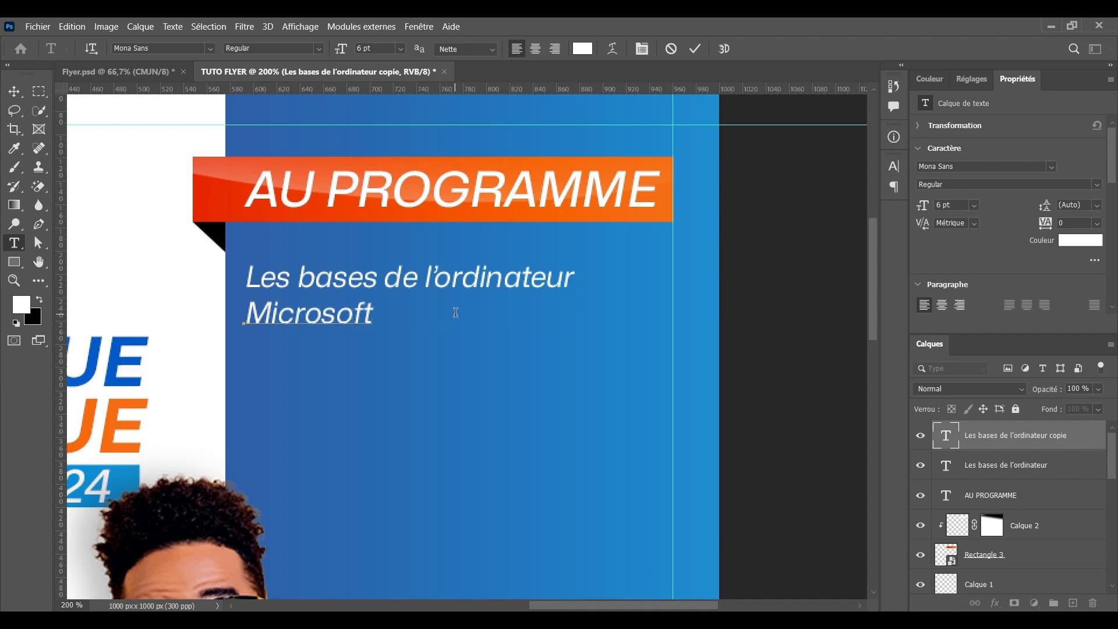
{"action": "type", "text": " Word"}
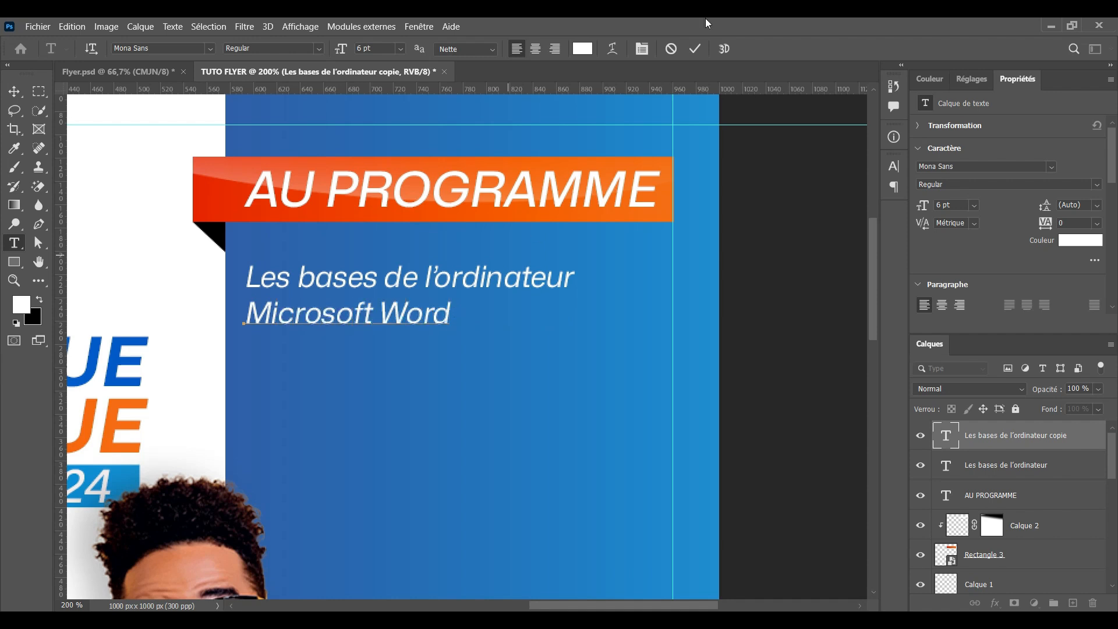
{"action": "left_click", "coordinate": [698, 51]}
{"action": "key", "text": "ctrl+Return"}
Copy the Word line beneath it and change it to the Excel entry
{"action": "key", "text": "v"}
{"action": "left_click_drag", "start_coordinate": [354, 319], "coordinate": [455, 355]}
{"action": "double_click", "coordinate": [354, 353]}
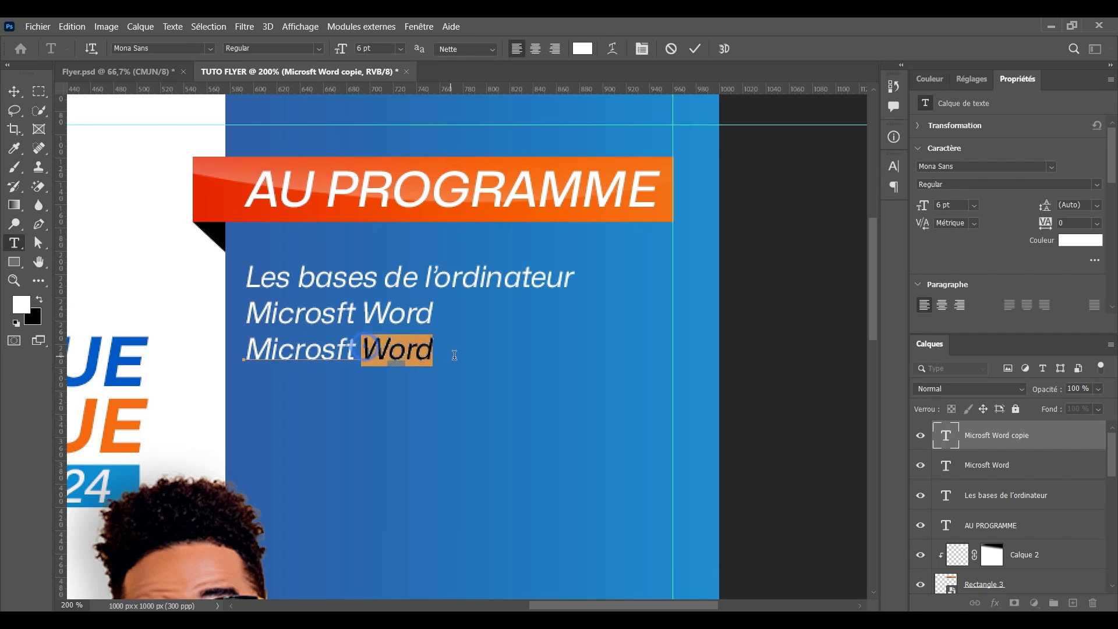
{"action": "type", "text": "Excel"}
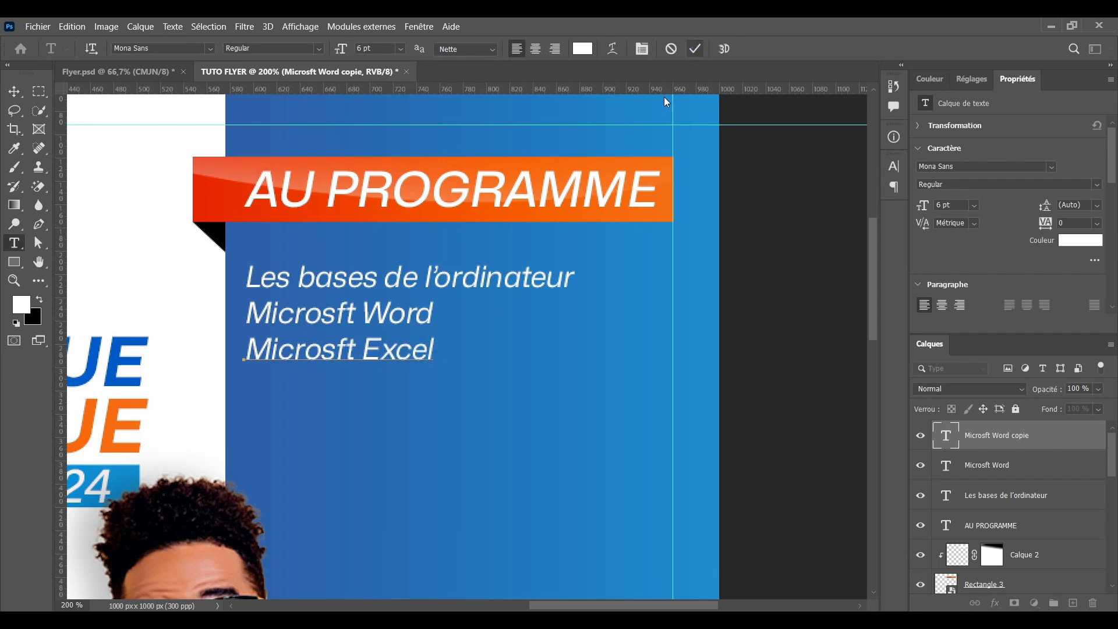
{"action": "left_click", "coordinate": [694, 48]}
{"action": "key", "text": "v"}
Add a third copy below reading 'Microsoft PowerPioint'
{"action": "left_click_drag", "start_coordinate": [373, 350], "coordinate": [452, 394]}
{"action": "key", "text": "t"}
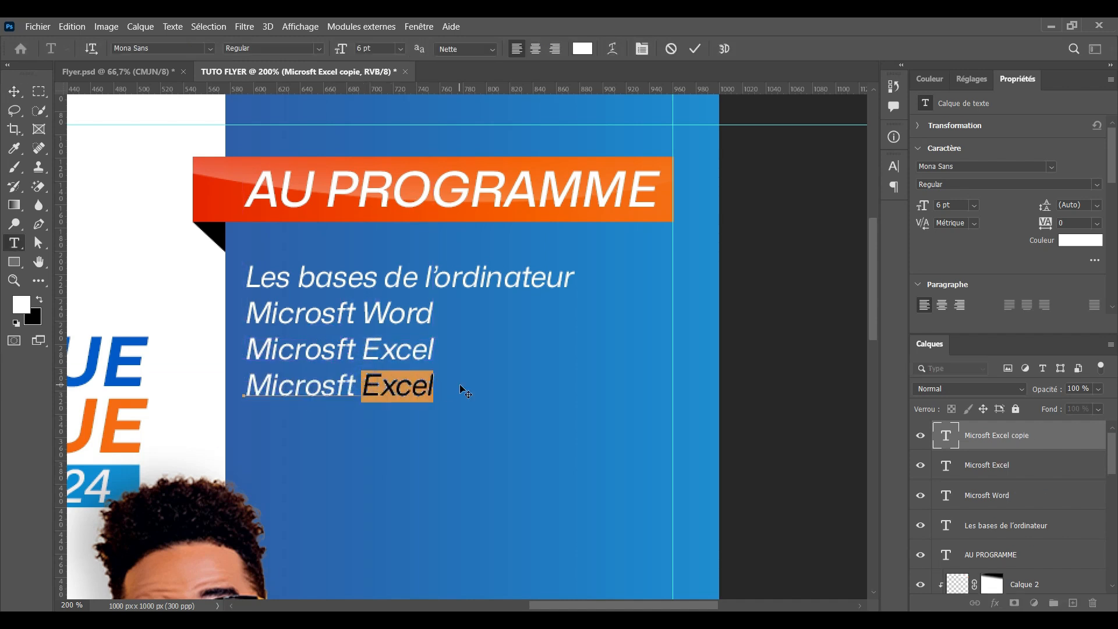
{"action": "type", "text": "Po"}
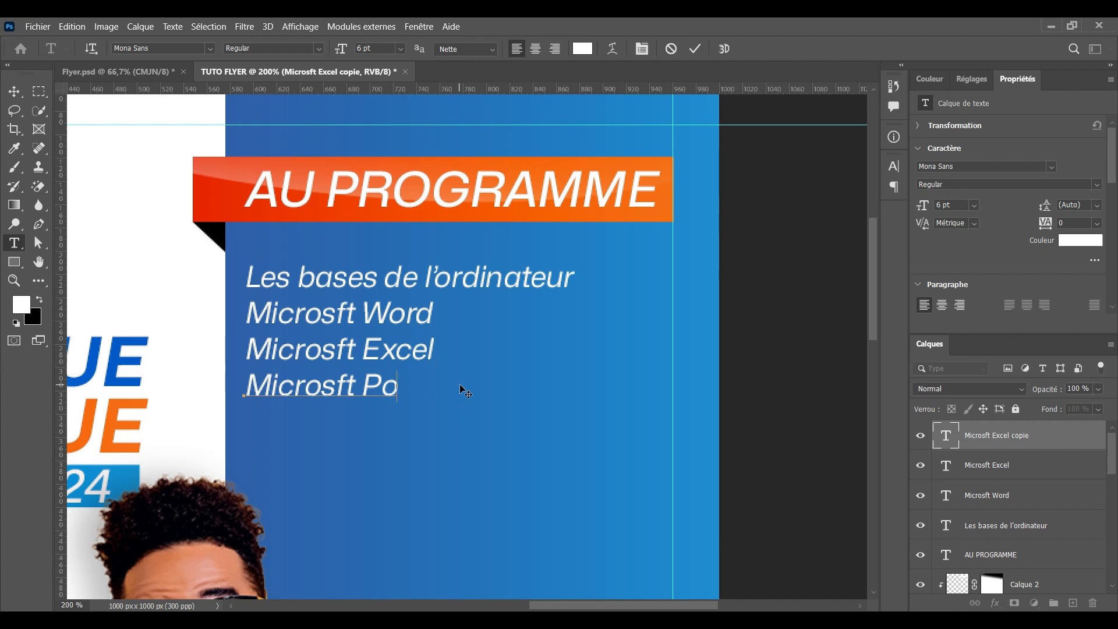
{"action": "type", "text": "werPiin"}
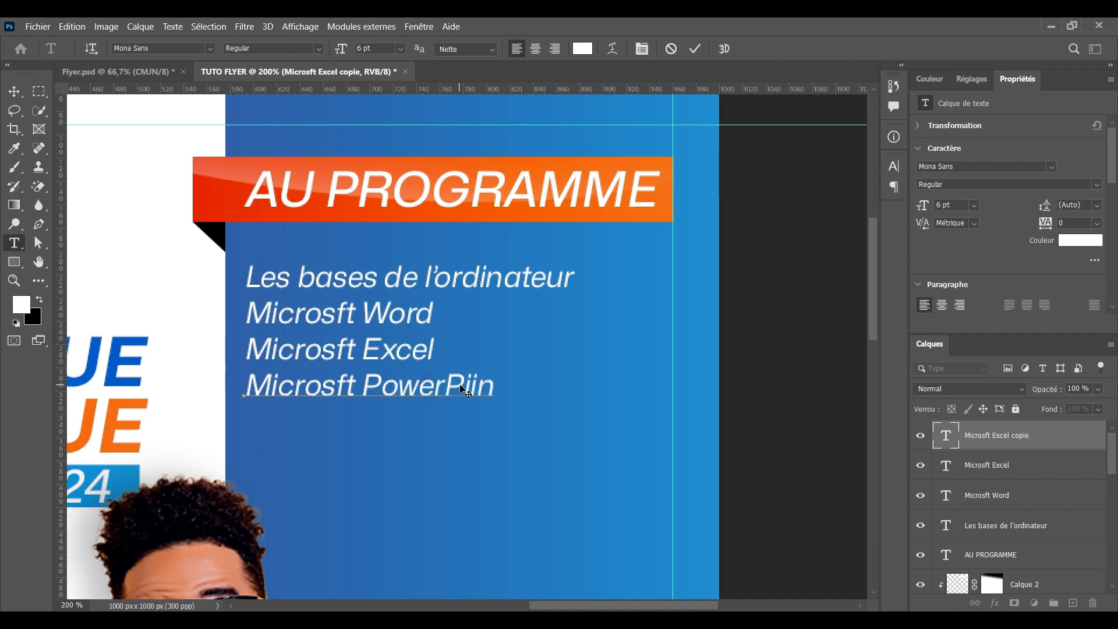
{"action": "key", "text": "BackSpace"}
{"action": "key", "text": "BackSpace"}
{"action": "type", "text": "oint"}
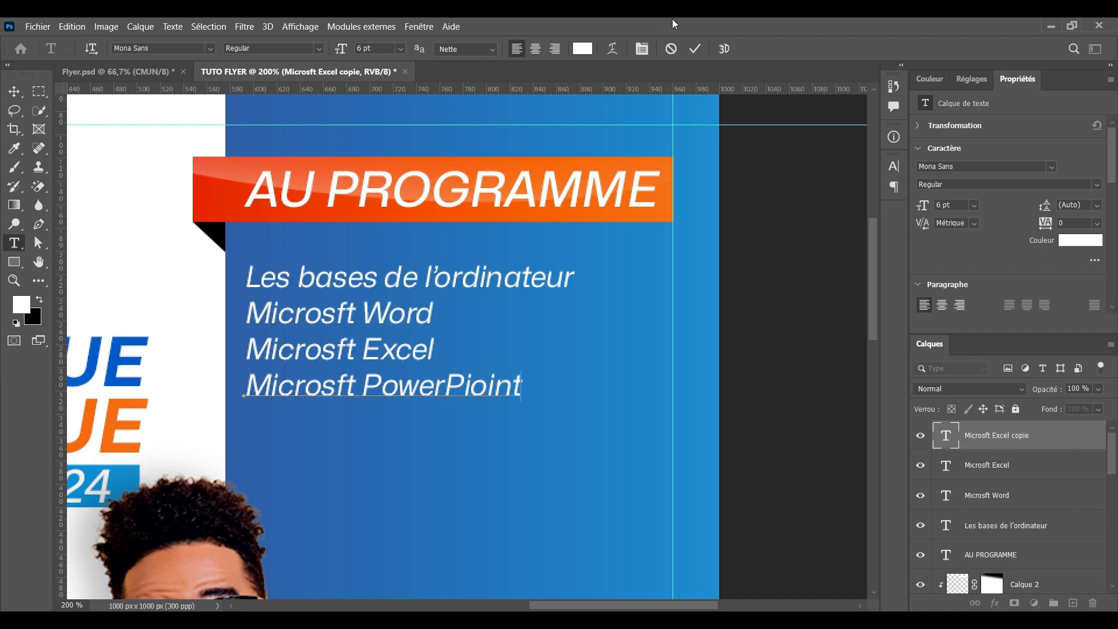
{"action": "left_click", "coordinate": [694, 48]}
Move all four list lines about 84 px right to align under AU PROGRAMME
{"action": "key", "text": "v"}
{"action": "left_click_drag", "start_coordinate": [425, 442], "coordinate": [324, 281]}
{"action": "left_click", "coordinate": [409, 265]}
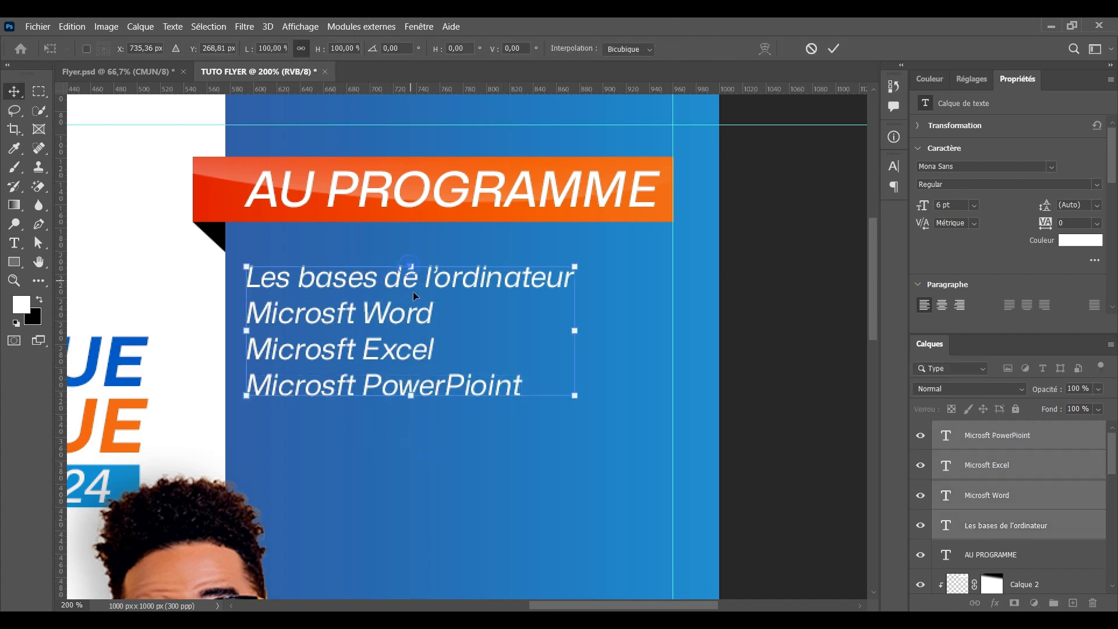
{"action": "left_click_drag", "start_coordinate": [403, 284], "coordinate": [499, 277]}
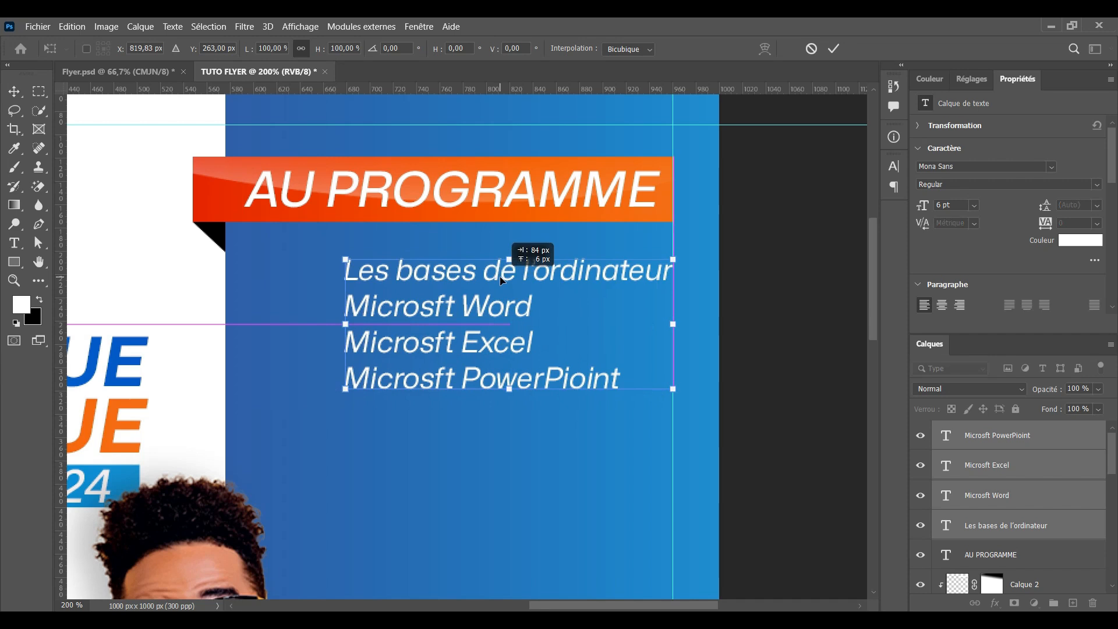
{"action": "key", "text": "Return"}
{"action": "key", "text": "ctrl+plus"}
{"action": "left_click_drag", "start_coordinate": [274, 287], "coordinate": [374, 291]}
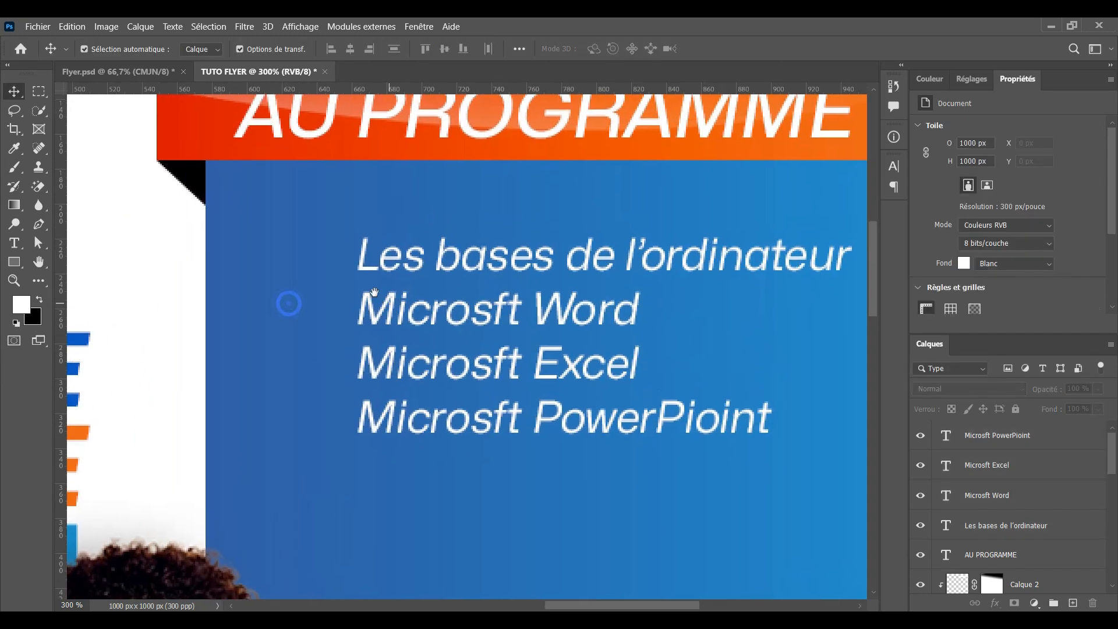
{"action": "left_click", "coordinate": [14, 263]}
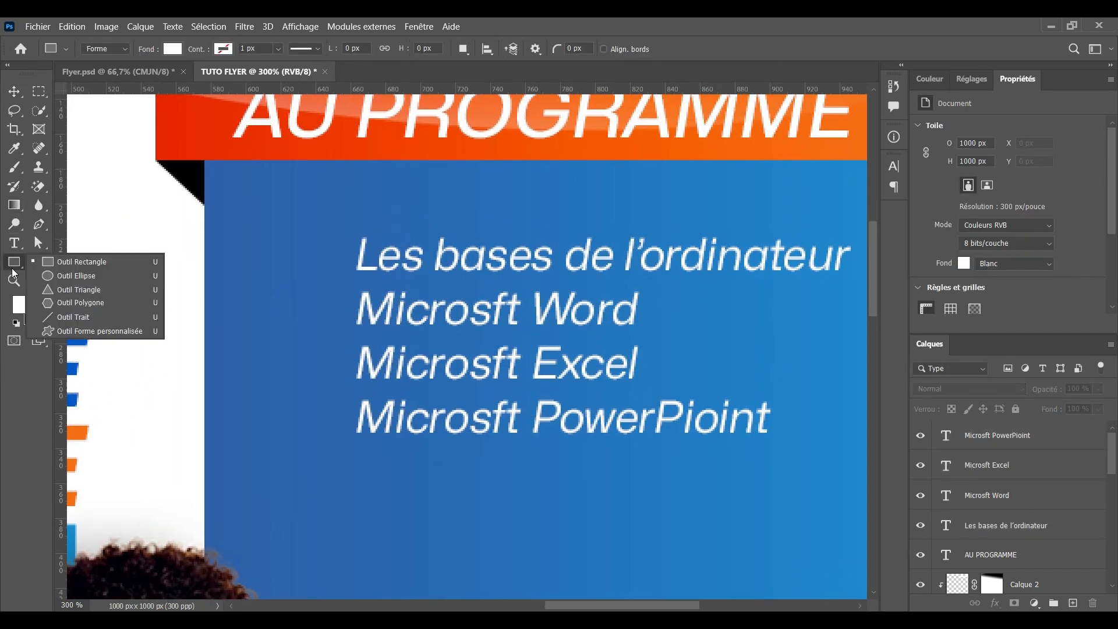
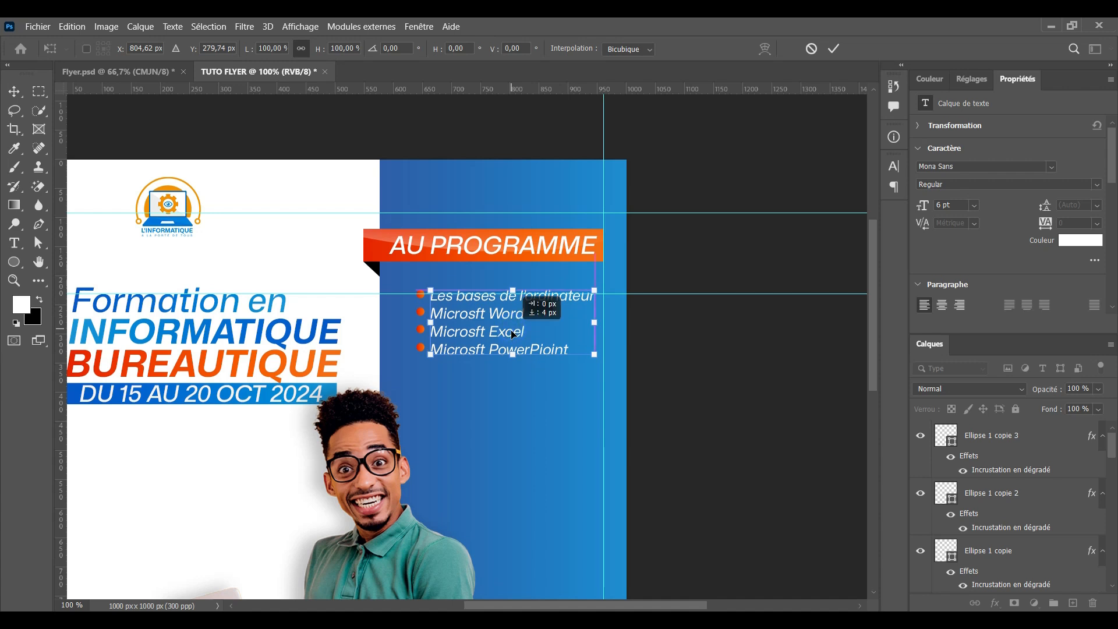
Move the orange bullet dots down so they line up with the four course-list items
{"action": "left_click", "coordinate": [810, 49]}
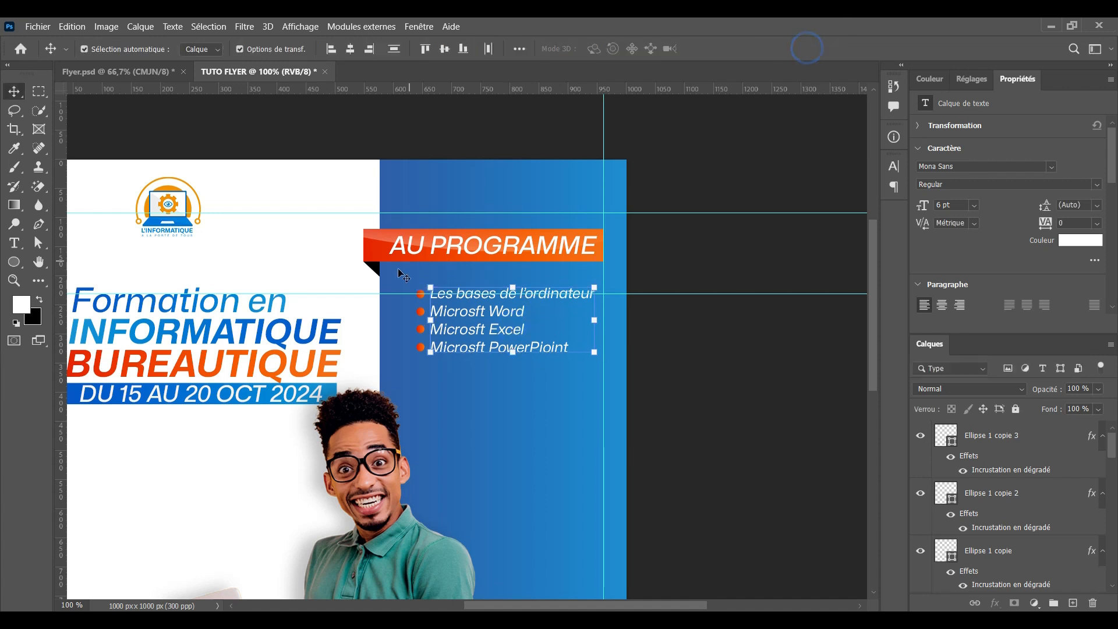
{"action": "left_click_drag", "start_coordinate": [407, 274], "coordinate": [516, 356]}
{"action": "left_click_drag", "start_coordinate": [504, 291], "coordinate": [503, 318]}
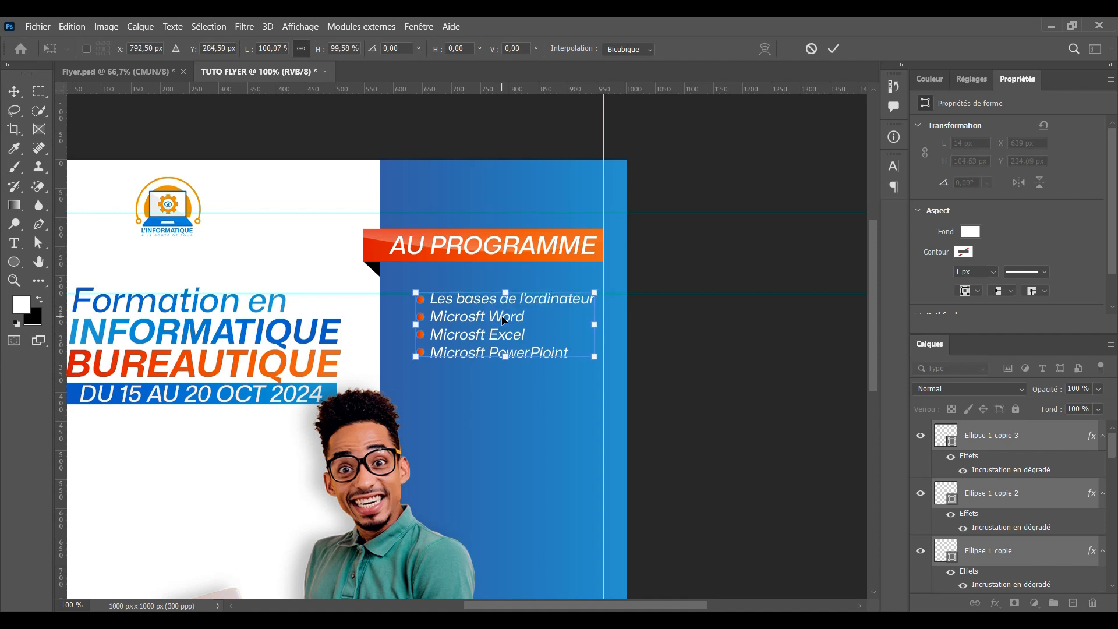
{"action": "left_click", "coordinate": [840, 47]}
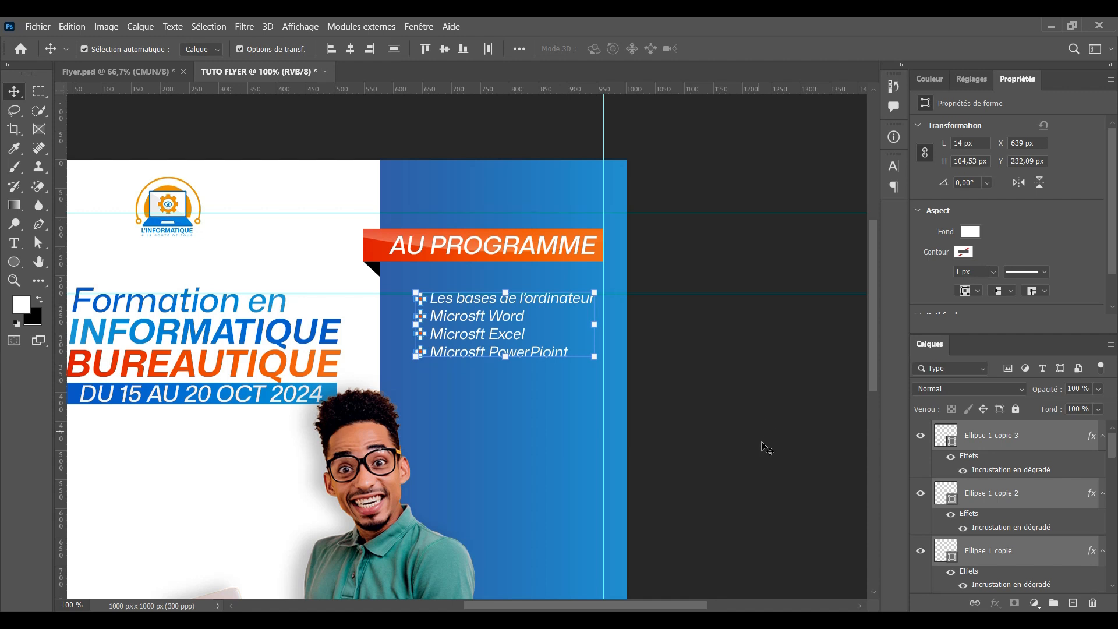
{"action": "scroll", "coordinate": [574, 463], "scroll_direction": "down", "scroll_amount": 3}
{"action": "key", "text": "ctrl"}
{"action": "key", "text": "ctrl+minus"}
{"action": "key", "text": "ctrl+plus"}
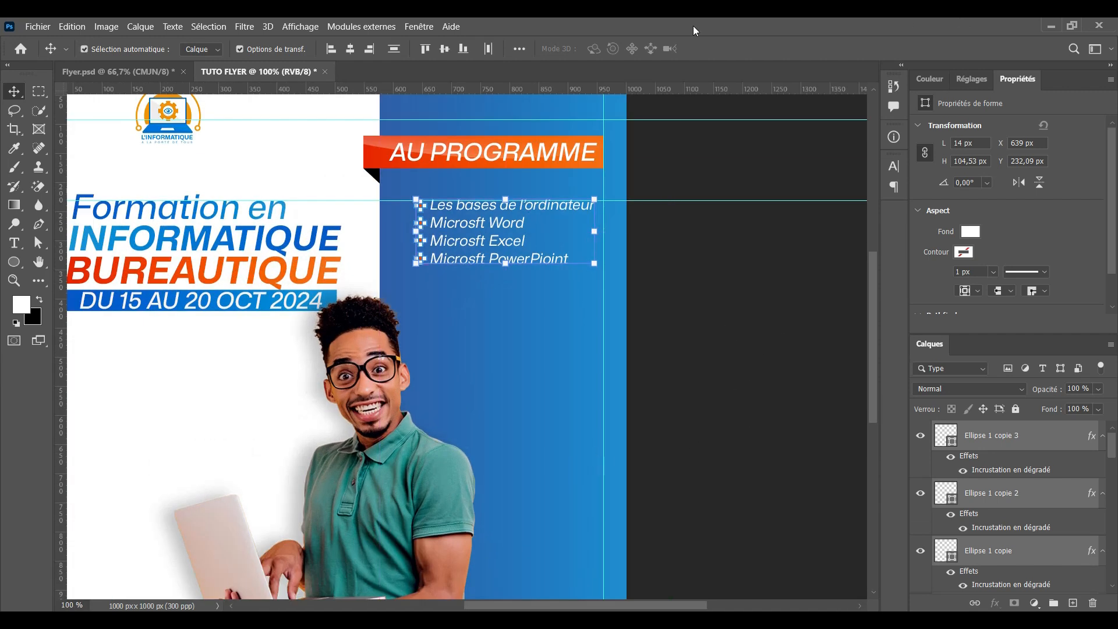
{"action": "left_click", "coordinate": [704, 290]}
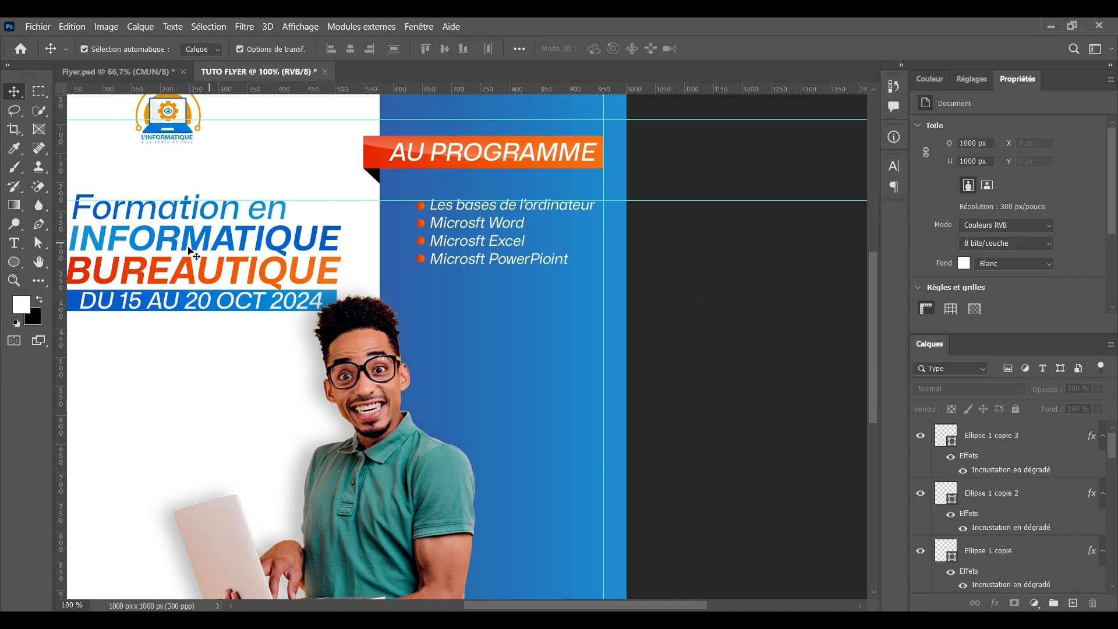
{"action": "left_click_drag", "start_coordinate": [14, 261], "coordinate": [103, 260]}
{"action": "scroll", "coordinate": [504, 329], "scroll_direction": "down", "scroll_amount": 1}
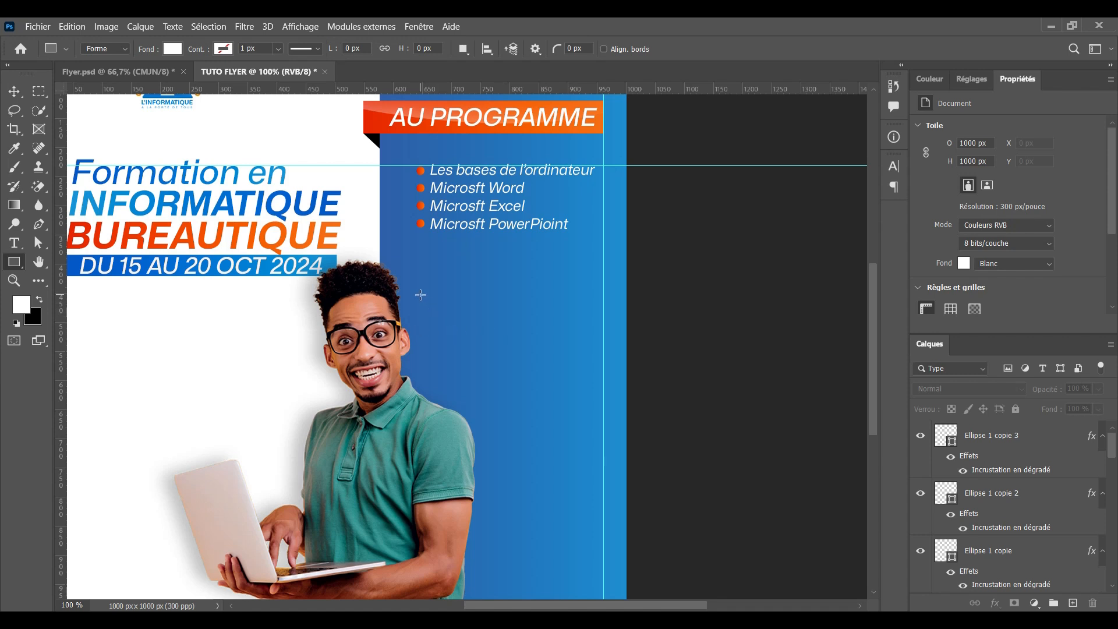
Draw a rectangle under the course list and paste the date banner's gradient layer style onto it
{"action": "left_click_drag", "start_coordinate": [58, 292], "coordinate": [596, 347]}
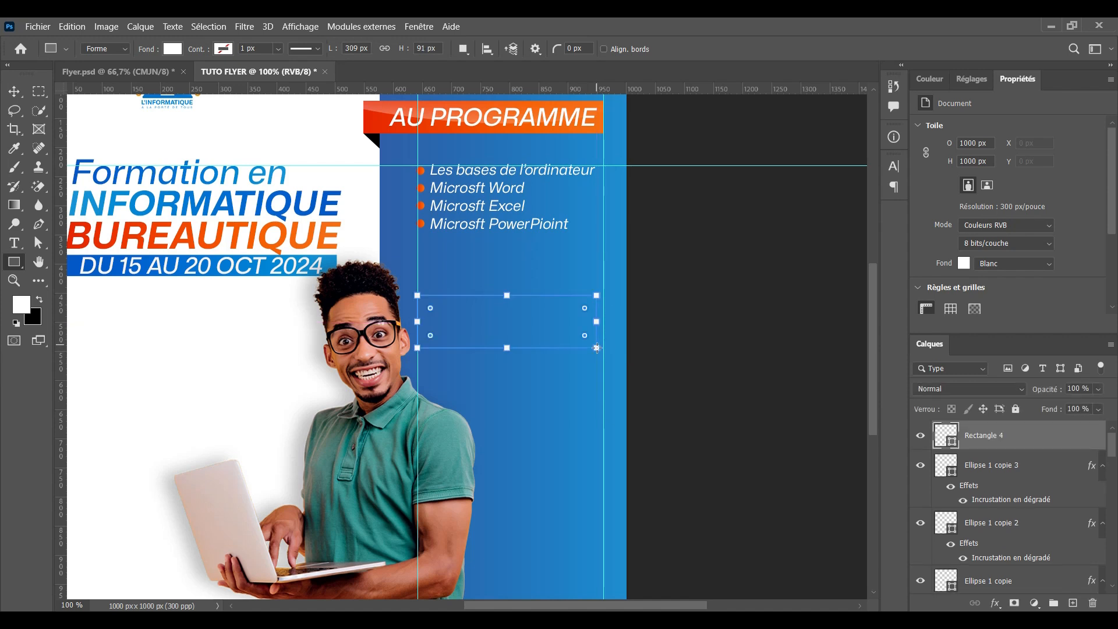
{"action": "left_click", "coordinate": [8, 92]}
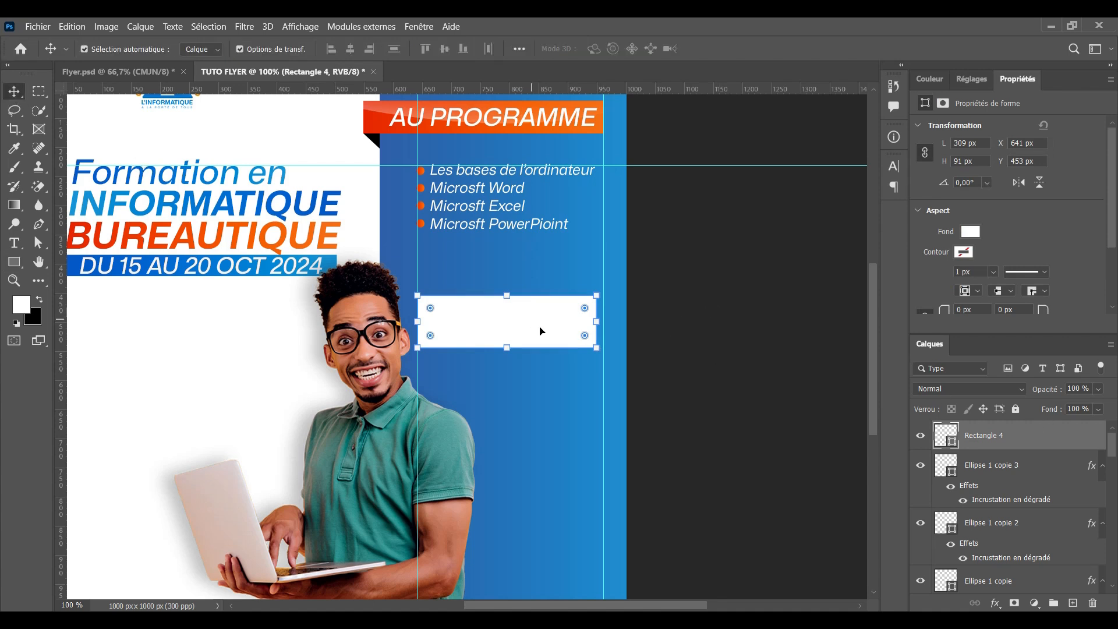
{"action": "left_click", "coordinate": [73, 267]}
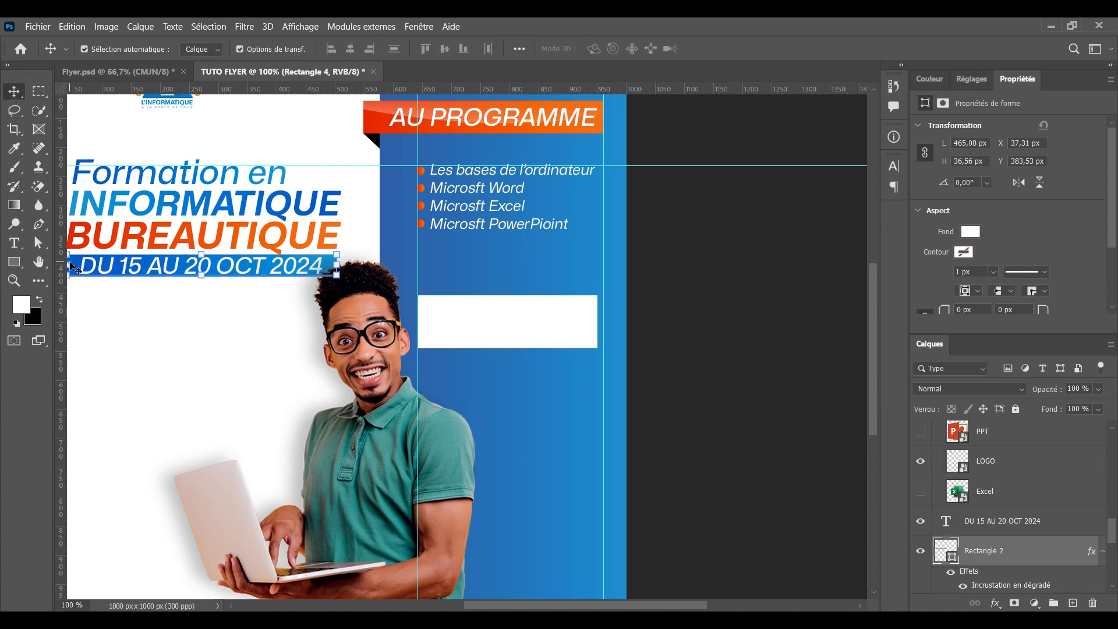
{"action": "right_click", "coordinate": [1039, 558]}
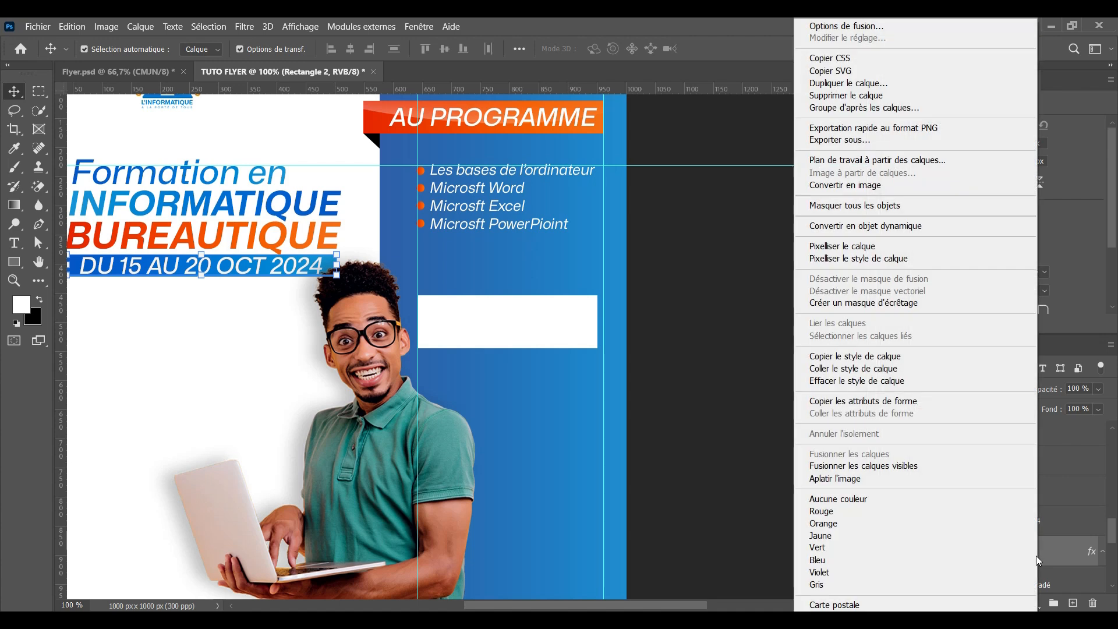
{"action": "left_click", "coordinate": [811, 357]}
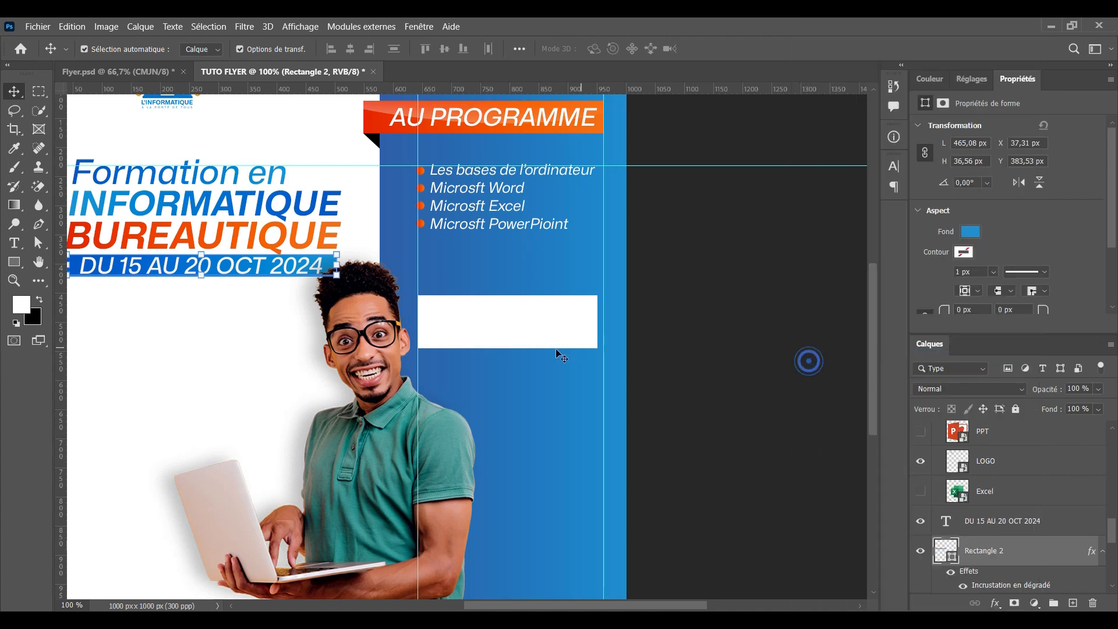
{"action": "left_click", "coordinate": [551, 347]}
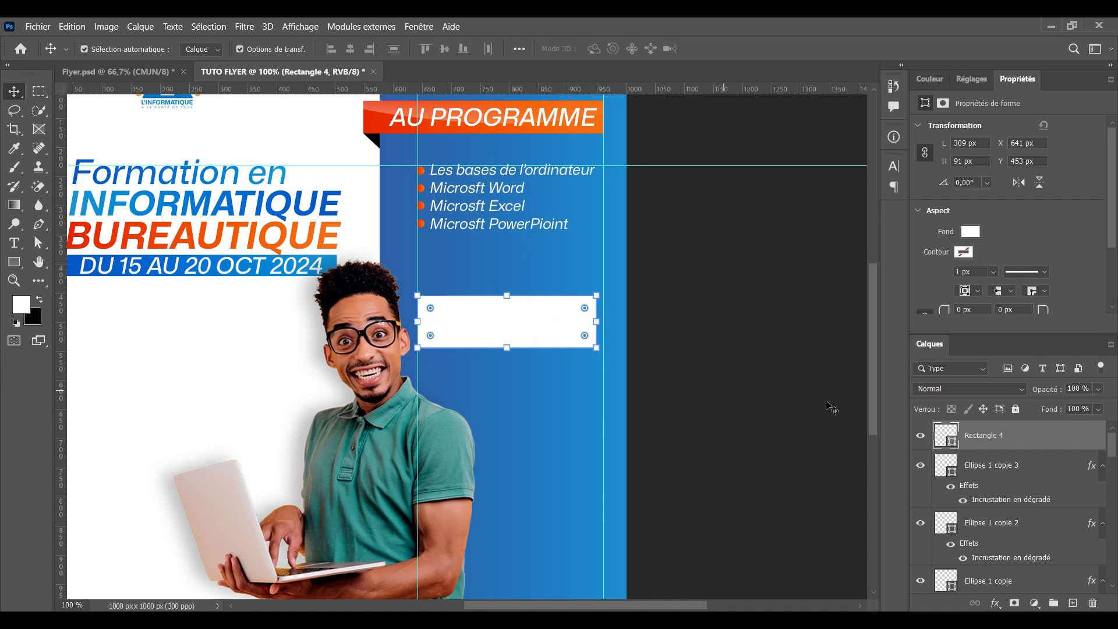
{"action": "right_click", "coordinate": [1016, 445]}
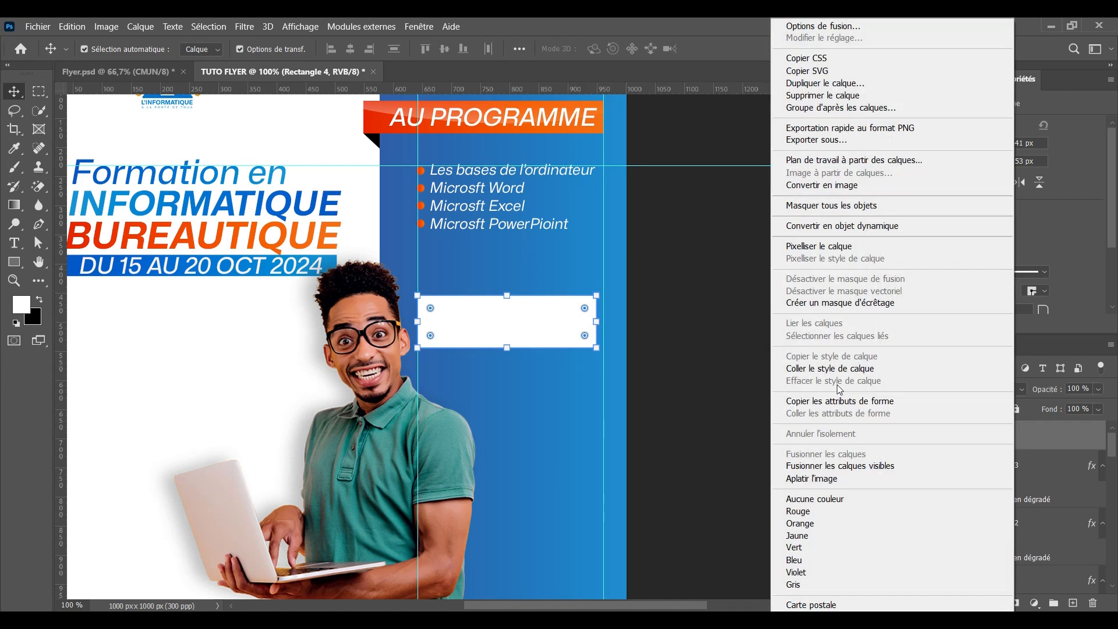
{"action": "left_click", "coordinate": [830, 368]}
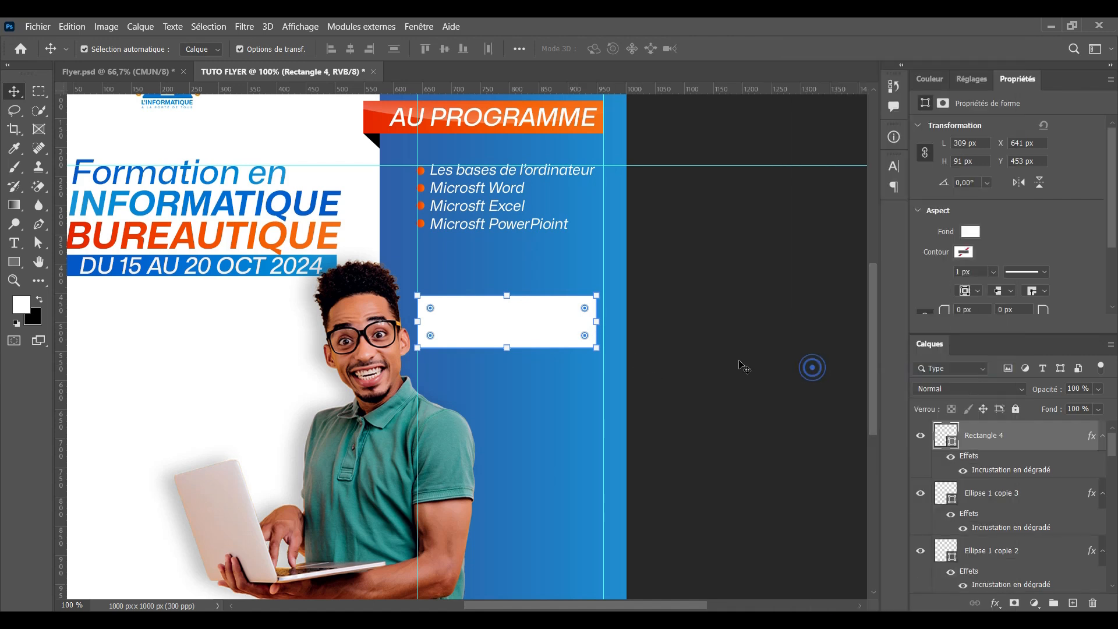
{"action": "left_click", "coordinate": [704, 252]}
{"action": "left_click", "coordinate": [555, 321]}
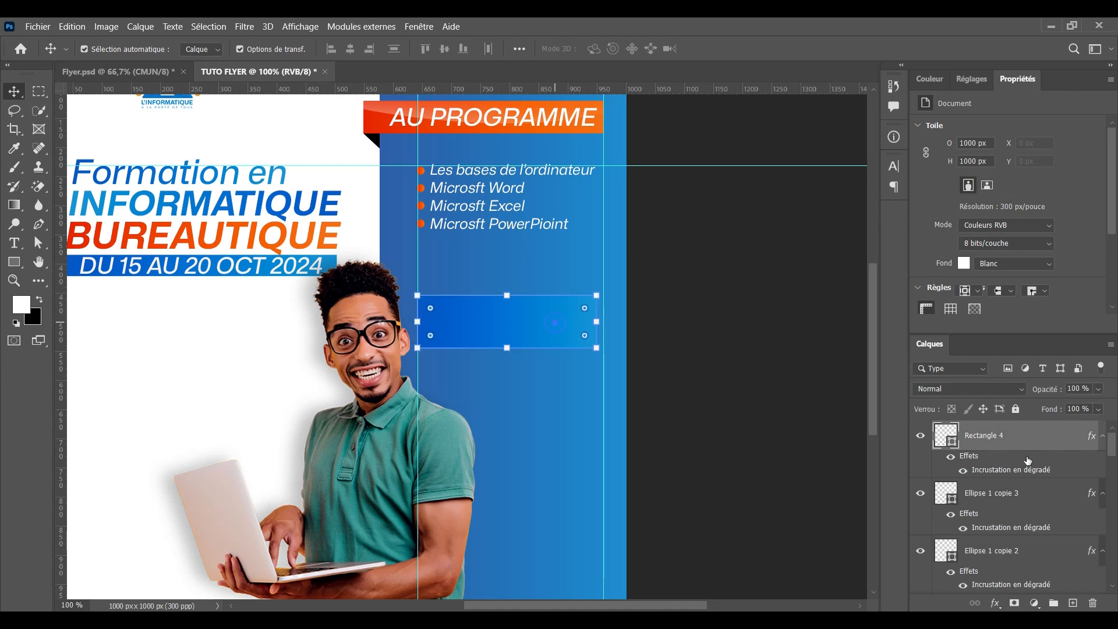
{"action": "left_click", "coordinate": [1027, 461]}
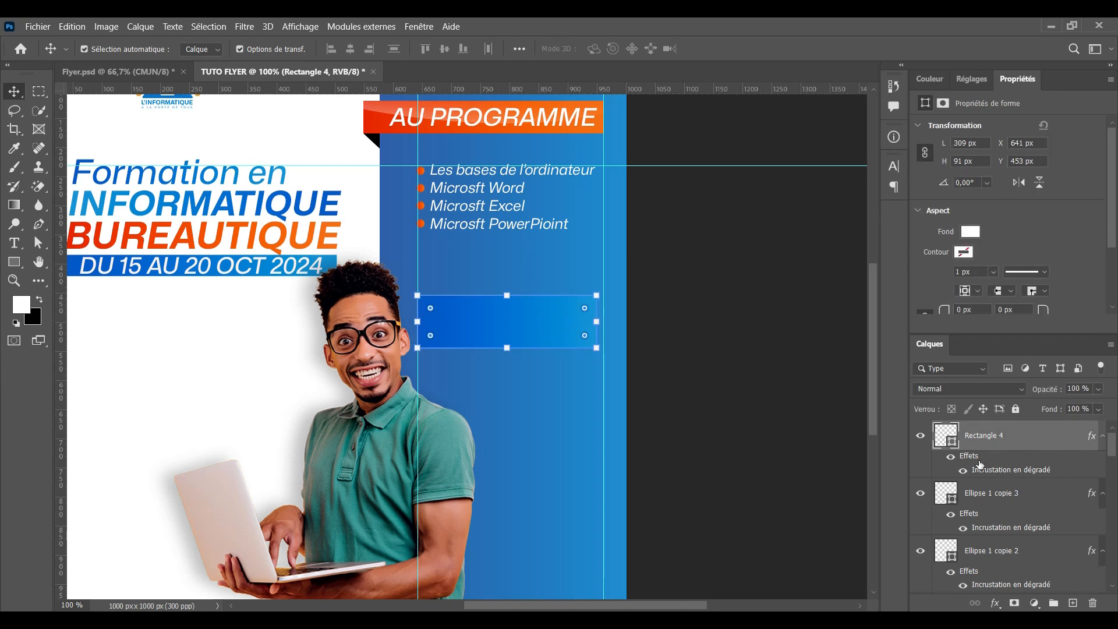
Uncheck Inverser in the rectangle's Gradient Overlay to reverse the gradient direction
{"action": "double_click", "coordinate": [979, 466]}
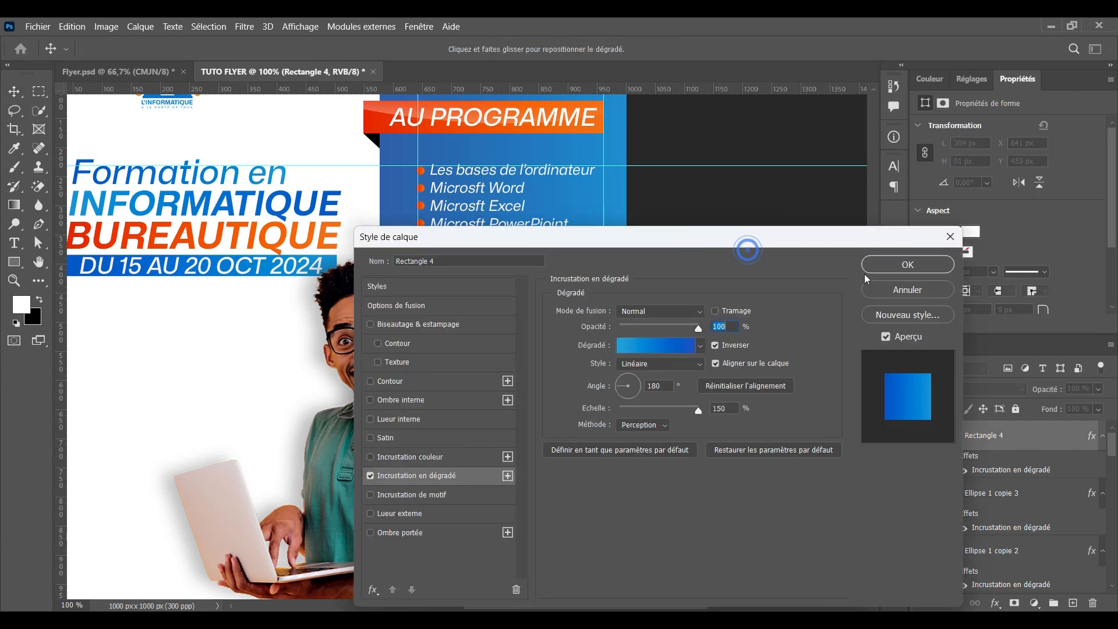
{"action": "left_click_drag", "start_coordinate": [747, 238], "coordinate": [952, 375]}
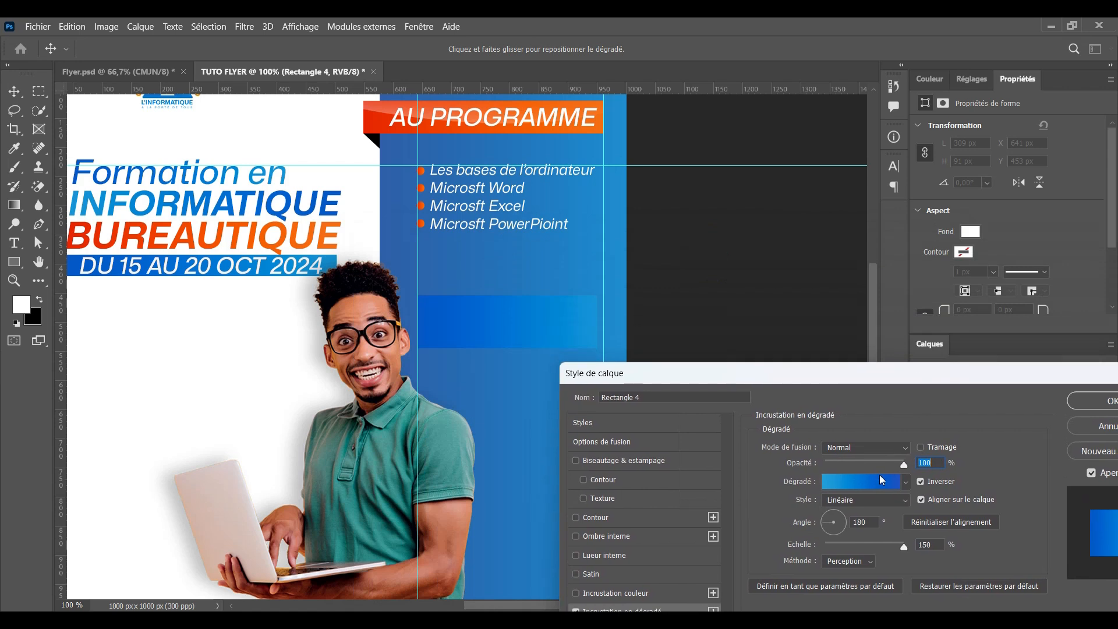
{"action": "left_click", "coordinate": [920, 484]}
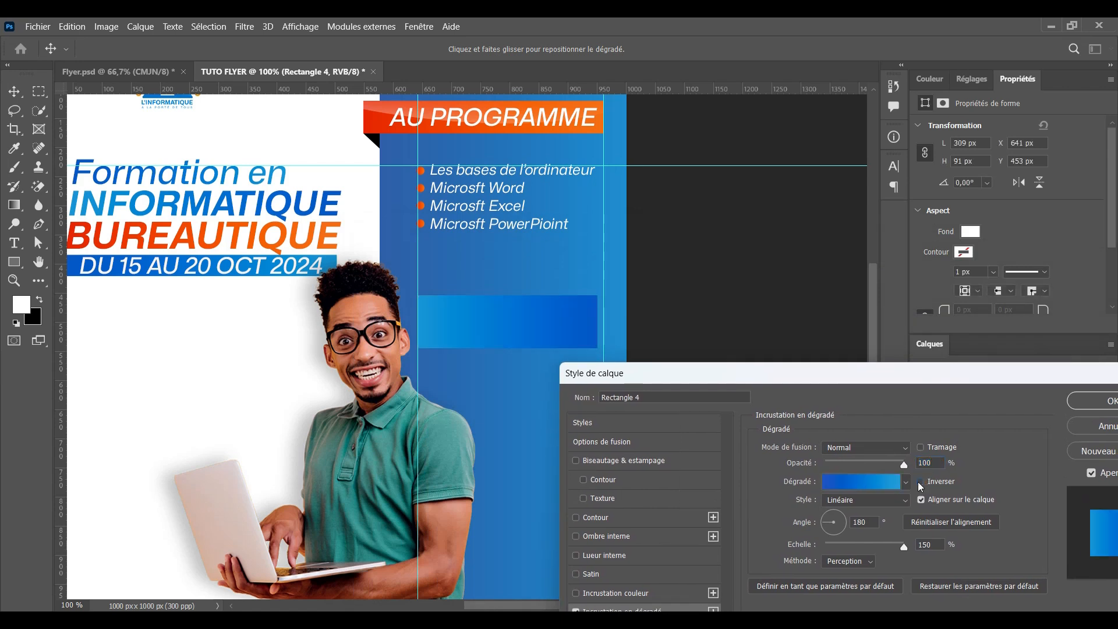
{"action": "left_click", "coordinate": [920, 483]}
{"action": "left_click", "coordinate": [920, 483]}
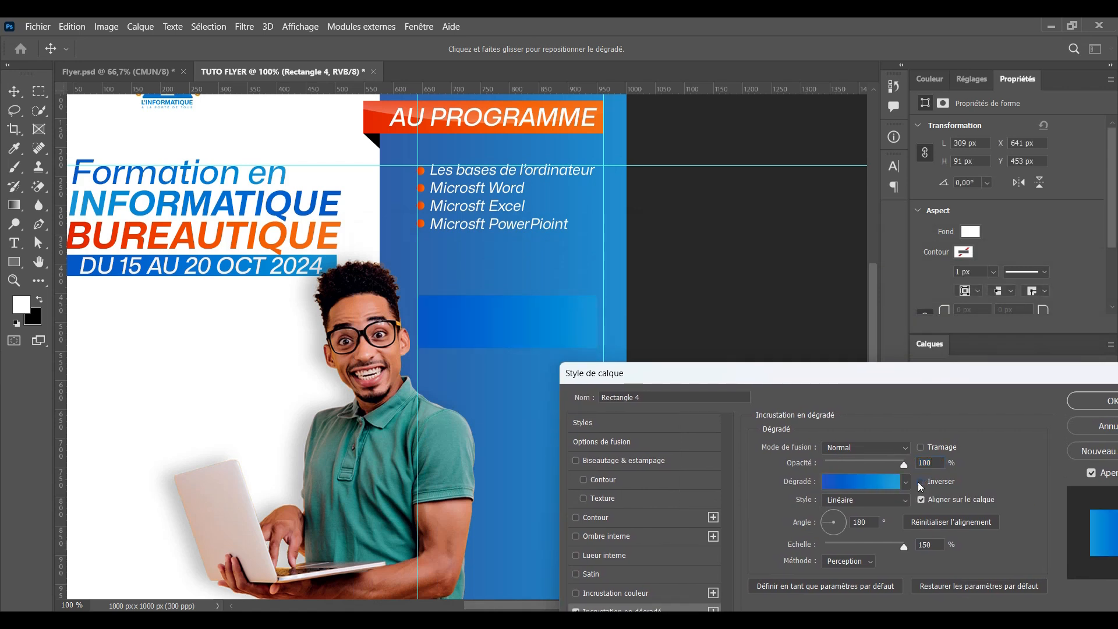
{"action": "left_click_drag", "start_coordinate": [934, 380], "coordinate": [849, 374]}
{"action": "left_click", "coordinate": [1028, 395]}
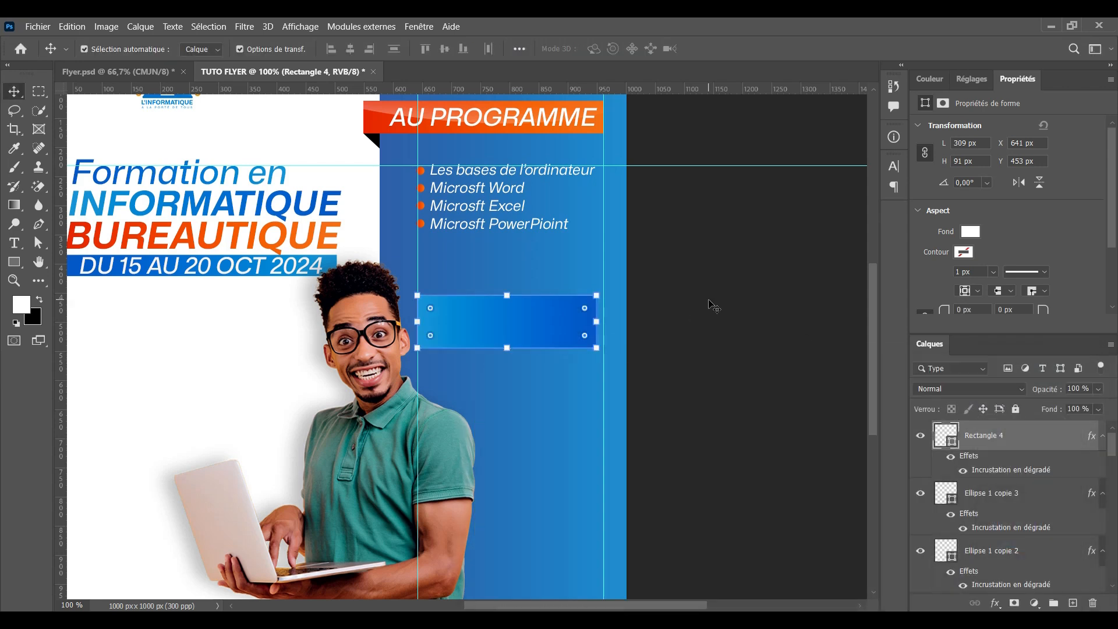
Shorten the gradient rectangle to 83 px tall with Free Transform
{"action": "key", "text": "ctrl+plus"}
{"action": "left_click_drag", "start_coordinate": [708, 299], "coordinate": [668, 395]}
{"action": "left_click", "coordinate": [654, 396]}
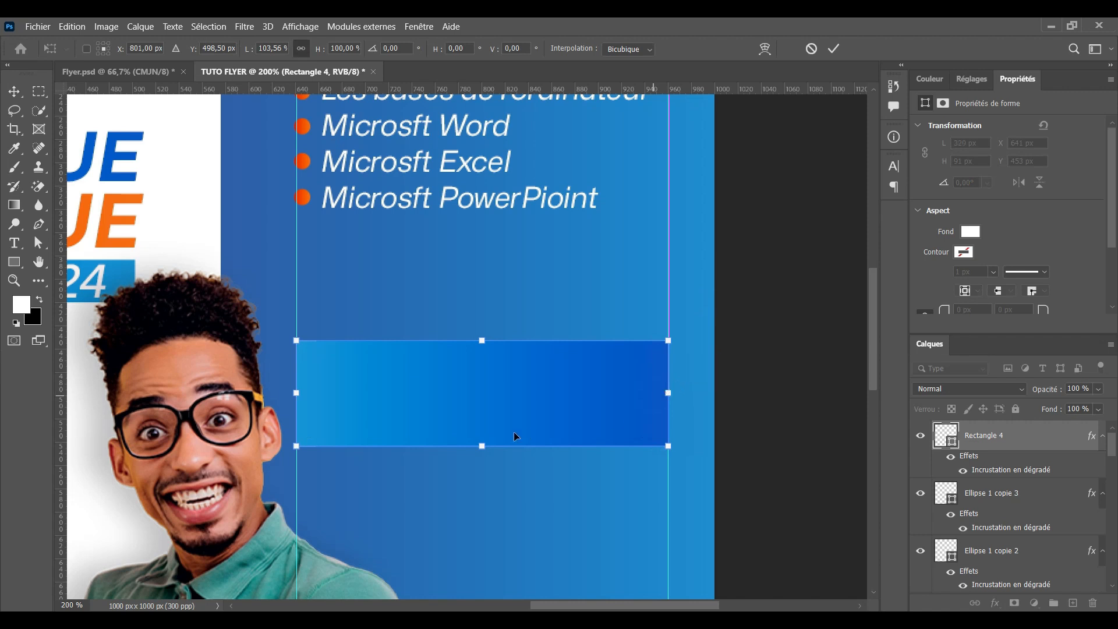
{"action": "left_click_drag", "start_coordinate": [479, 446], "coordinate": [479, 436]}
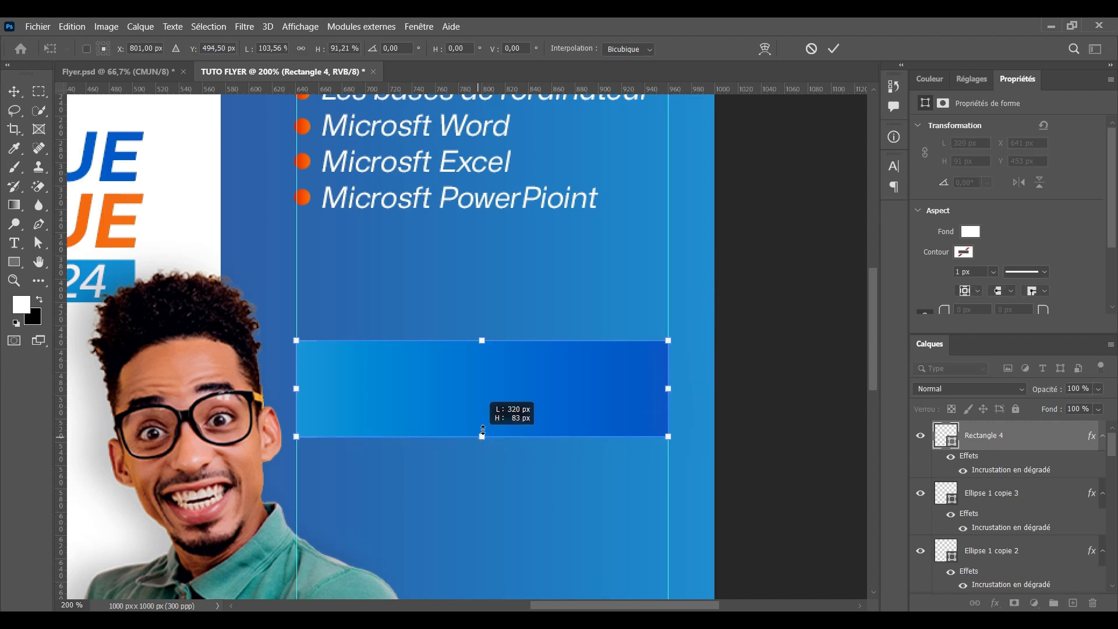
{"action": "left_click", "coordinate": [834, 49]}
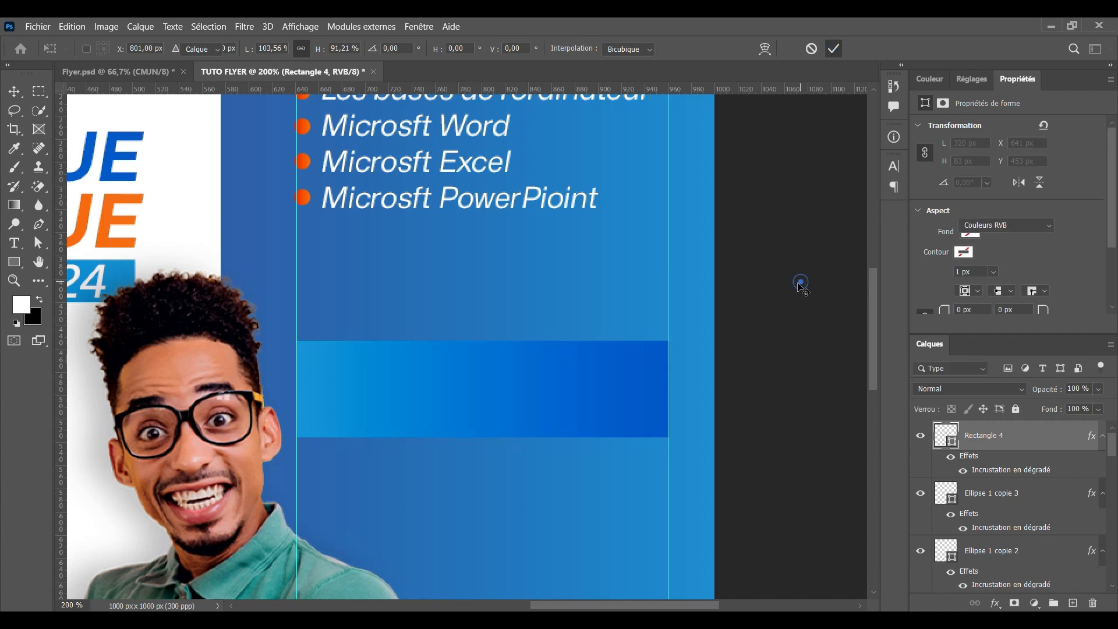
{"action": "key", "text": "ctrl+minus"}
{"action": "key", "text": "ctrl+minus"}
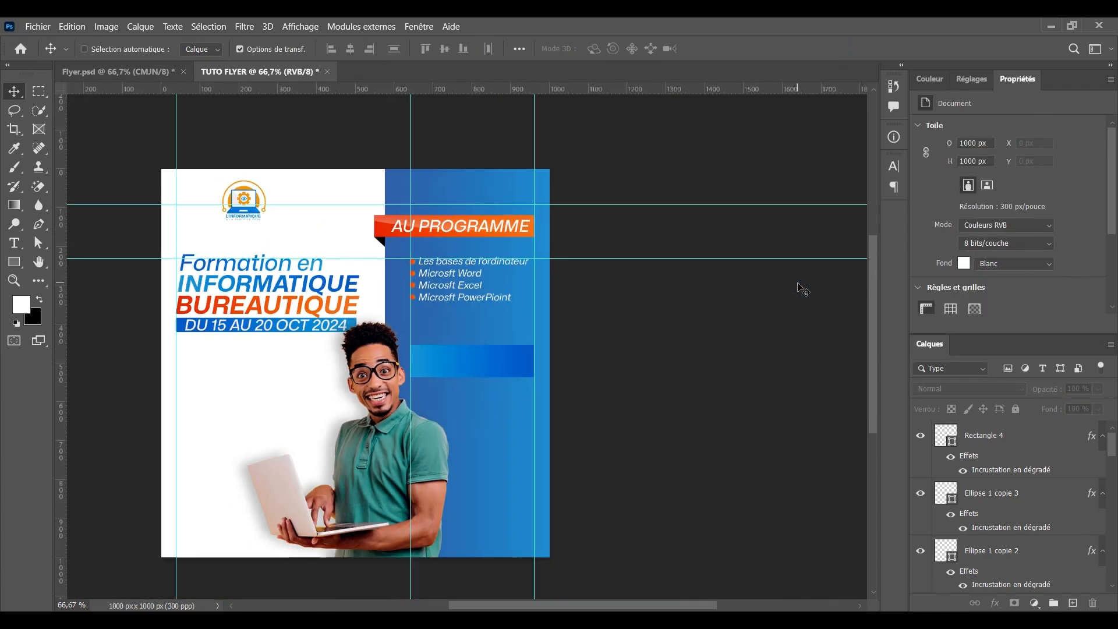
{"action": "key", "text": "ctrl+plus"}
{"action": "key", "text": "ctrl+plus"}
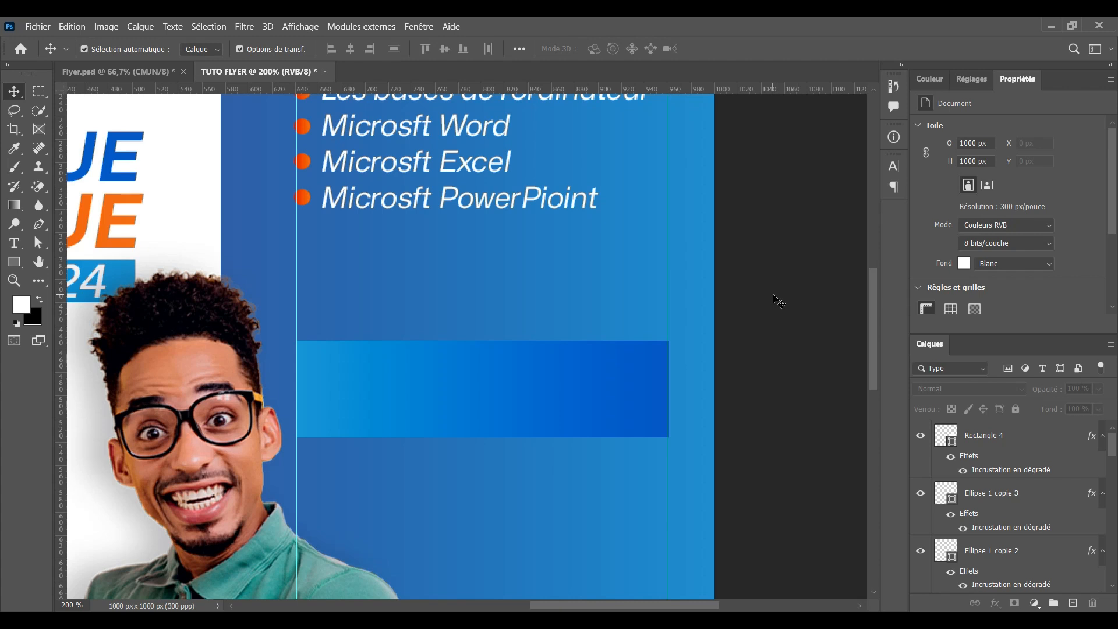
Duplicate the 'Microsoft PowerPioint' line onto the rectangle and stack it above the rectangle layer
{"action": "scroll", "coordinate": [569, 404], "scroll_direction": "up", "scroll_amount": 3}
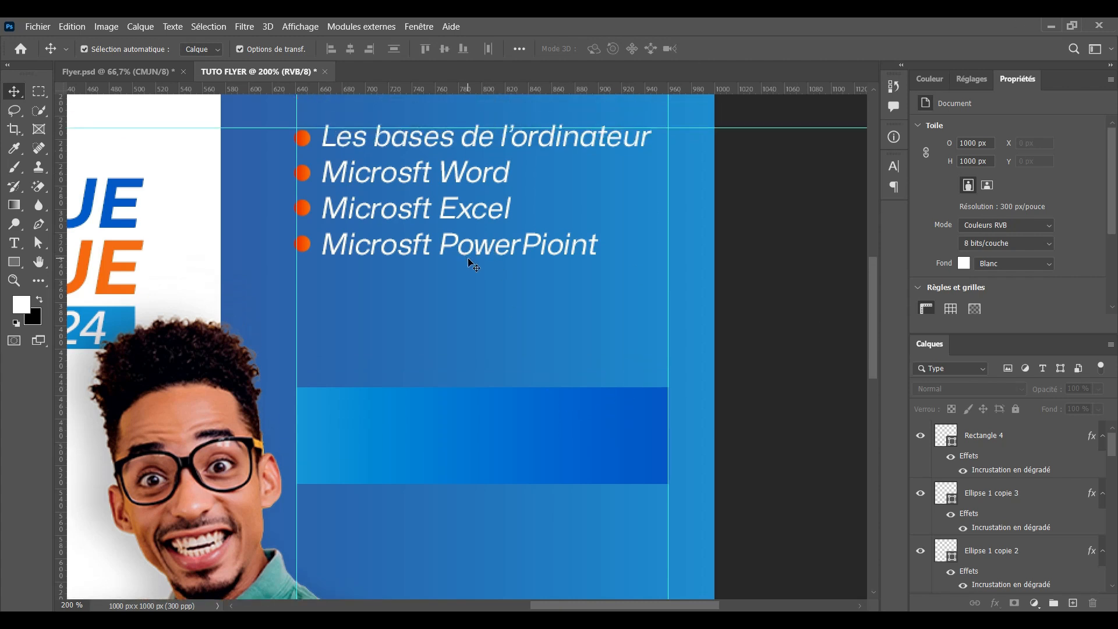
{"action": "left_click", "coordinate": [470, 249]}
{"action": "left_click_drag", "start_coordinate": [486, 249], "coordinate": [469, 427]}
{"action": "left_click_drag", "start_coordinate": [1045, 582], "coordinate": [988, 416]}
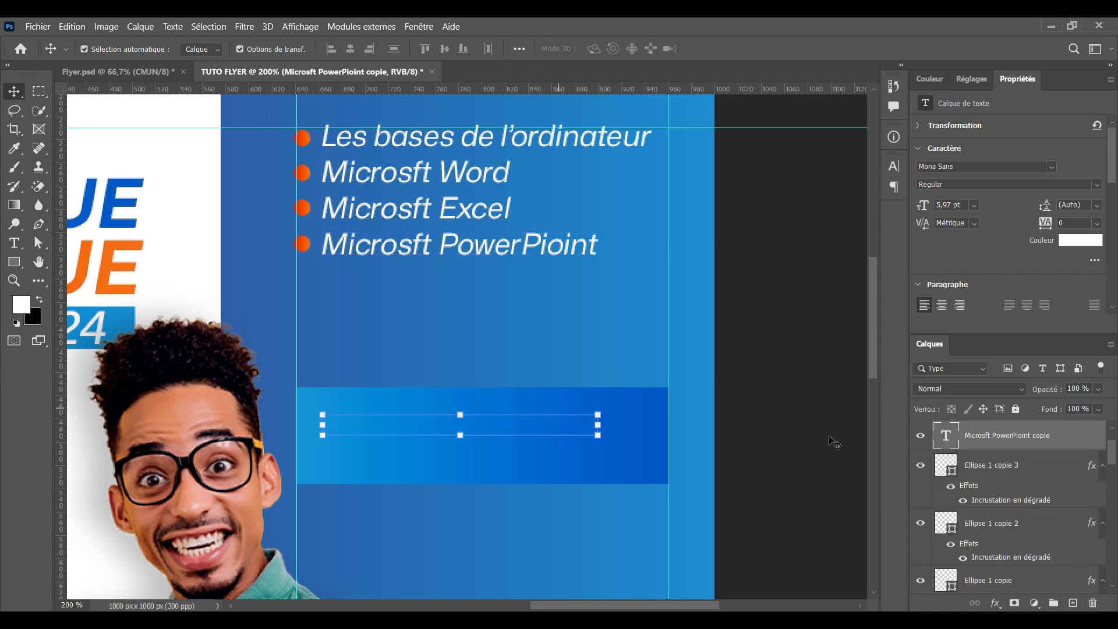
{"action": "scroll", "coordinate": [989, 453], "scroll_direction": "up", "scroll_amount": 2}
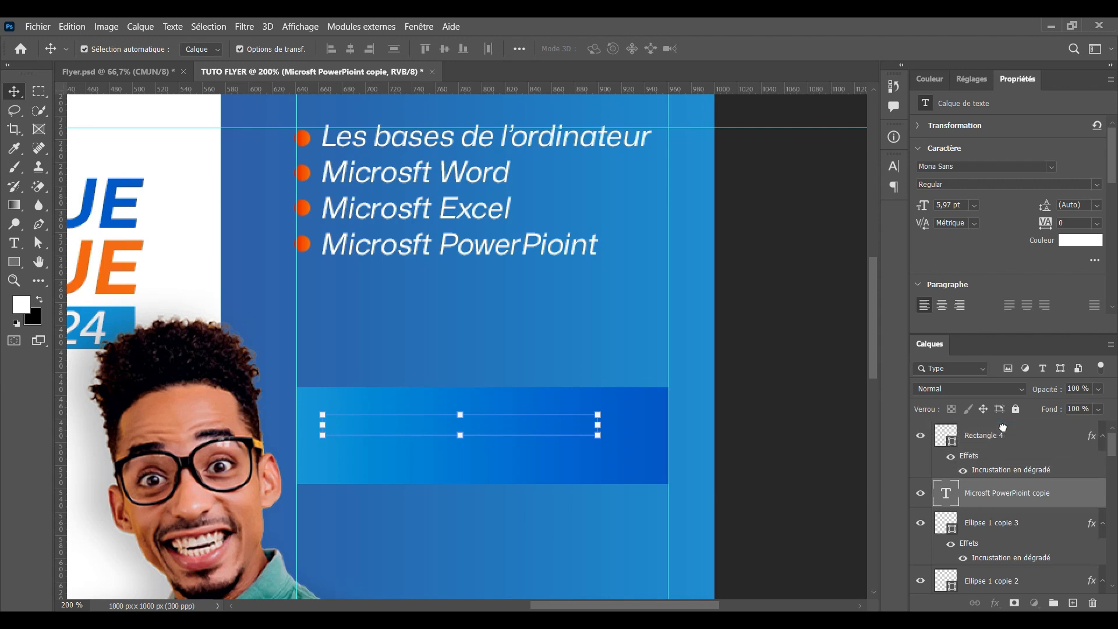
{"action": "left_click_drag", "start_coordinate": [1003, 428], "coordinate": [1004, 431]}
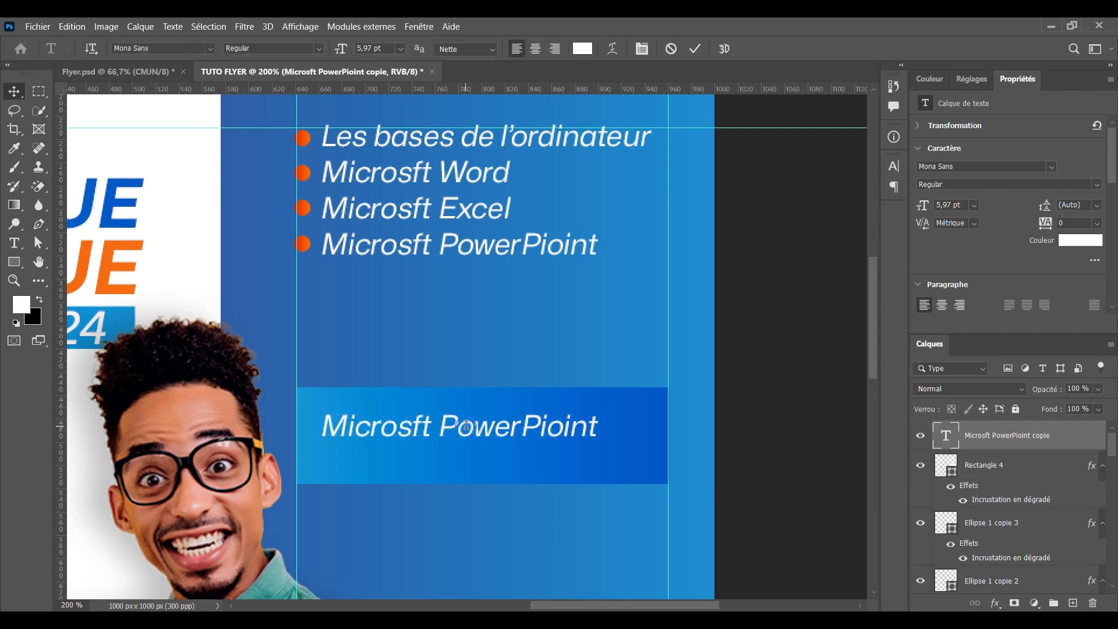
Retype the copy as 'Pour plus d'informations' with 'd'informations' in Medium weight
{"action": "double_click", "coordinate": [466, 428]}
{"action": "type", "text": "Po"}
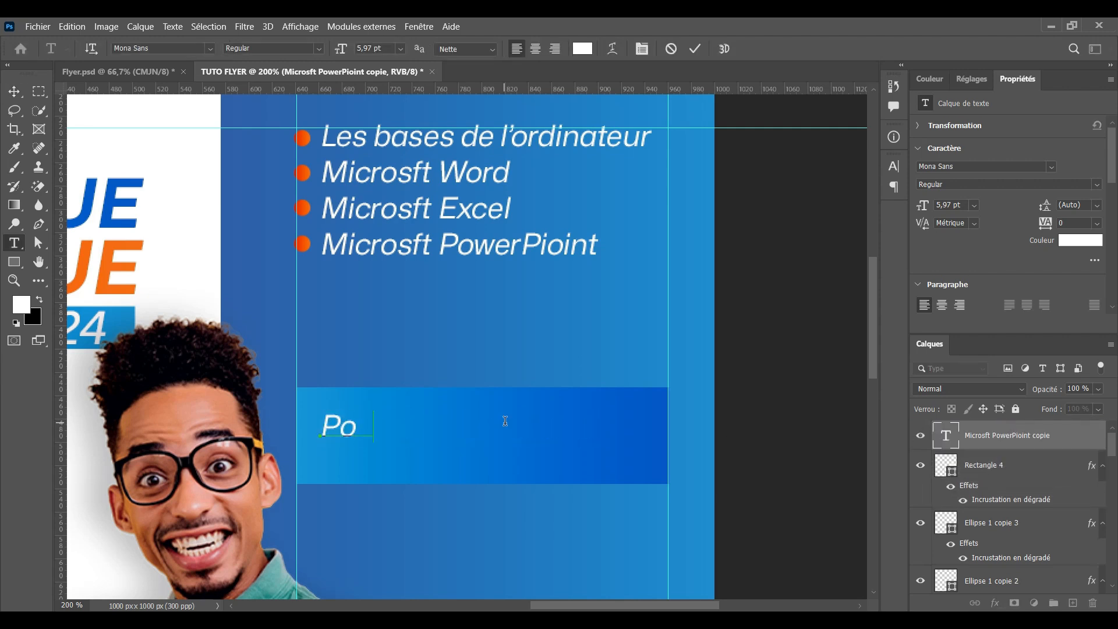
{"action": "type", "text": "ur plus "}
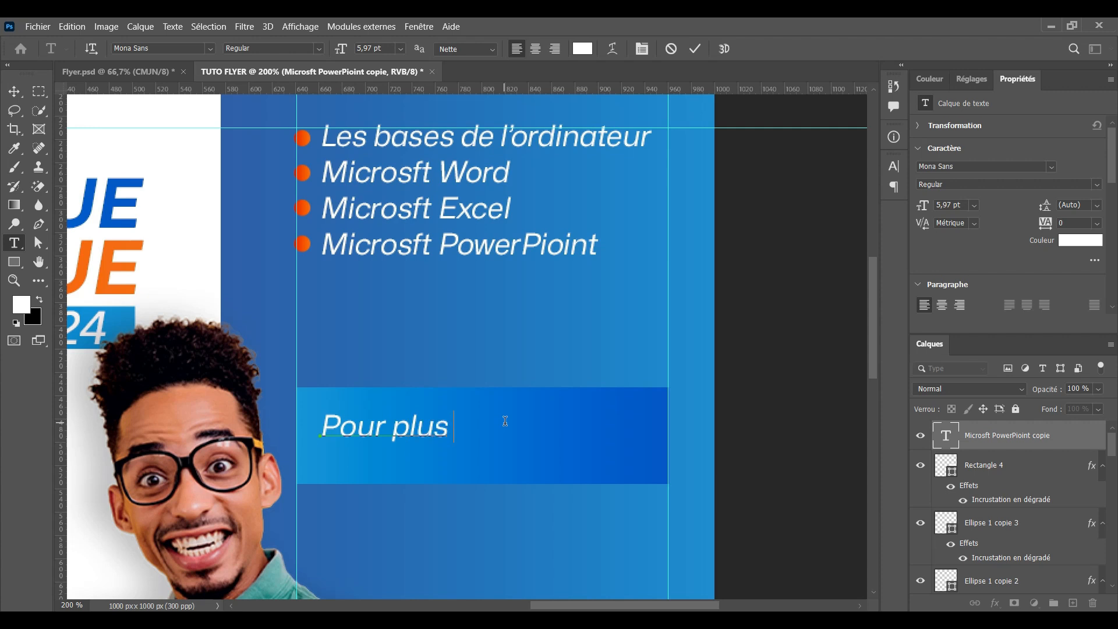
{"action": "type", "text": "d’inf"}
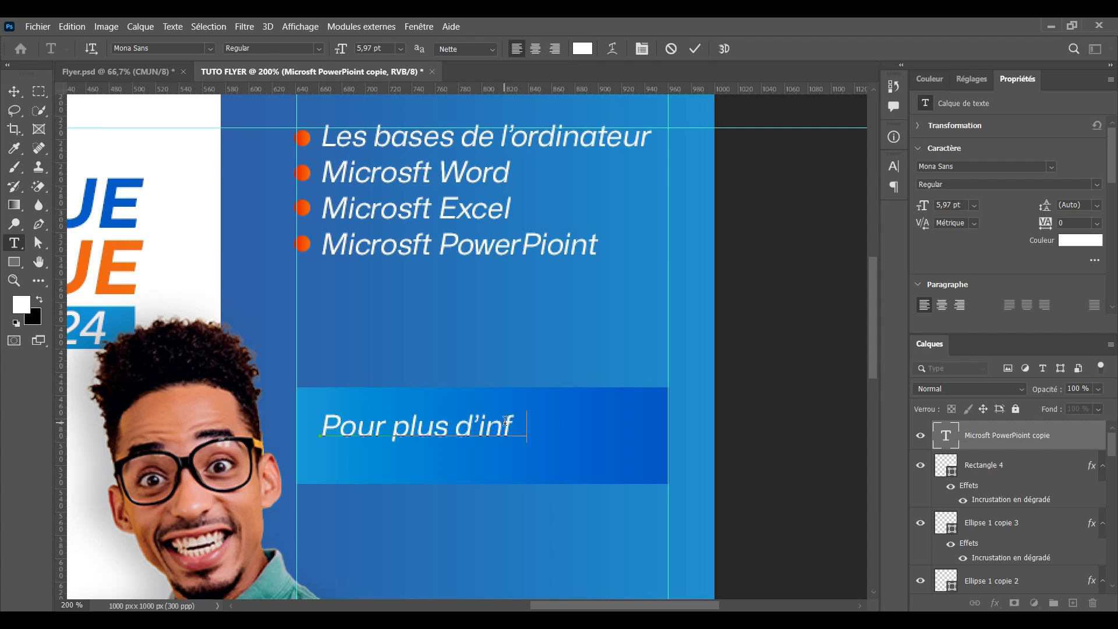
{"action": "type", "text": "ormations"}
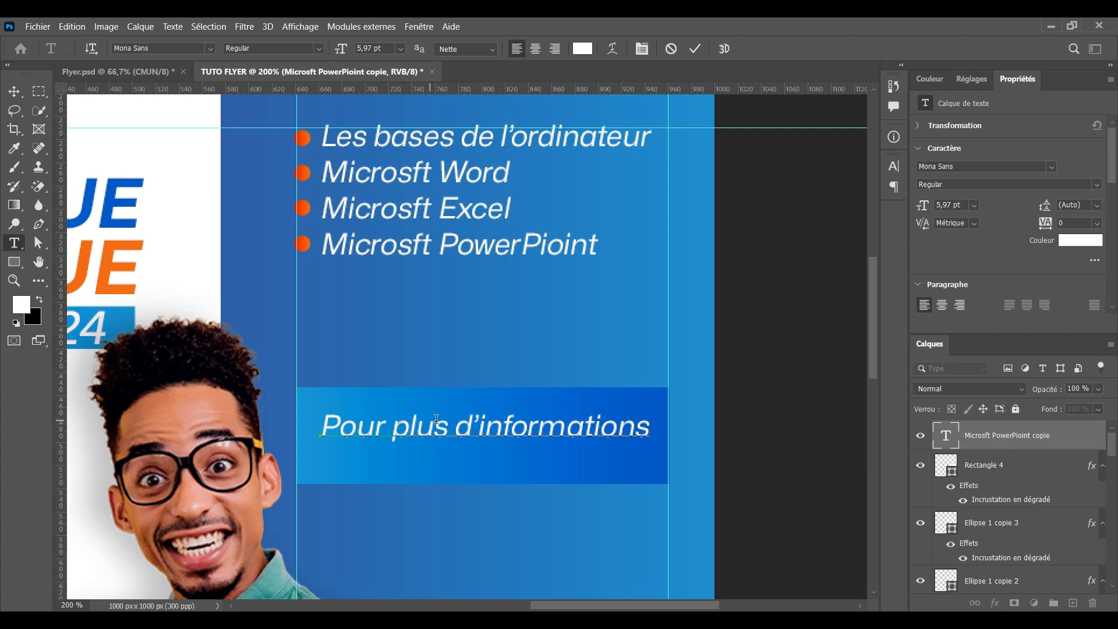
{"action": "left_click_drag", "start_coordinate": [449, 430], "coordinate": [319, 429]}
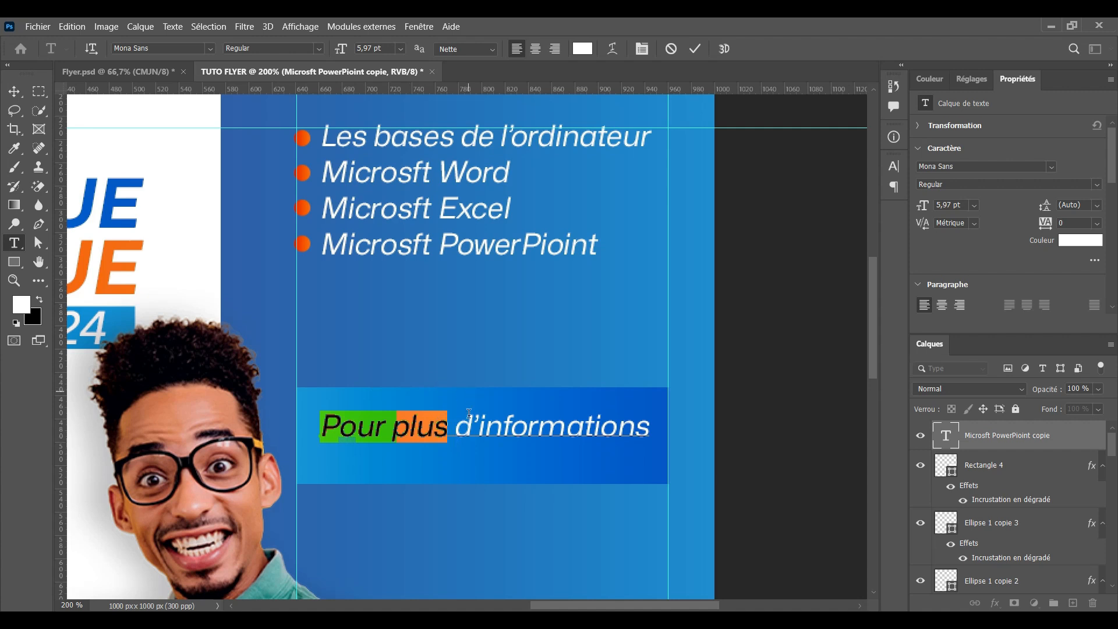
{"action": "left_click", "coordinate": [464, 423]}
{"action": "left_click_drag", "start_coordinate": [452, 426], "coordinate": [659, 423]}
{"action": "left_click", "coordinate": [320, 49]}
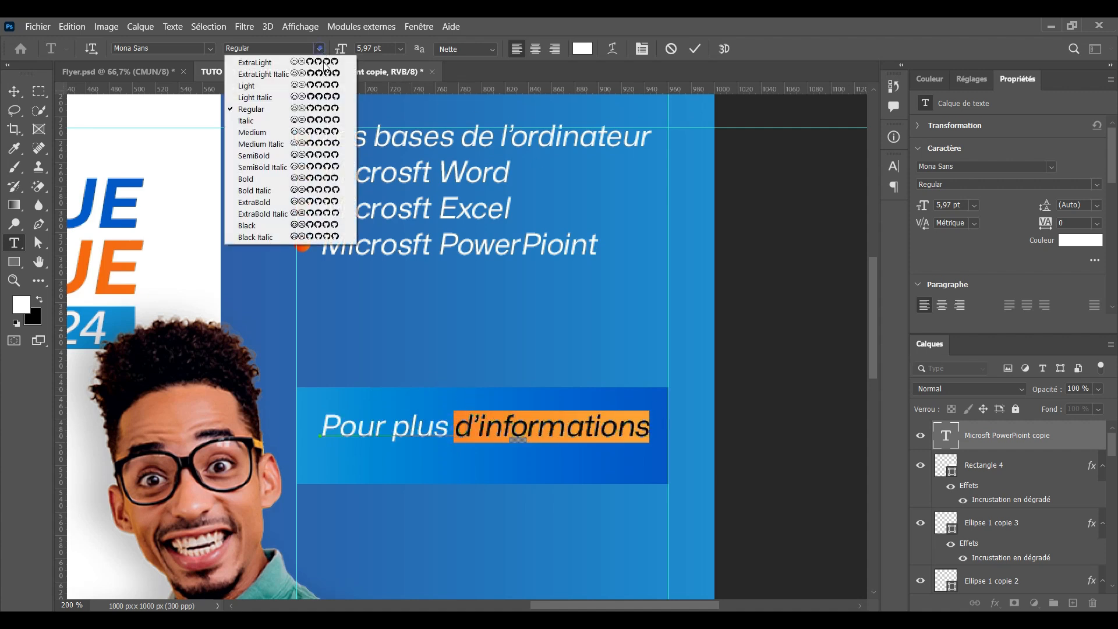
{"action": "left_click", "coordinate": [293, 132]}
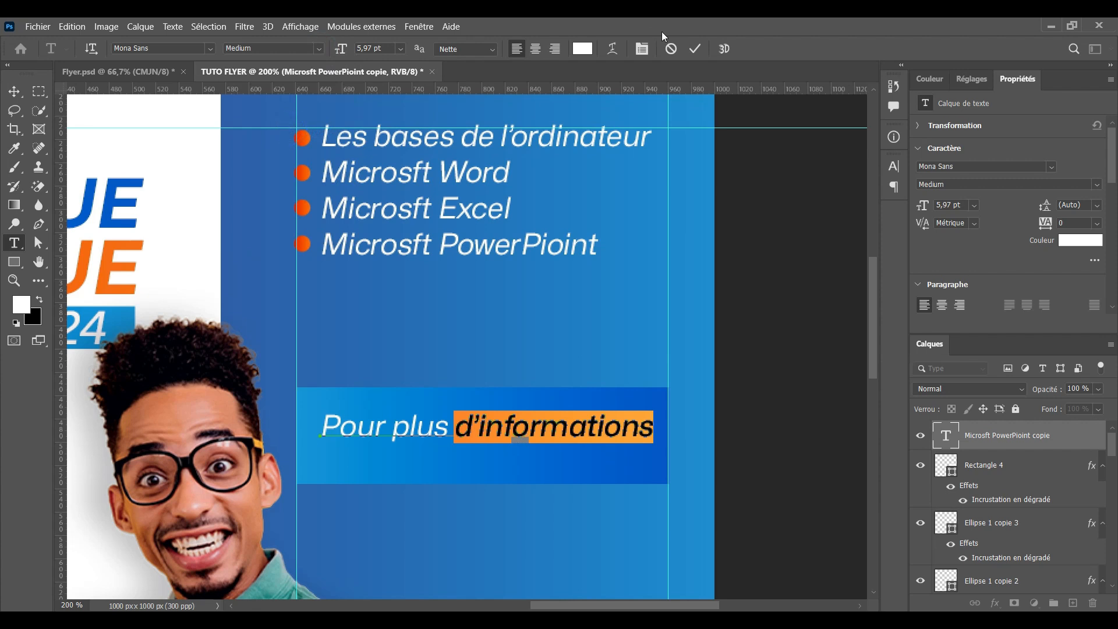
{"action": "left_click", "coordinate": [693, 49]}
Duplicate the heading line below it, replace its text with the contact phone number, and shift it 22 px right
{"action": "key", "text": "v"}
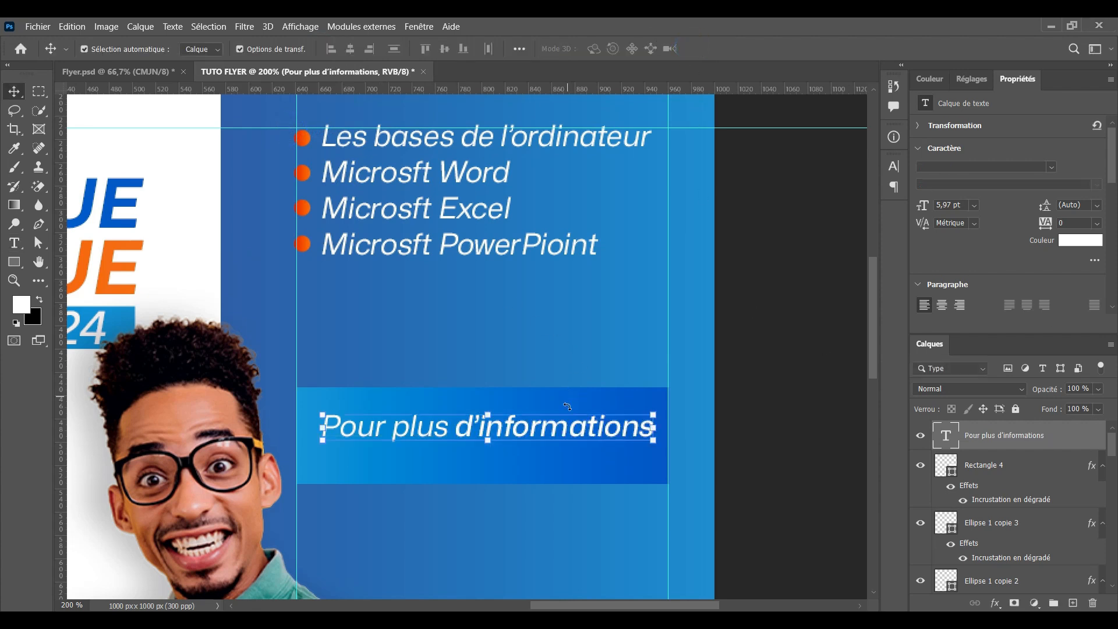
{"action": "left_click_drag", "start_coordinate": [532, 434], "coordinate": [507, 461]}
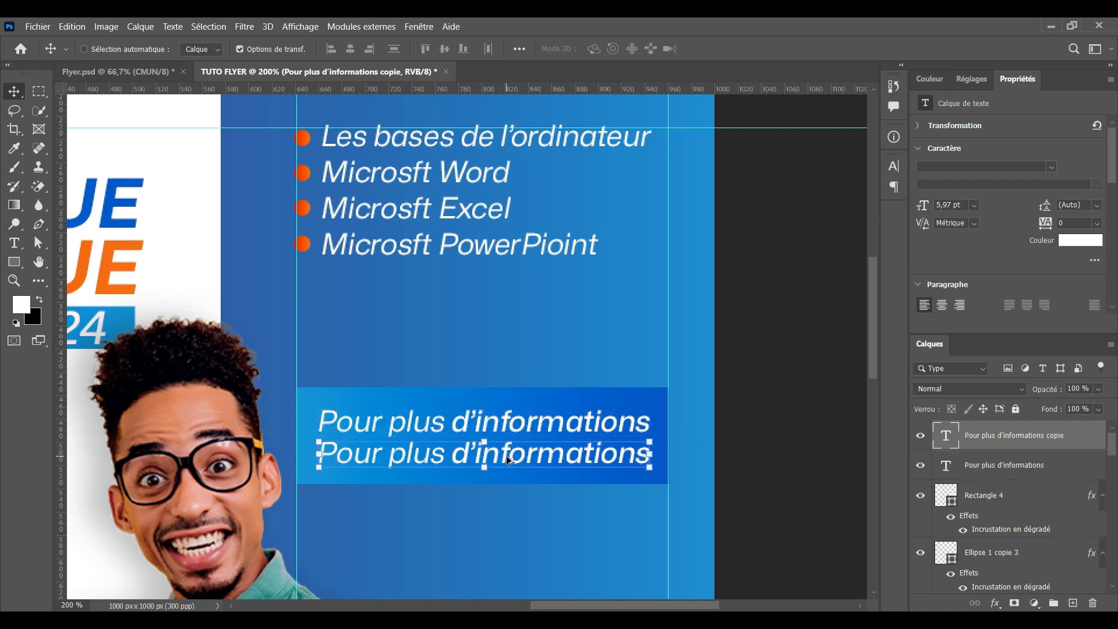
{"action": "double_click", "coordinate": [508, 460]}
{"action": "left_click", "coordinate": [465, 455]}
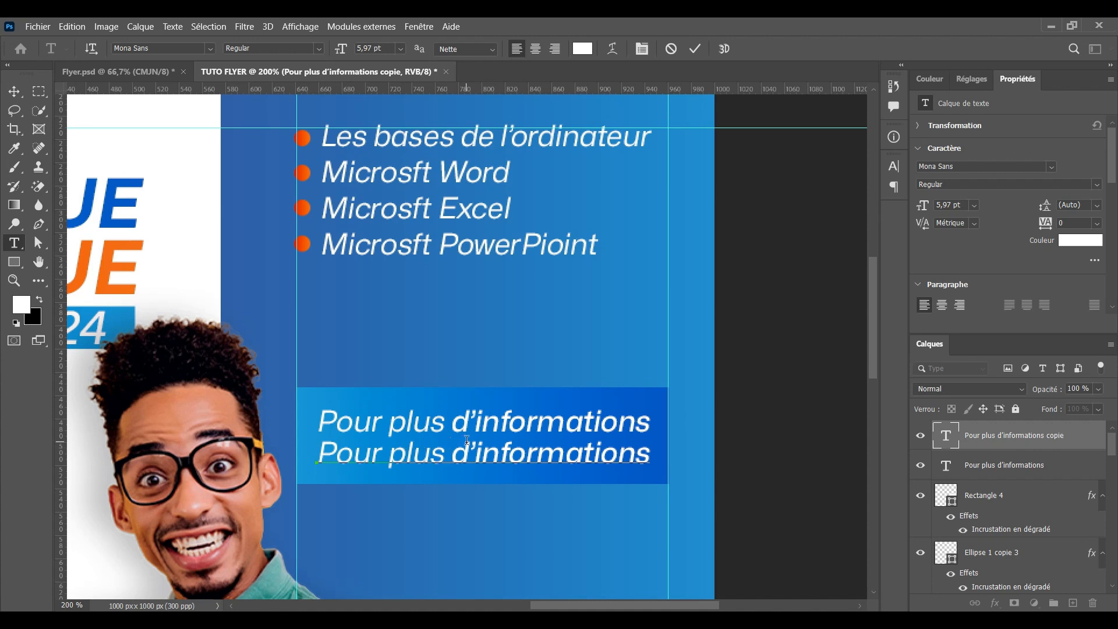
{"action": "left_click_drag", "start_coordinate": [321, 454], "coordinate": [651, 460]}
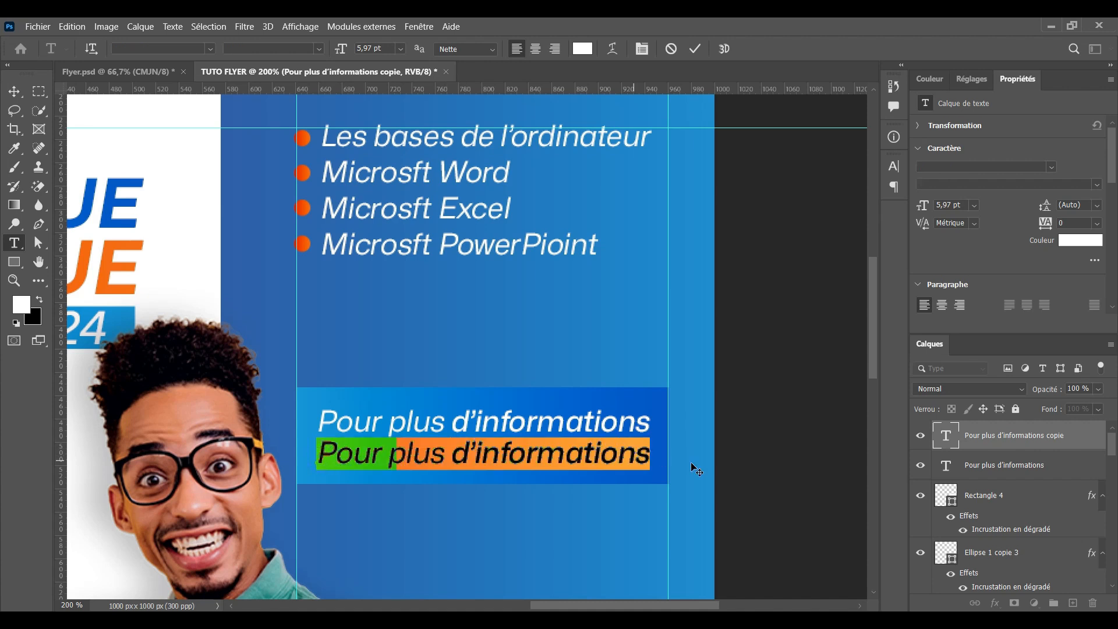
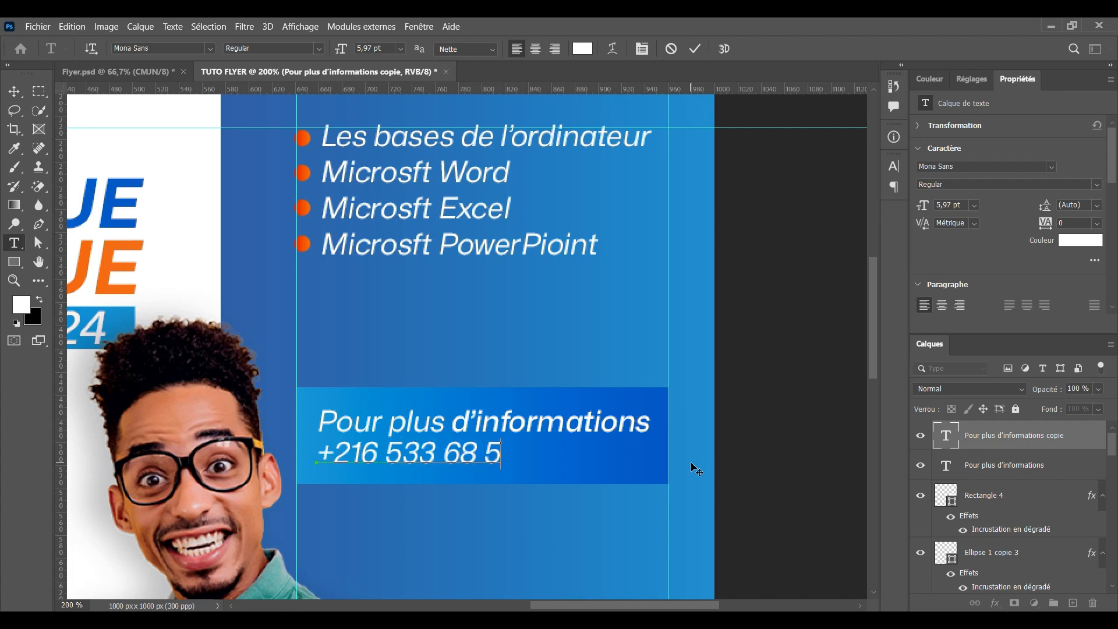
{"action": "left_click", "coordinate": [695, 48]}
{"action": "key", "text": "v"}
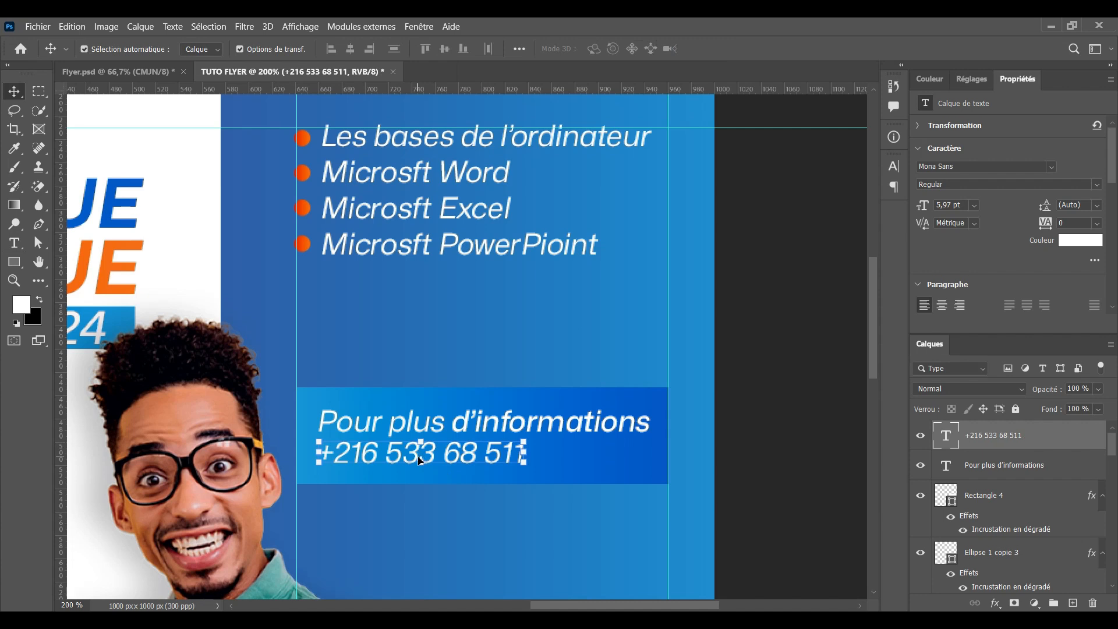
{"action": "left_click_drag", "start_coordinate": [421, 460], "coordinate": [448, 461]}
{"action": "scroll", "coordinate": [505, 428], "scroll_direction": "up", "scroll_amount": 2}
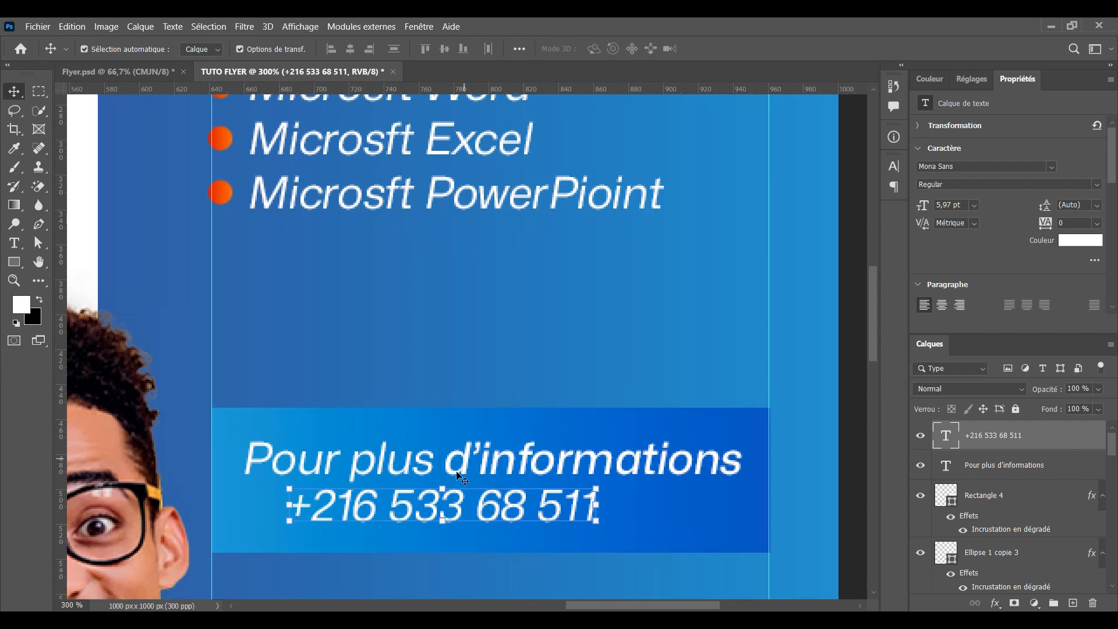
Draw a small white triangle left of the phone number, rotated 90° to point right
{"action": "left_click", "coordinate": [20, 265]}
{"action": "left_click", "coordinate": [70, 289]}
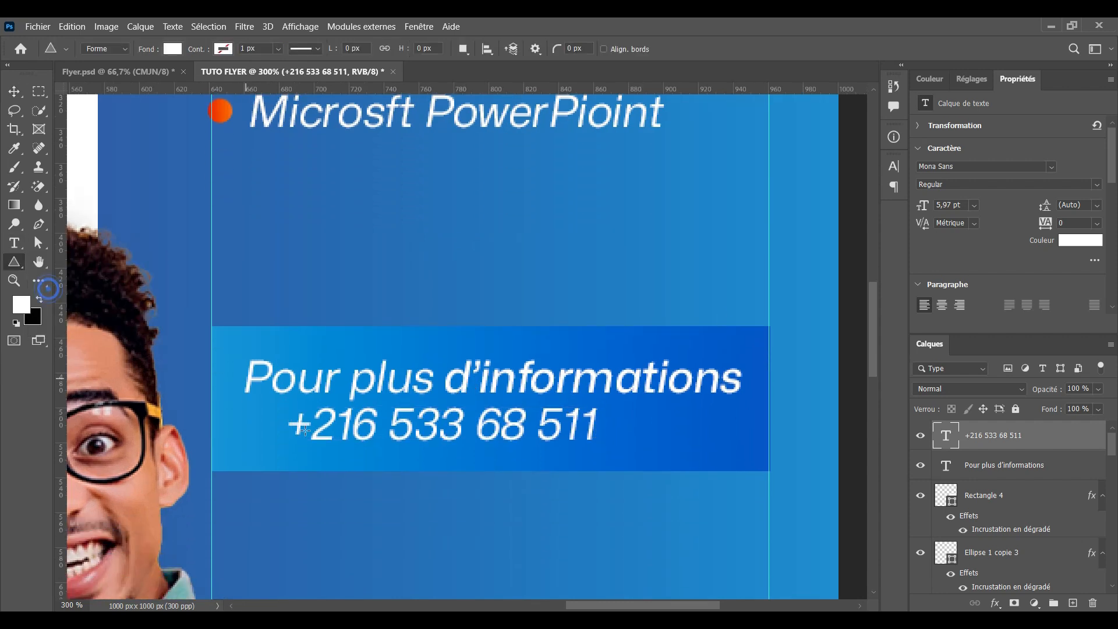
{"action": "left_click_drag", "start_coordinate": [239, 413], "coordinate": [276, 452]}
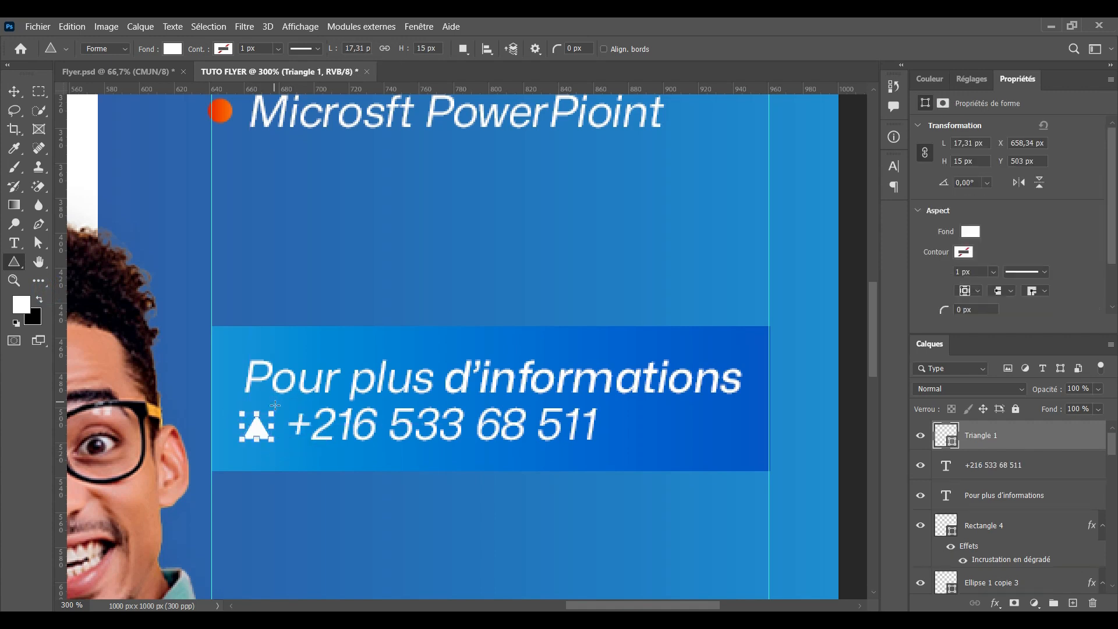
{"action": "key", "text": "v"}
{"action": "left_click_drag", "start_coordinate": [287, 402], "coordinate": [304, 478]}
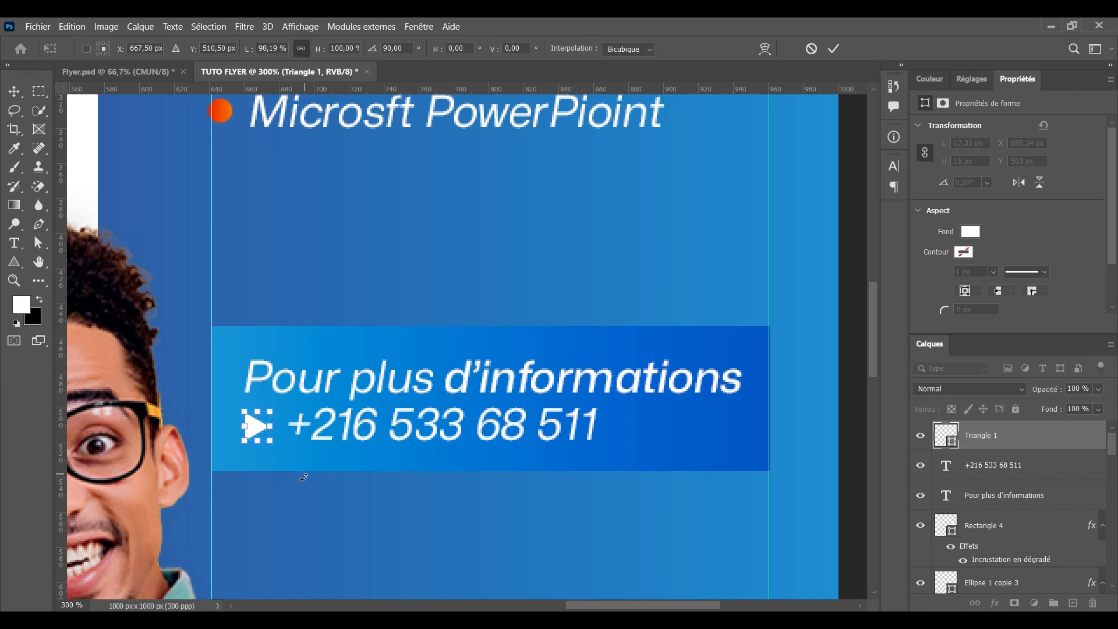
{"action": "left_click_drag", "start_coordinate": [252, 430], "coordinate": [252, 431]}
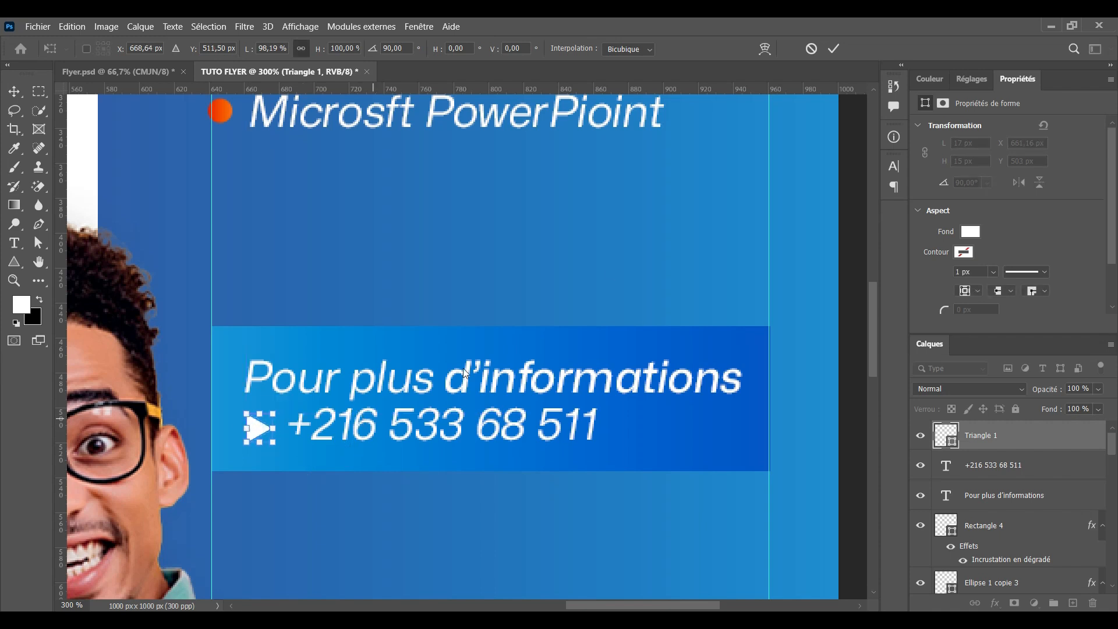
{"action": "left_click", "coordinate": [833, 48]}
Nudge the phone number closer to the triangle and fill the triangle with the recent orange
{"action": "left_click", "coordinate": [358, 423]}
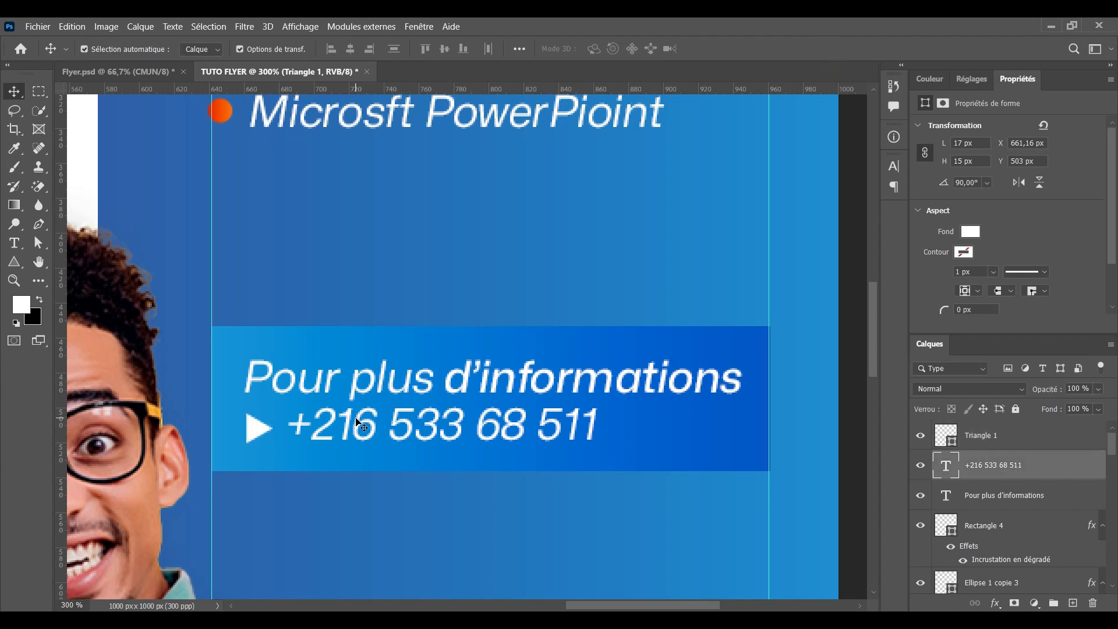
{"action": "left_click_drag", "start_coordinate": [357, 419], "coordinate": [351, 427]}
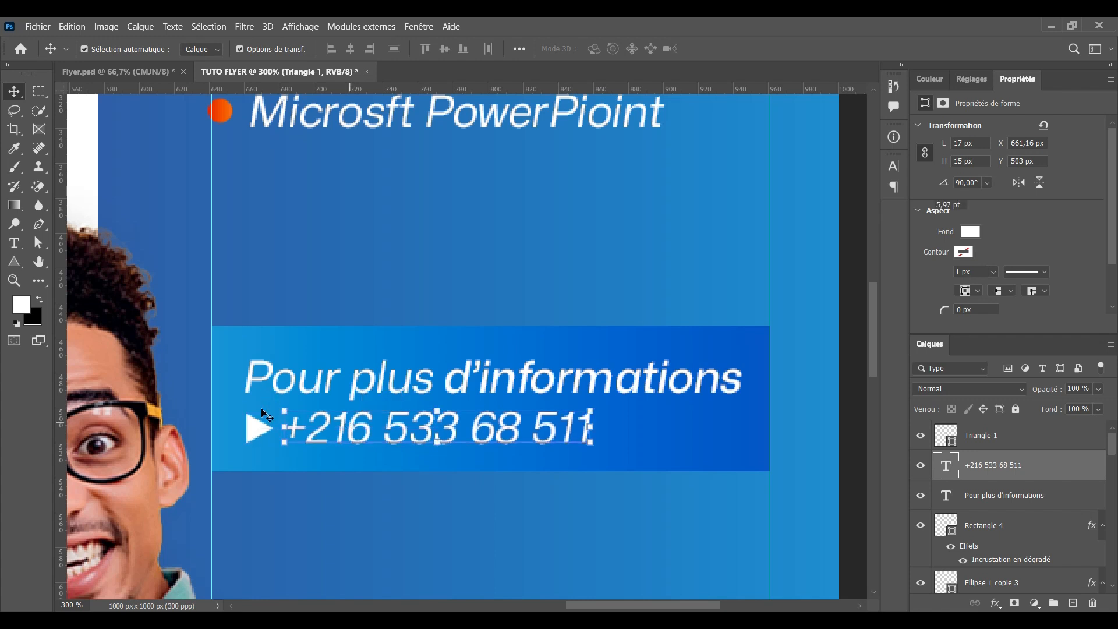
{"action": "left_click", "coordinate": [256, 426]}
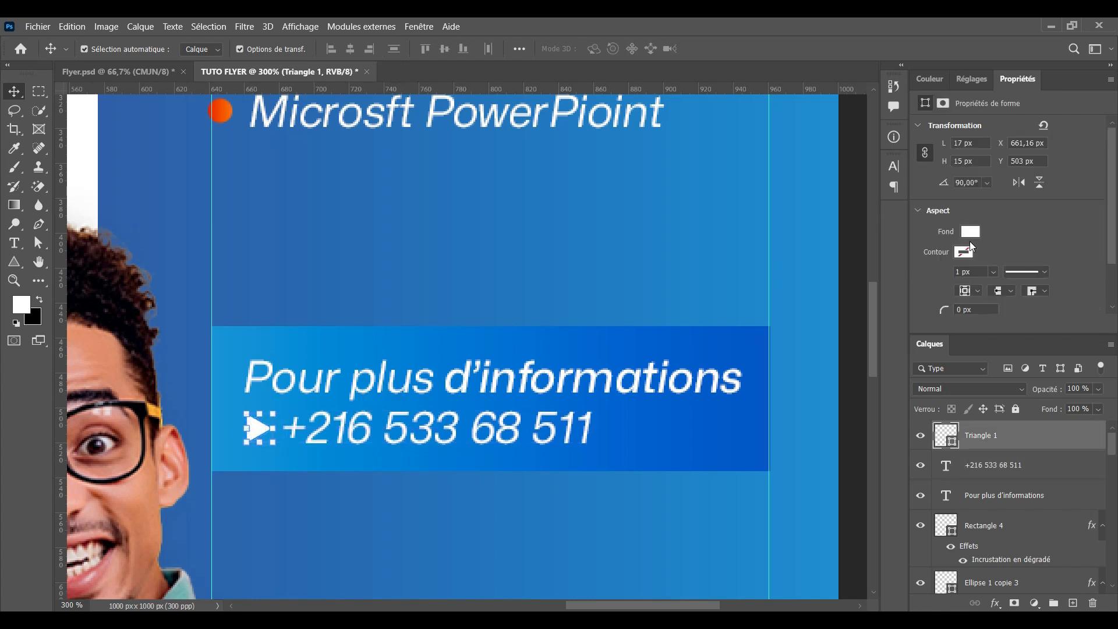
{"action": "left_click", "coordinate": [970, 232]}
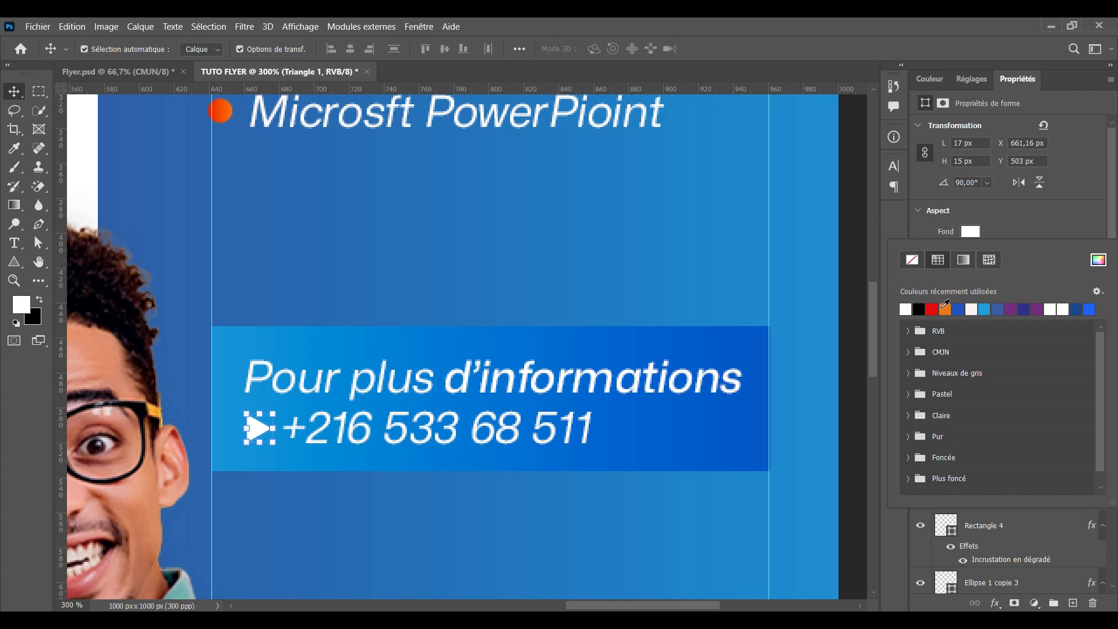
{"action": "left_click", "coordinate": [945, 308]}
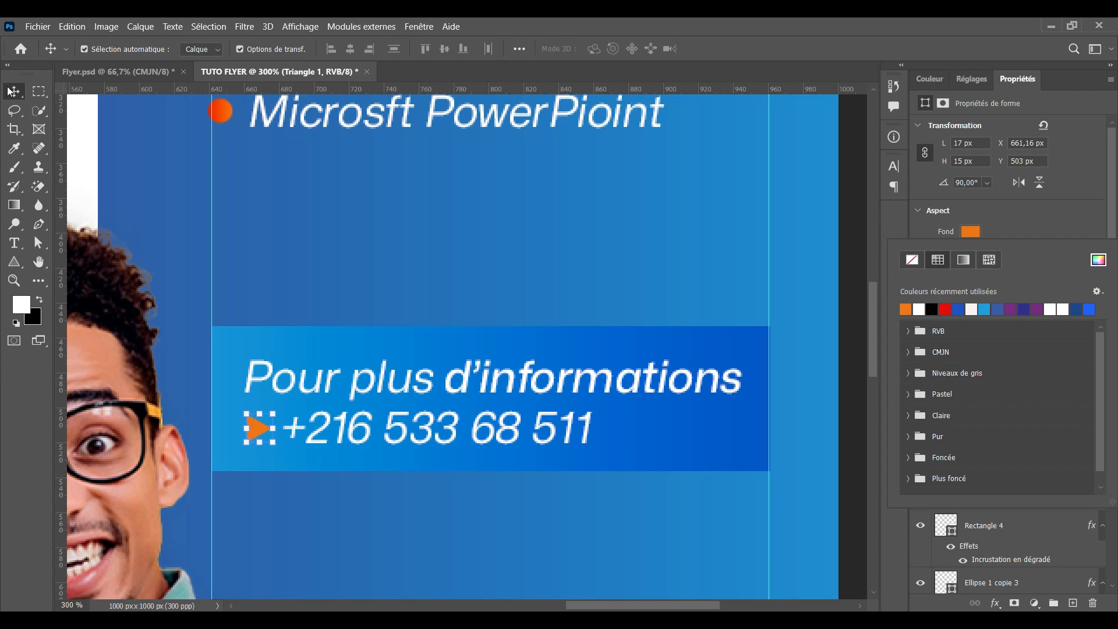
{"action": "left_click", "coordinate": [351, 204]}
{"action": "left_click", "coordinate": [351, 204]}
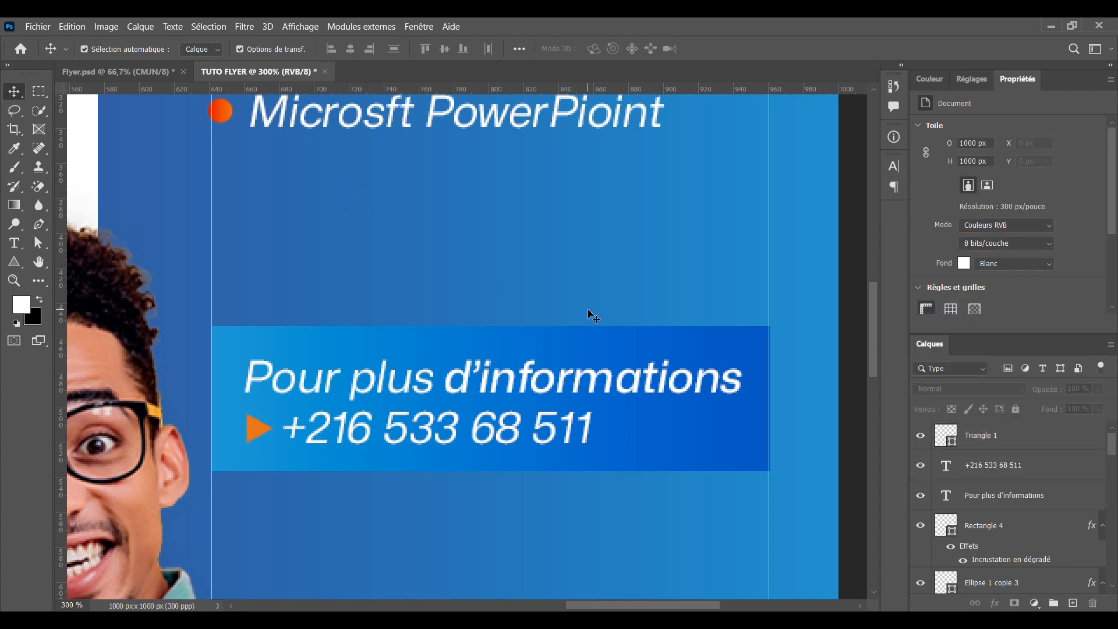
{"action": "key", "text": "ctrl+minus"}
{"action": "key", "text": "ctrl+minus"}
{"action": "key", "text": "ctrl+minus"}
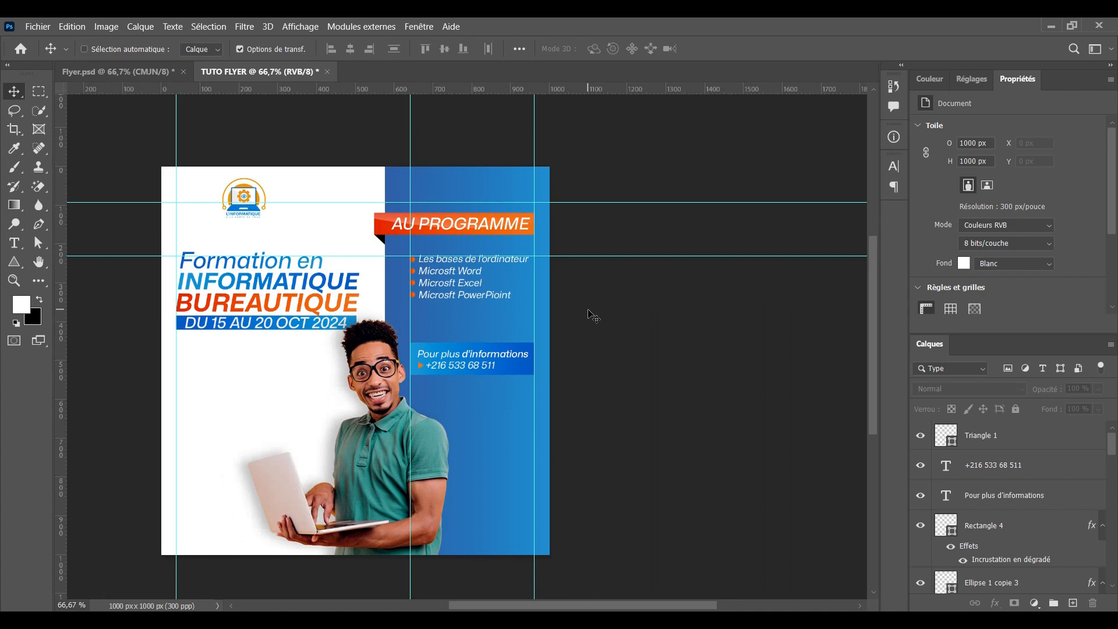
Set the phone number line to Bold weight, then zoom out to the whole flyer
{"action": "key", "text": "ctrl+plus"}
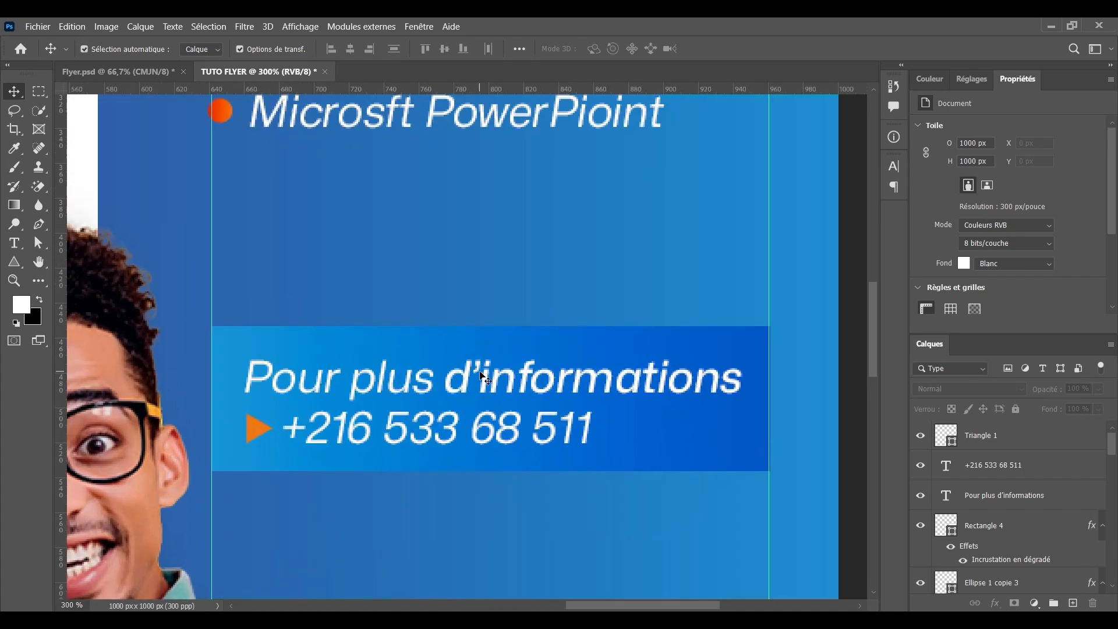
{"action": "left_click", "coordinate": [424, 434]}
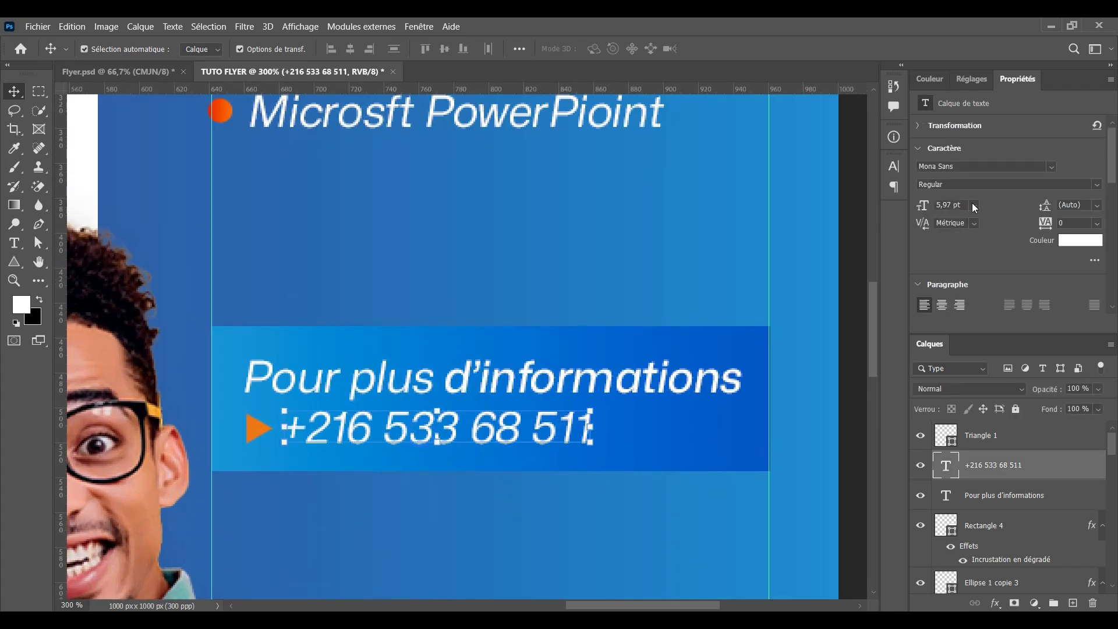
{"action": "left_click", "coordinate": [1096, 185]}
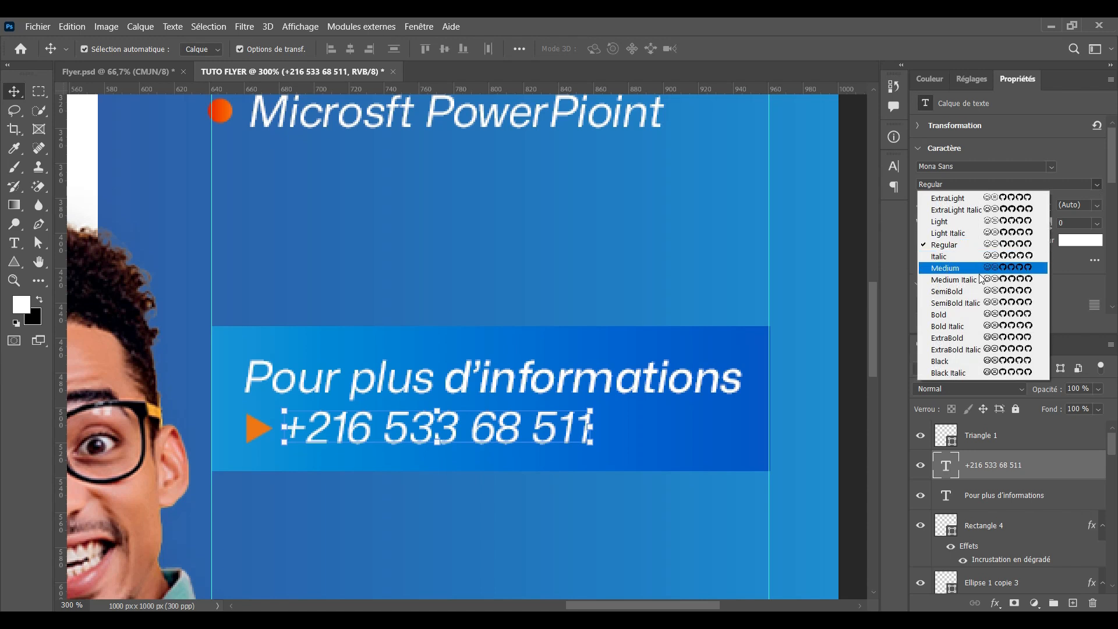
{"action": "left_click", "coordinate": [962, 315]}
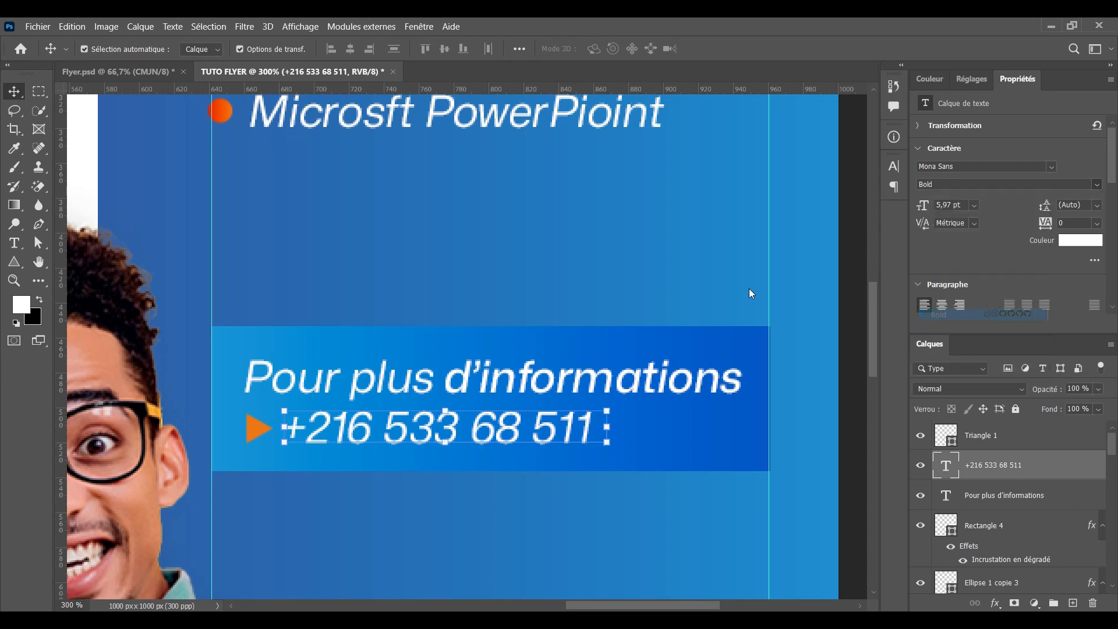
{"action": "left_click", "coordinate": [581, 500]}
{"action": "key", "text": "ctrl+1"}
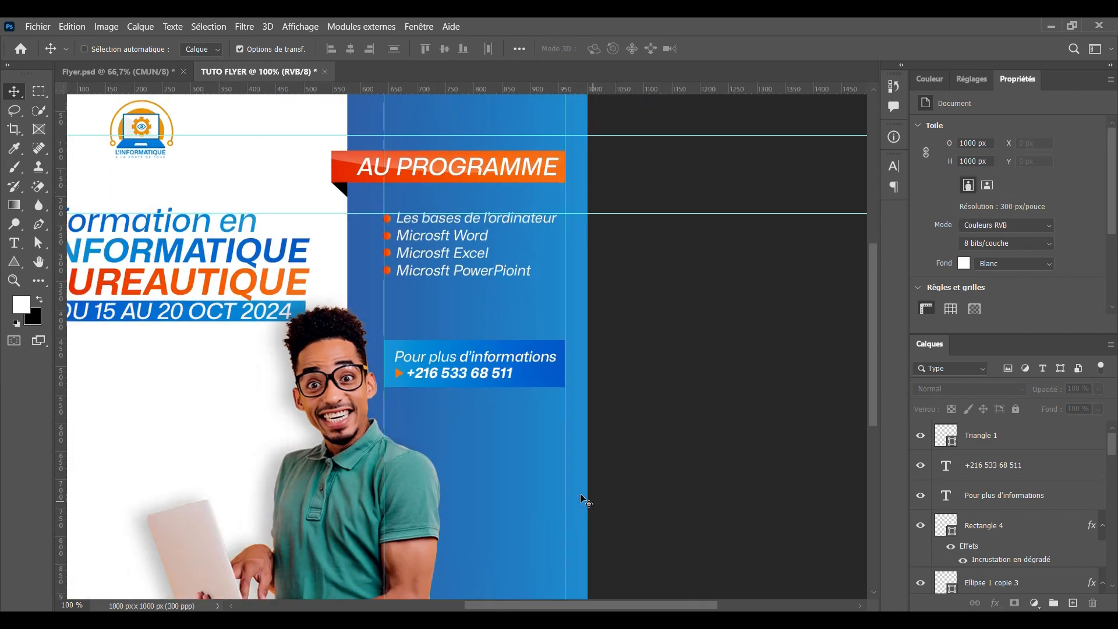
{"action": "key", "text": "ctrl+minus"}
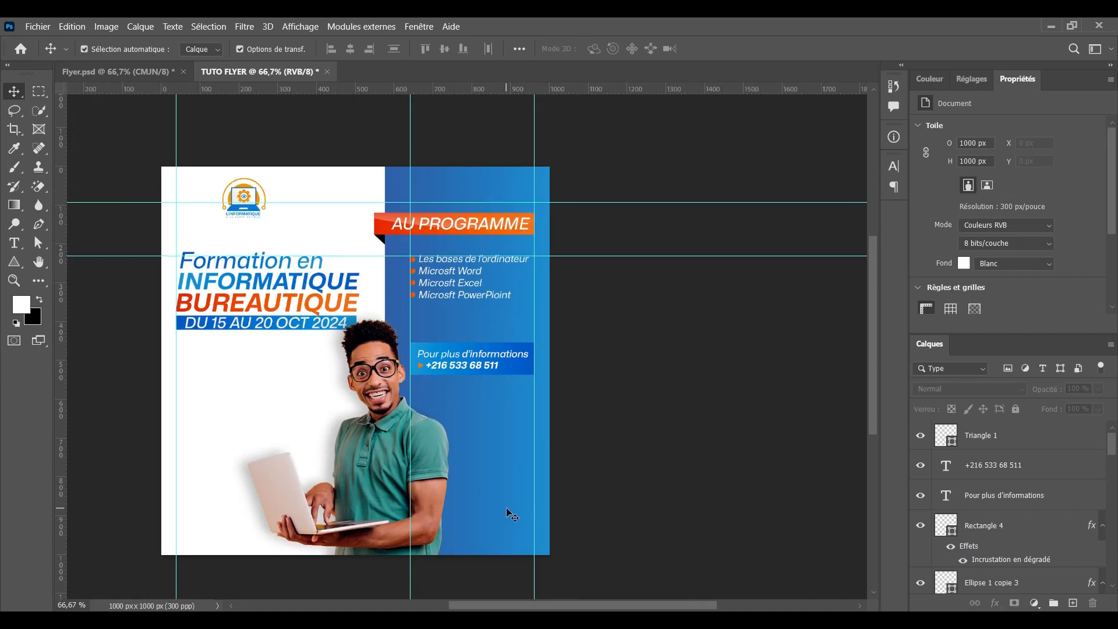
Select the bullet dots for a transform, then cancel it, leaving them in place
{"action": "scroll", "coordinate": [512, 507], "scroll_direction": "up", "scroll_amount": 1}
{"action": "scroll", "coordinate": [341, 270], "scroll_direction": "down", "scroll_amount": 2}
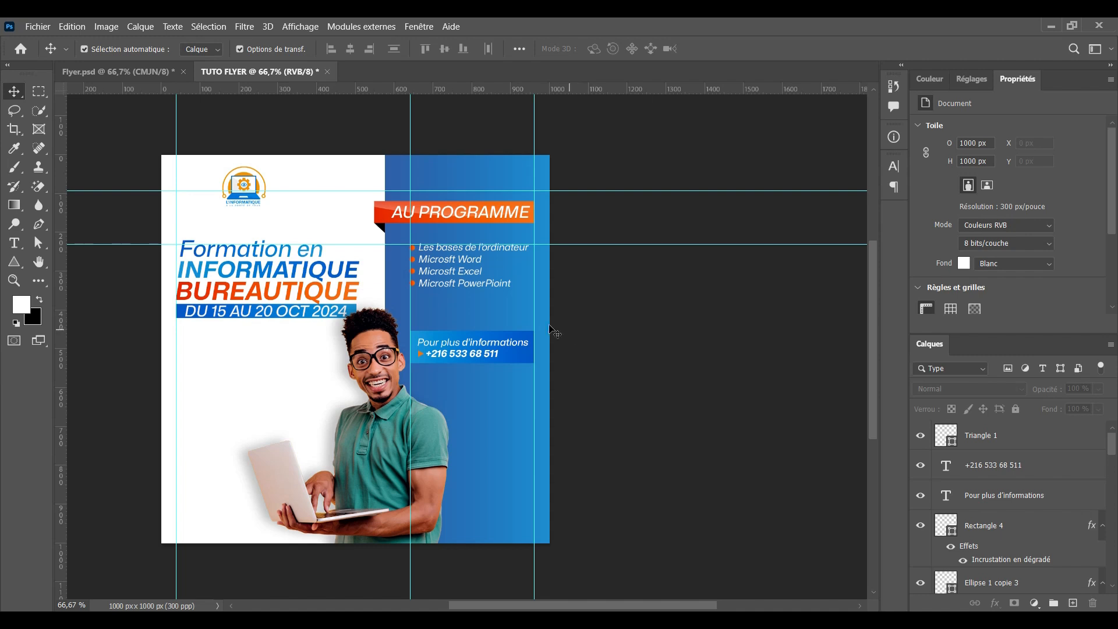
{"action": "left_click_drag", "start_coordinate": [493, 302], "coordinate": [445, 279]}
{"action": "left_click", "coordinate": [695, 273]}
{"action": "left_click_drag", "start_coordinate": [385, 233], "coordinate": [468, 286]}
{"action": "key", "text": "ctrl+t"}
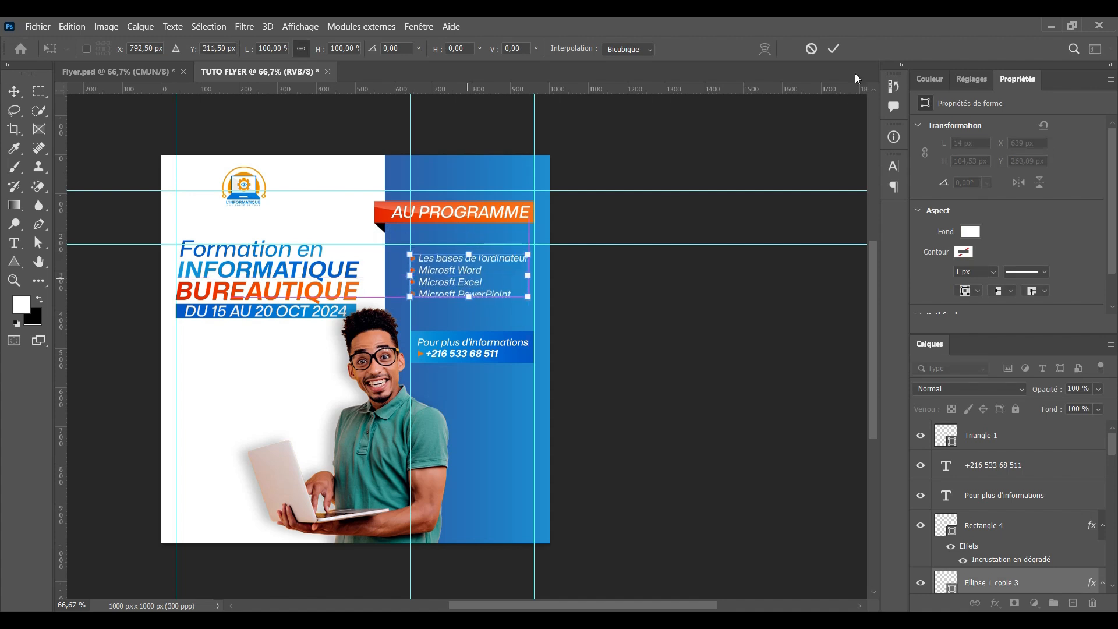
{"action": "left_click", "coordinate": [811, 49]}
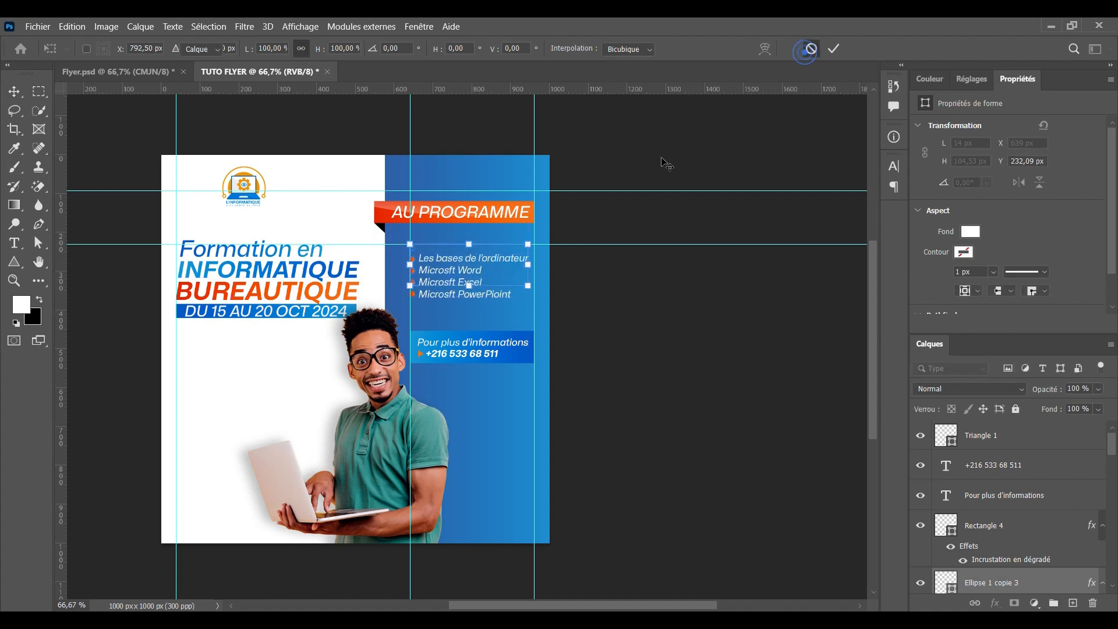
{"action": "left_click", "coordinate": [629, 199]}
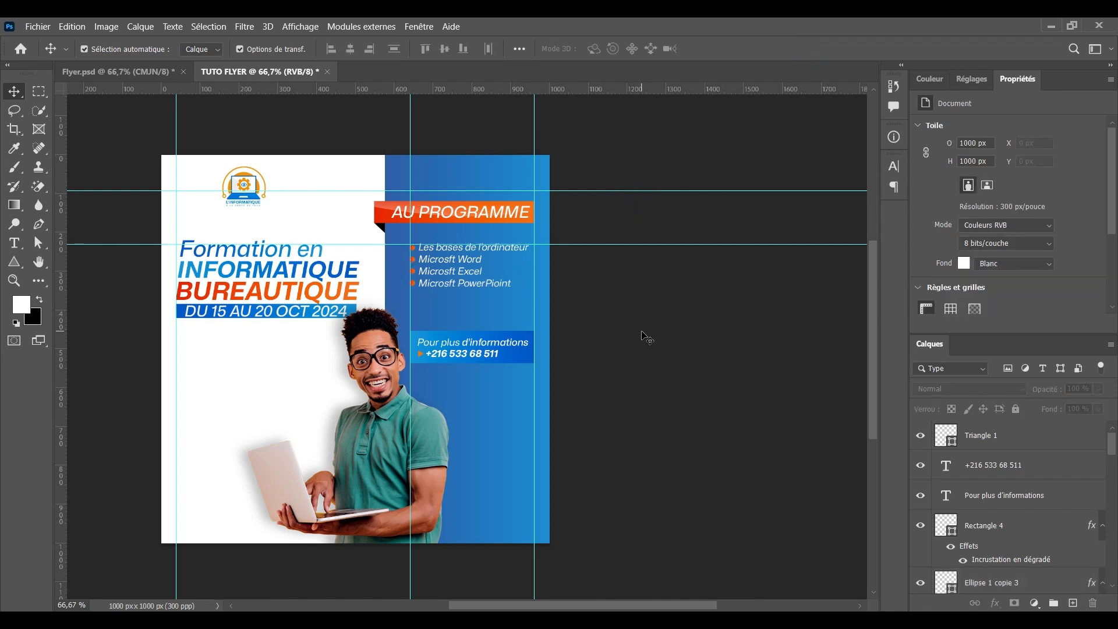
Lower the top guide just below the logo and move the logo right to X 220 px
{"action": "scroll", "coordinate": [618, 313], "scroll_direction": "up", "scroll_amount": 1}
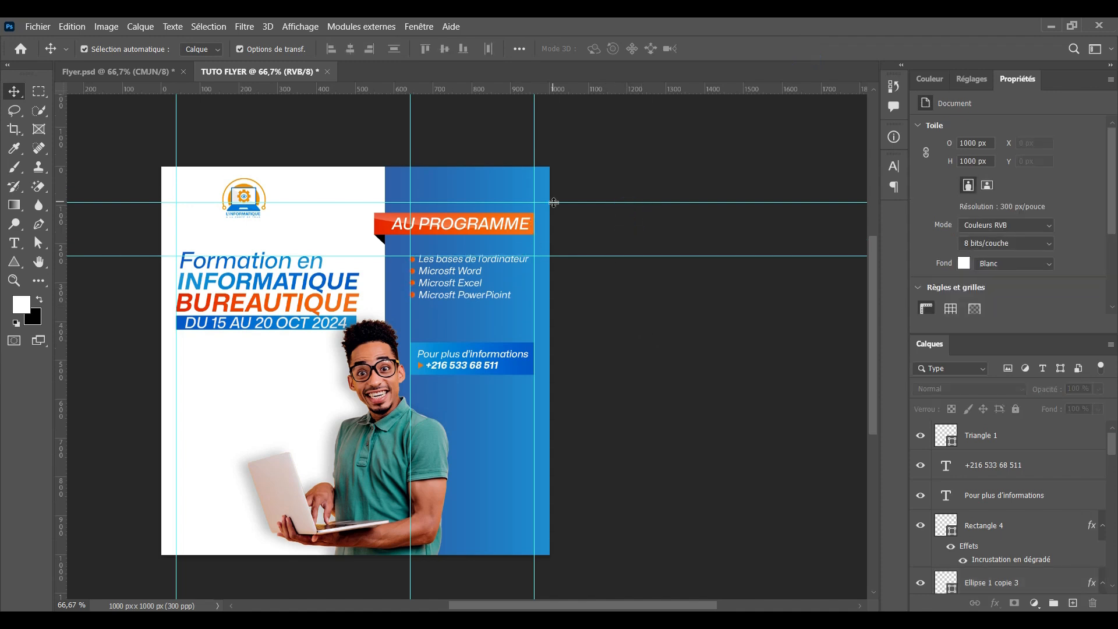
{"action": "left_click_drag", "start_coordinate": [559, 202], "coordinate": [559, 213]}
{"action": "left_click_drag", "start_coordinate": [241, 193], "coordinate": [265, 188]}
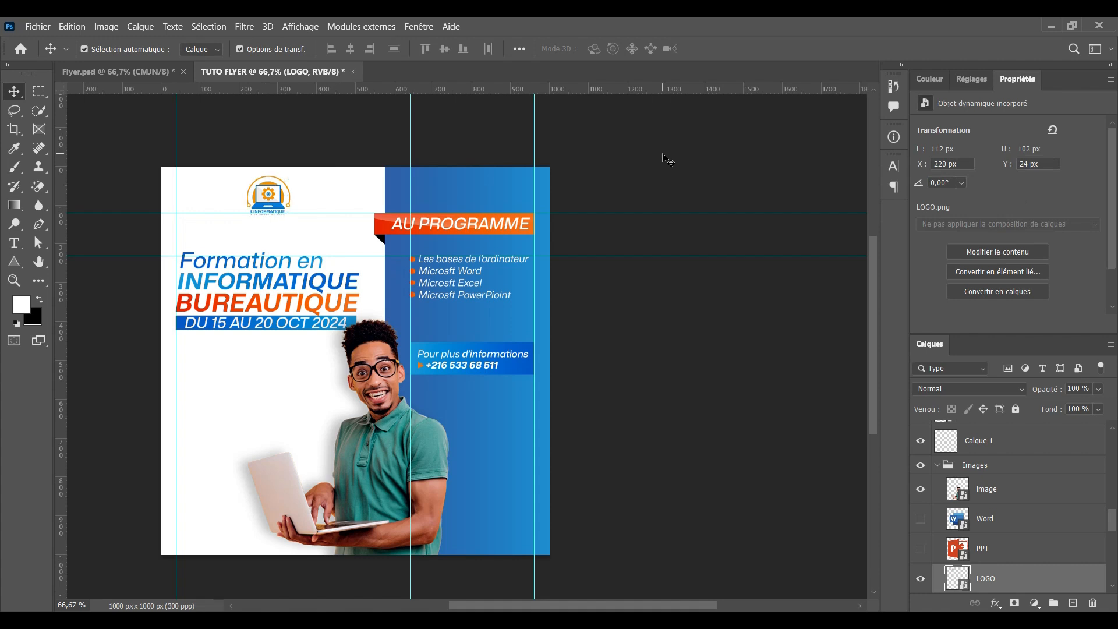
Collapse the Images group and add empty layer Calque 3 above the DU 15 AU 20 OCT 2024 text
{"action": "left_click", "coordinate": [664, 154]}
{"action": "scroll", "coordinate": [372, 312], "scroll_direction": "down", "scroll_amount": 1}
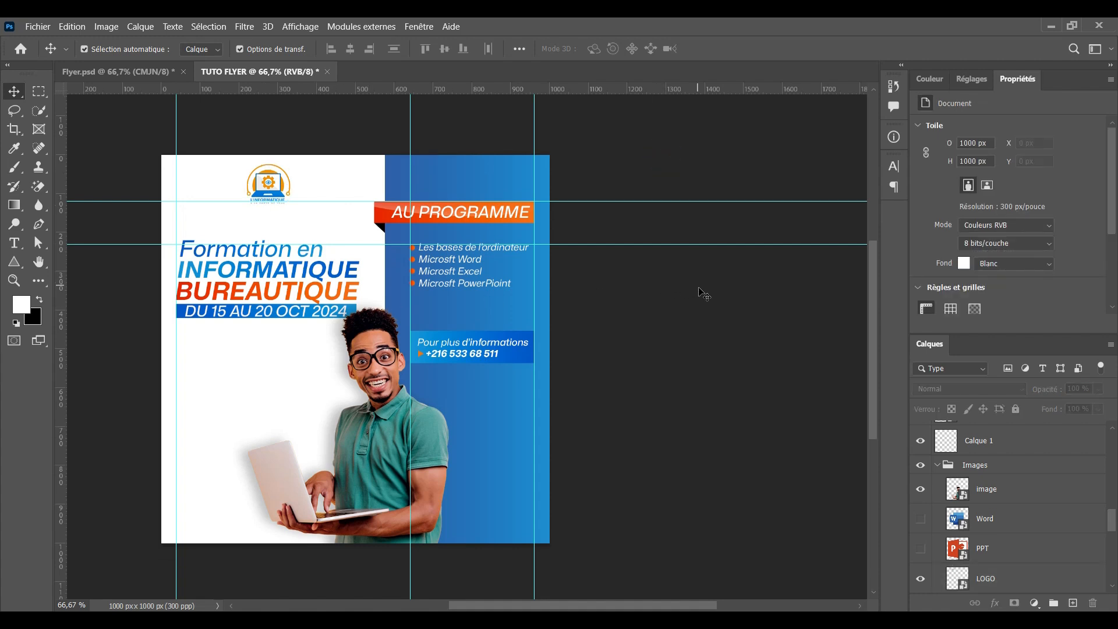
{"action": "scroll", "coordinate": [704, 294], "scroll_direction": "down", "scroll_amount": 1}
{"action": "scroll", "coordinate": [831, 369], "scroll_direction": "down", "scroll_amount": 2}
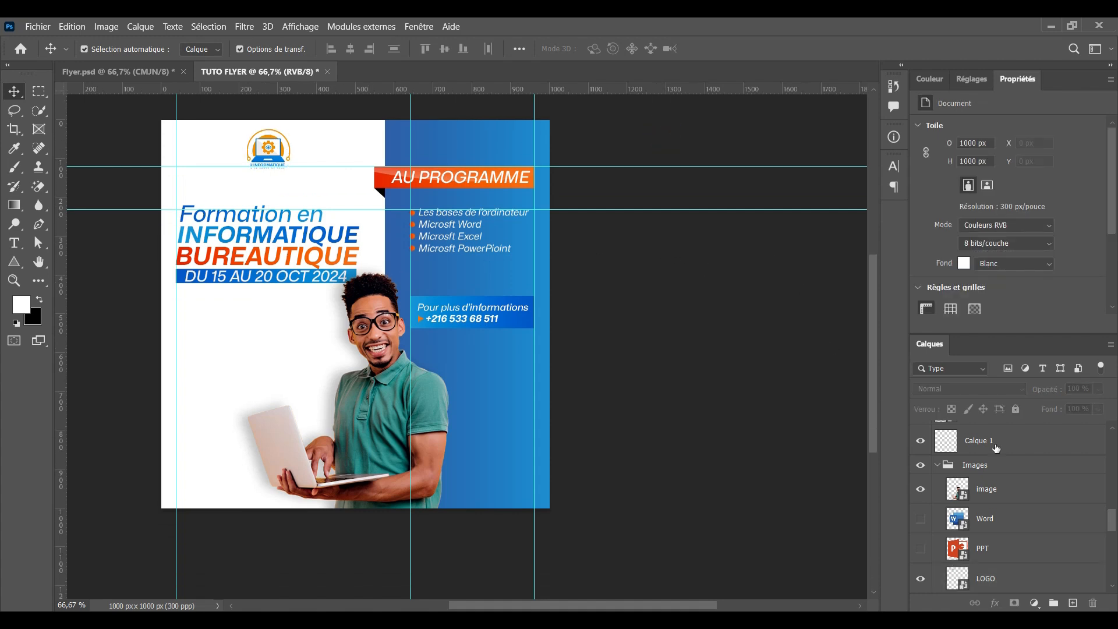
{"action": "left_click", "coordinate": [935, 469]}
{"action": "left_click", "coordinate": [937, 469]}
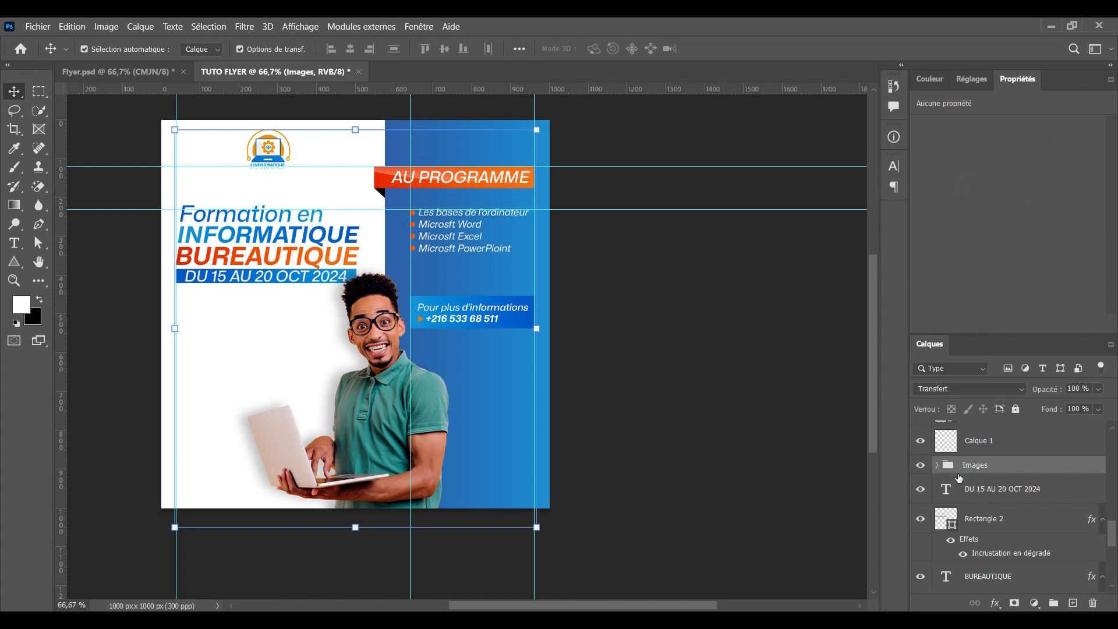
{"action": "scroll", "coordinate": [978, 478], "scroll_direction": "down", "scroll_amount": 1}
{"action": "left_click", "coordinate": [1013, 458]}
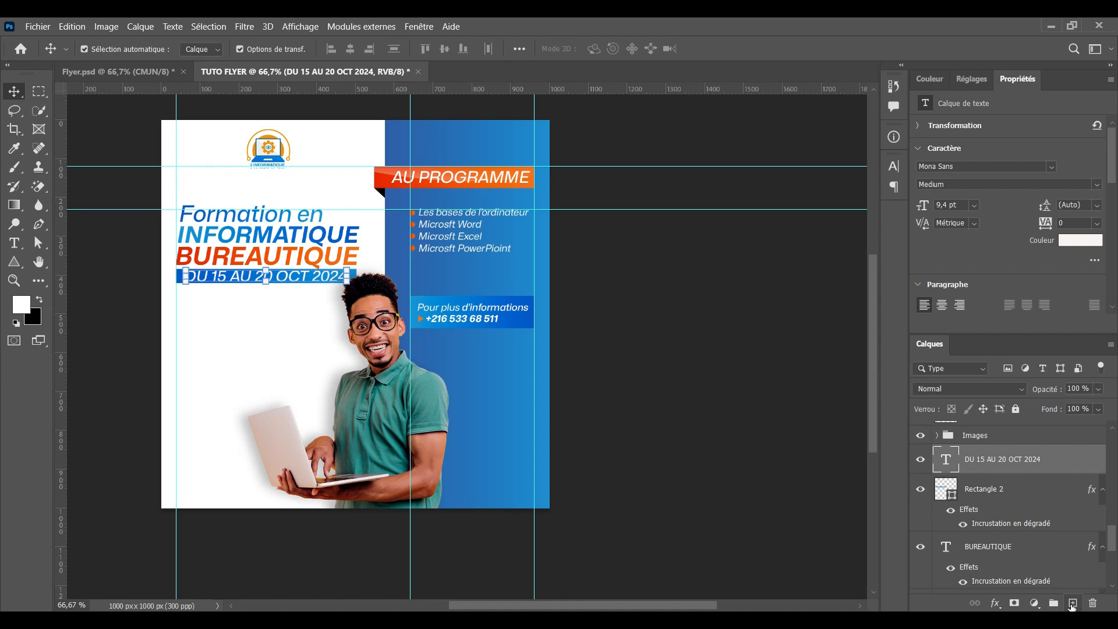
{"action": "left_click", "coordinate": [1072, 604]}
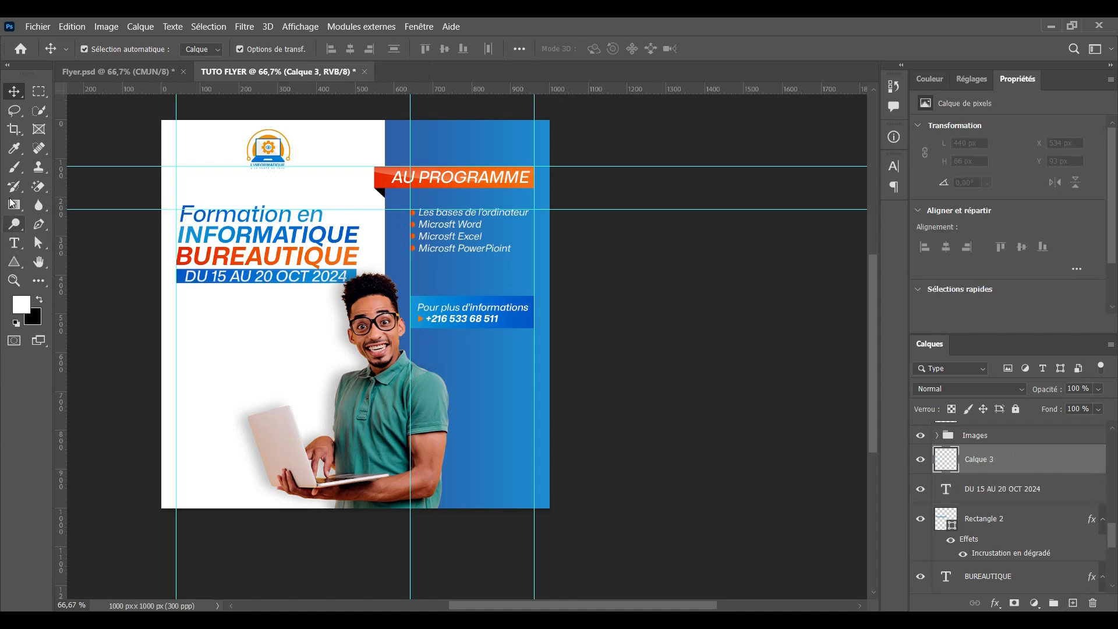
Draw a closed straight-edged path across the flyer's bottom, peaking behind the man
{"action": "left_click", "coordinate": [39, 225]}
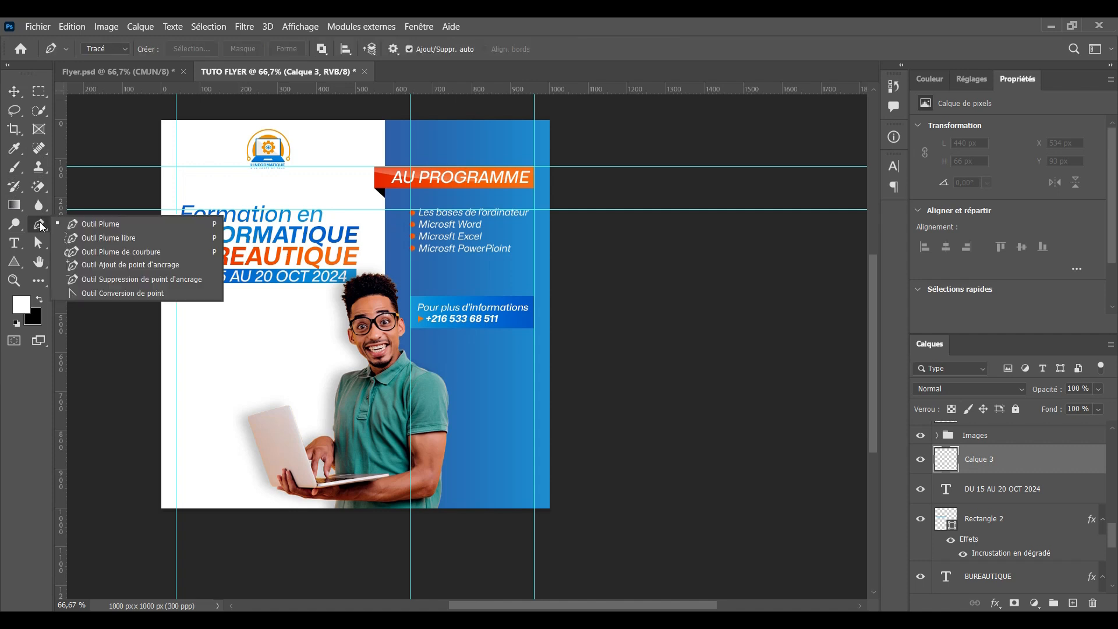
{"action": "left_click", "coordinate": [112, 226]}
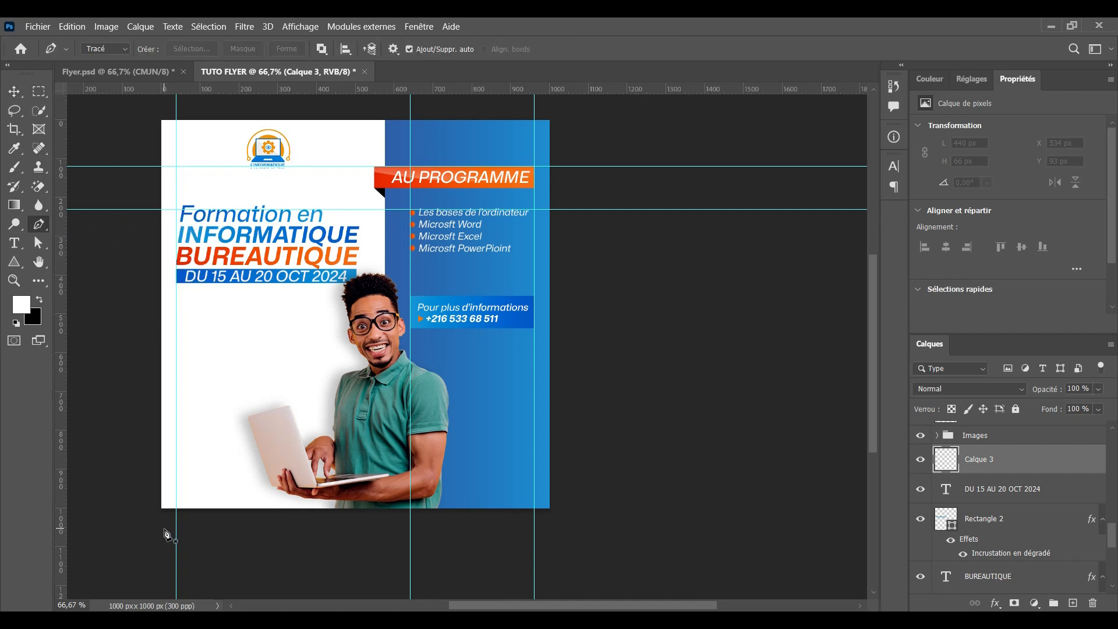
{"action": "left_click", "coordinate": [134, 441]}
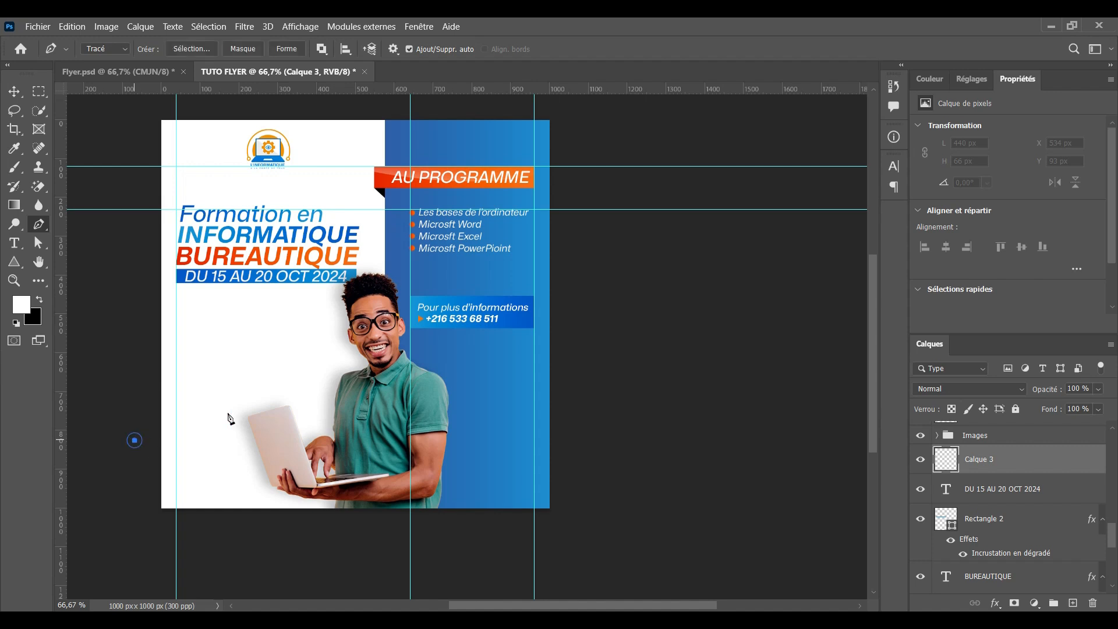
{"action": "left_click", "coordinate": [386, 359]}
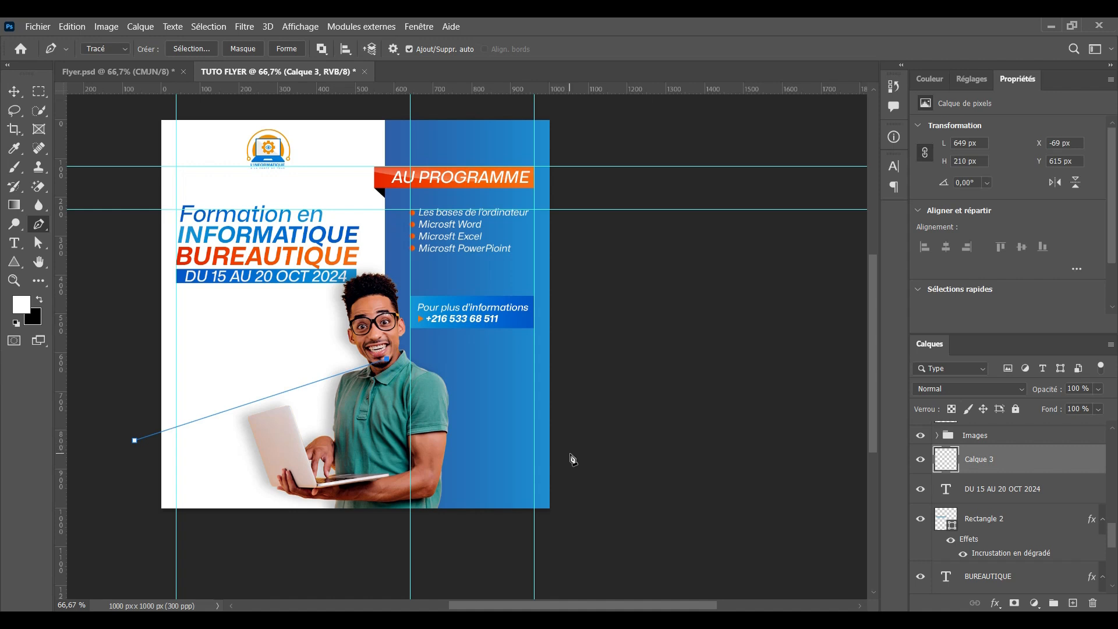
{"action": "left_click", "coordinate": [570, 454]}
{"action": "left_click", "coordinate": [596, 546]}
{"action": "left_click", "coordinate": [272, 567]}
{"action": "left_click", "coordinate": [125, 546]}
{"action": "left_click", "coordinate": [134, 442]}
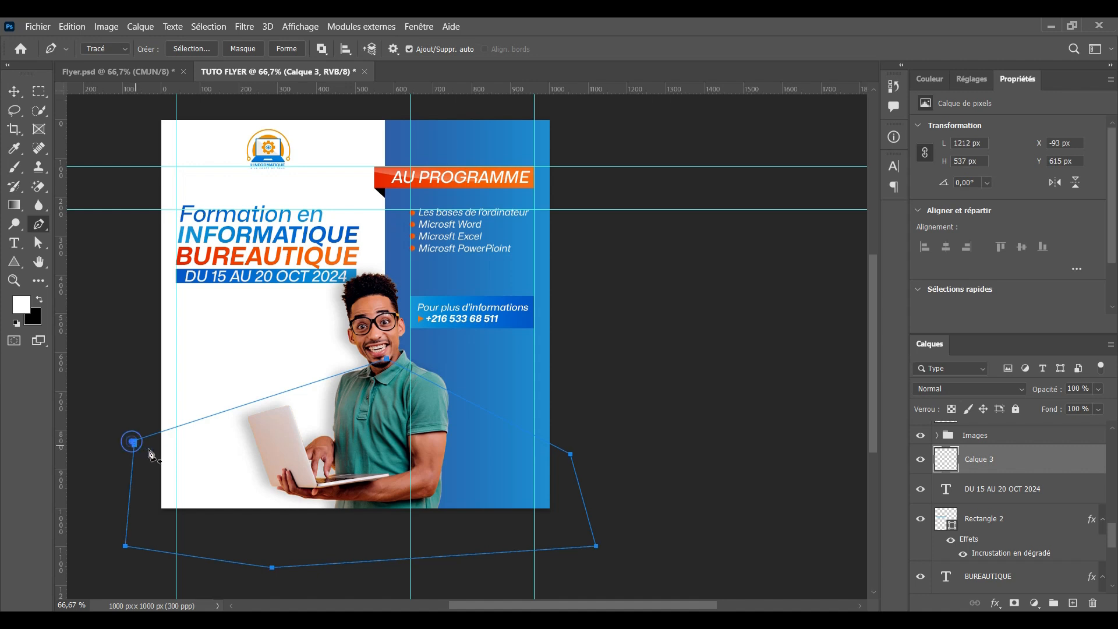
Convert the path to a selection, fill it white with the Paint Bucket, deselect, and duplicate the layer
{"action": "key", "text": "ctrl+Return"}
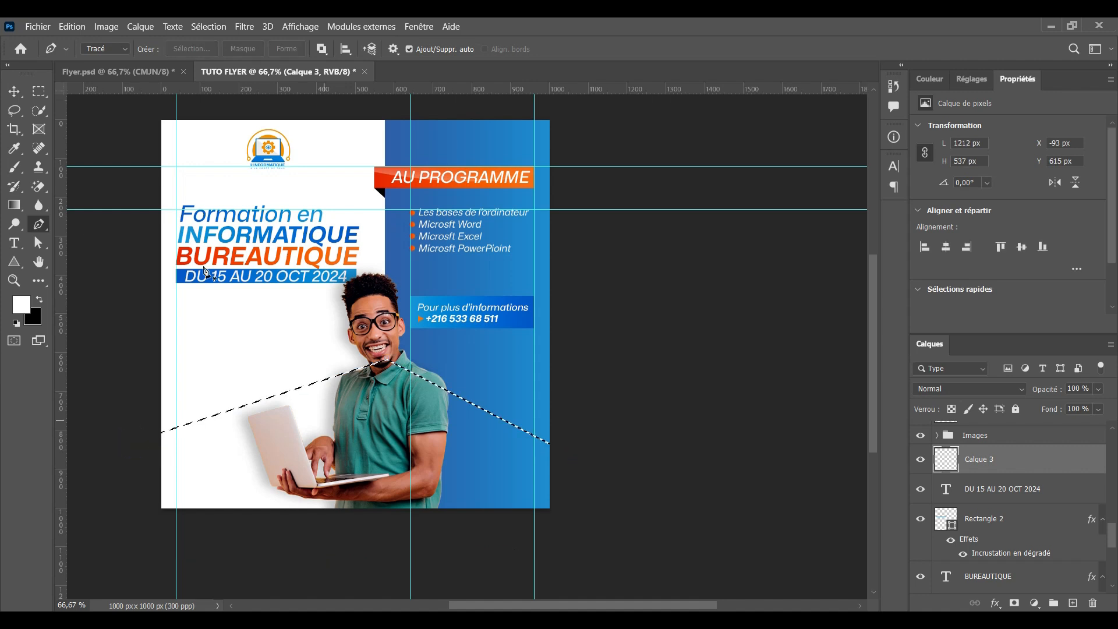
{"action": "left_click", "coordinate": [15, 206]}
{"action": "right_click", "coordinate": [15, 206]}
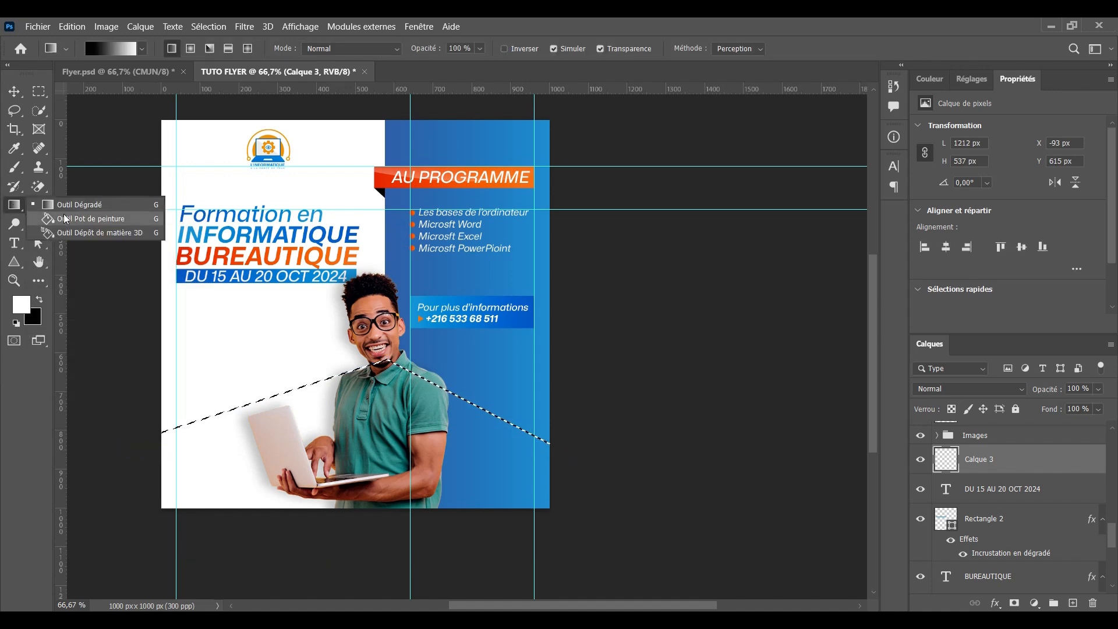
{"action": "left_click", "coordinate": [76, 217]}
{"action": "left_click", "coordinate": [347, 414]}
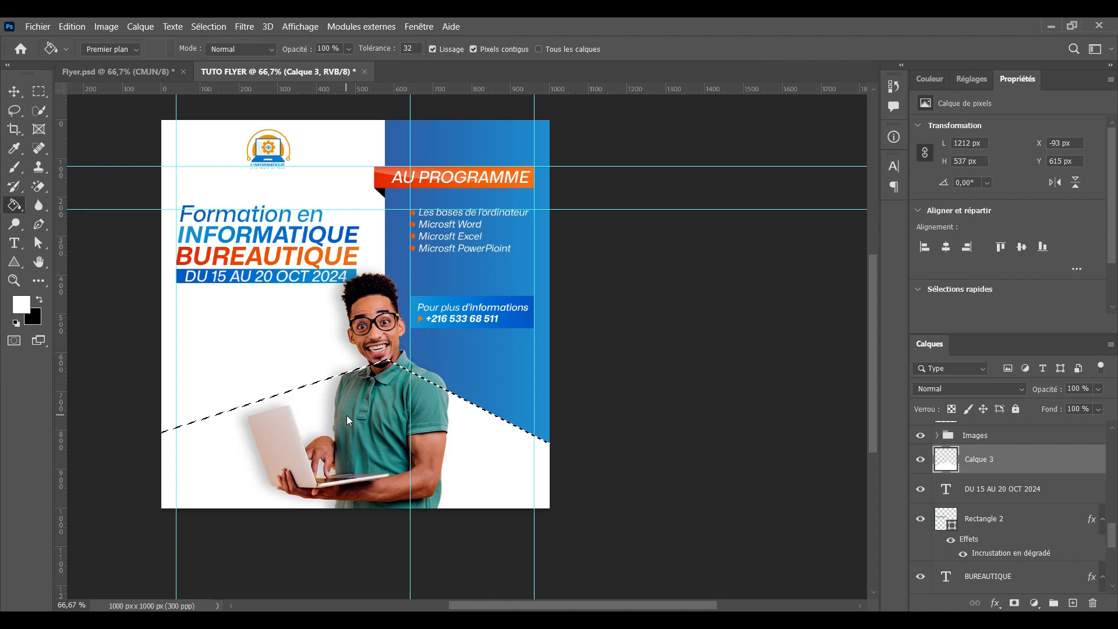
{"action": "key", "text": "ctrl+d"}
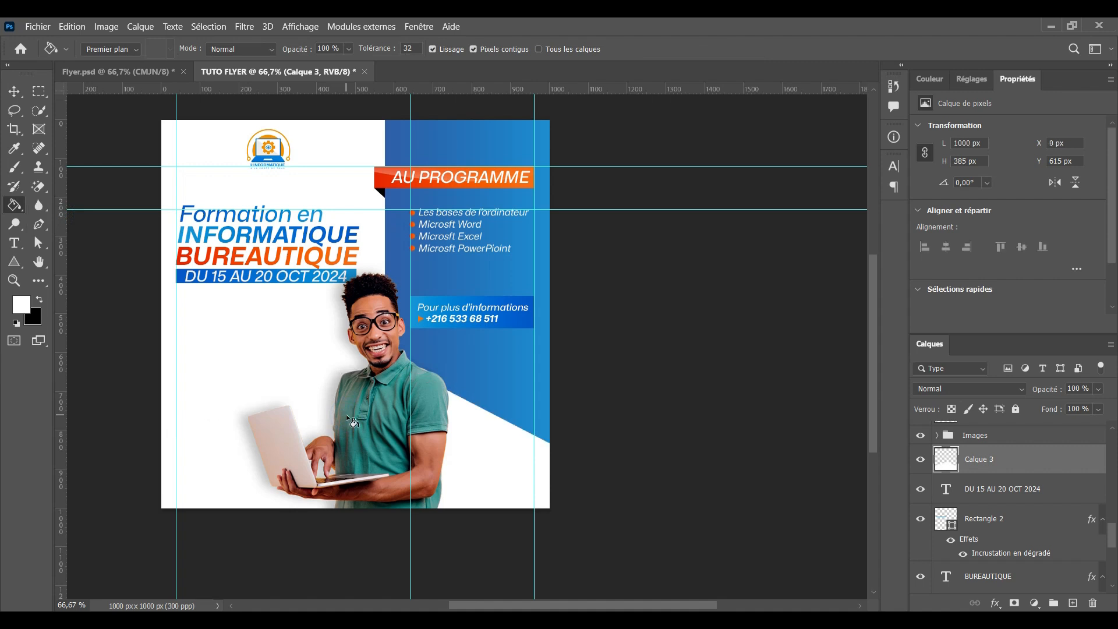
{"action": "left_click", "coordinate": [15, 92]}
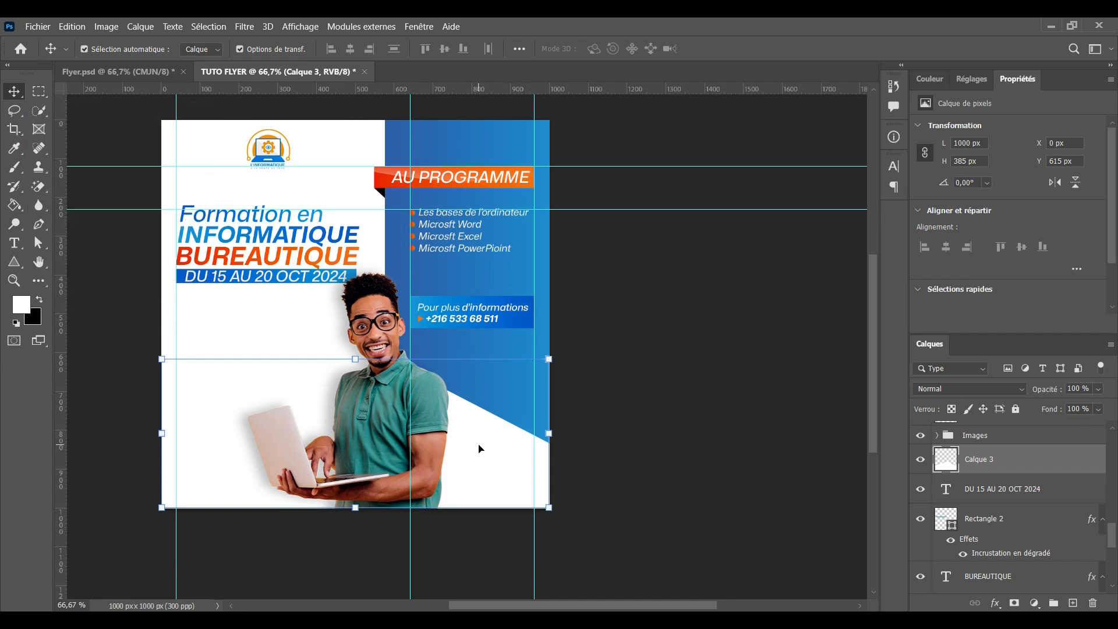
{"action": "key", "text": "ctrl+j"}
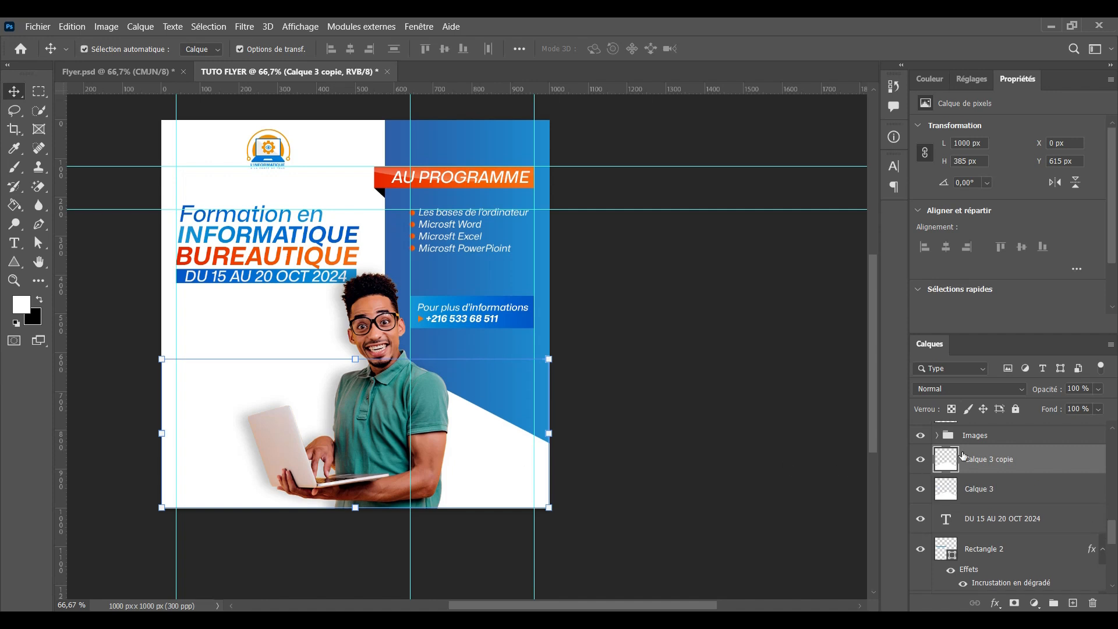
Add a colour overlay to Calque 3 copie using the red-orange #e92a00 sampled from the AU PROGRAMME banner
{"action": "left_click", "coordinate": [995, 603]}
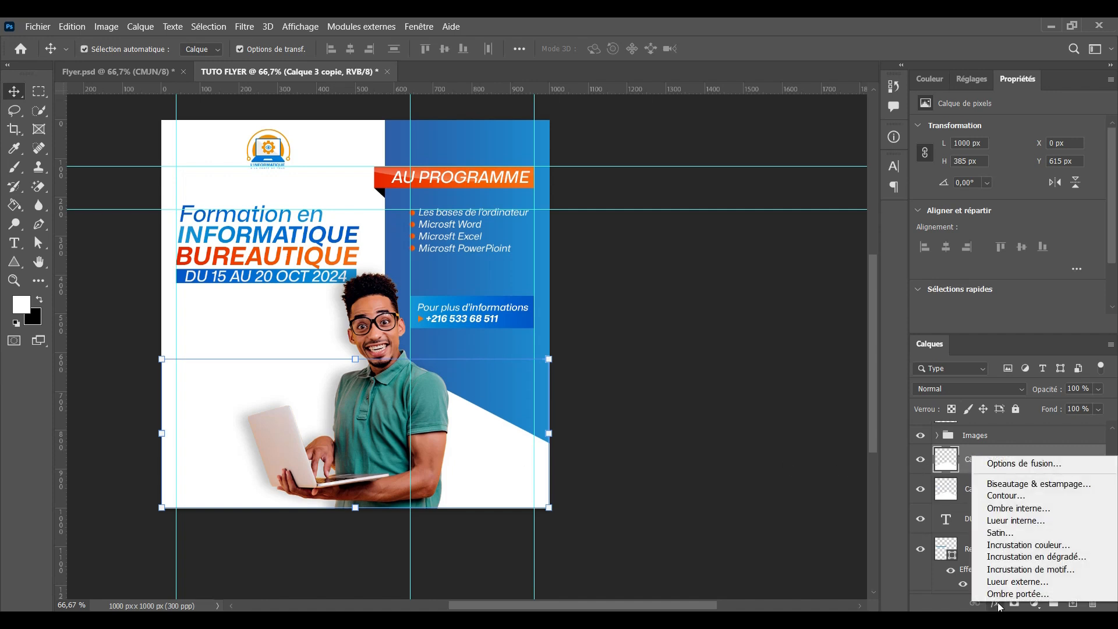
{"action": "left_click", "coordinate": [1007, 545]}
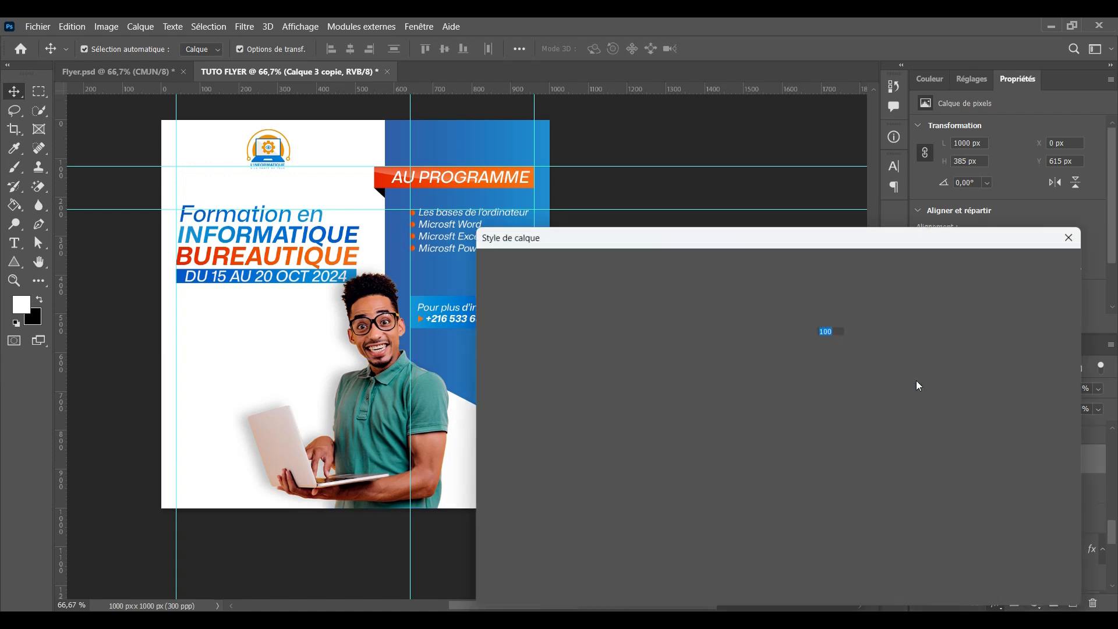
{"action": "left_click_drag", "start_coordinate": [735, 243], "coordinate": [837, 298]}
{"action": "left_click", "coordinate": [969, 368]}
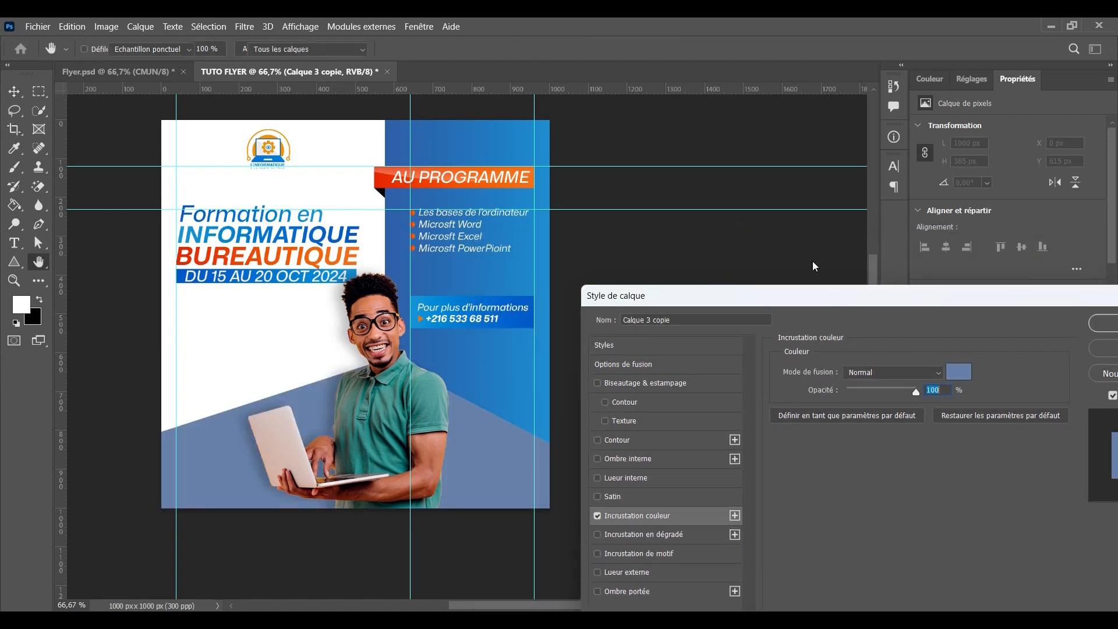
{"action": "left_click", "coordinate": [382, 184]}
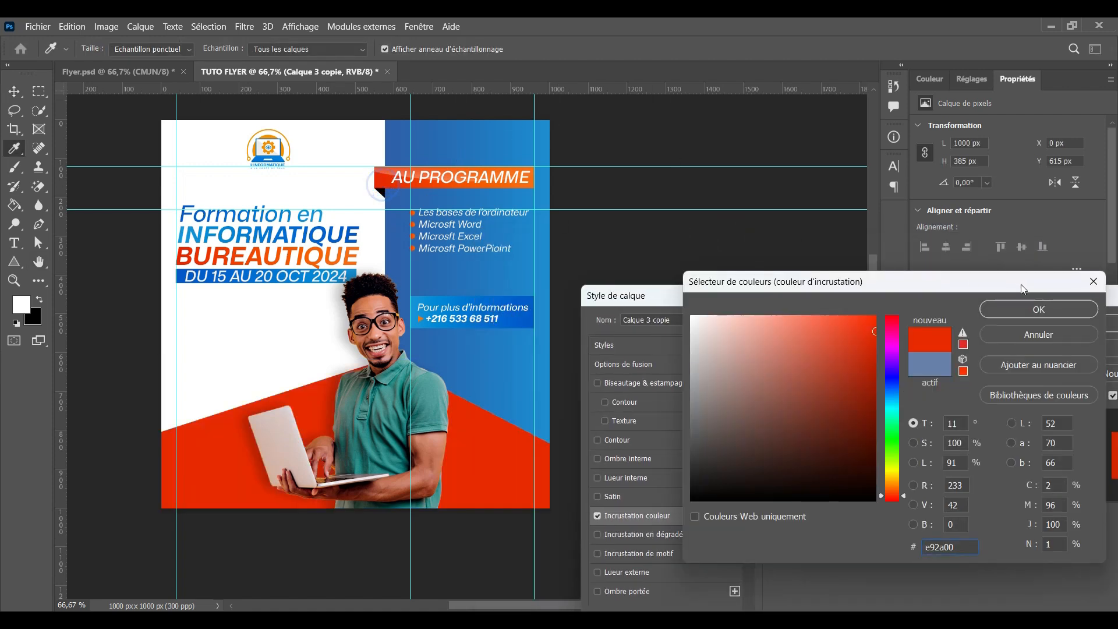
{"action": "left_click", "coordinate": [1039, 309]}
{"action": "left_click_drag", "start_coordinate": [928, 298], "coordinate": [808, 317]}
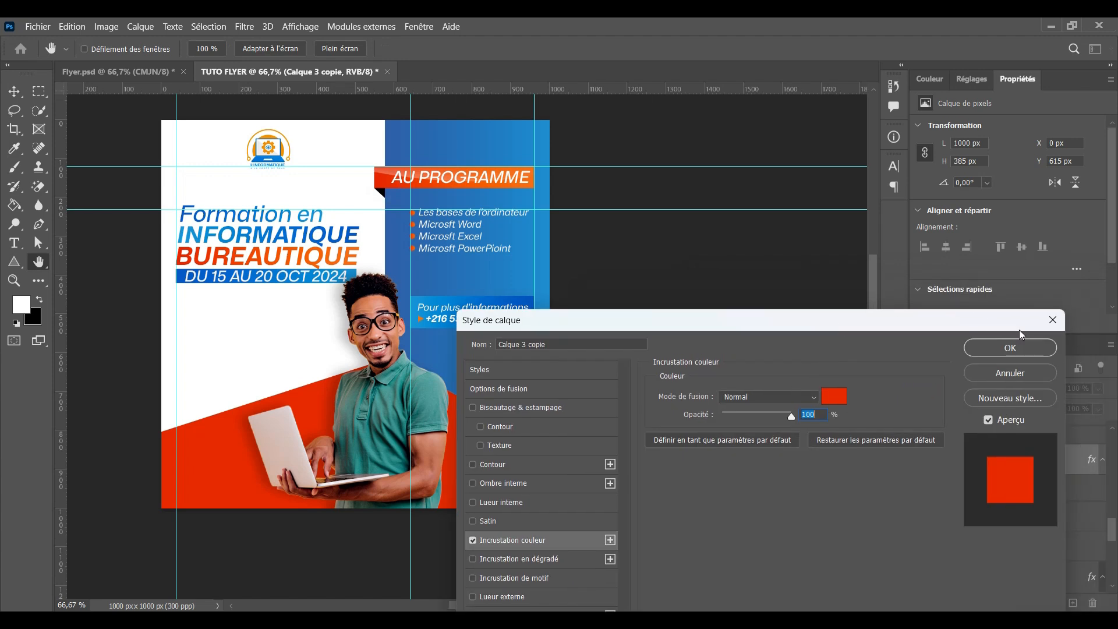
{"action": "left_click", "coordinate": [1003, 347]}
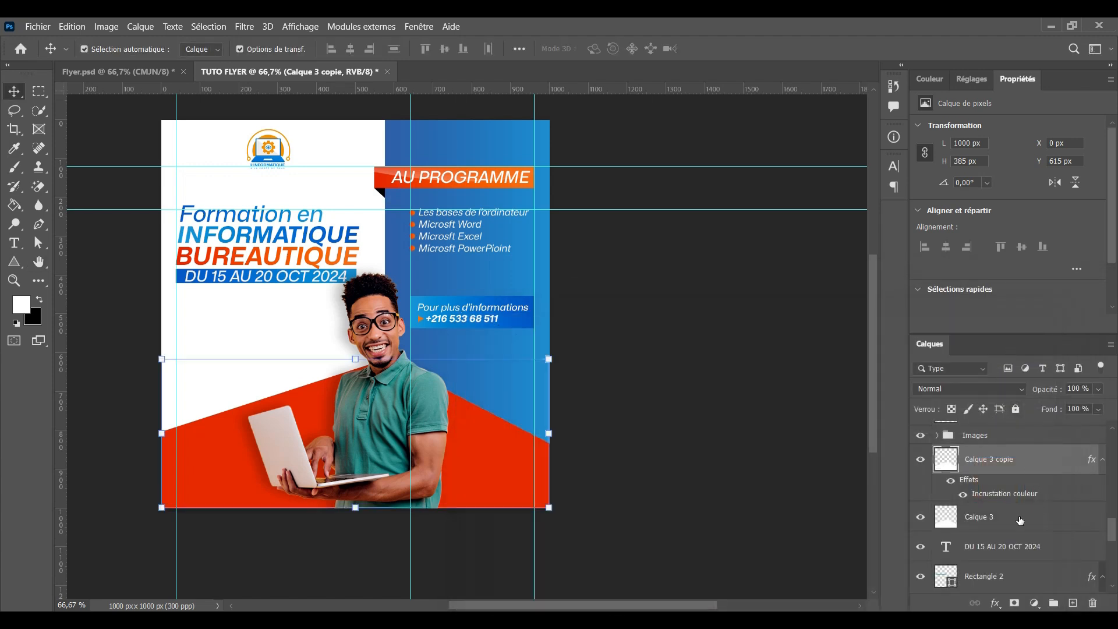
Place the orange copy beneath the white shape, enlarge it, rotate it 23.5° and shift it up-left
{"action": "left_click_drag", "start_coordinate": [1010, 461], "coordinate": [1010, 528]}
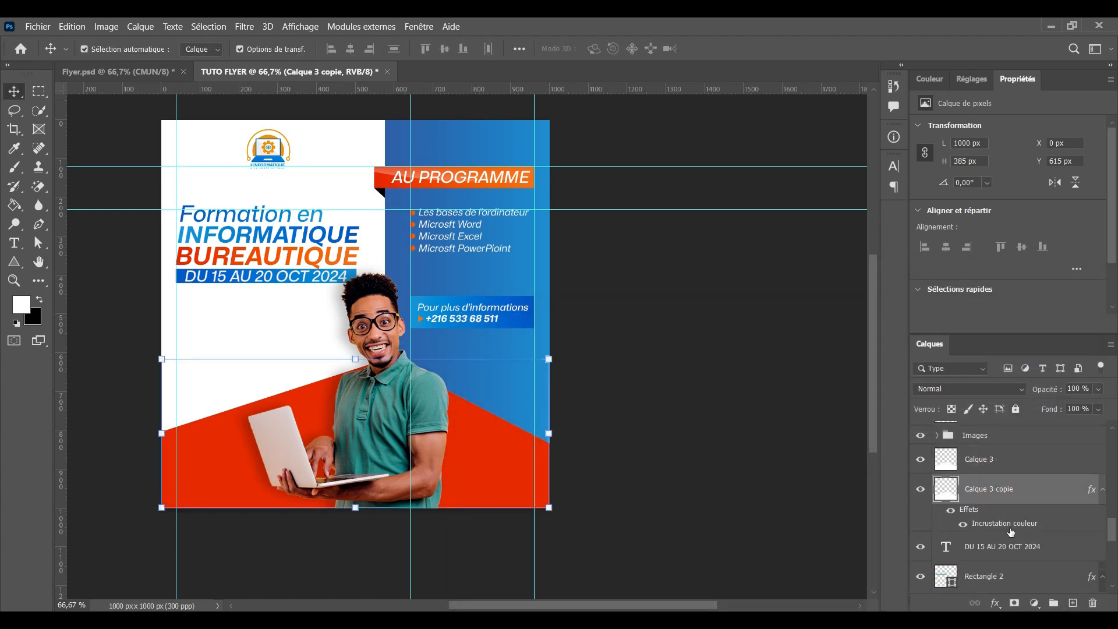
{"action": "left_click_drag", "start_coordinate": [162, 358], "coordinate": [119, 297]}
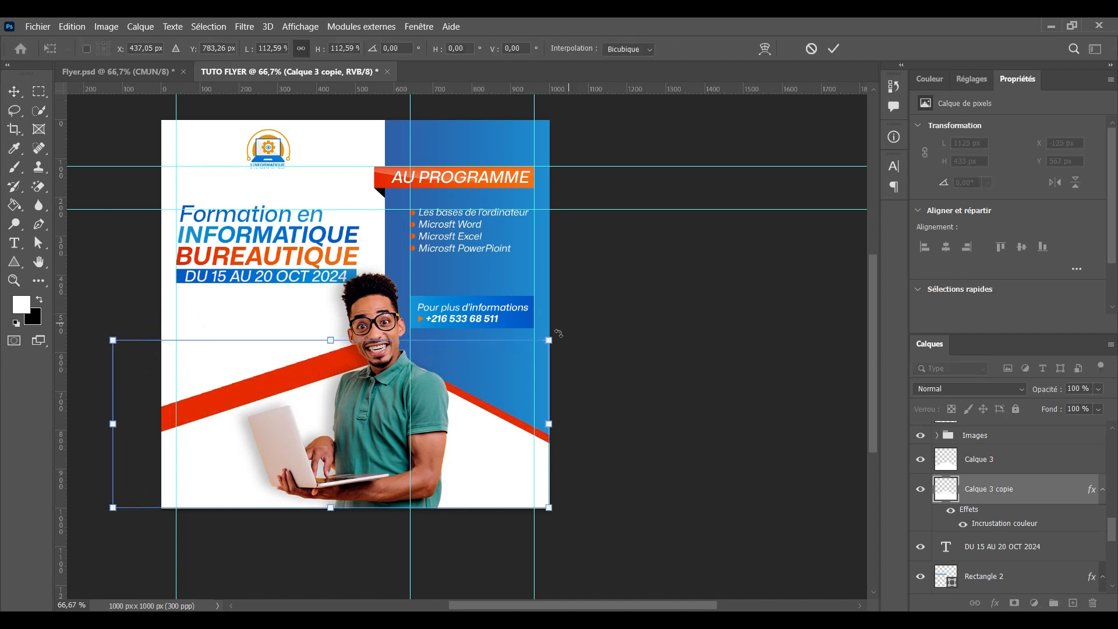
{"action": "left_click_drag", "start_coordinate": [560, 338], "coordinate": [570, 436]}
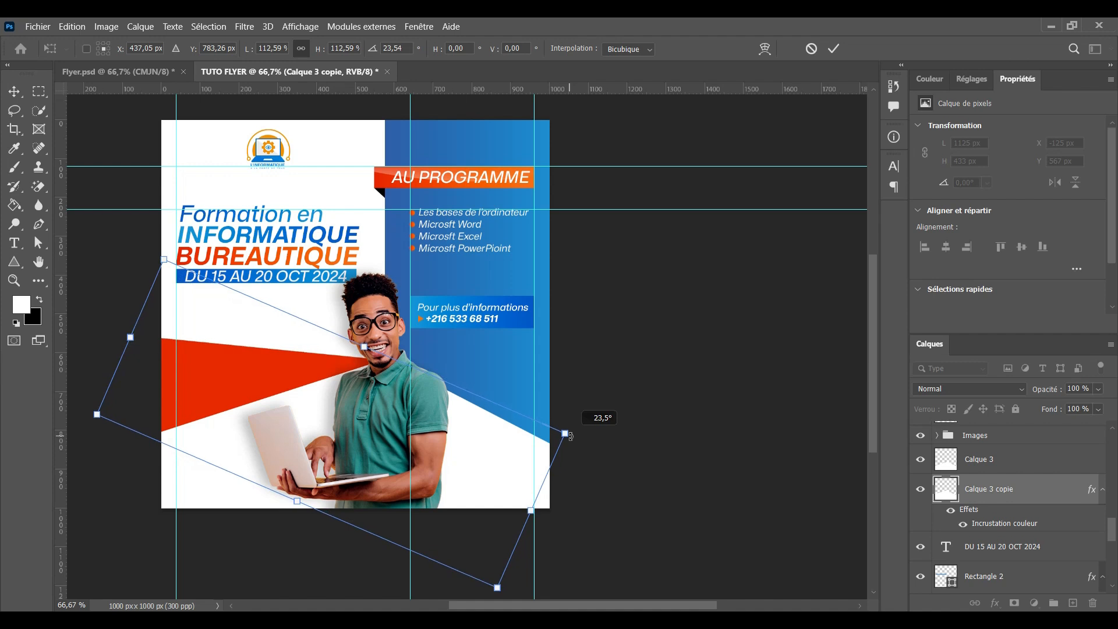
{"action": "left_click_drag", "start_coordinate": [569, 436], "coordinate": [569, 433]}
{"action": "left_click_drag", "start_coordinate": [250, 387], "coordinate": [242, 379]}
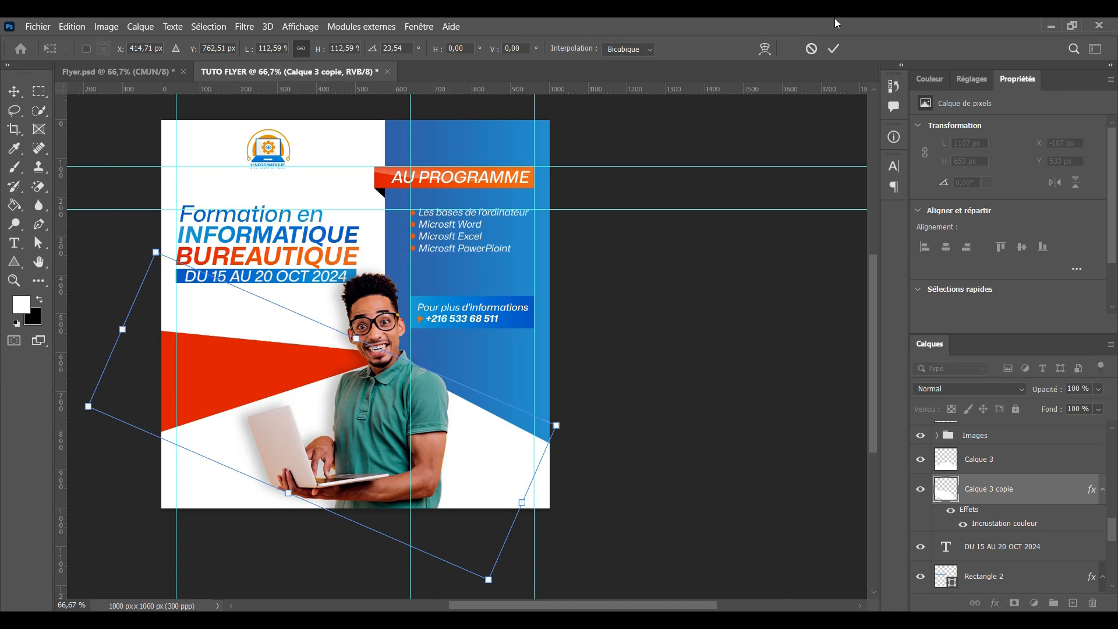
{"action": "left_click", "coordinate": [833, 48]}
{"action": "left_click", "coordinate": [758, 418]}
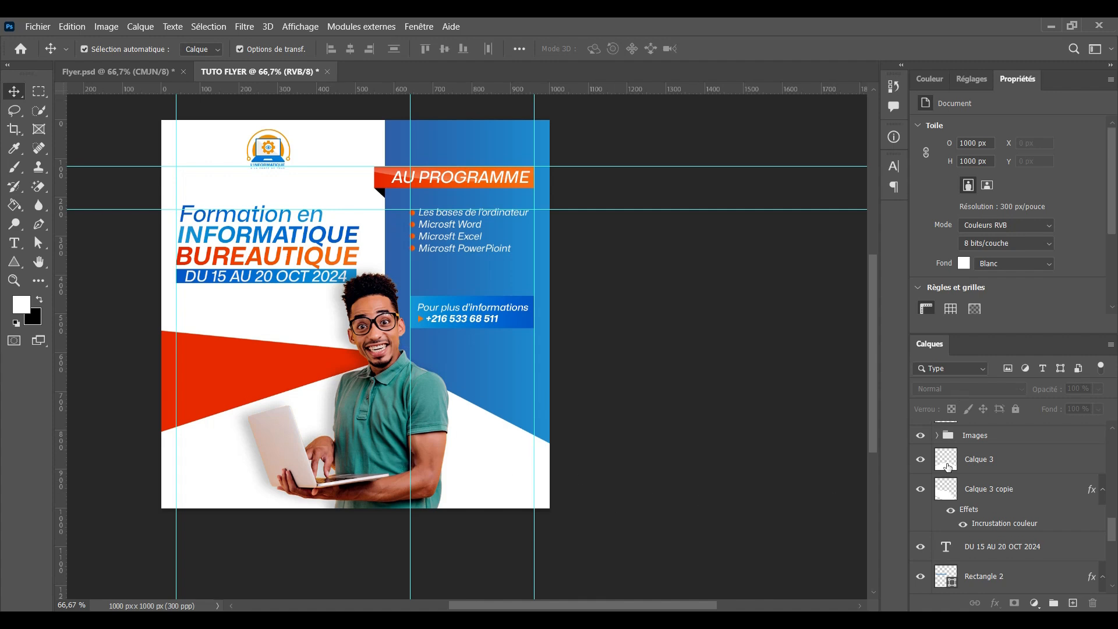
Show the Excel logo from the Images group, then shrink, tilt and place it left of the man above the laptop
{"action": "left_click", "coordinate": [937, 435]}
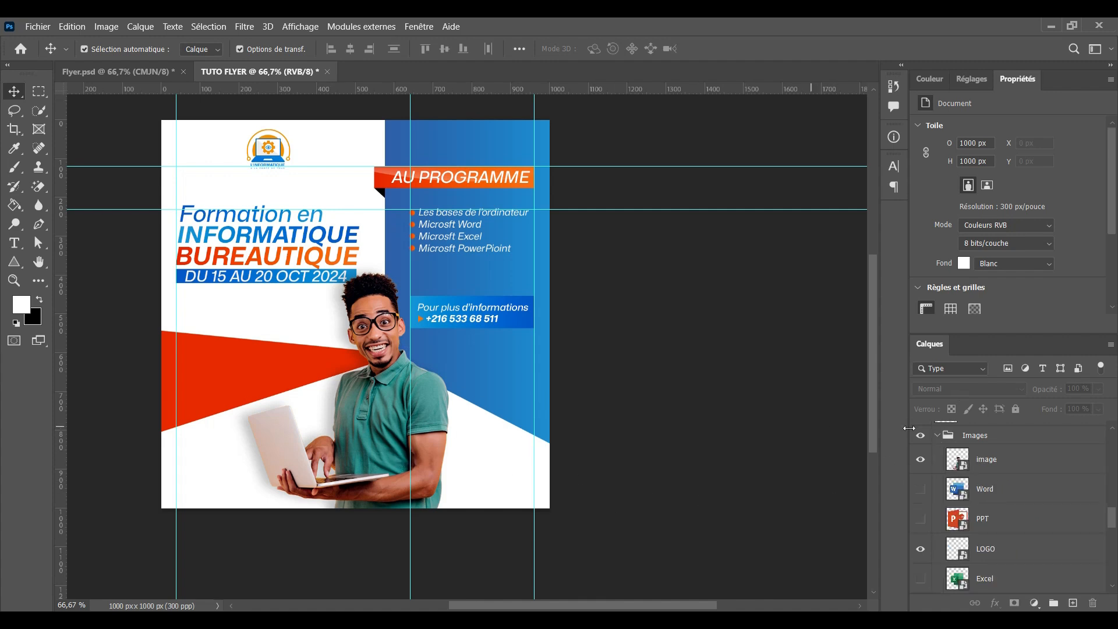
{"action": "left_click", "coordinate": [920, 489]}
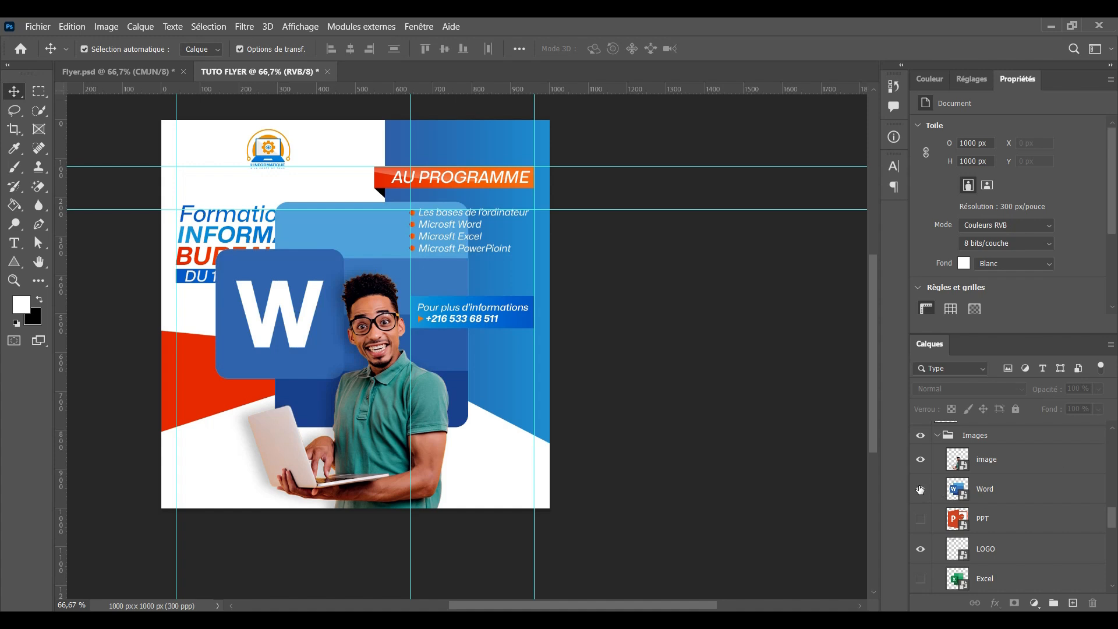
{"action": "left_click", "coordinate": [920, 489]}
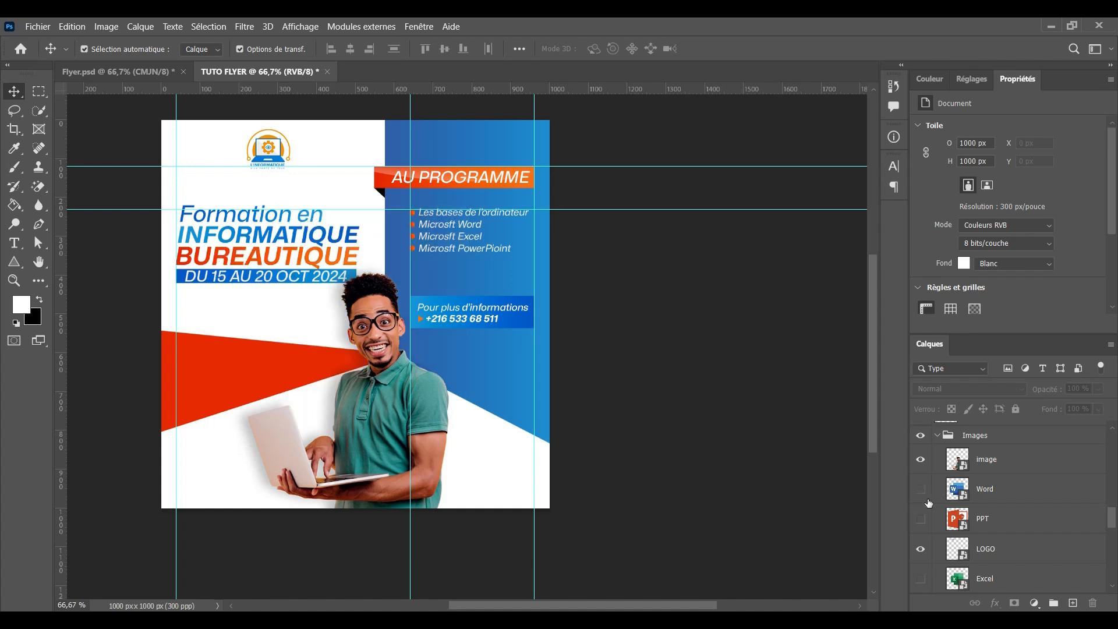
{"action": "left_click", "coordinate": [920, 579]}
{"action": "left_click", "coordinate": [985, 579]}
{"action": "key", "text": "ctrl+t"}
{"action": "left_click_drag", "start_coordinate": [449, 243], "coordinate": [399, 297]}
{"action": "left_click_drag", "start_coordinate": [109, 176], "coordinate": [281, 347]}
{"action": "left_click_drag", "start_coordinate": [434, 492], "coordinate": [319, 386]}
{"action": "left_click_drag", "start_coordinate": [372, 239], "coordinate": [332, 279]}
{"action": "left_click_drag", "start_coordinate": [355, 266], "coordinate": [329, 238]}
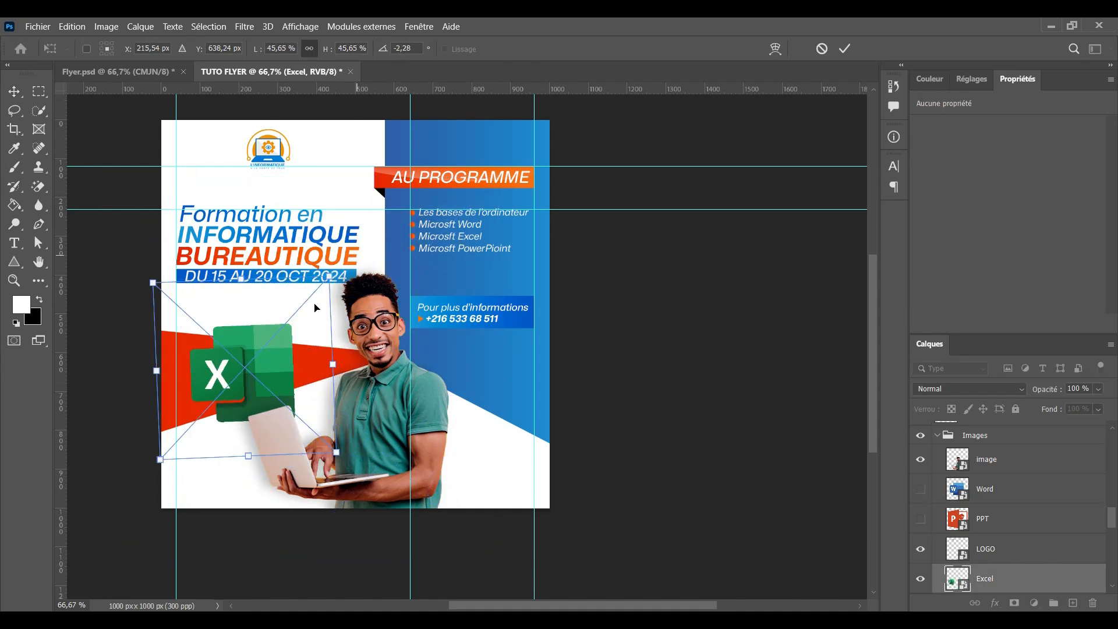
{"action": "left_click_drag", "start_coordinate": [315, 308], "coordinate": [332, 278]}
{"action": "key", "text": "Return"}
Show and scale the Word logo at lower left and the PowerPoint logo at lower right
{"action": "left_click", "coordinate": [920, 490]}
{"action": "left_click", "coordinate": [985, 490]}
{"action": "key", "text": "ctrl+t"}
{"action": "left_click_drag", "start_coordinate": [292, 394], "coordinate": [314, 425]}
{"action": "key", "text": "Return"}
{"action": "left_click", "coordinate": [920, 519]}
{"action": "left_click", "coordinate": [985, 518]}
{"action": "key", "text": "ctrl+t"}
{"action": "left_click_drag", "start_coordinate": [181, 147], "coordinate": [542, 380]}
{"action": "key", "text": "Return"}
{"action": "left_click", "coordinate": [757, 291]}
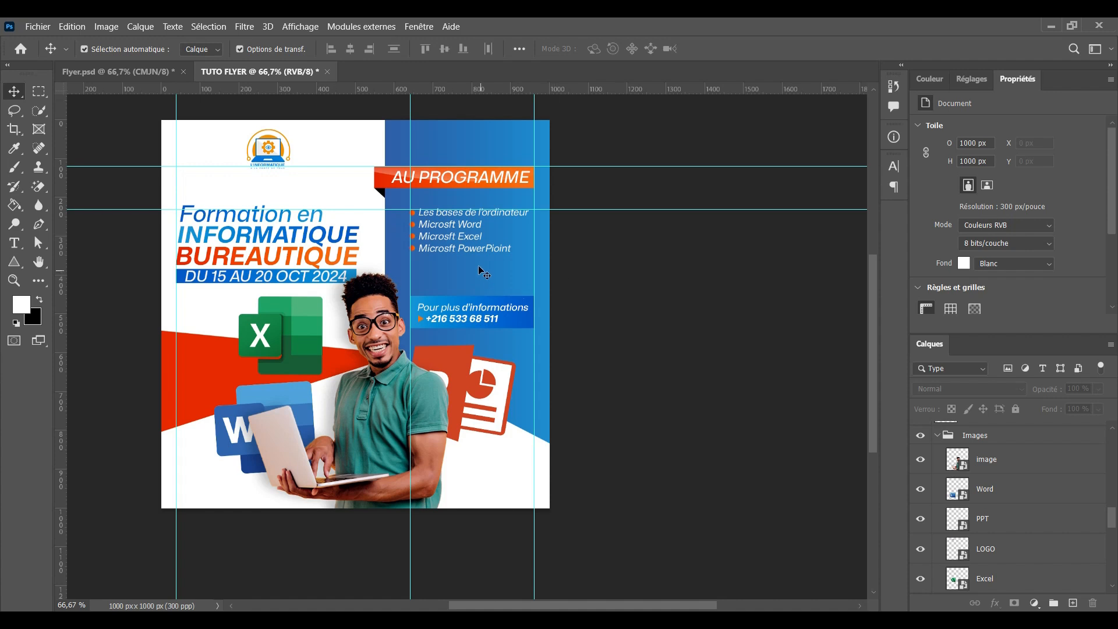
Try moving the Pour plus d'informations box up, cancel it, and select the photo of the man
{"action": "left_click", "coordinate": [465, 288]}
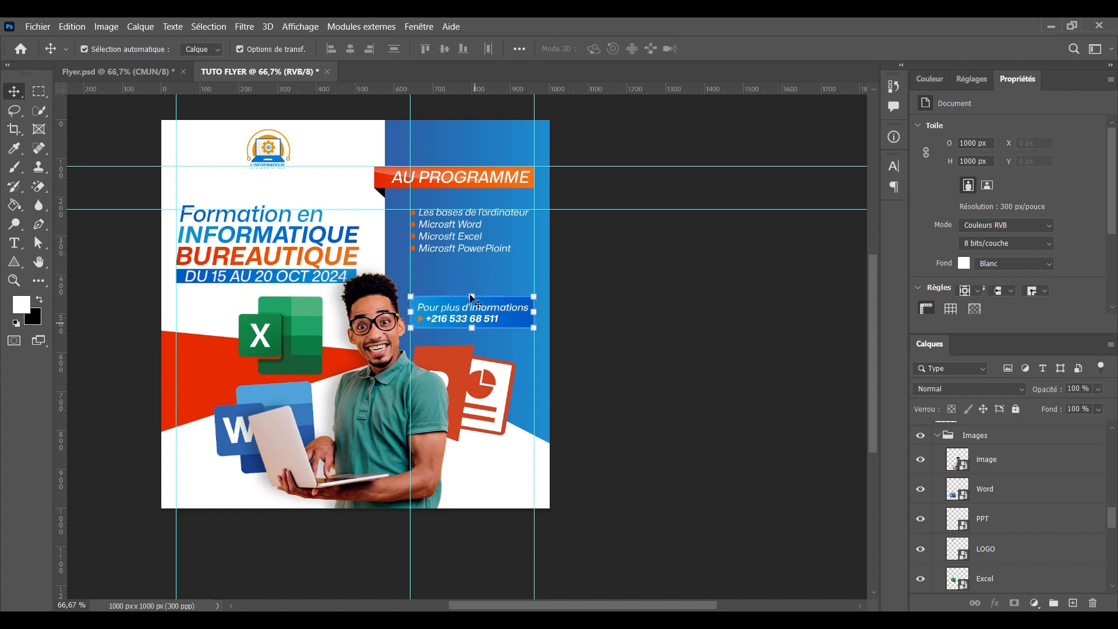
{"action": "key", "text": "ctrl+t"}
{"action": "left_click", "coordinate": [467, 294]}
{"action": "left_click_drag", "start_coordinate": [472, 311], "coordinate": [471, 294]}
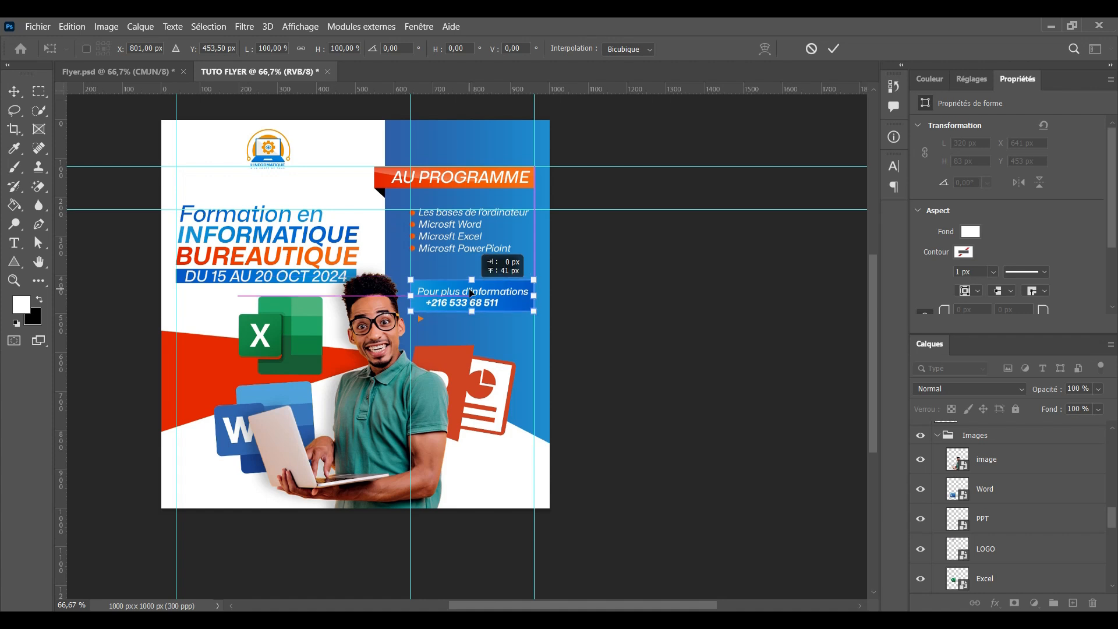
{"action": "key", "text": "Escape"}
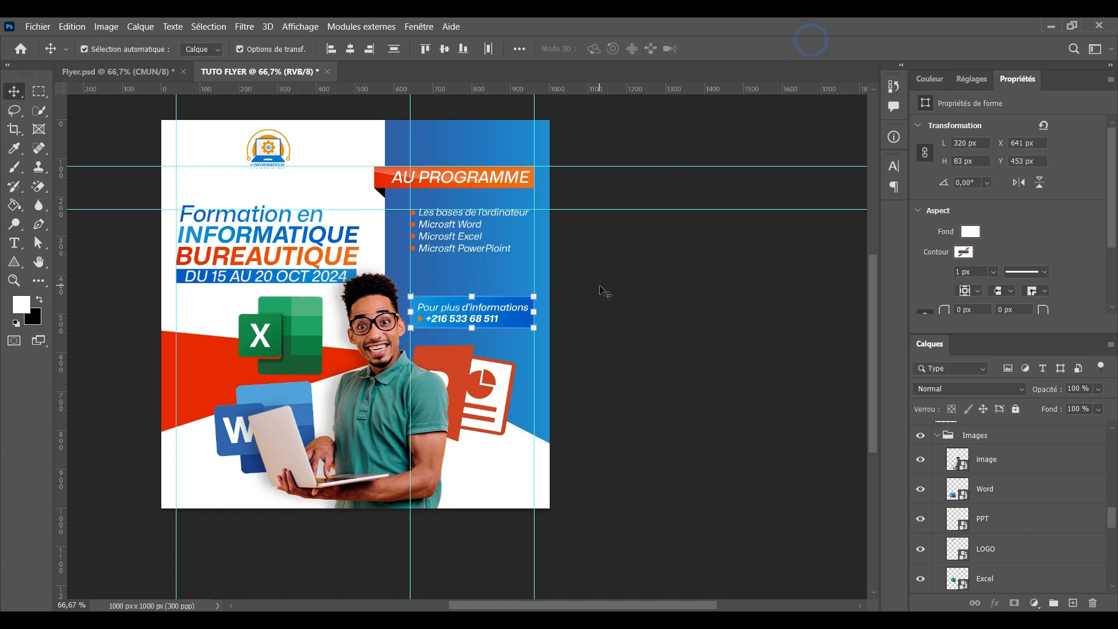
{"action": "left_click_drag", "start_coordinate": [415, 270], "coordinate": [439, 321]}
{"action": "left_click", "coordinate": [626, 242]}
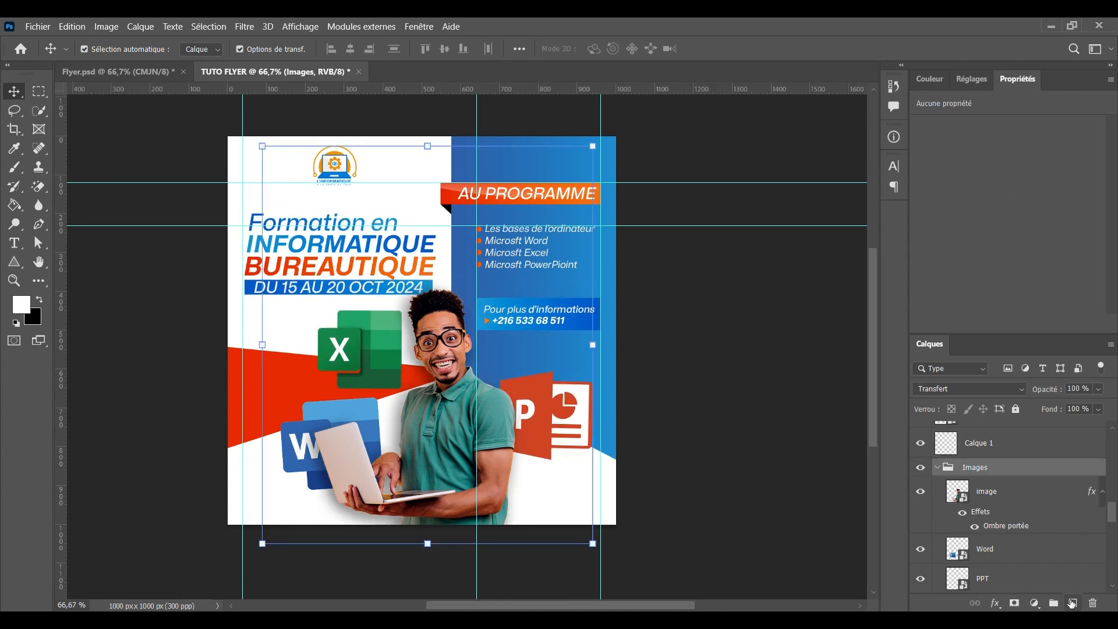
Add a new layer, sample the flyer's blue as the foreground colour, and choose the Brush tool
{"action": "left_click", "coordinate": [1071, 603]}
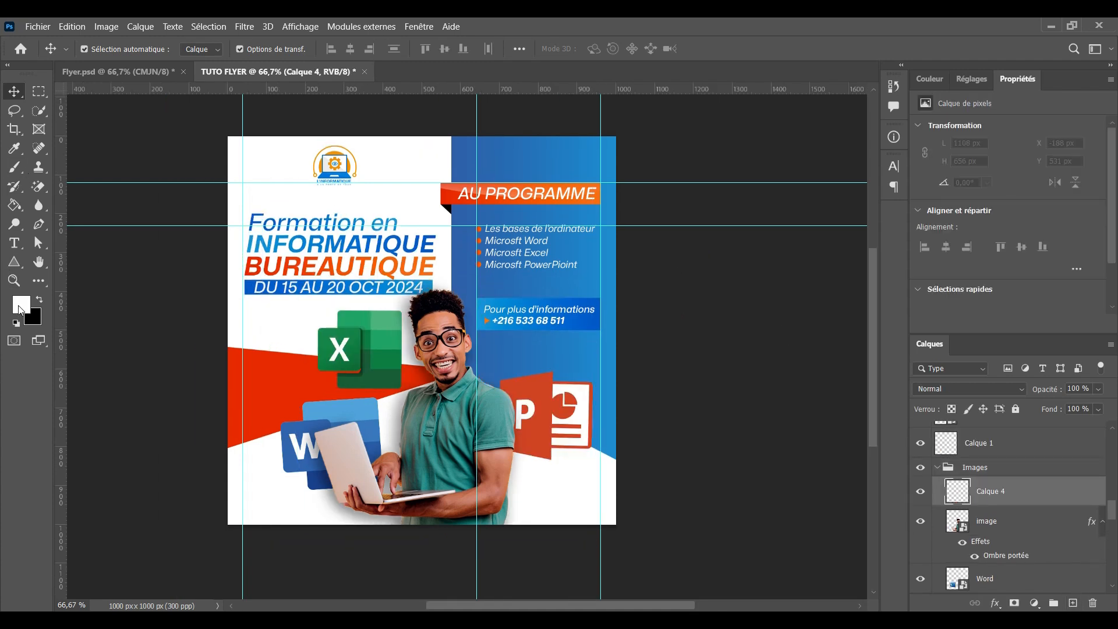
{"action": "left_click", "coordinate": [20, 304]}
{"action": "left_click", "coordinate": [564, 163]}
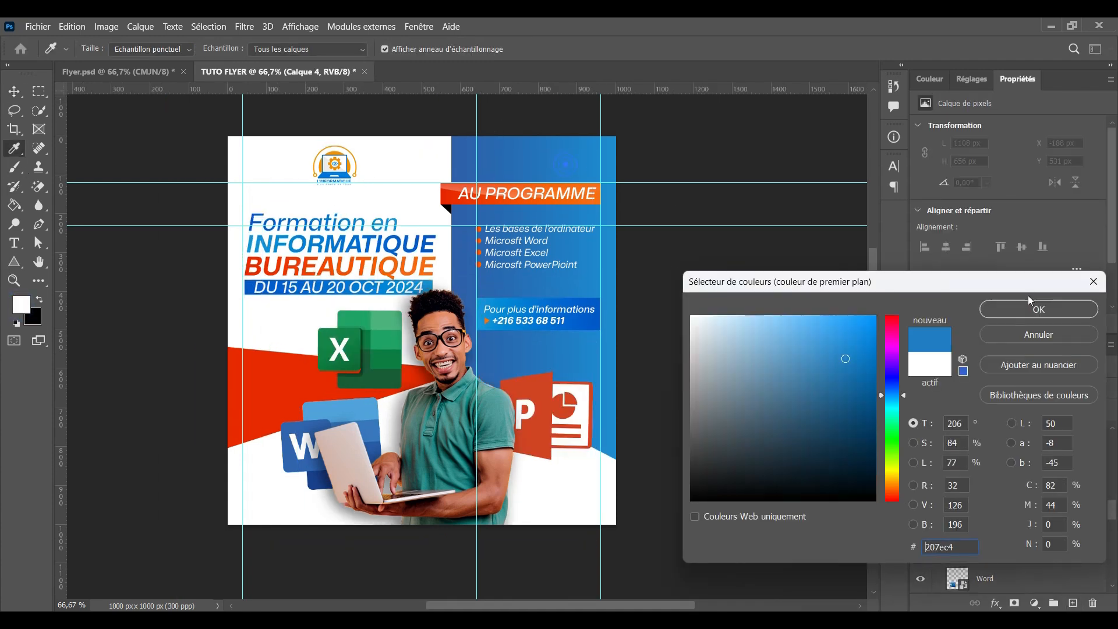
{"action": "left_click", "coordinate": [1022, 315]}
{"action": "left_click", "coordinate": [16, 172]}
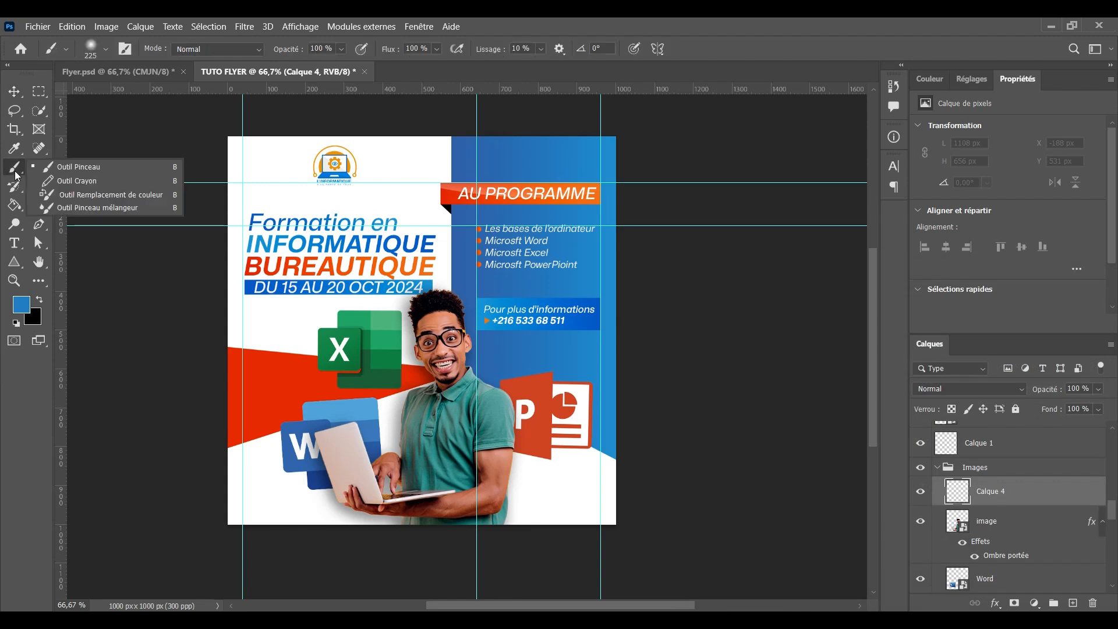
{"action": "right_click", "coordinate": [17, 174]}
{"action": "left_click", "coordinate": [80, 165]}
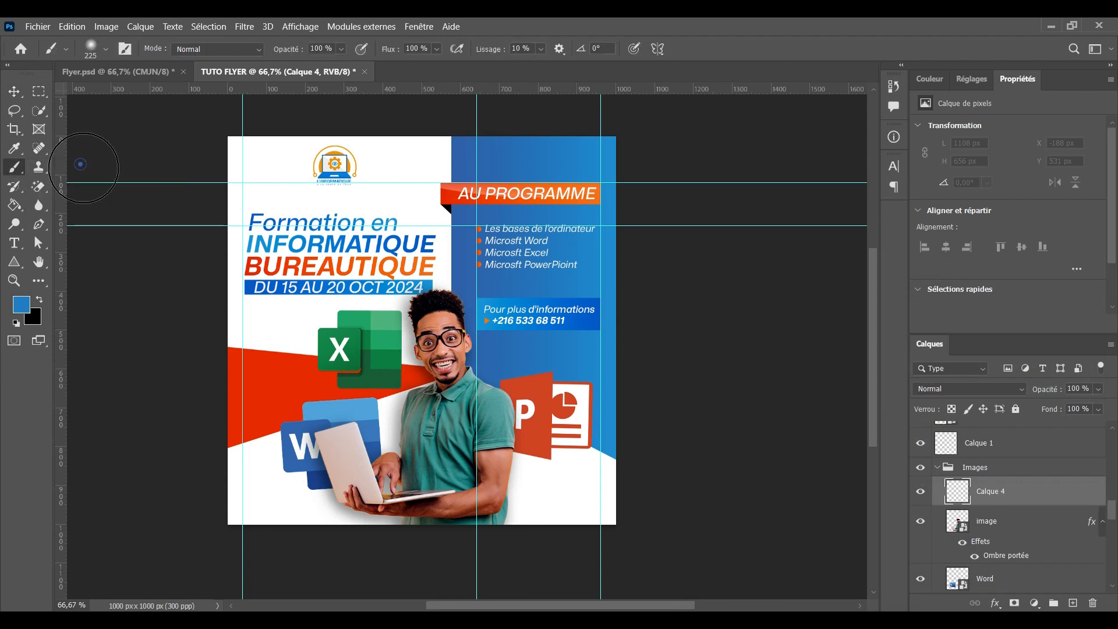
{"action": "left_click", "coordinate": [476, 387], "text": "alt"}
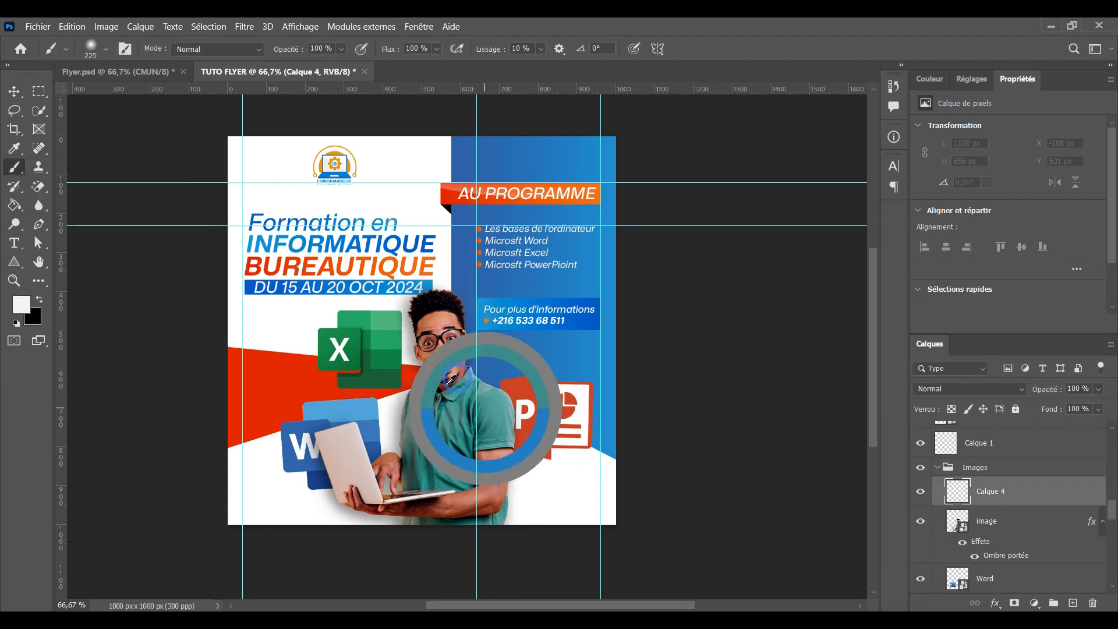
Set the foreground to blue #207ec4 and paint a 592 px soft glow over the man's lower body
{"action": "left_click", "coordinate": [21, 304]}
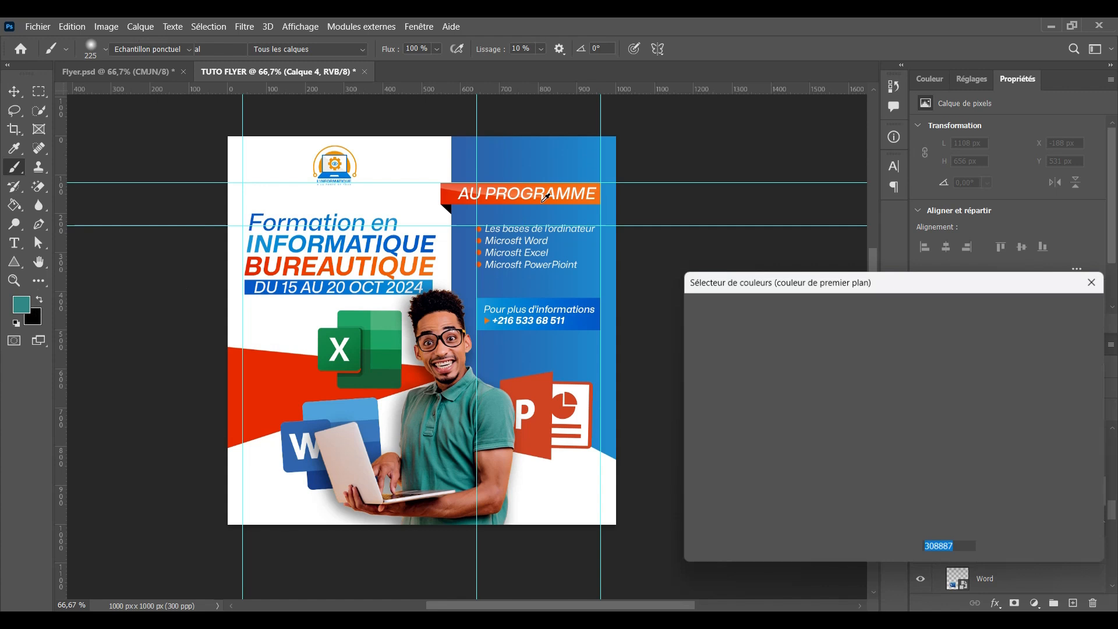
{"action": "left_click", "coordinate": [567, 157]}
{"action": "left_click", "coordinate": [999, 309]}
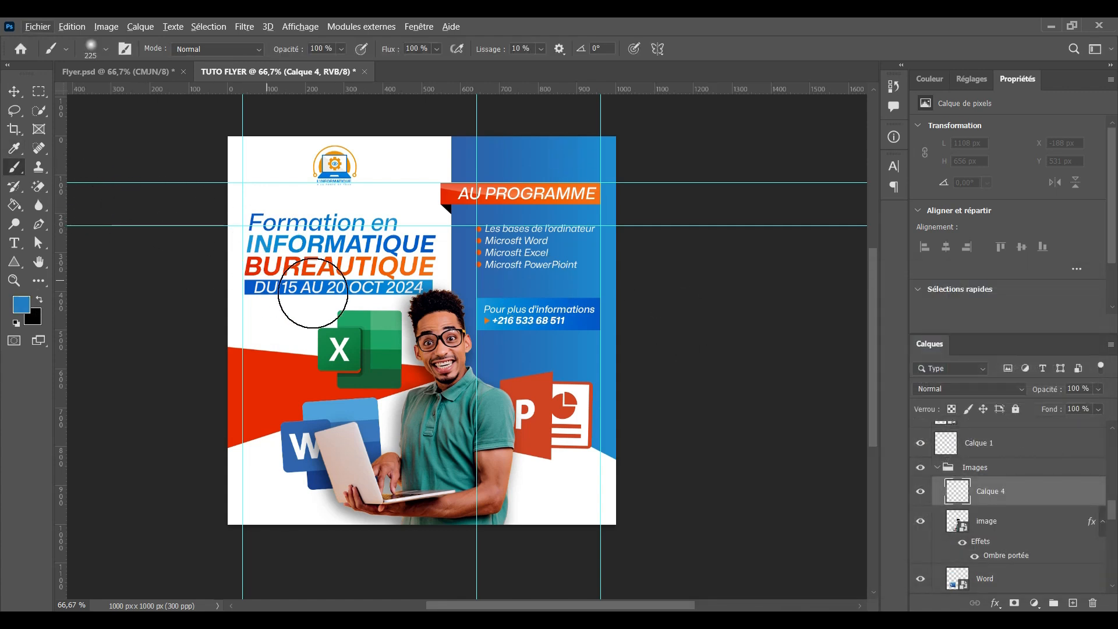
{"action": "left_click_drag", "start_coordinate": [313, 285], "coordinate": [431, 285]}
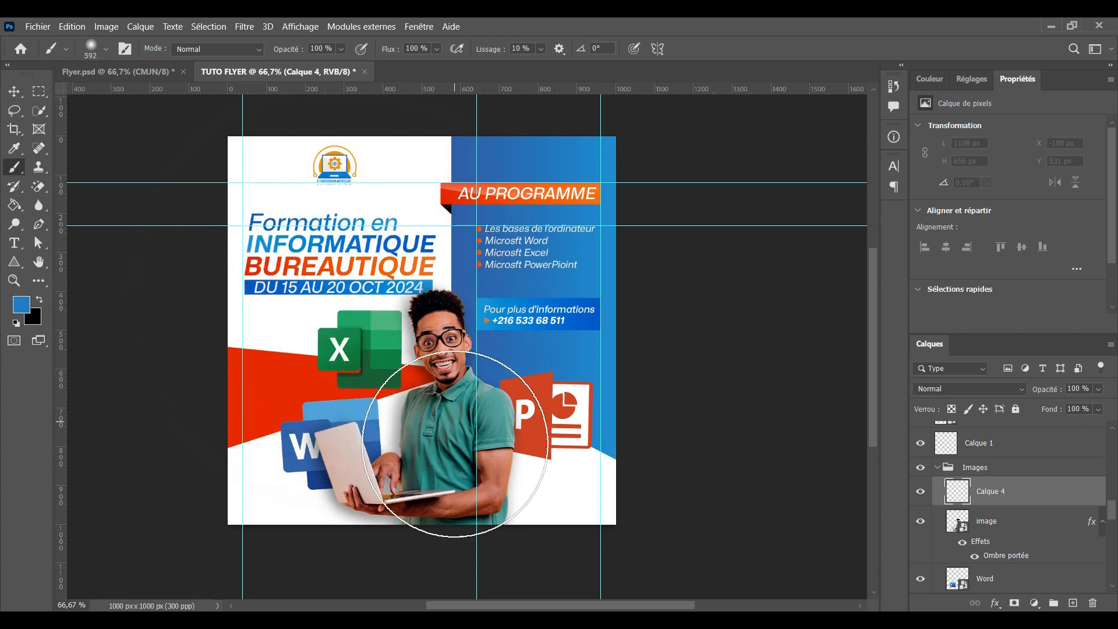
{"action": "left_click", "coordinate": [437, 506]}
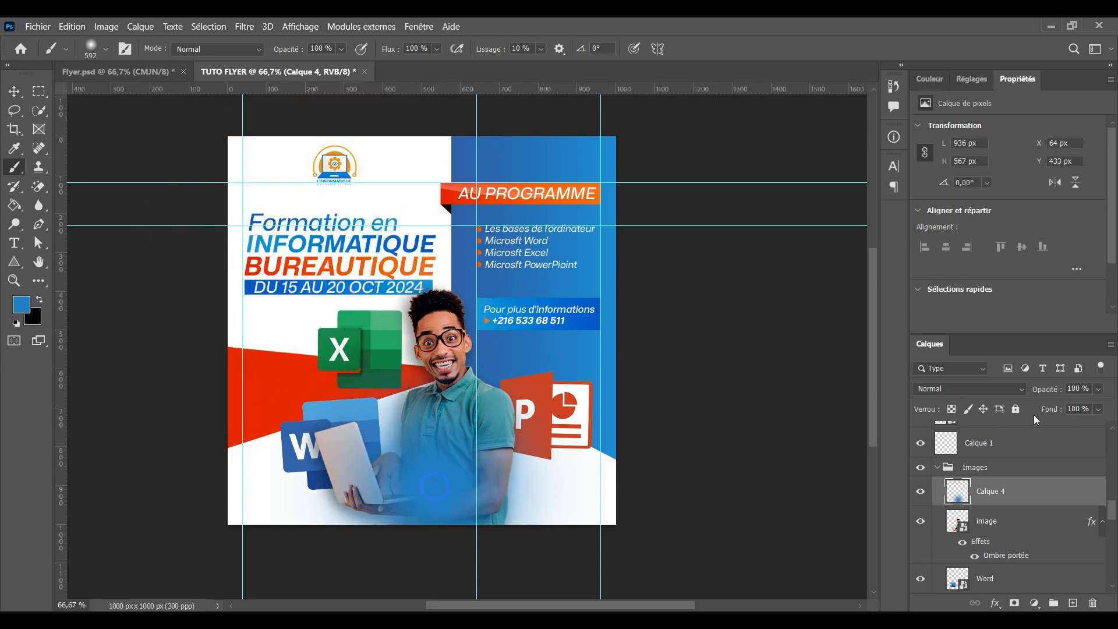
{"action": "left_click", "coordinate": [1002, 393]}
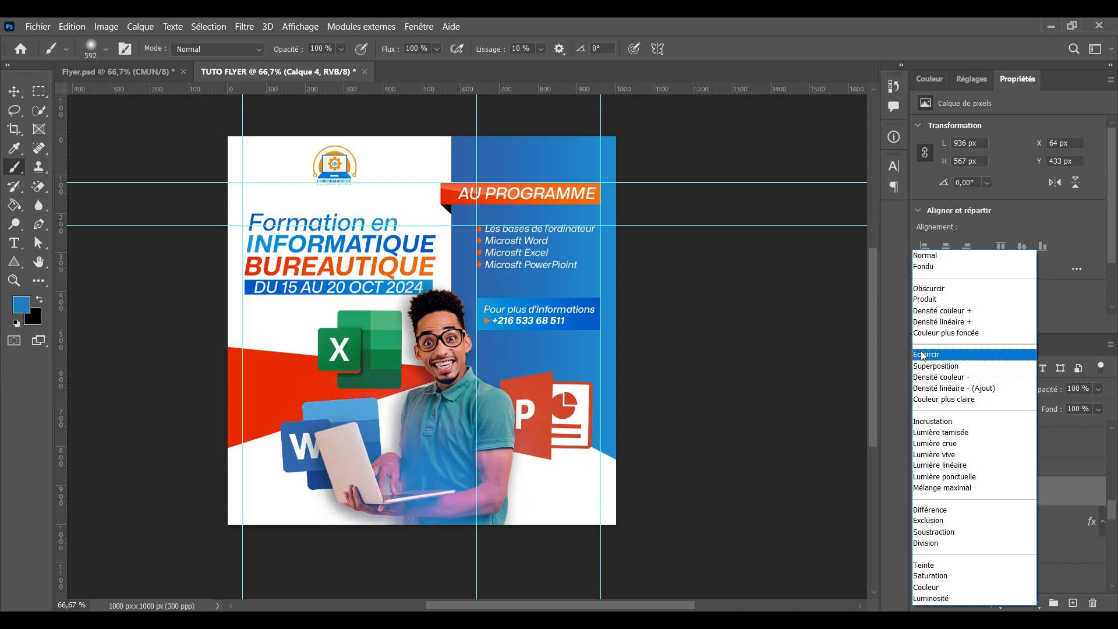
Set Calque 4 to Densité linéaire - (Ajout) and stretch the glow to 1329 × 805 px over the lower flyer
{"action": "left_click", "coordinate": [941, 389]}
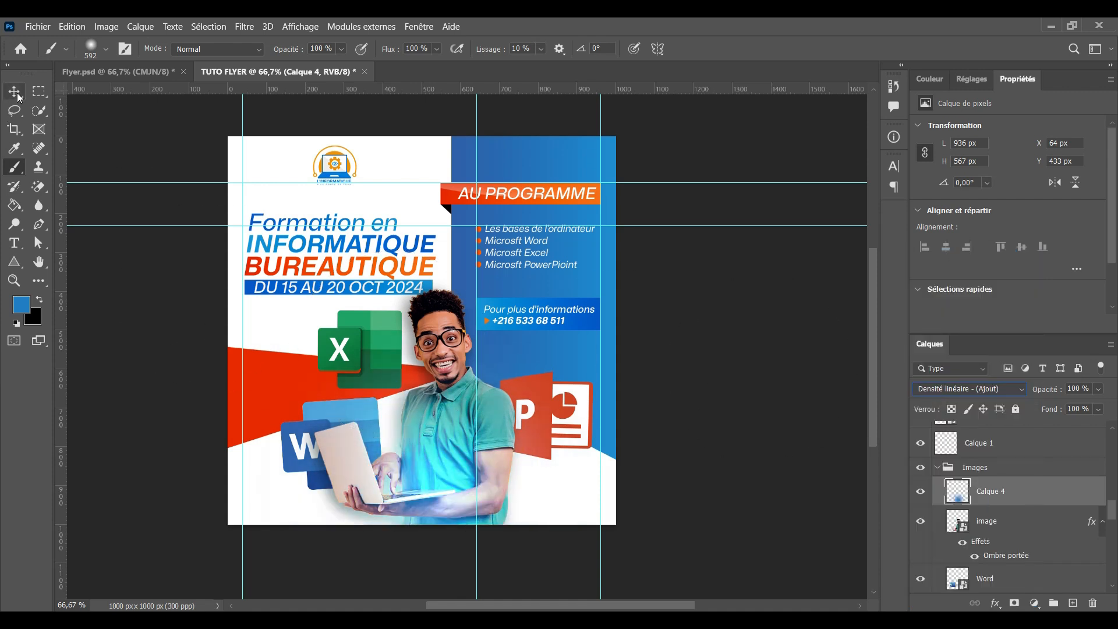
{"action": "left_click", "coordinate": [15, 92]}
{"action": "left_click_drag", "start_coordinate": [434, 304], "coordinate": [439, 224]}
{"action": "left_click_drag", "start_coordinate": [422, 447], "coordinate": [440, 478]}
{"action": "left_click_drag", "start_coordinate": [702, 407], "coordinate": [719, 394]}
{"action": "left_click", "coordinate": [834, 48]}
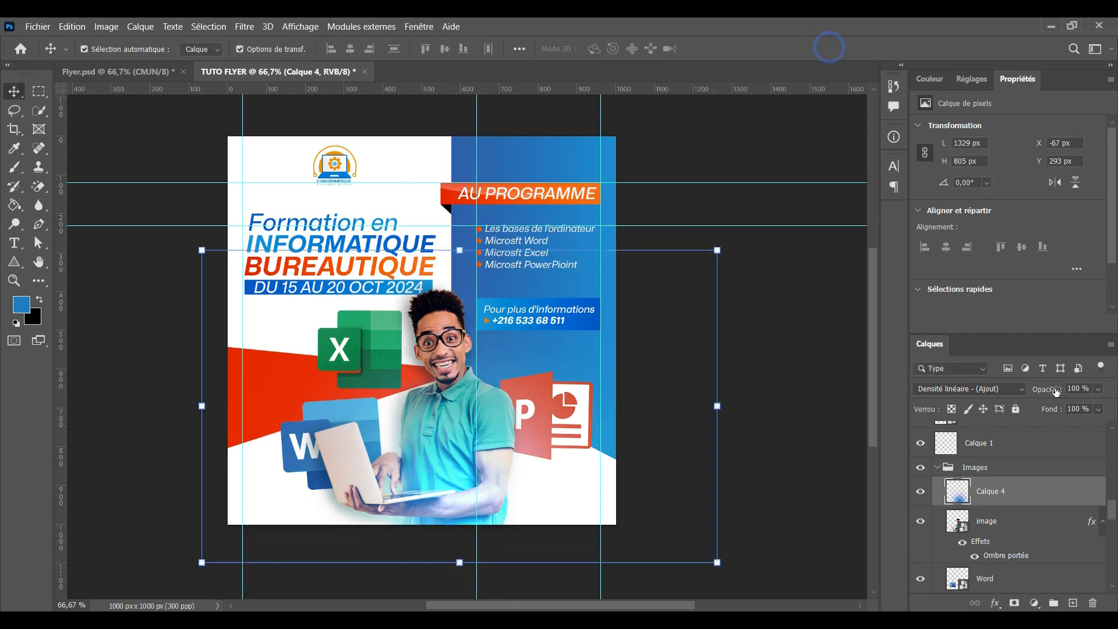
Lower the glow layer's opacity to 50%, keeping the Densité linéaire - (Ajout) blend mode
{"action": "left_click_drag", "start_coordinate": [1056, 392], "coordinate": [1033, 392]}
{"action": "left_click", "coordinate": [967, 389]}
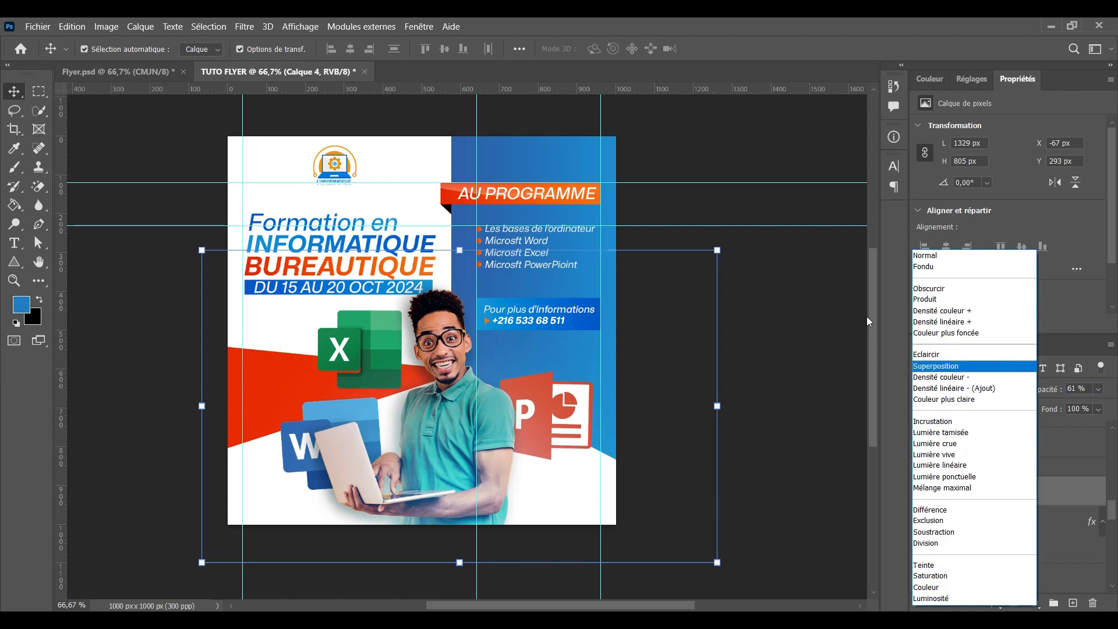
{"action": "key", "text": "Down"}
{"action": "key", "text": "Down"}
{"action": "key", "text": "Return"}
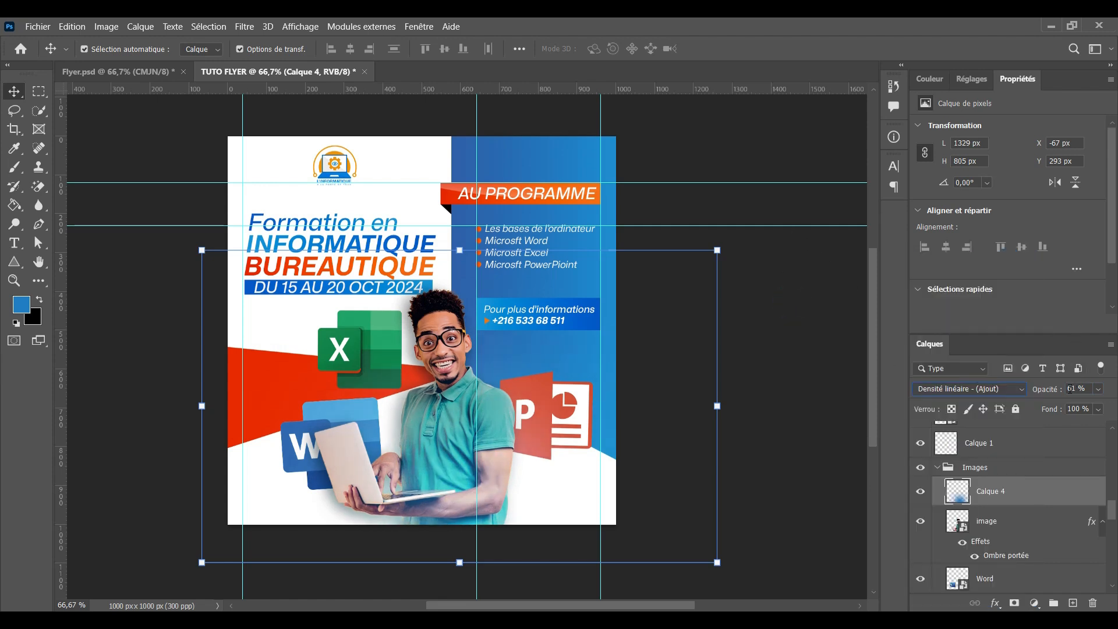
{"action": "left_click_drag", "start_coordinate": [1060, 391], "coordinate": [1053, 390]}
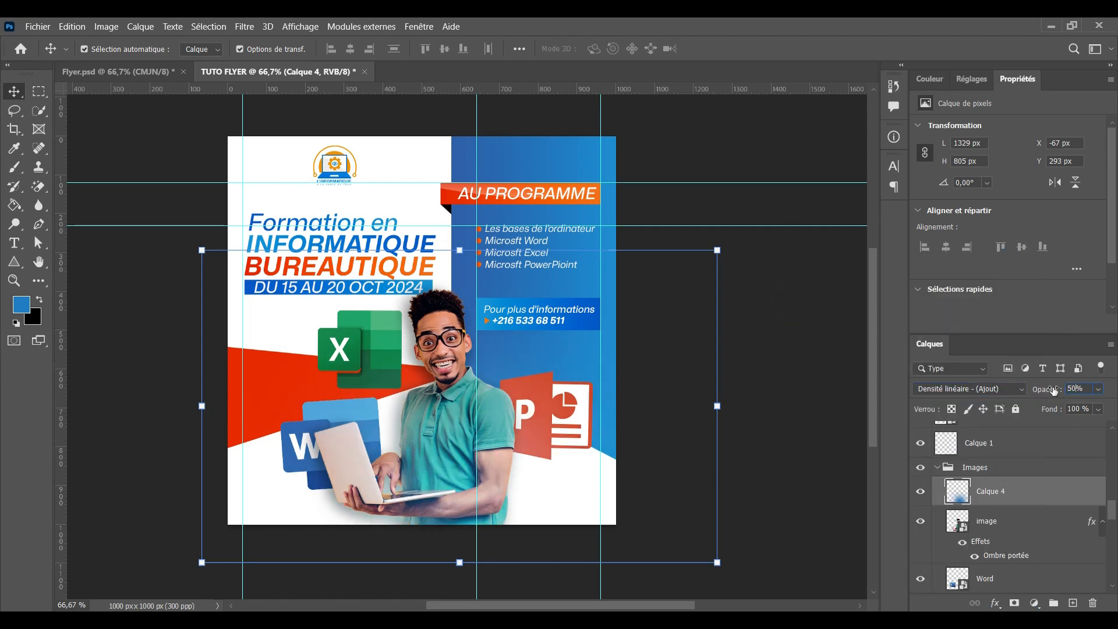